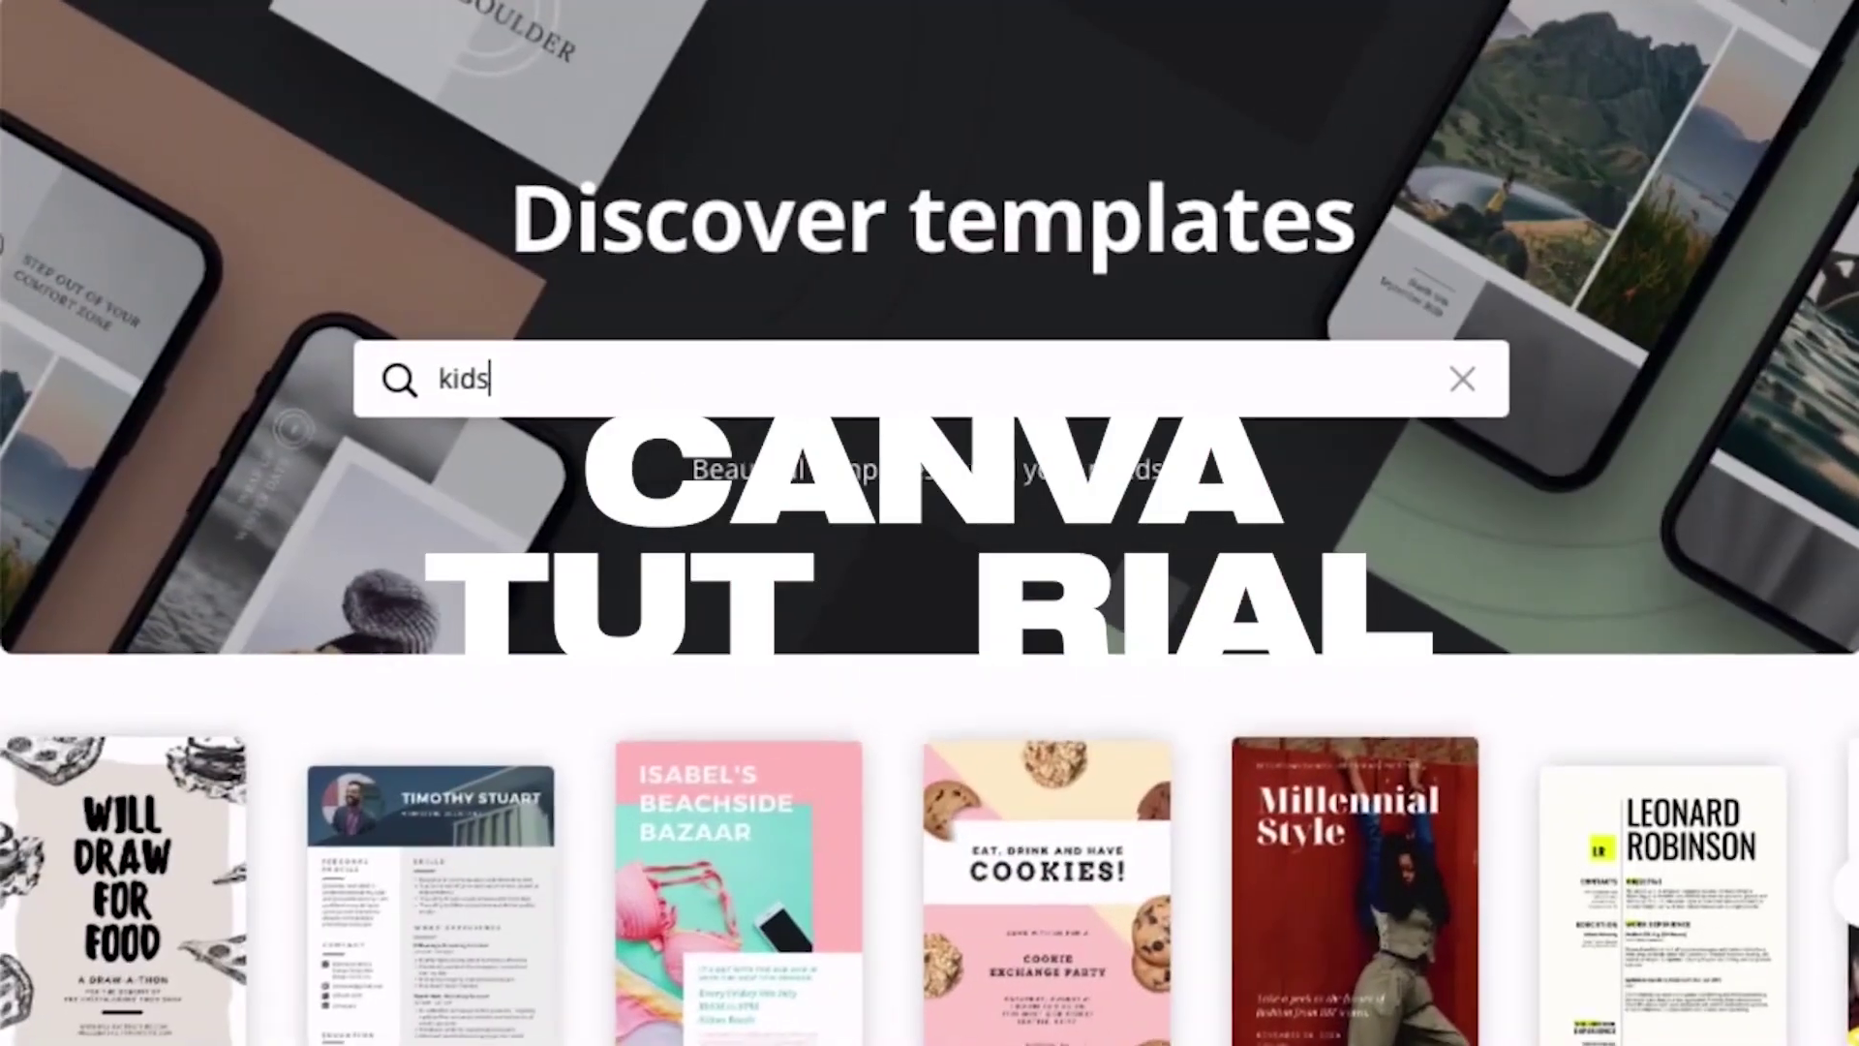
# Search Canva for 'birthday invitation' templates and scroll through the results.
pyautogui.write('birthday invitatio')
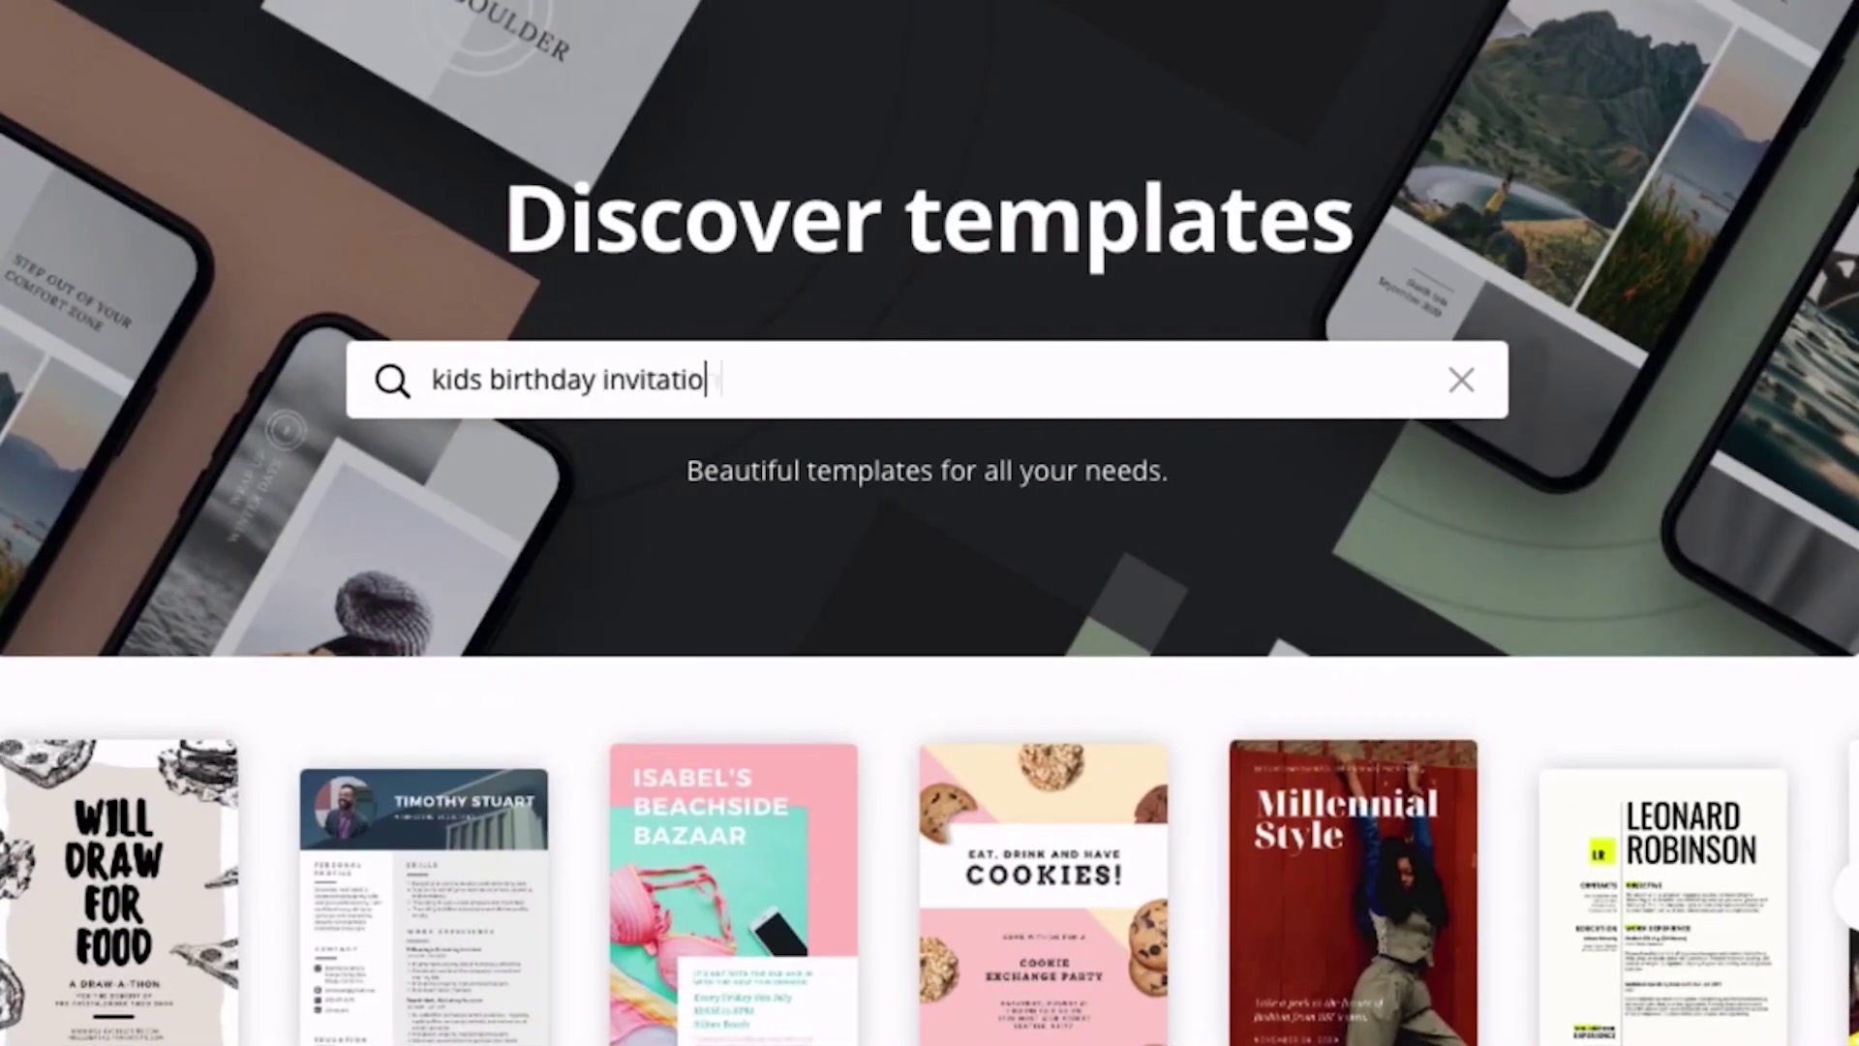
pyautogui.write('n')
pyautogui.press('Return')
pyautogui.scroll(-6, 794, 963)
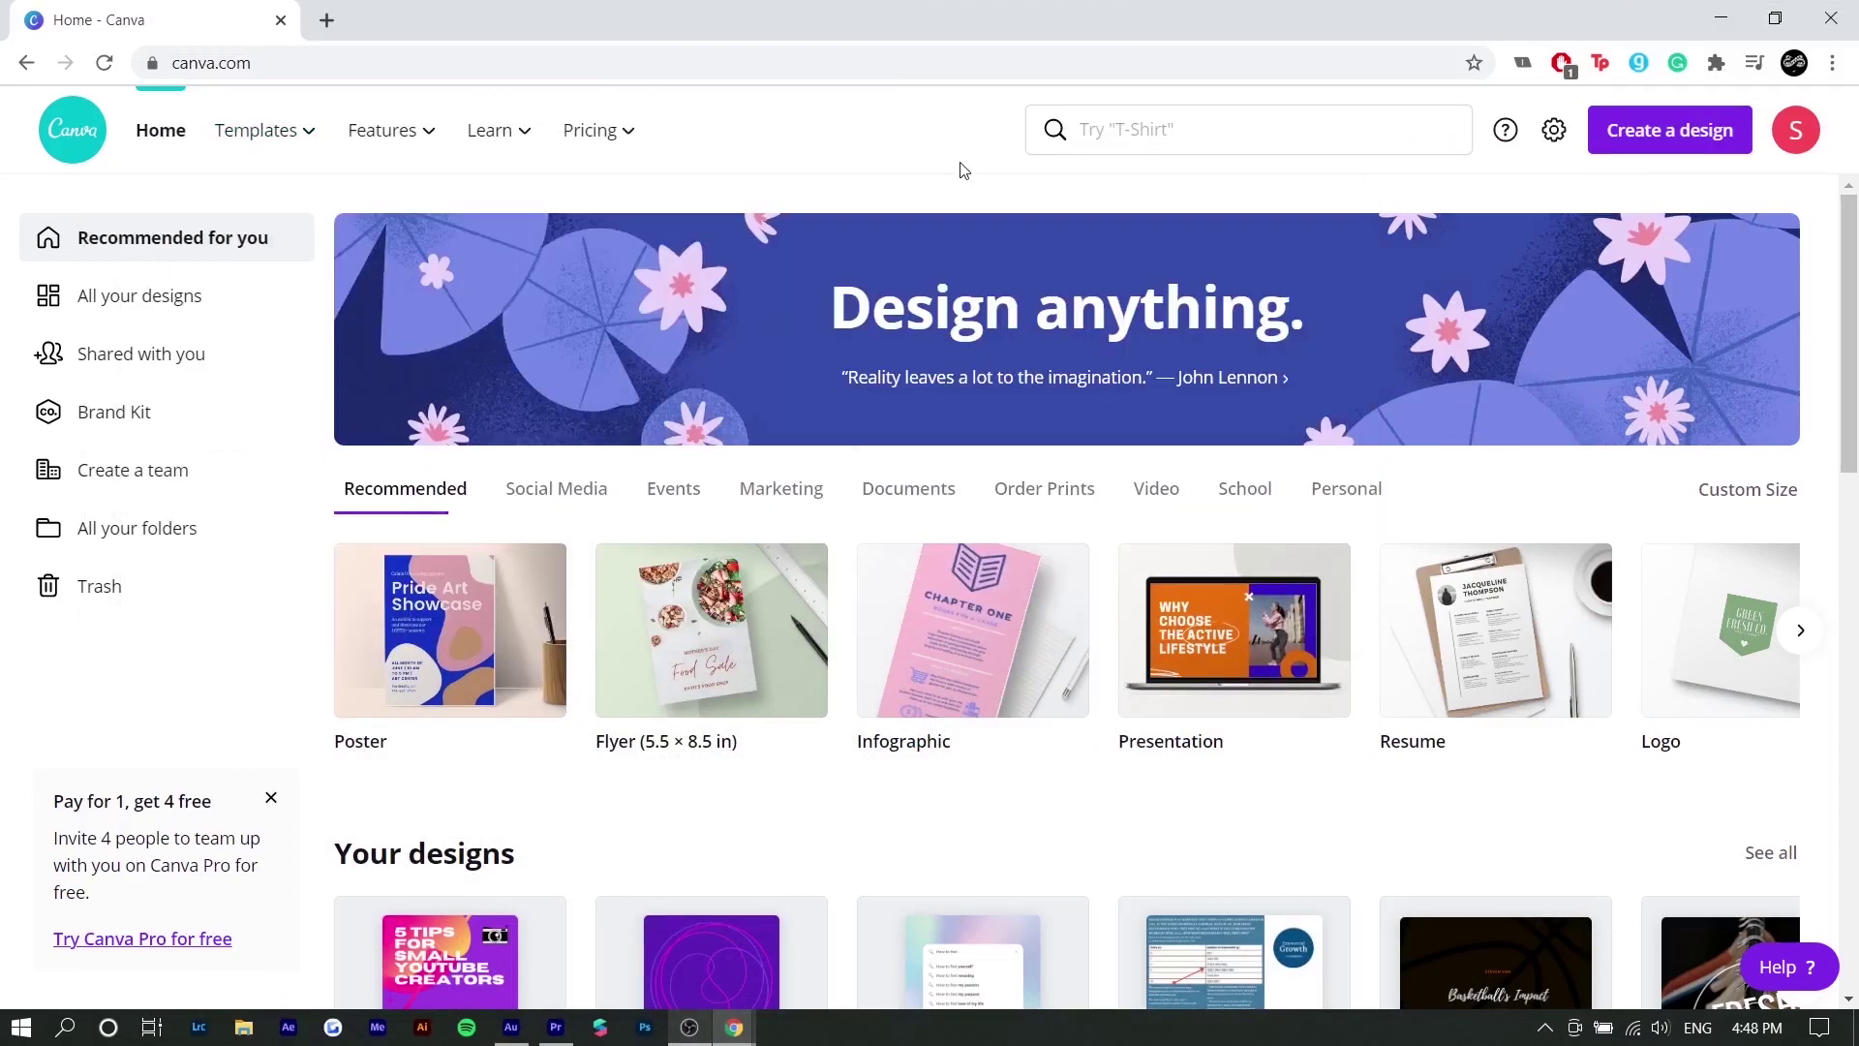
# Open Create a design, try Custom size, then close it and scroll the design-type list.
pyautogui.moveTo(513, 163)
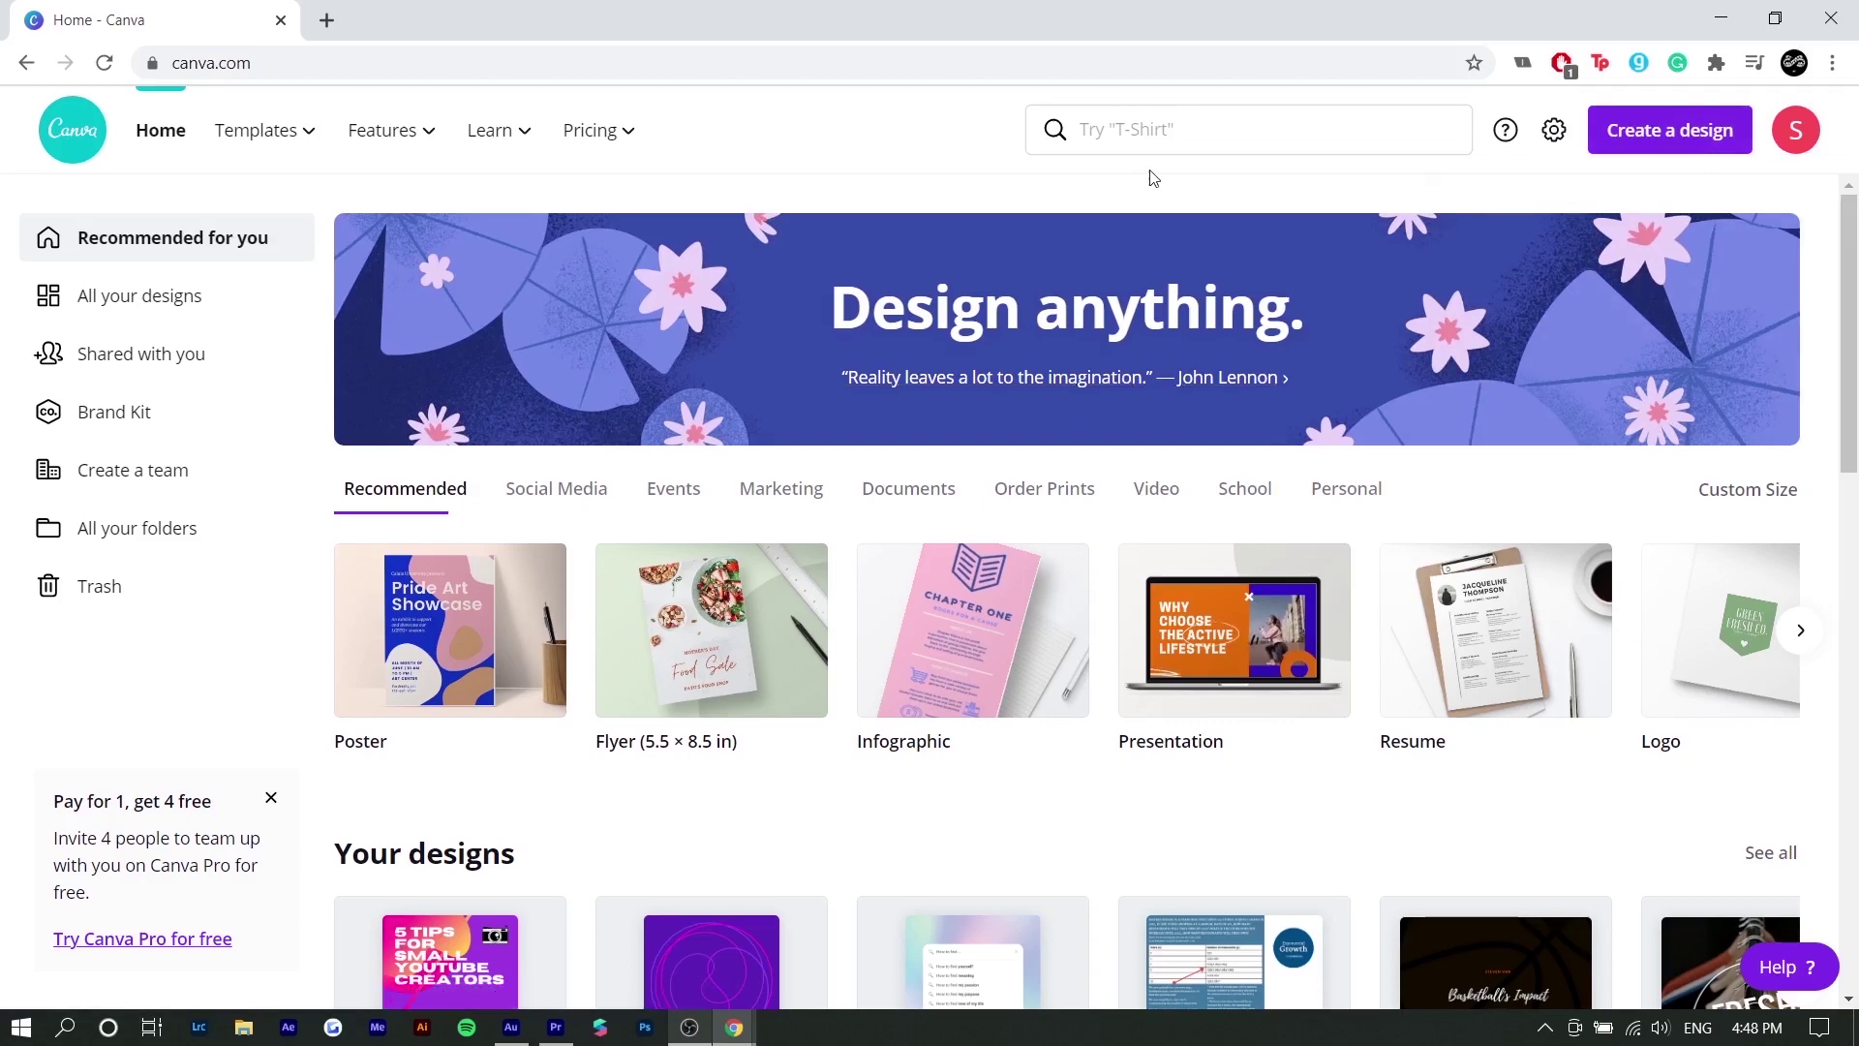
pyautogui.click(1647, 143)
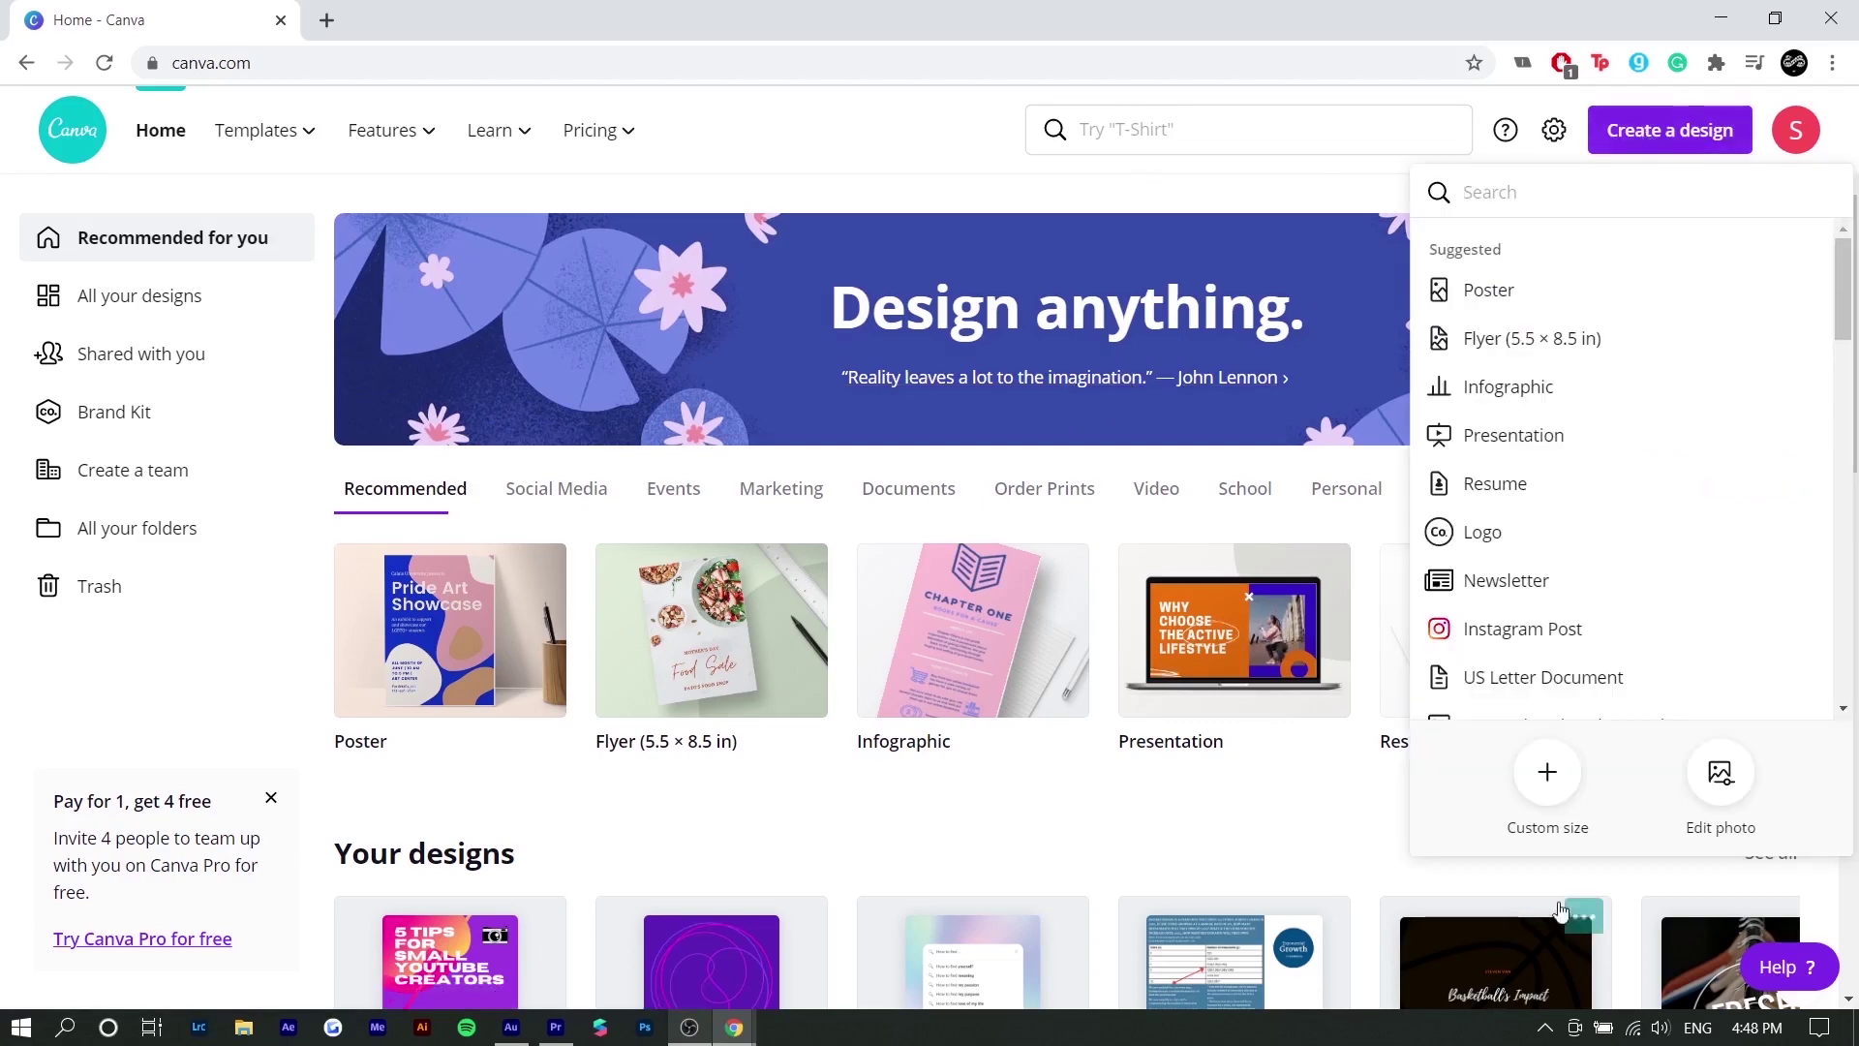
pyautogui.click(1543, 790)
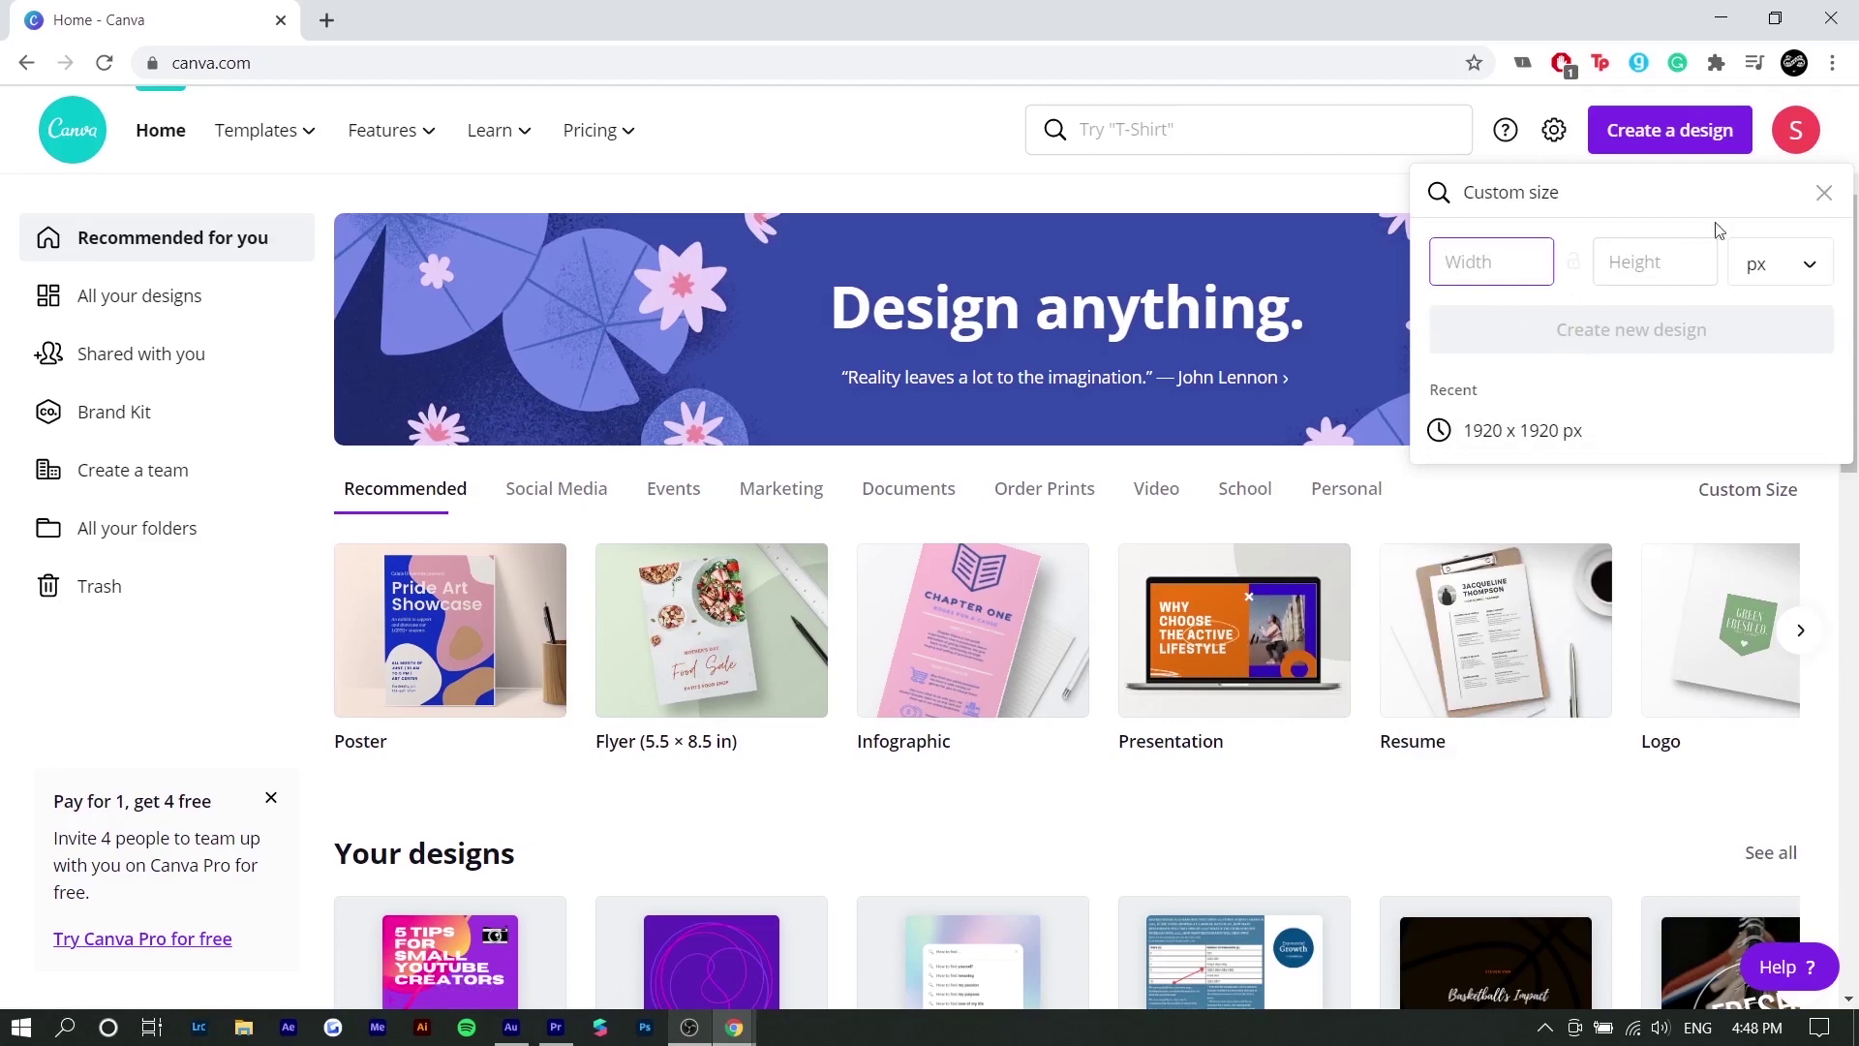
pyautogui.click(1824, 193)
pyautogui.scroll(-3, 1651, 485)
pyautogui.scroll(3, 1652, 485)
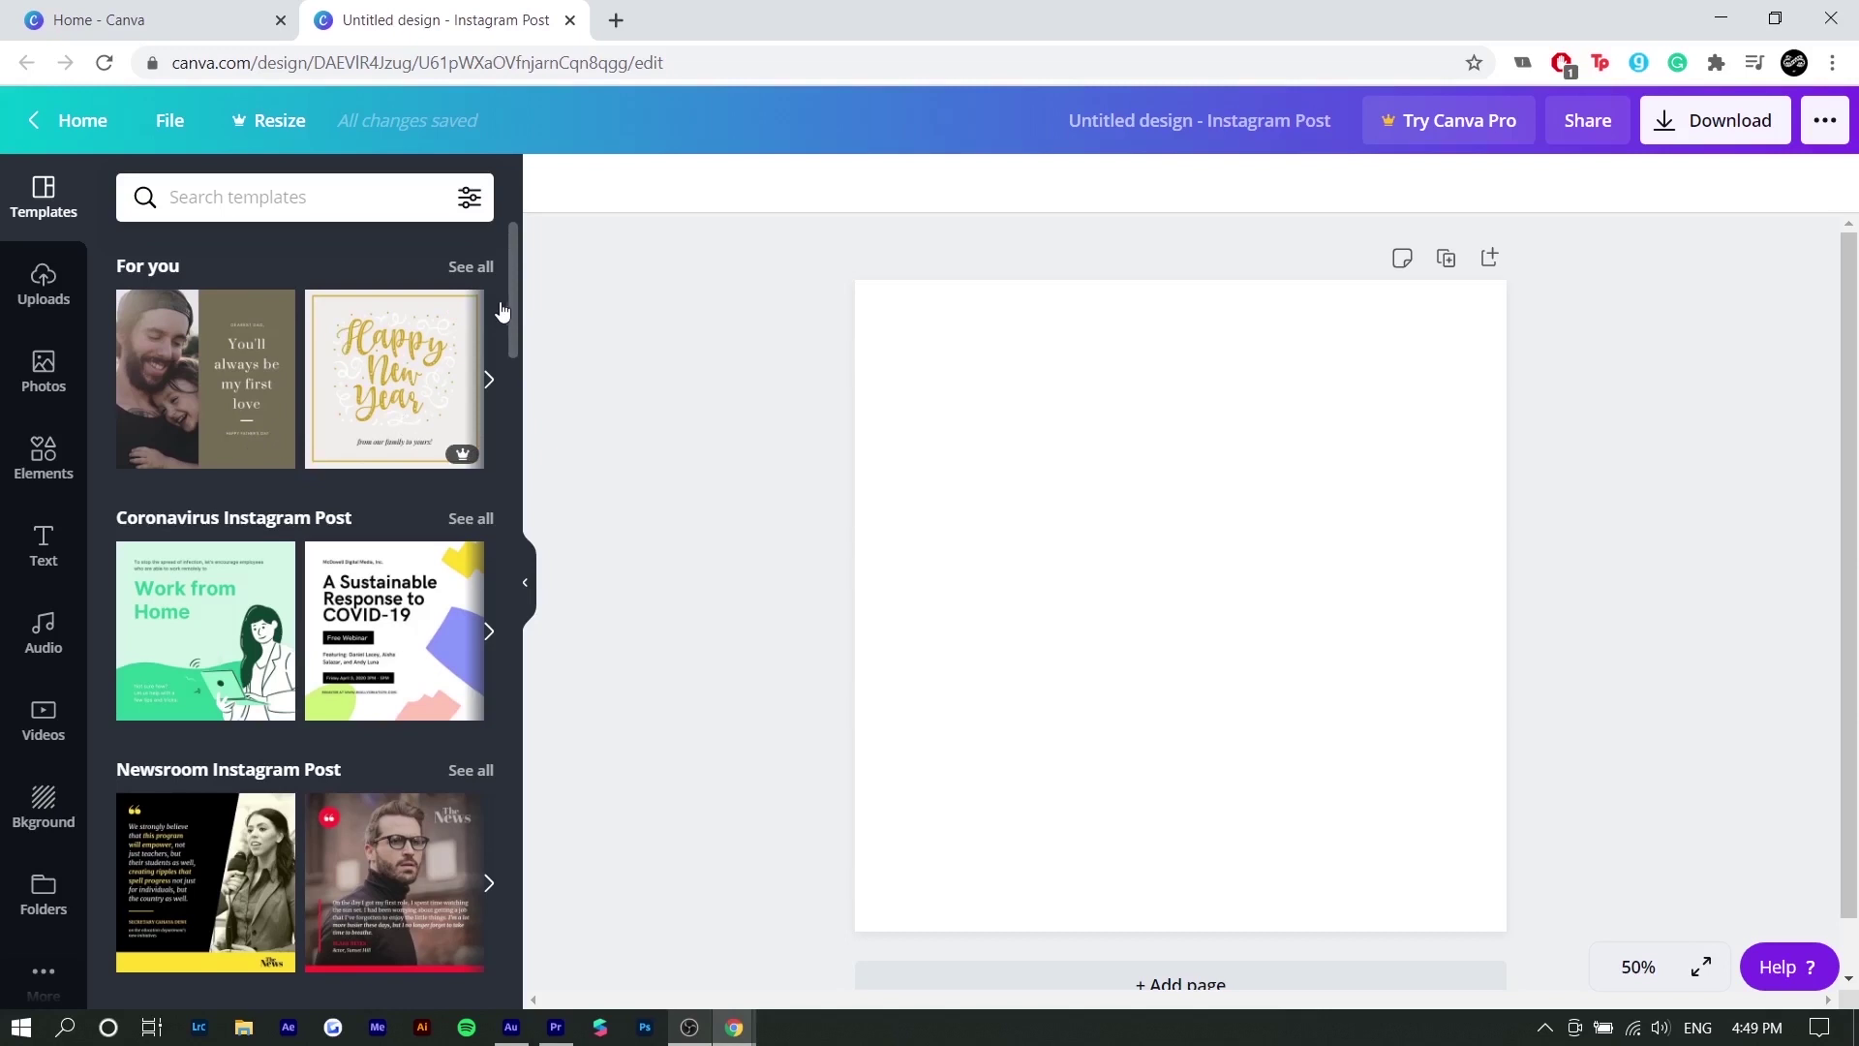
# Scroll to the animated Instagram Post templates and apply Keep Cats Indoors.
pyautogui.scroll(-6, 385, 583)
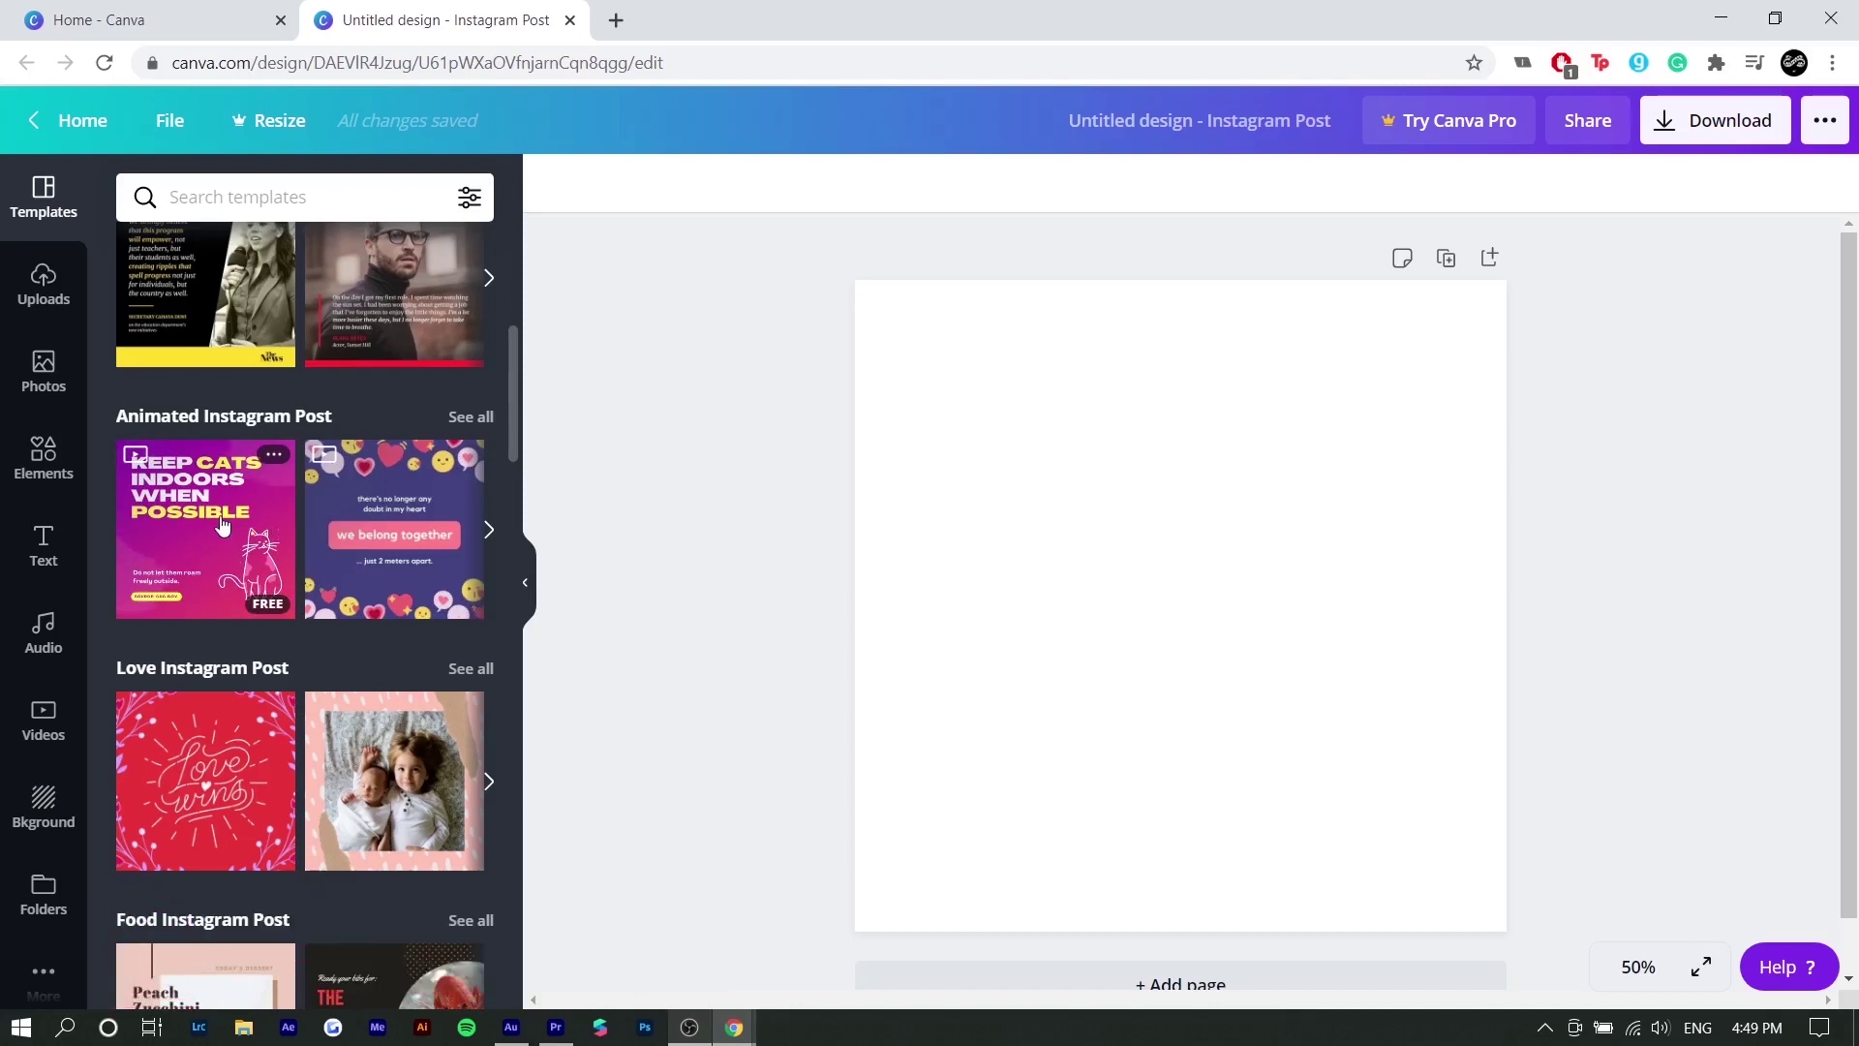
pyautogui.click(222, 525)
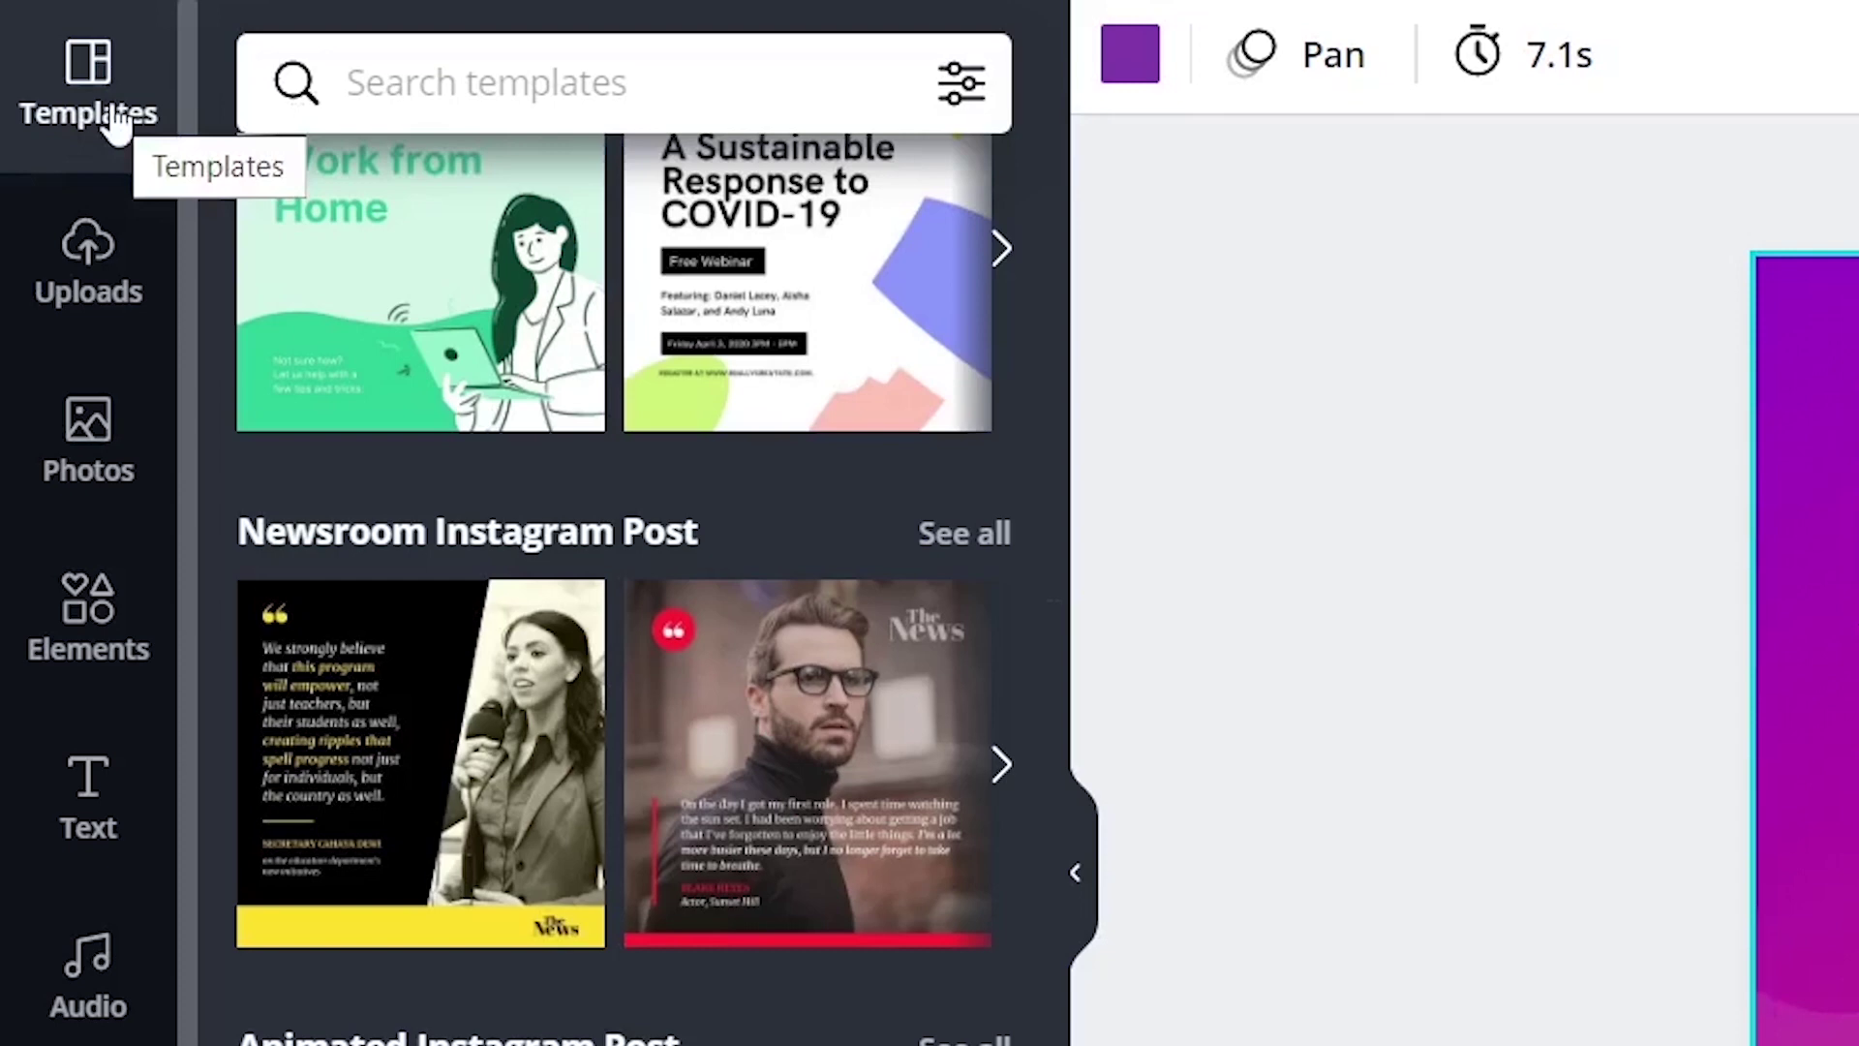
# Browse your uploads and scroll through the stock photo library.
pyautogui.click(118, 312)
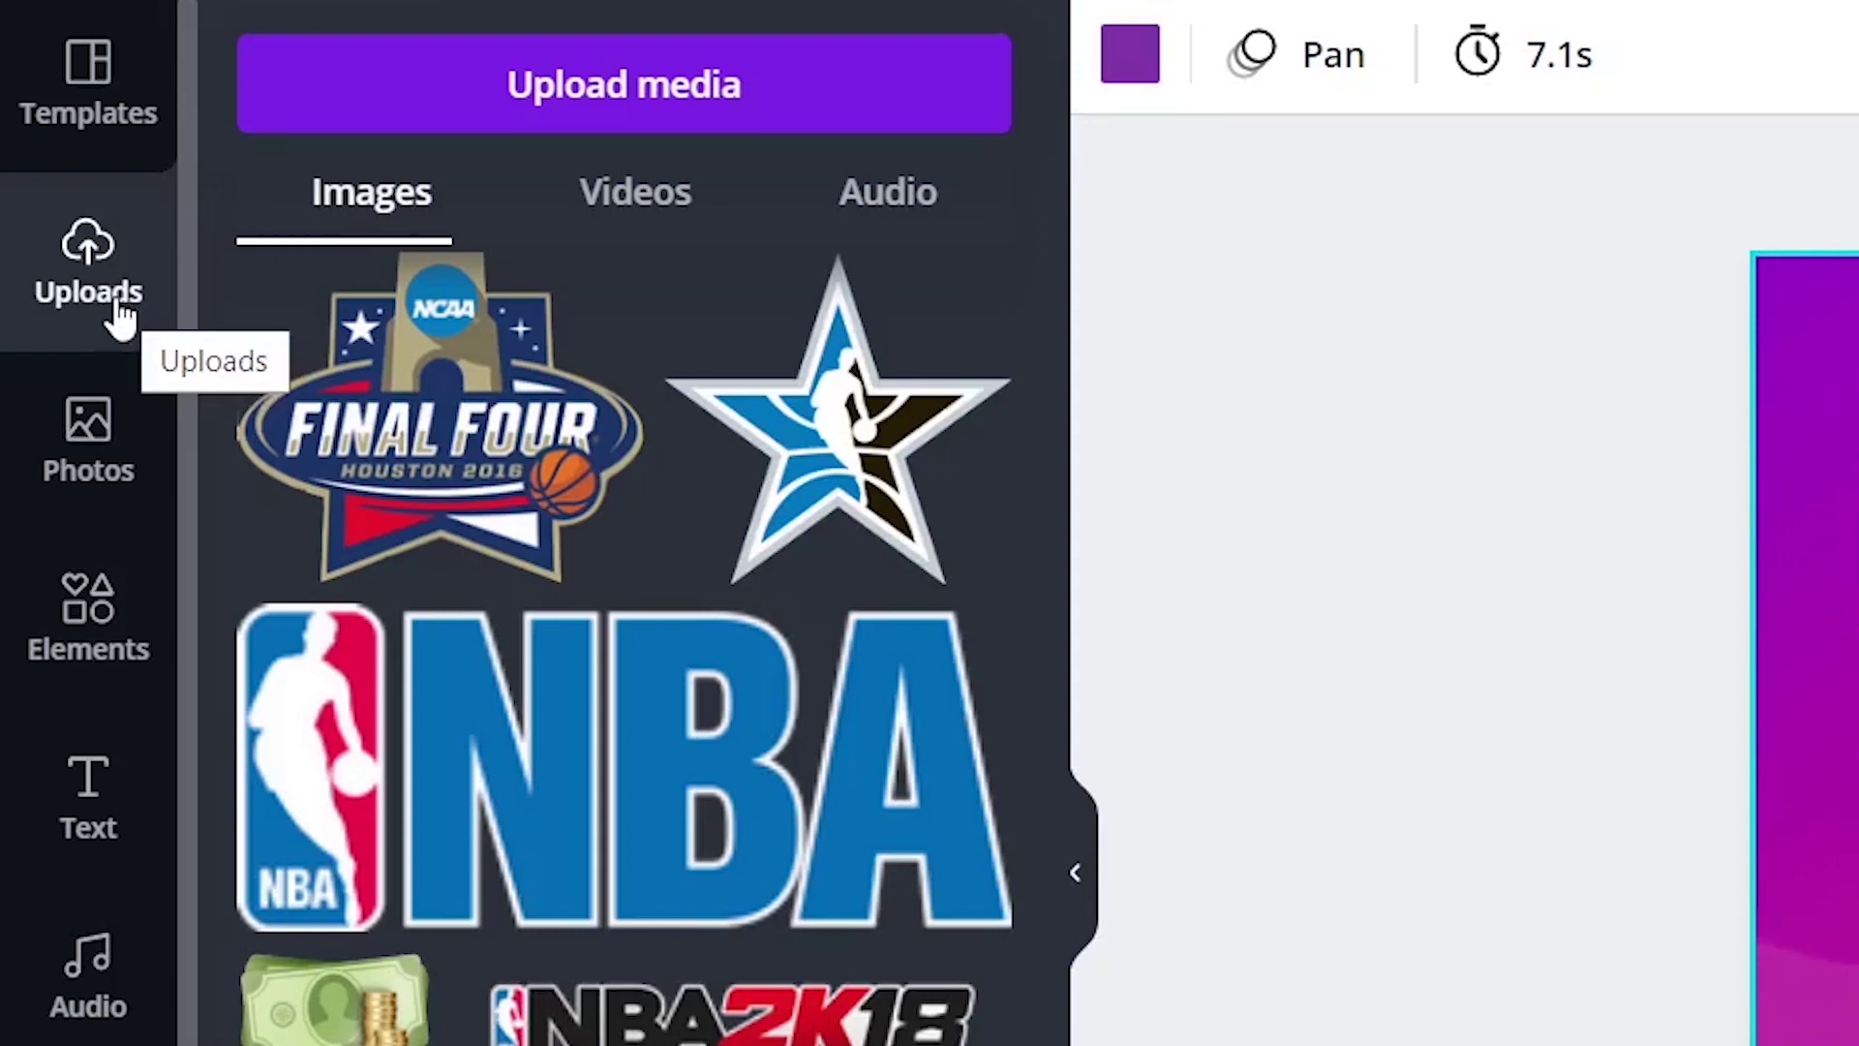
pyautogui.click(88, 440)
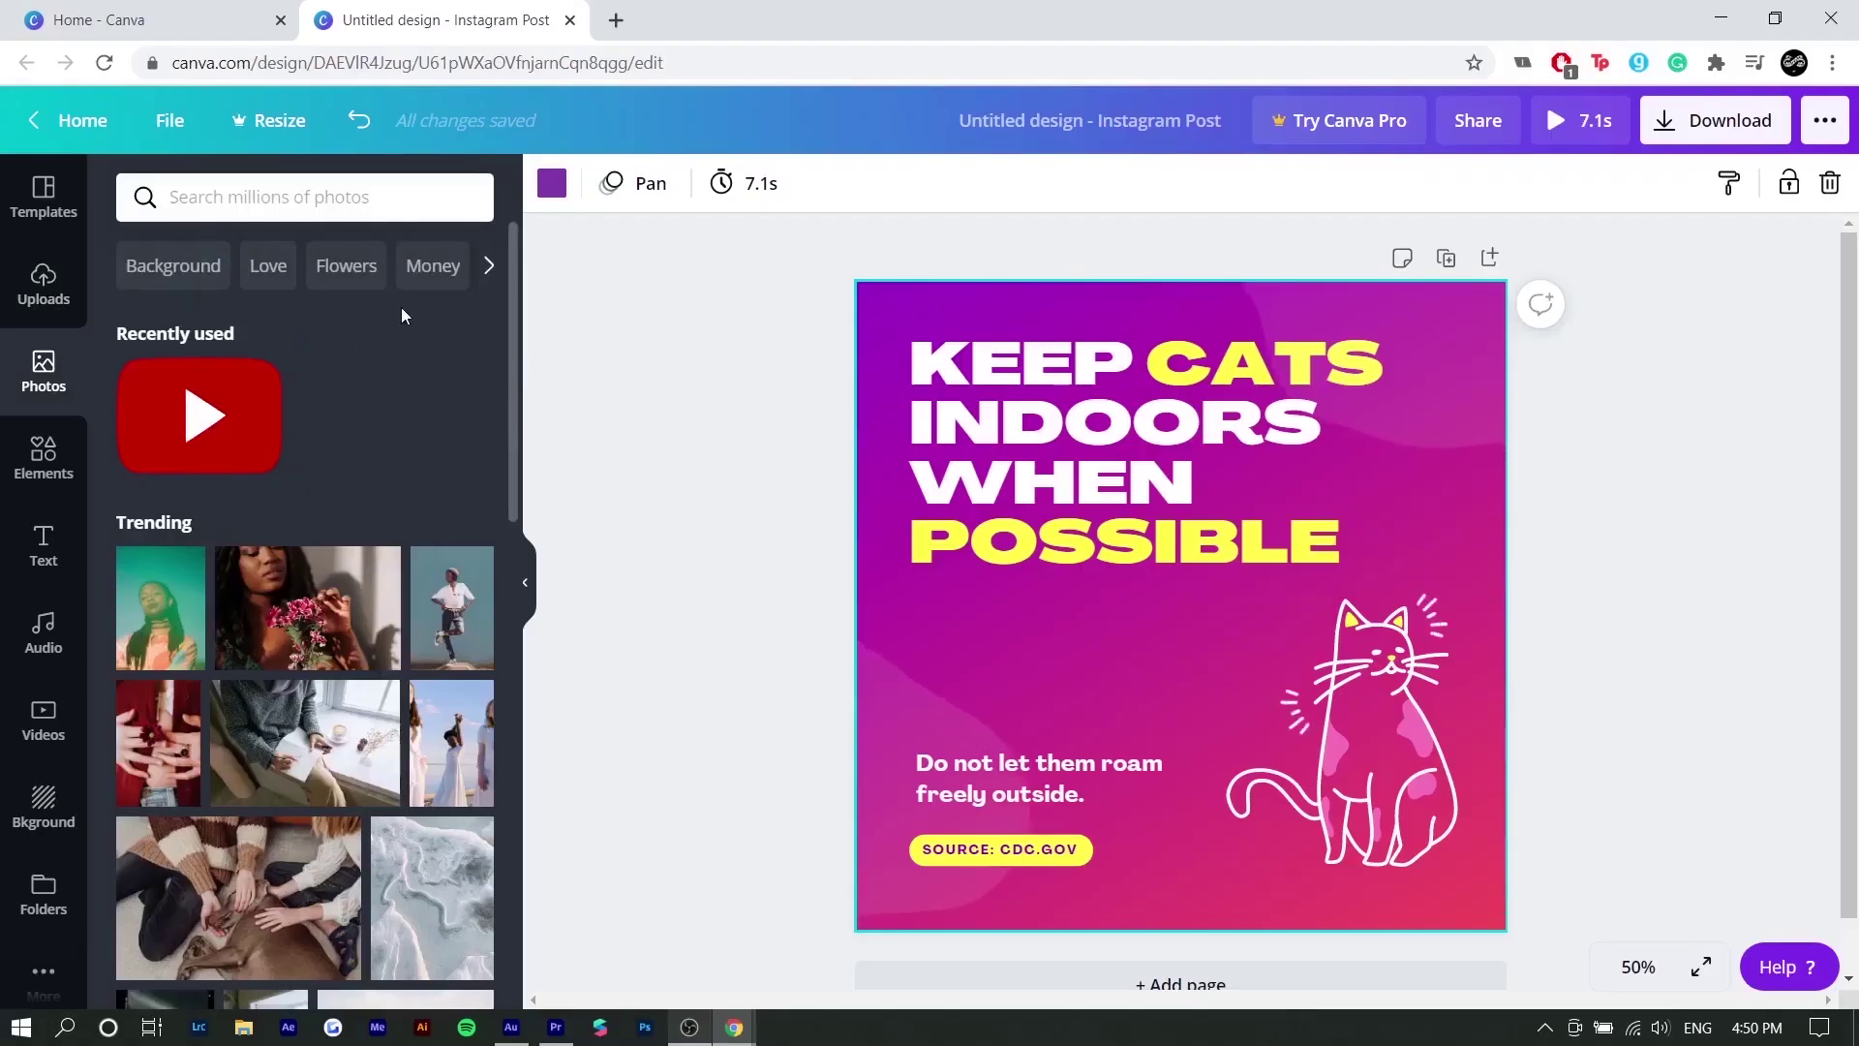
pyautogui.moveTo(1057, 309); pyautogui.dragTo(998, 679)
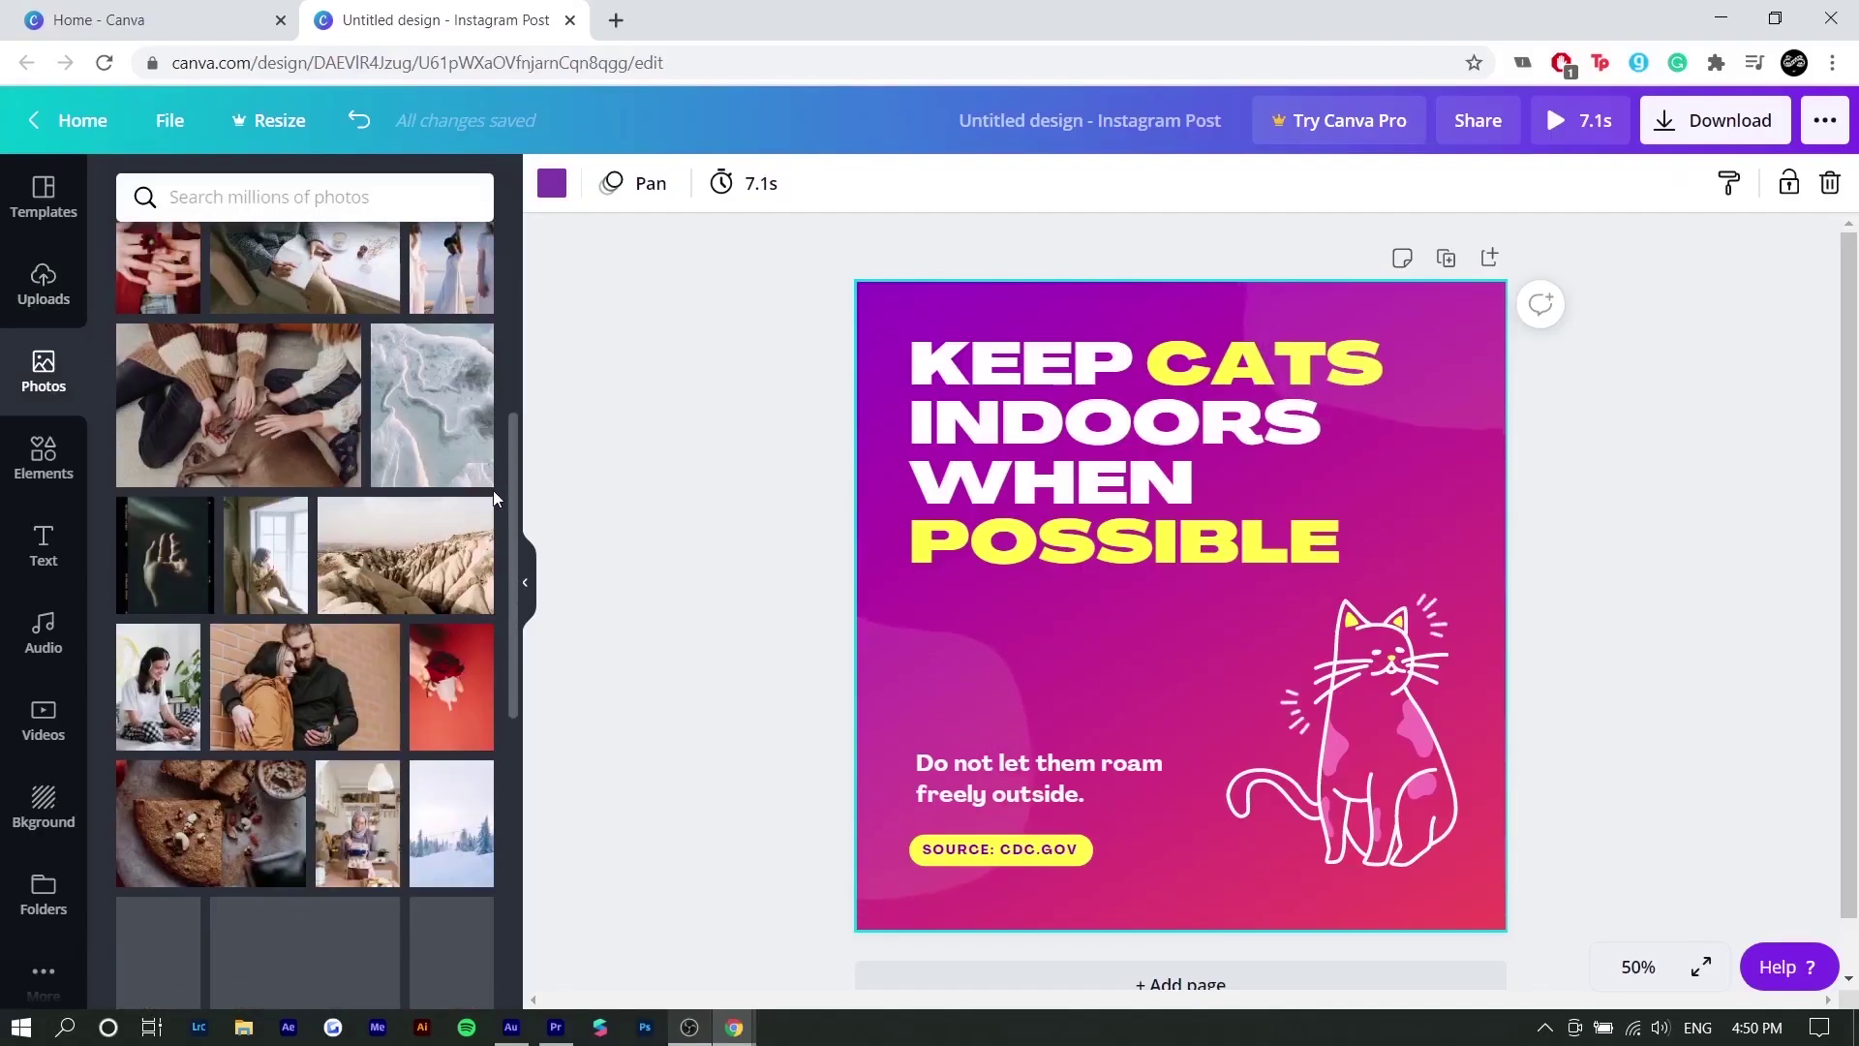
pyautogui.moveTo(492, 490); pyautogui.dragTo(492, 498)
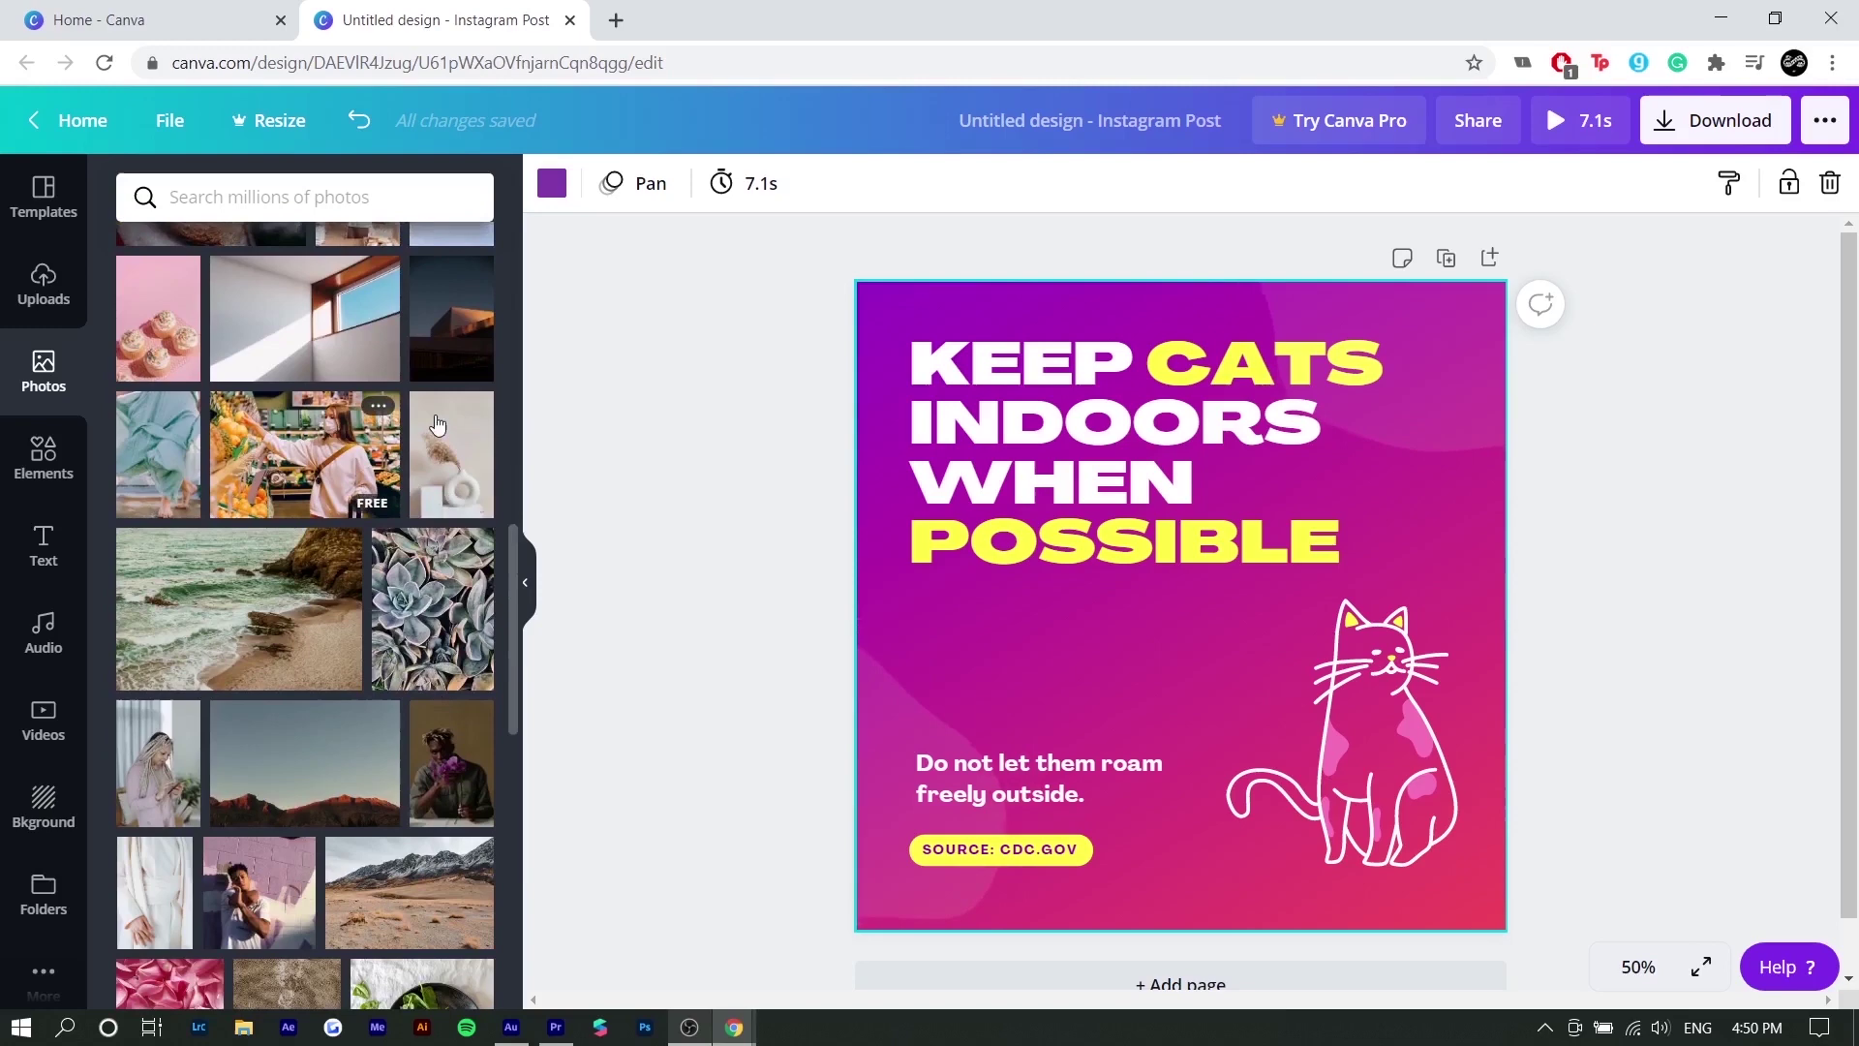
pyautogui.scroll(-3, 492, 498)
pyautogui.scroll(-3, 401, 643)
pyautogui.scroll(-3, 400, 643)
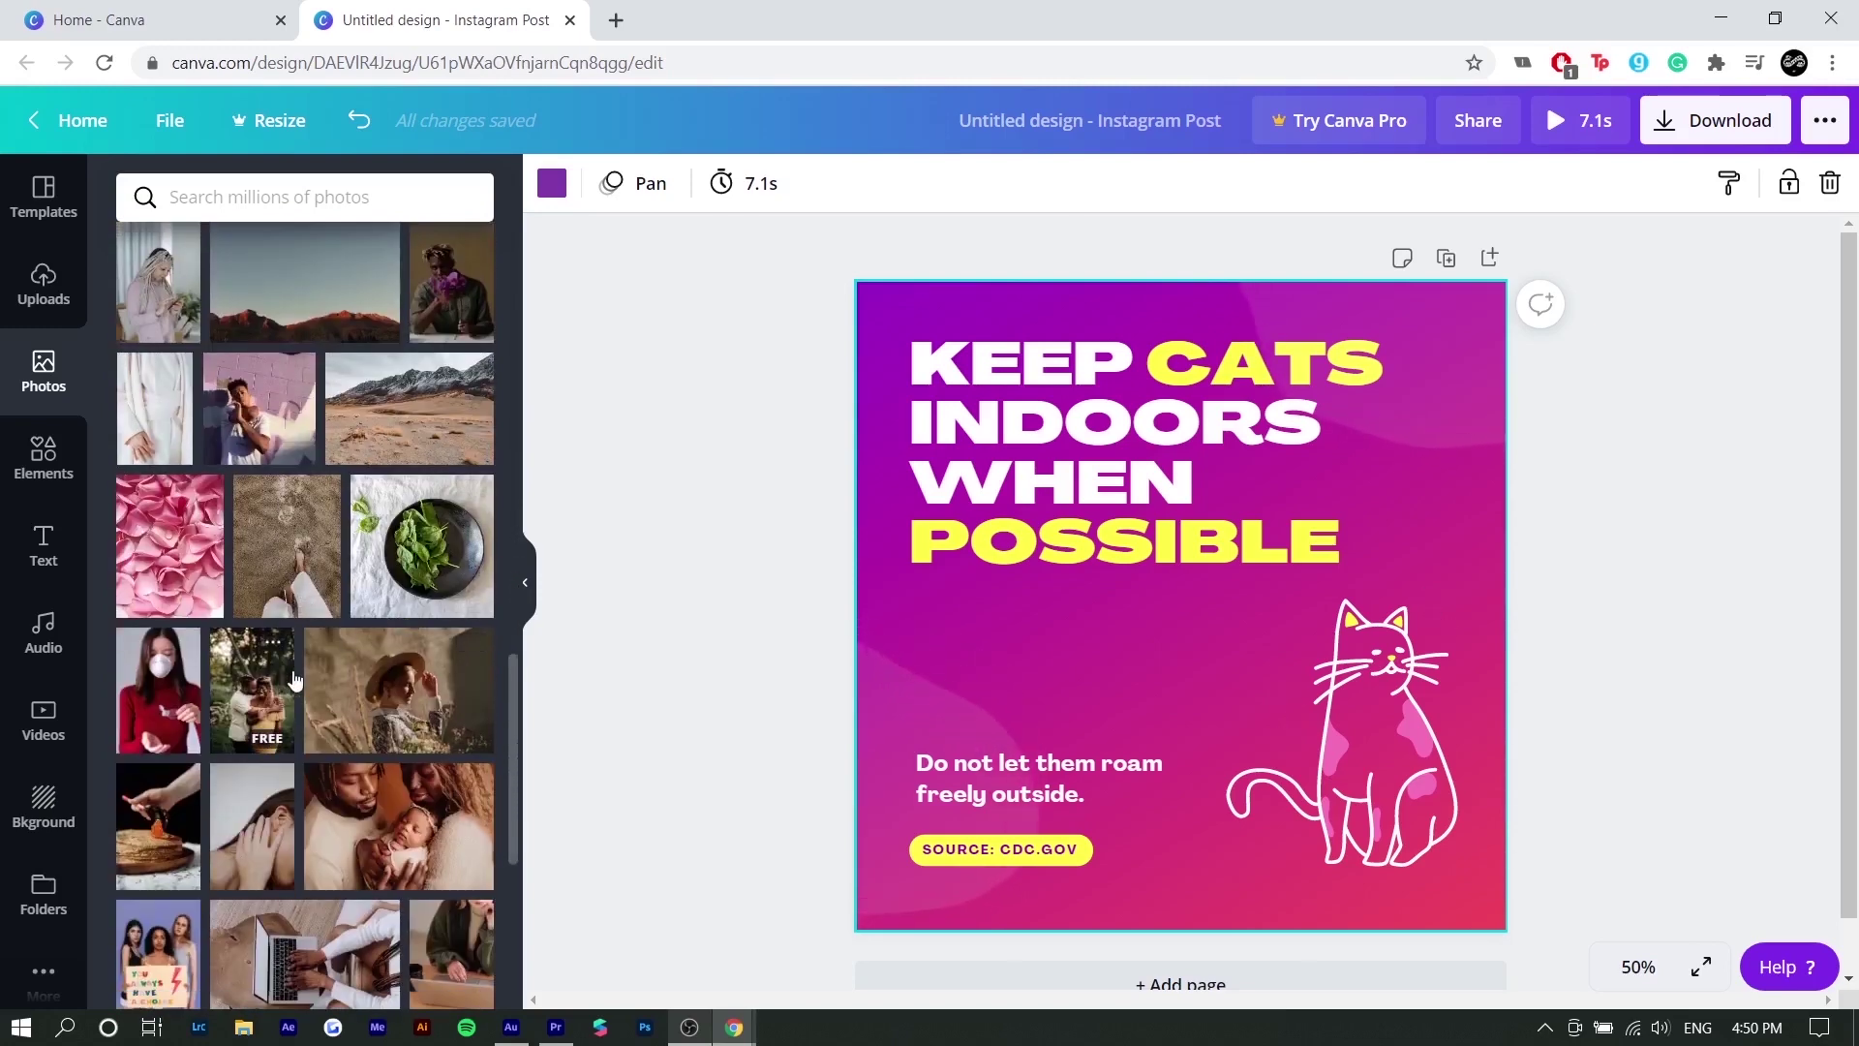
# Browse the Elements and Text panels, scrolling through graphics and font combinations.
pyautogui.click(43, 457)
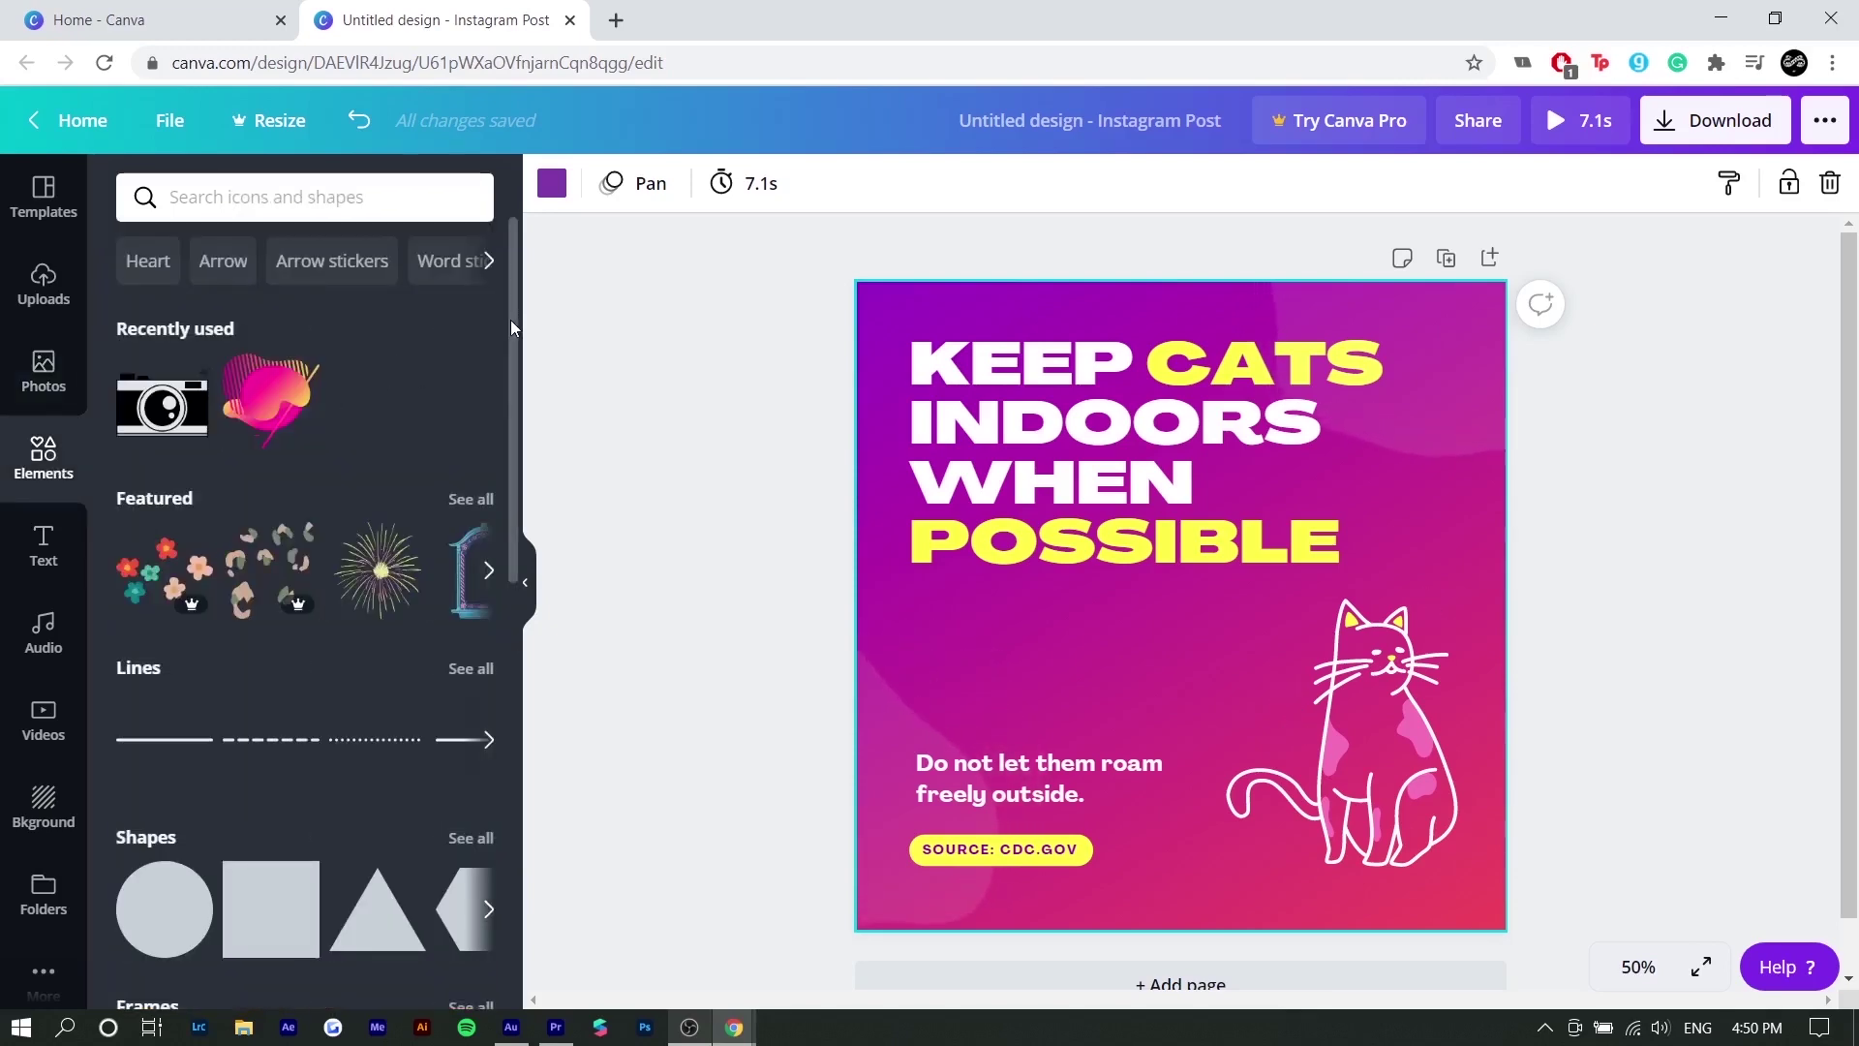
pyautogui.moveTo(509, 320); pyautogui.dragTo(498, 503)
pyautogui.scroll(-6, 234, 386)
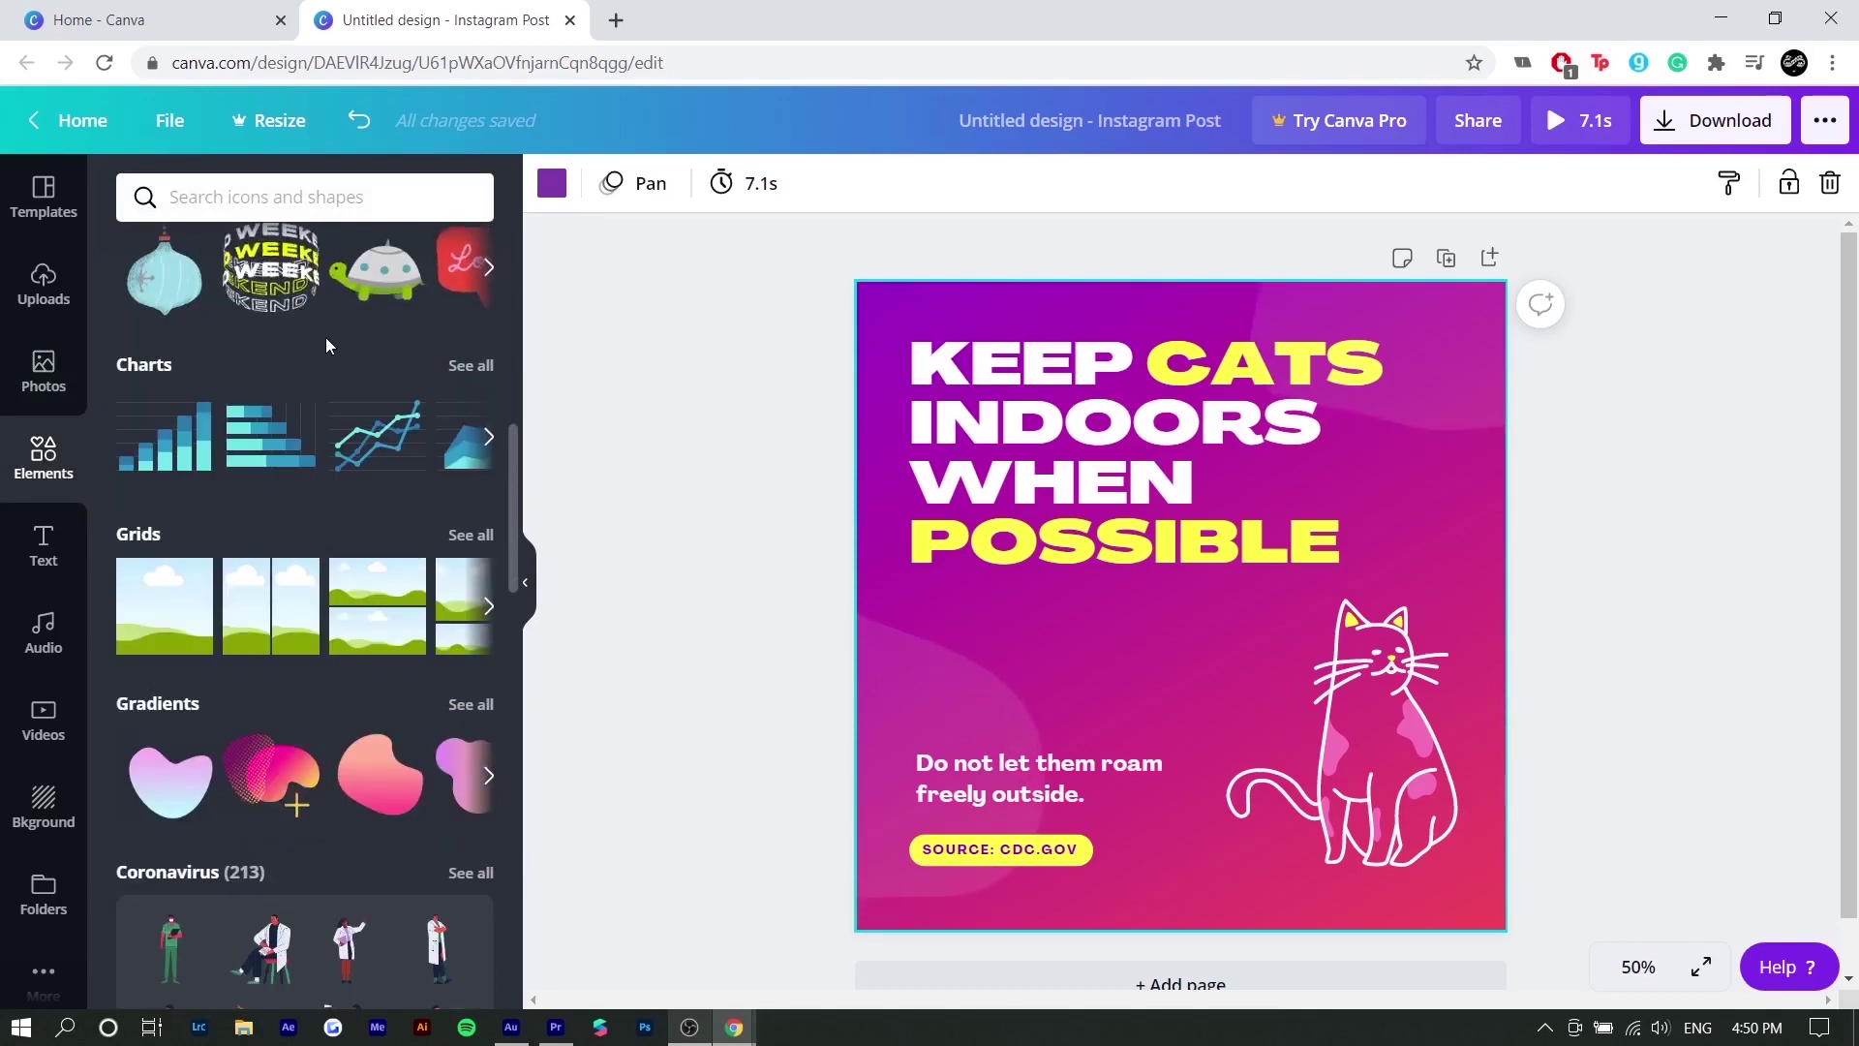
pyautogui.scroll(10, 325, 337)
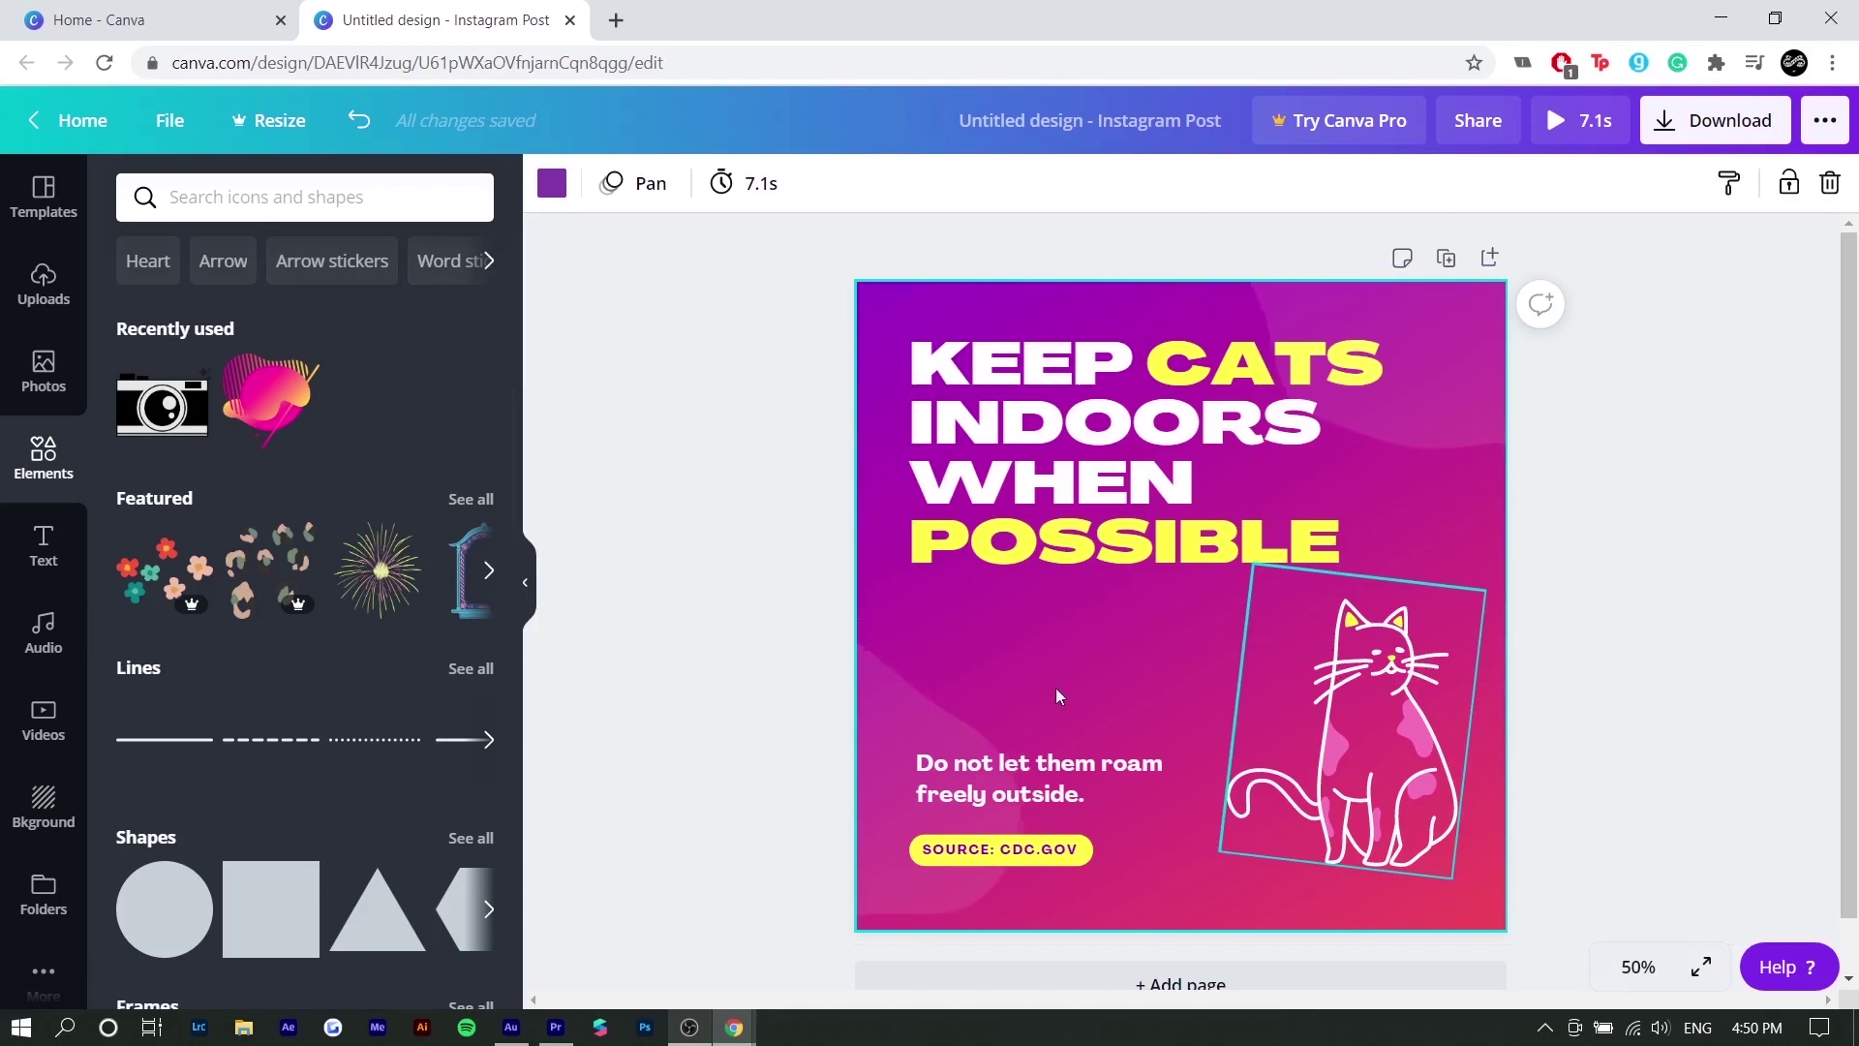
pyautogui.click(44, 547)
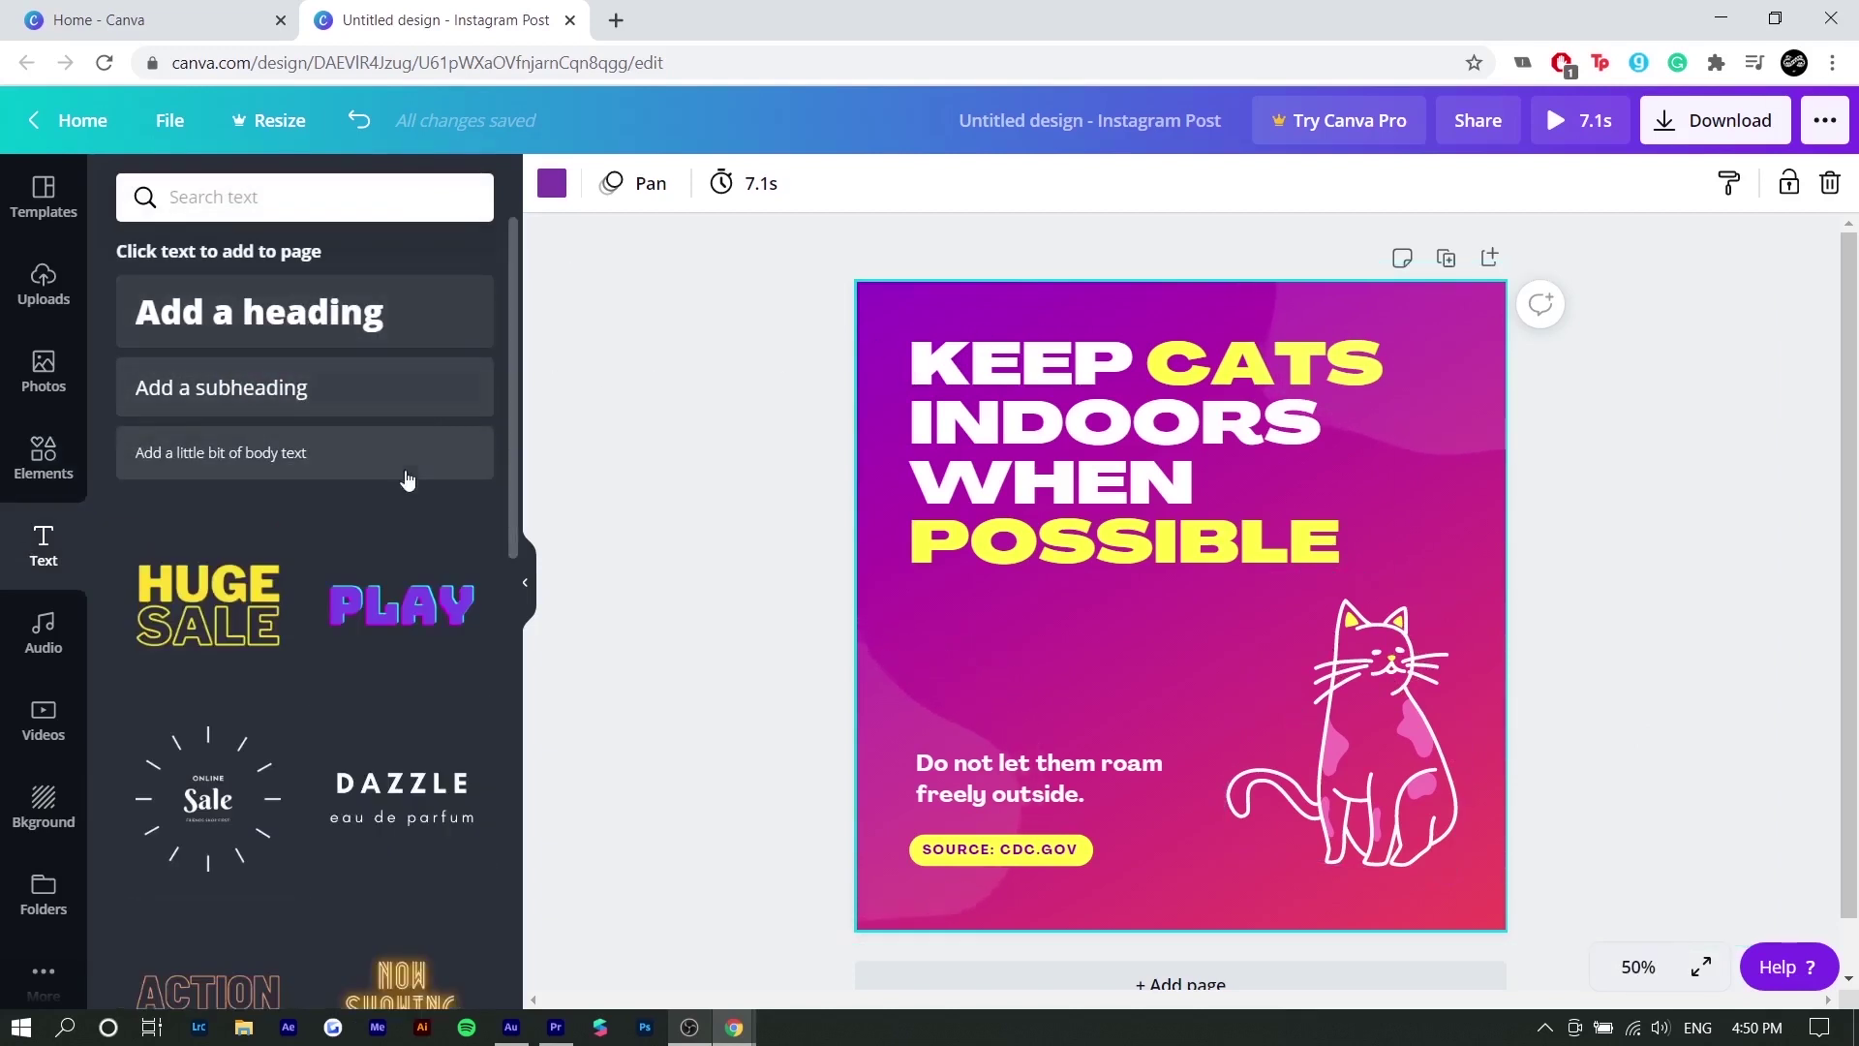
pyautogui.scroll(-6, 299, 630)
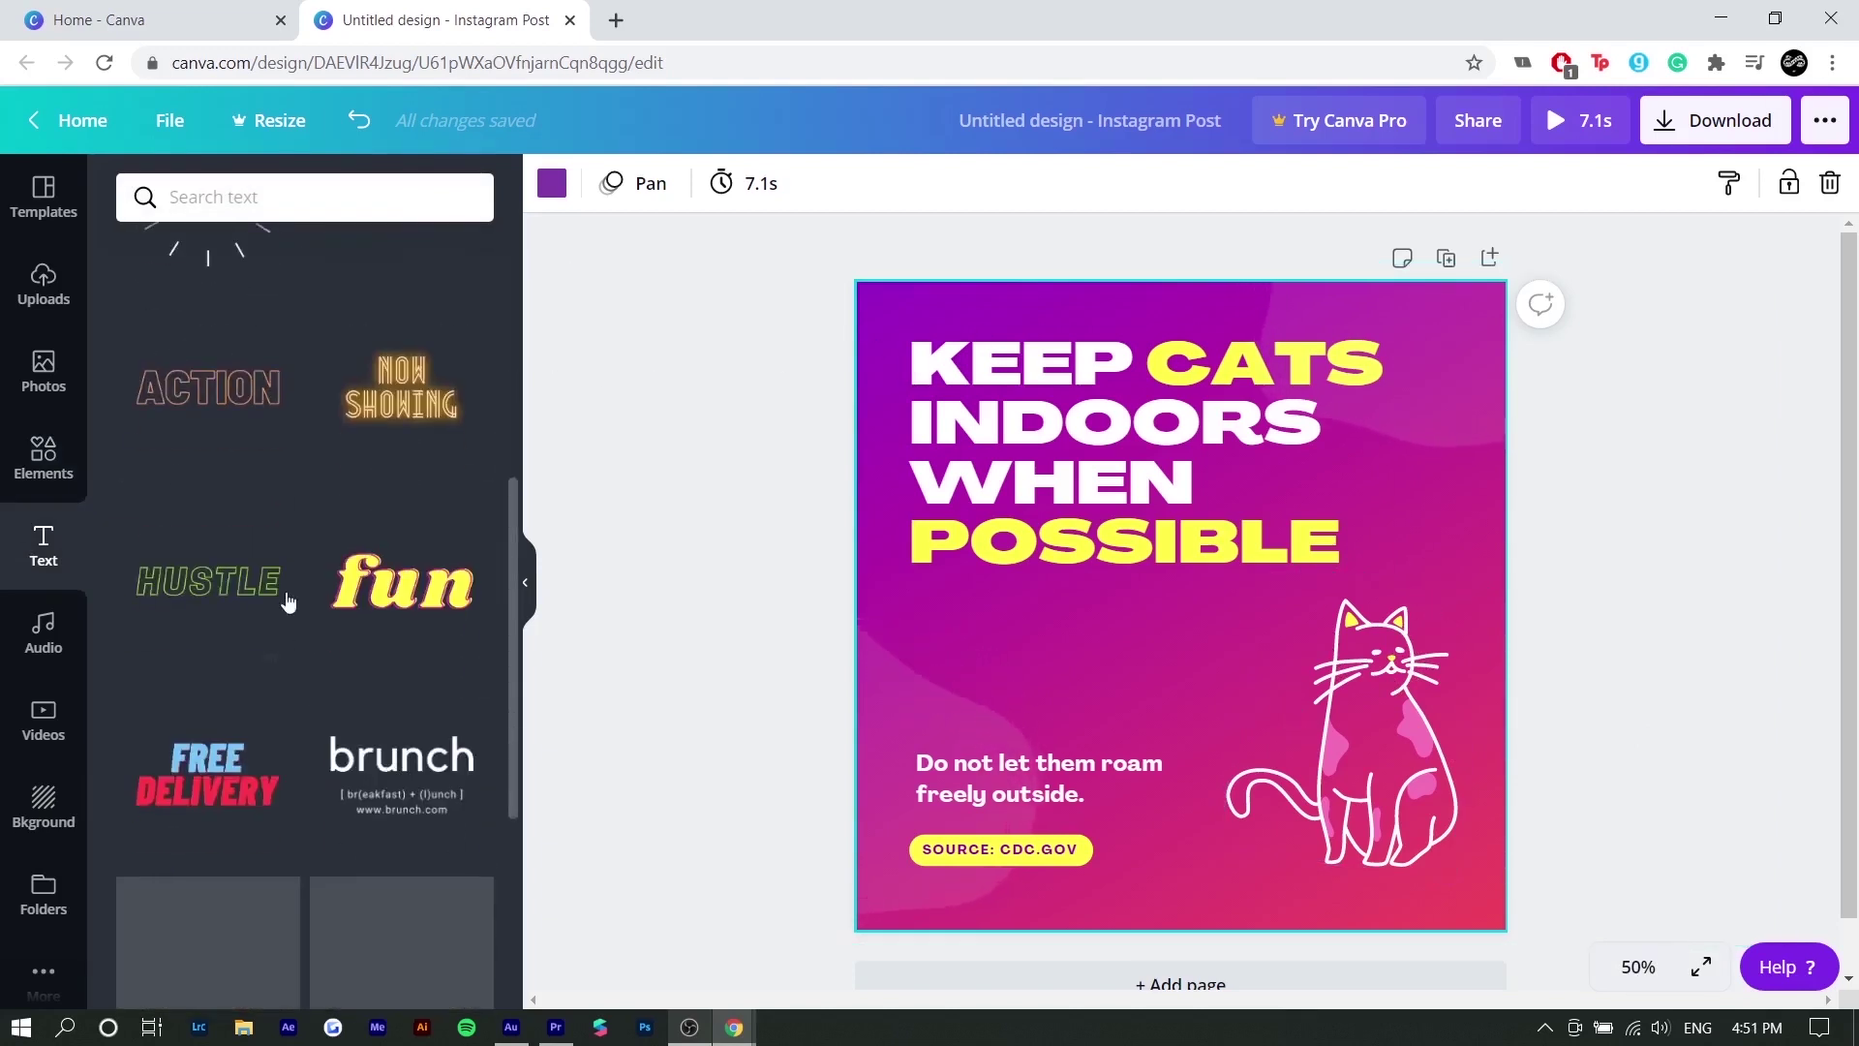
pyautogui.scroll(-7, 260, 361)
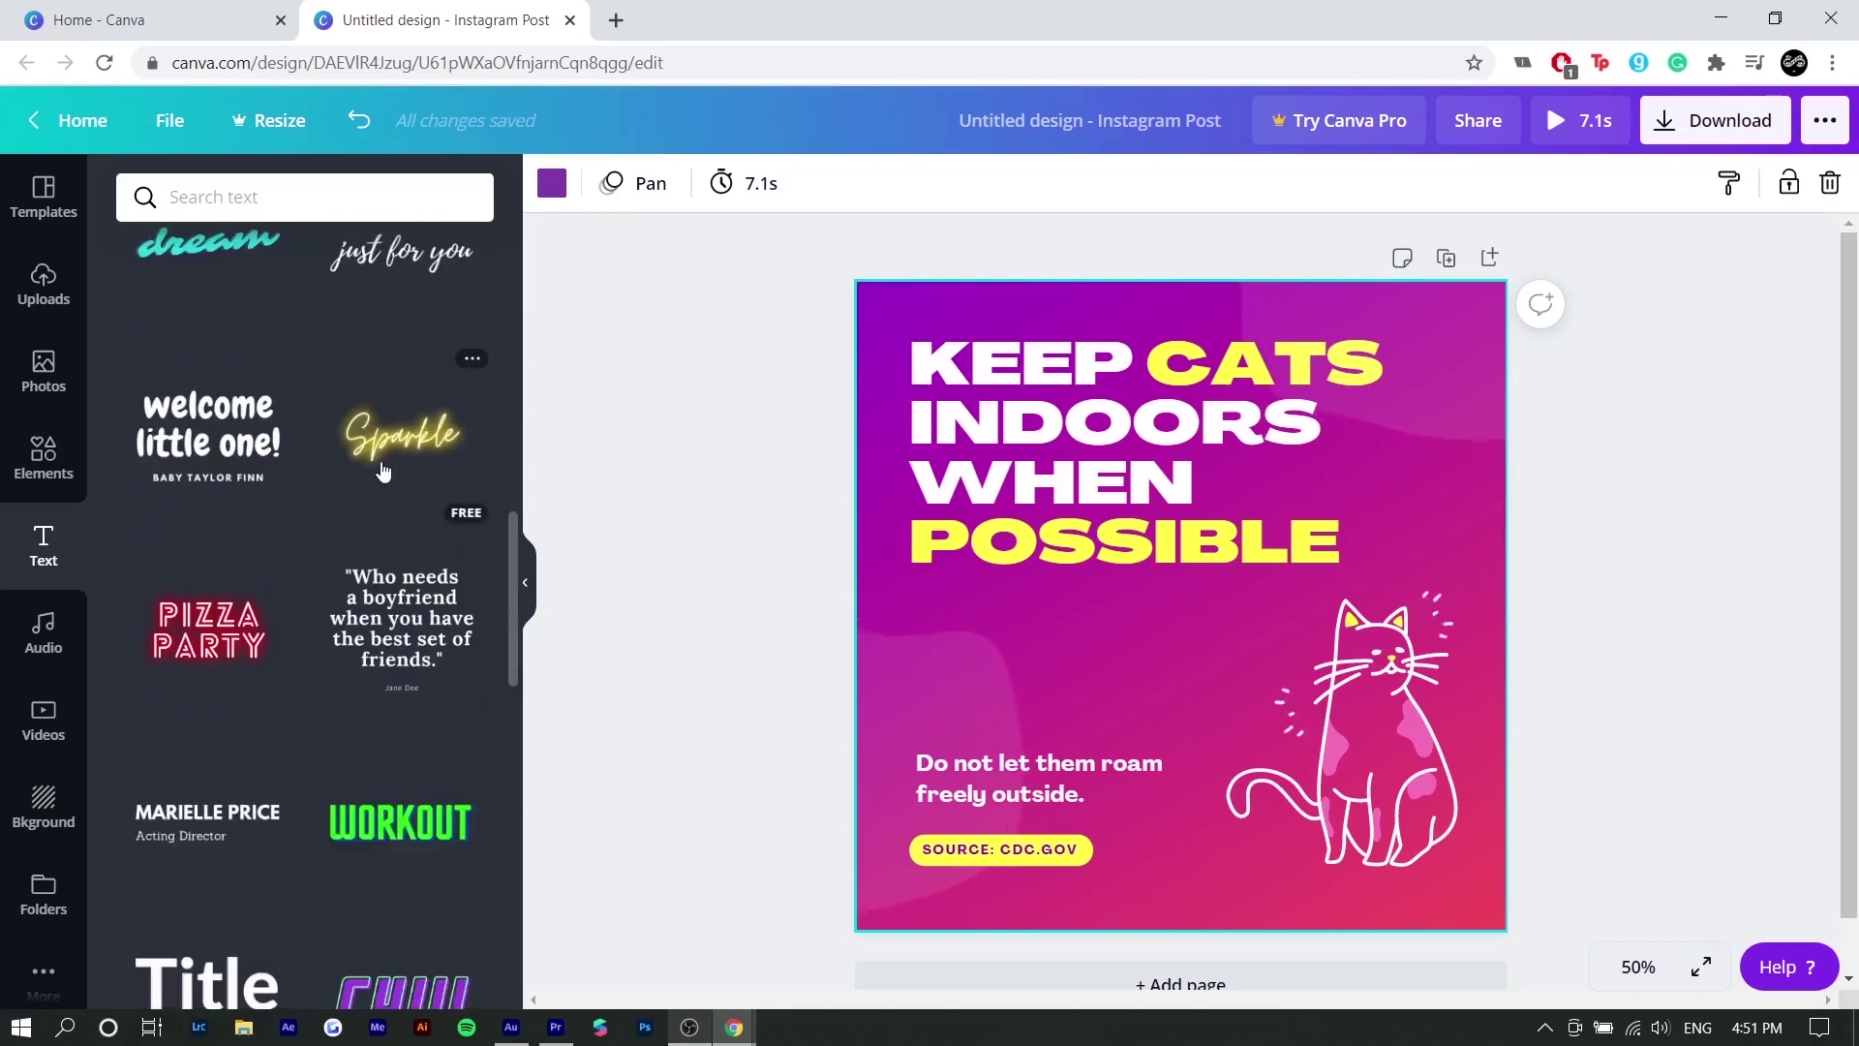
pyautogui.scroll(-4, 305, 762)
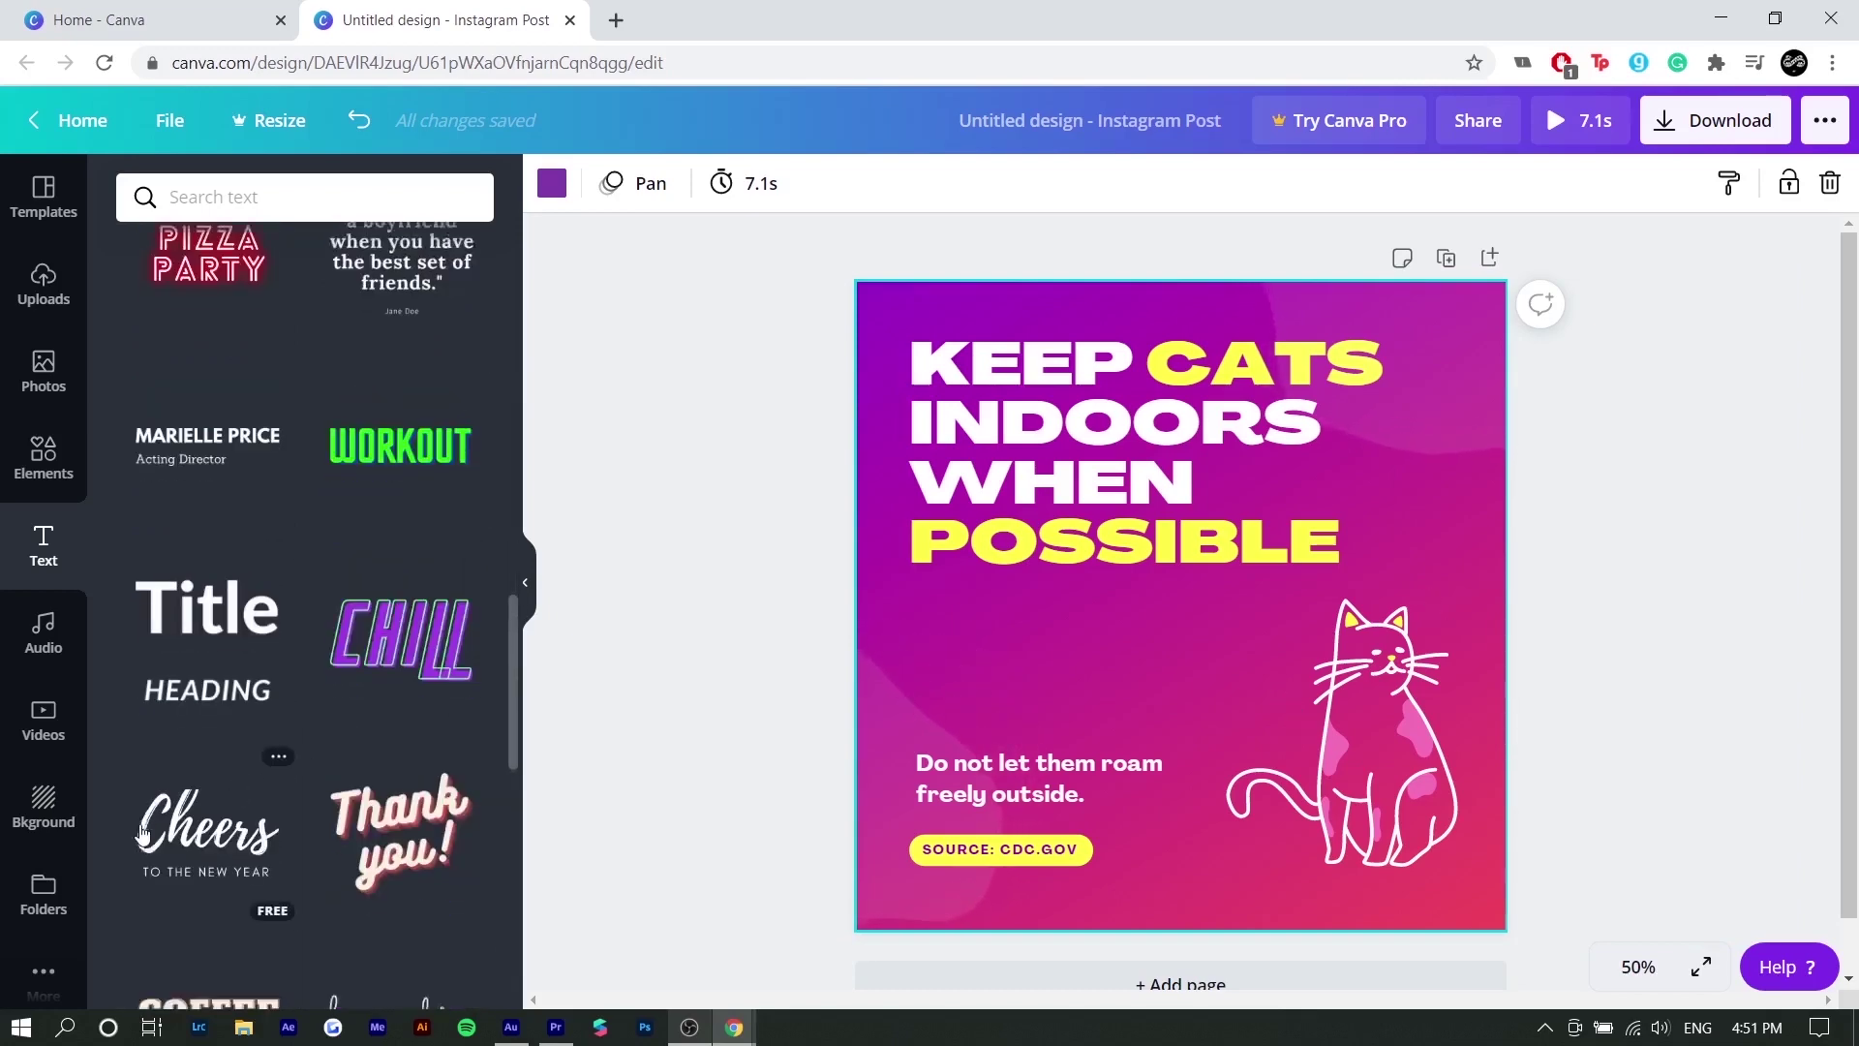
# Filter audio to free tracks, view Business videos and backgrounds, then open More apps.
pyautogui.click(43, 634)
pyautogui.click(212, 266)
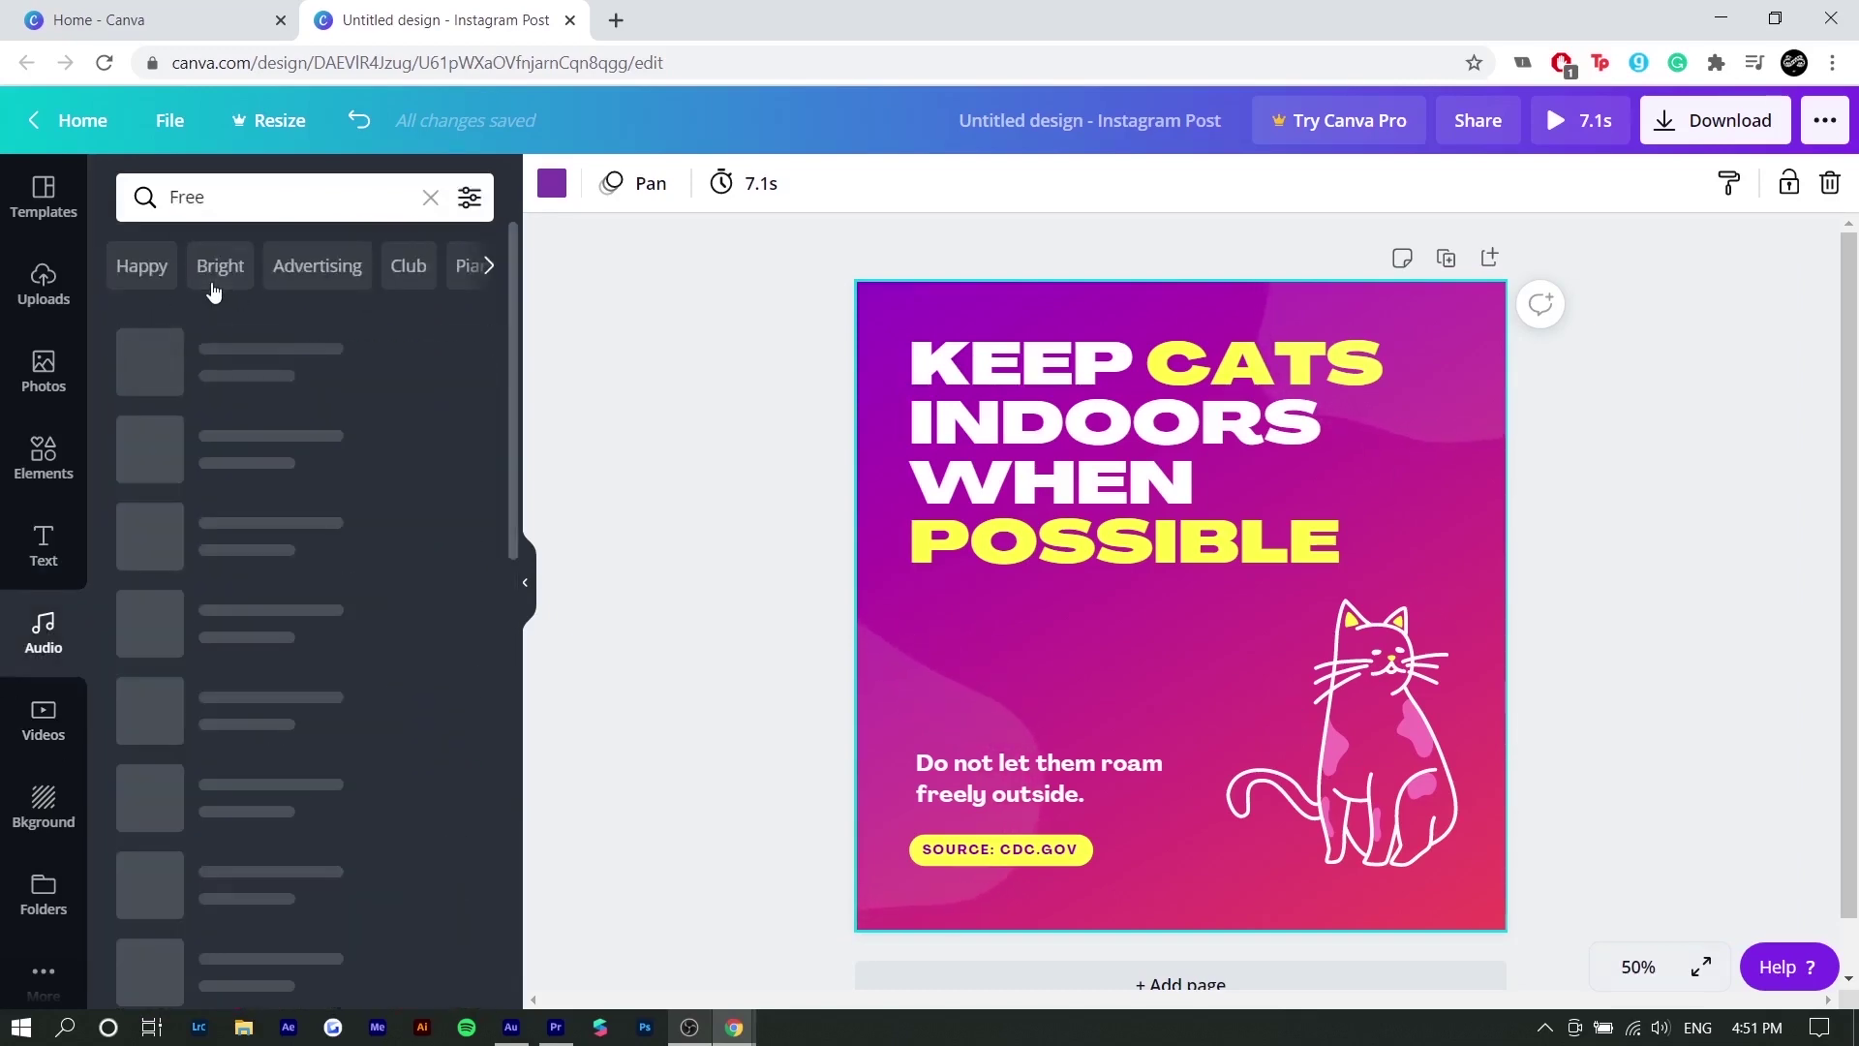
pyautogui.press('Escape')
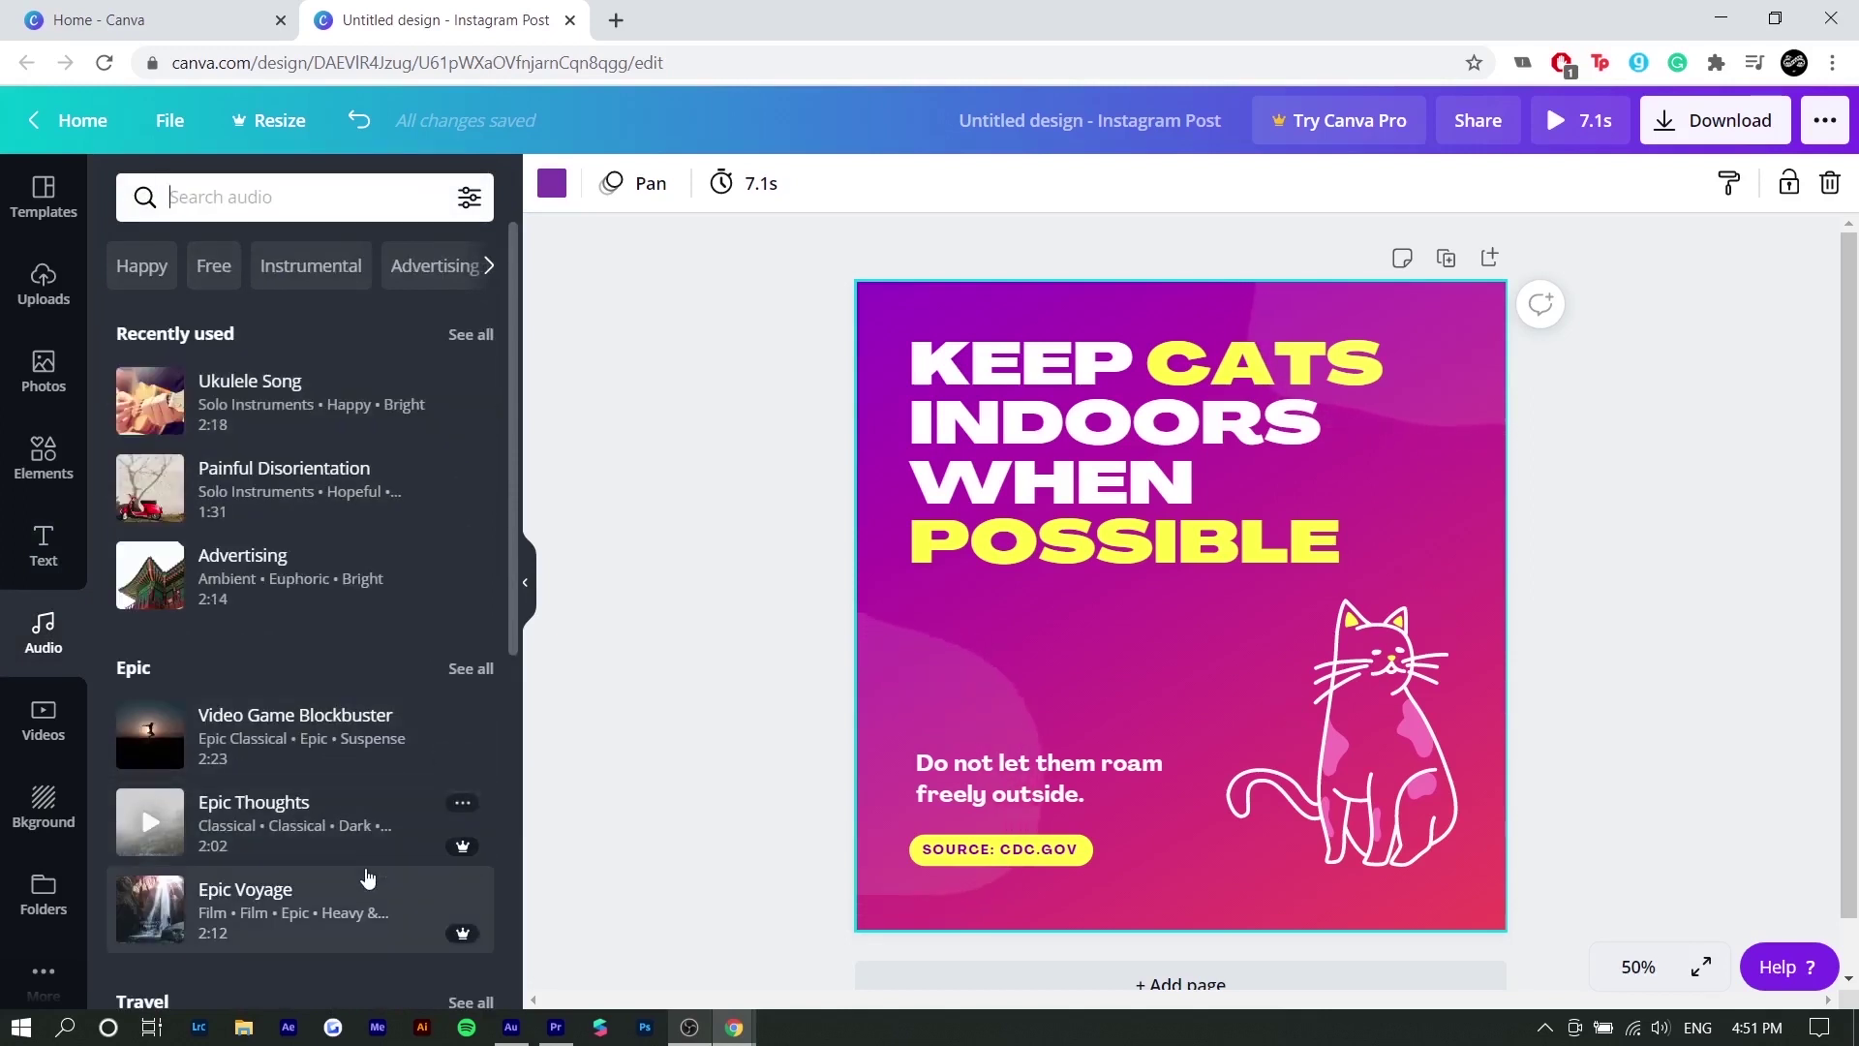
pyautogui.click(43, 718)
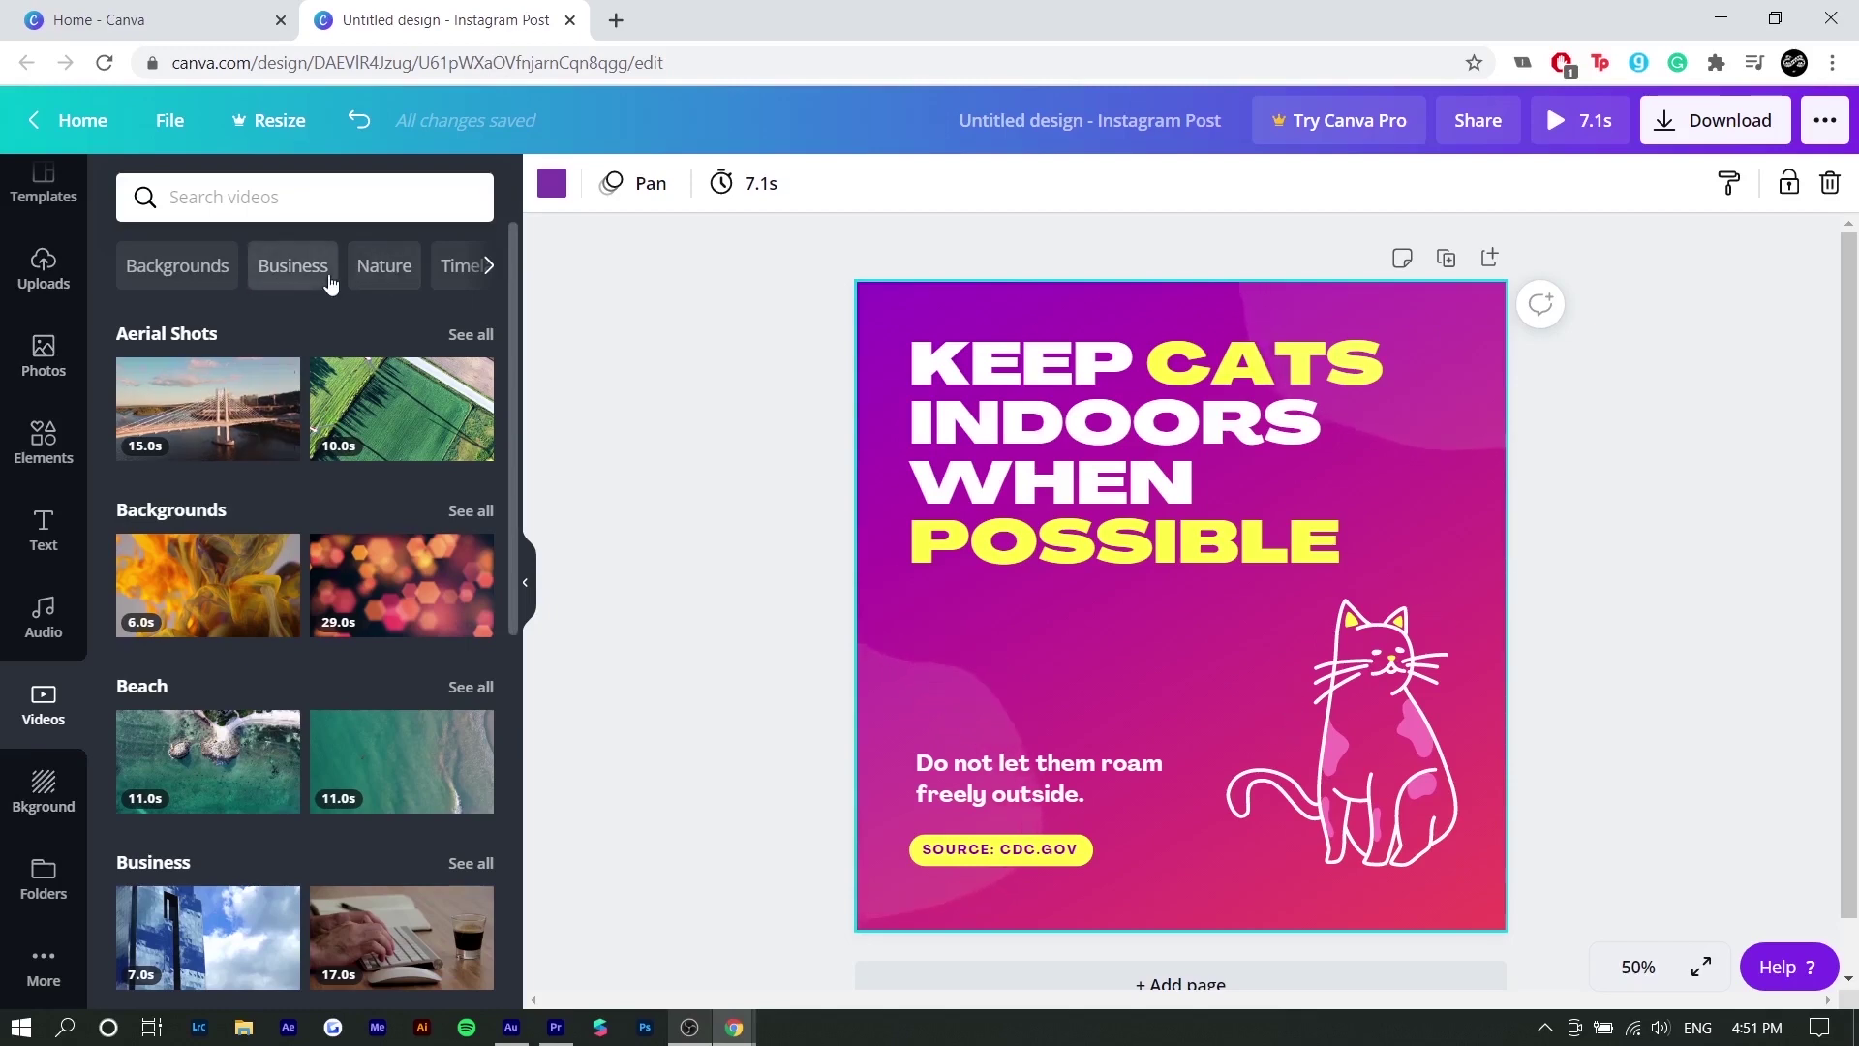
pyautogui.click(330, 279)
pyautogui.click(44, 789)
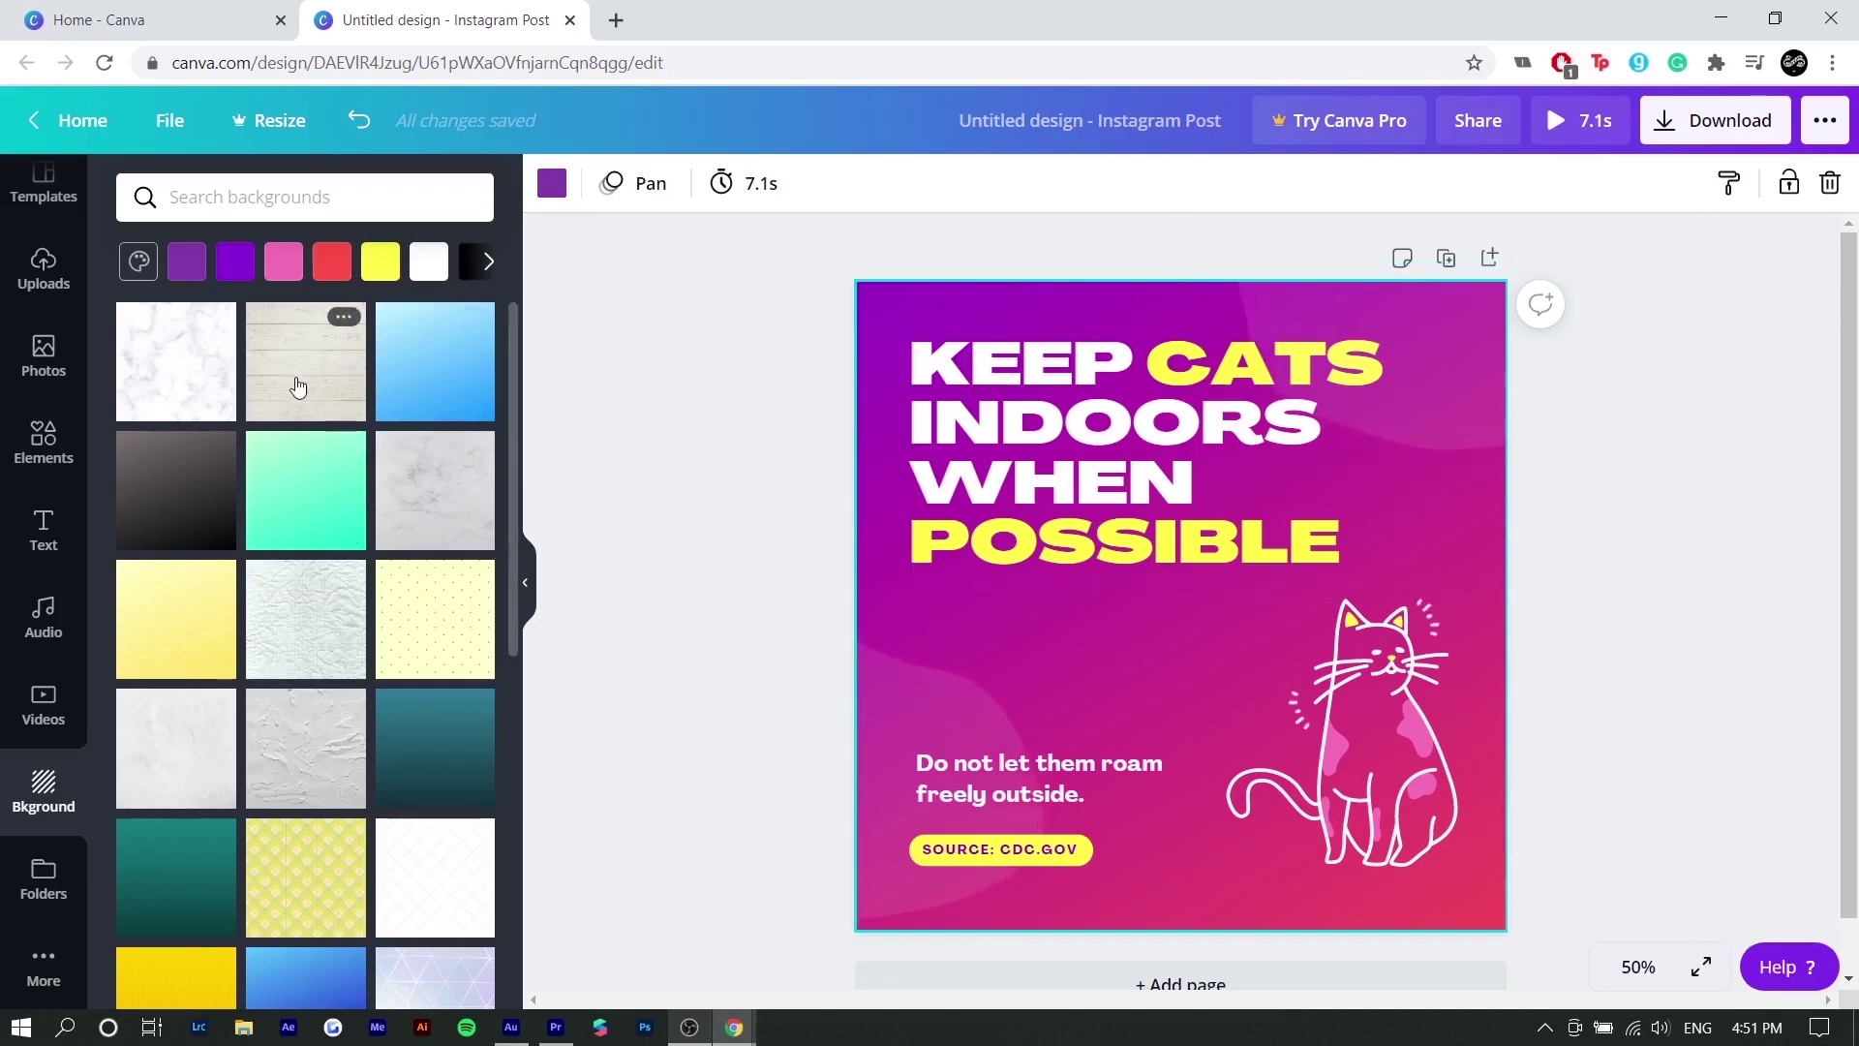
pyautogui.click(44, 966)
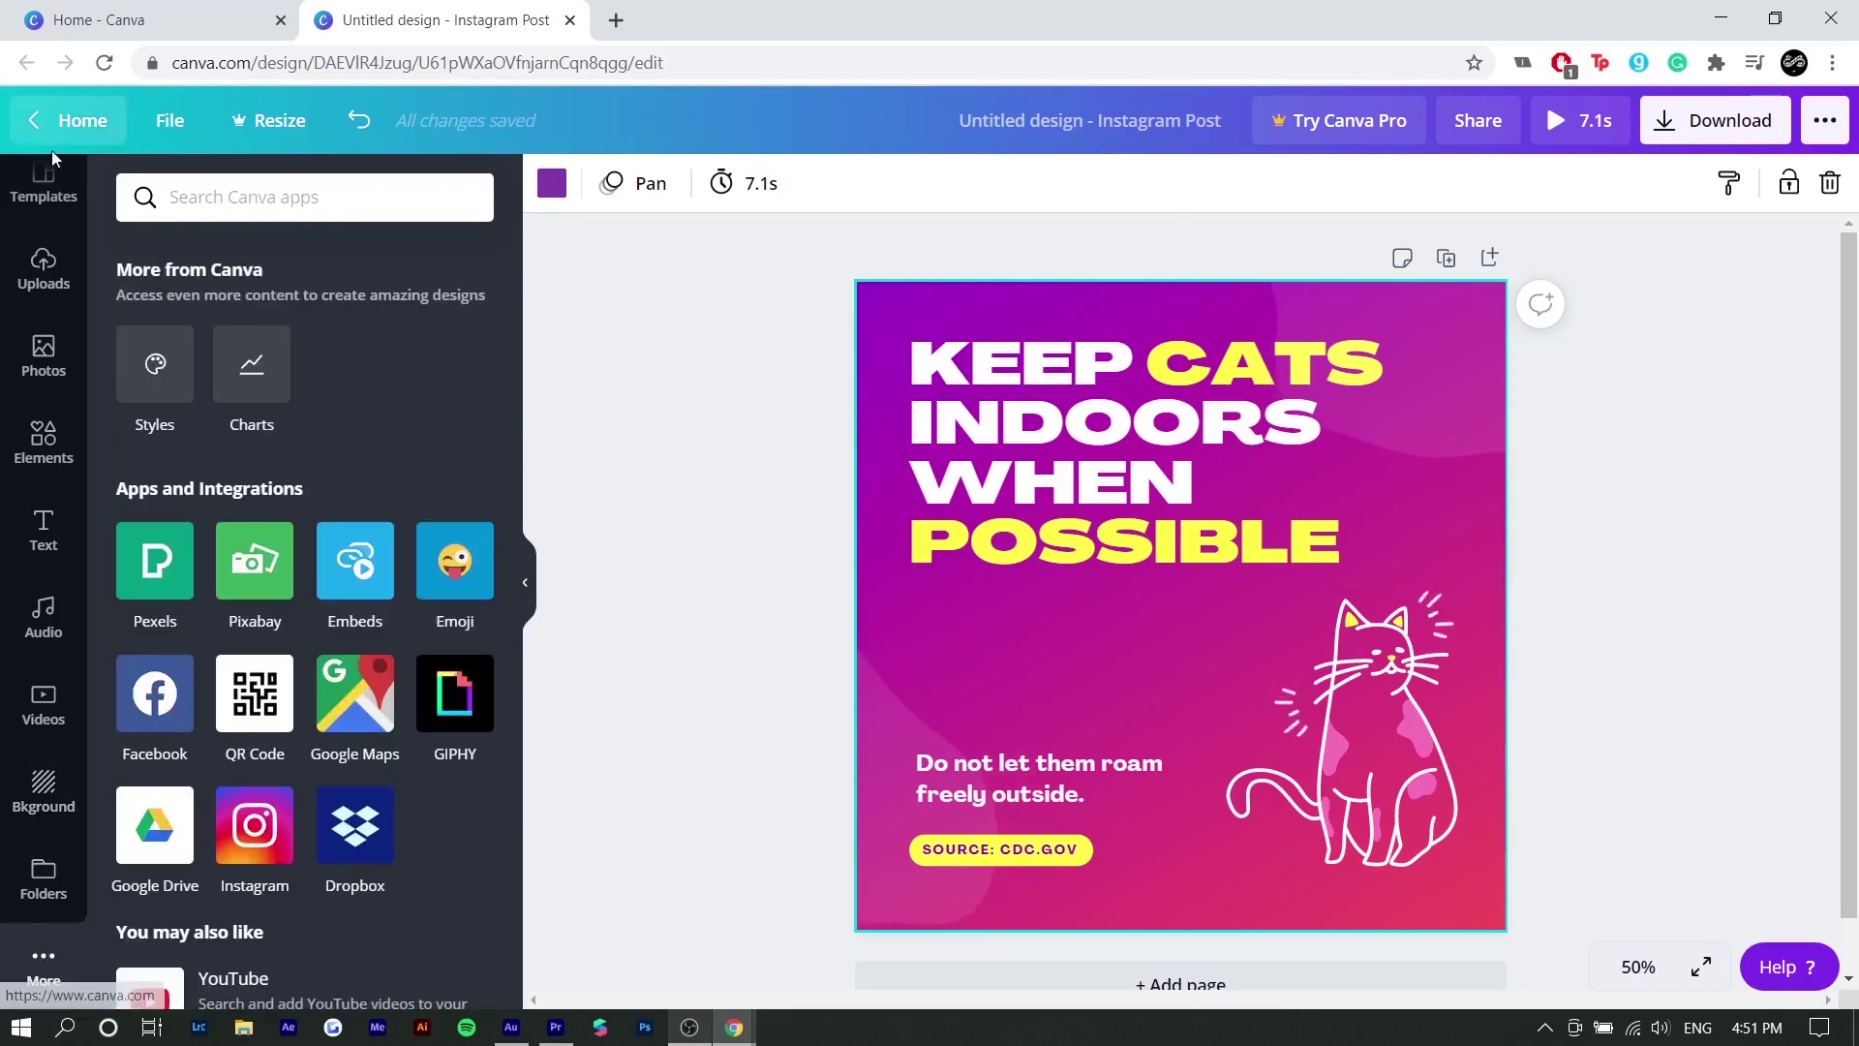
# Narrow the KEEP CATS INDOORS headline box so its text rewraps.
pyautogui.click(44, 193)
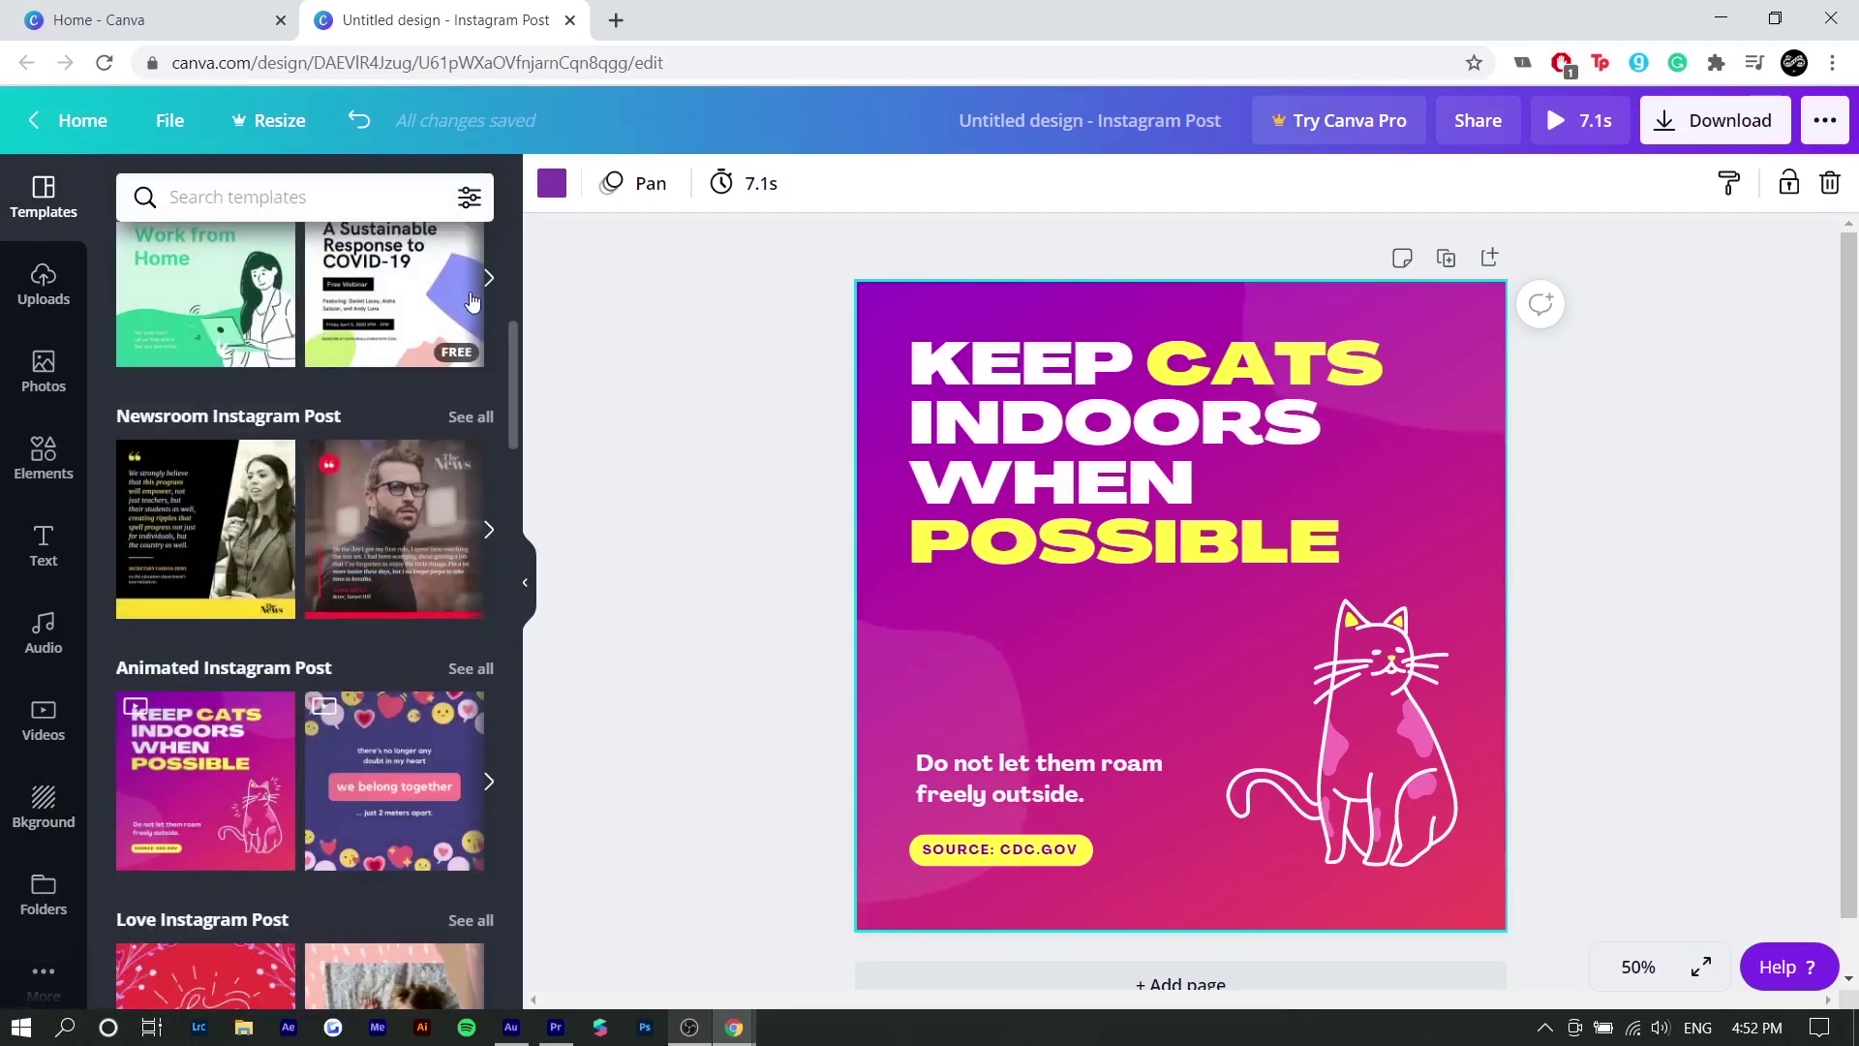
pyautogui.click(966, 389)
pyautogui.click(966, 389)
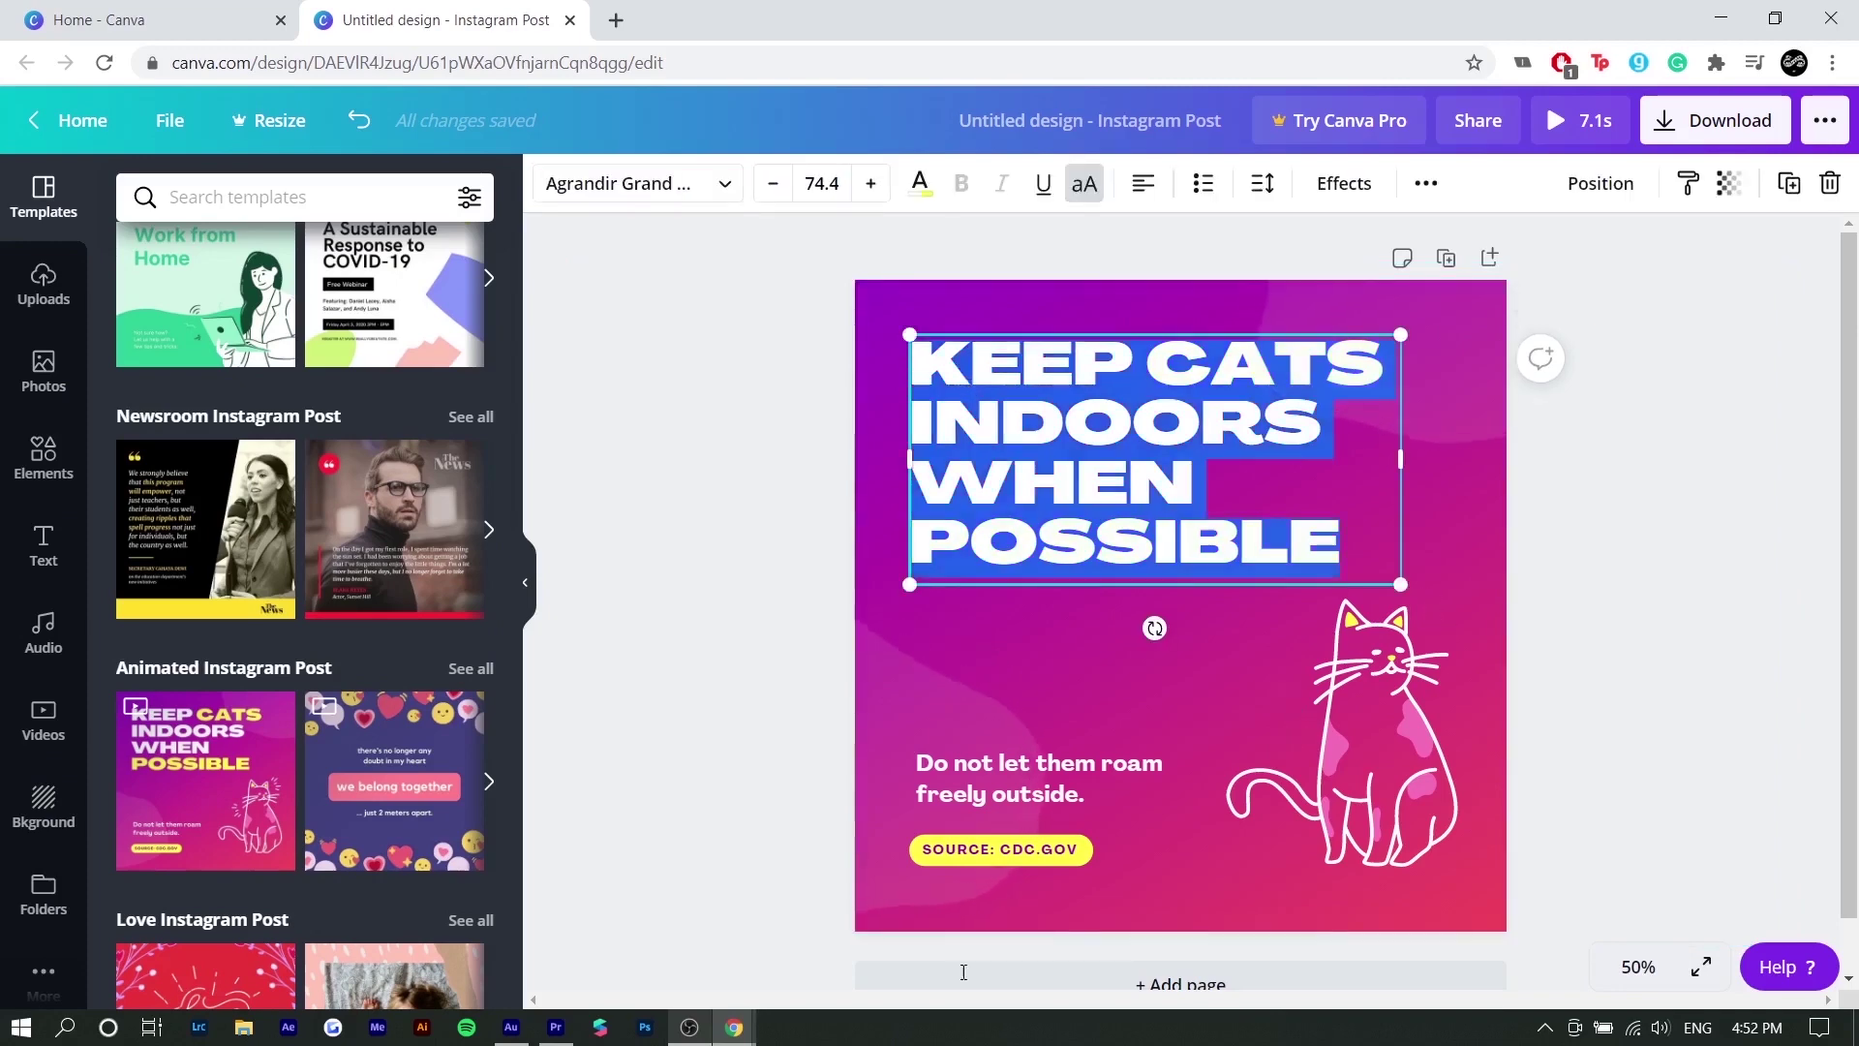
pyautogui.press('Escape')
pyautogui.moveTo(1498, 443); pyautogui.dragTo(1416, 457)
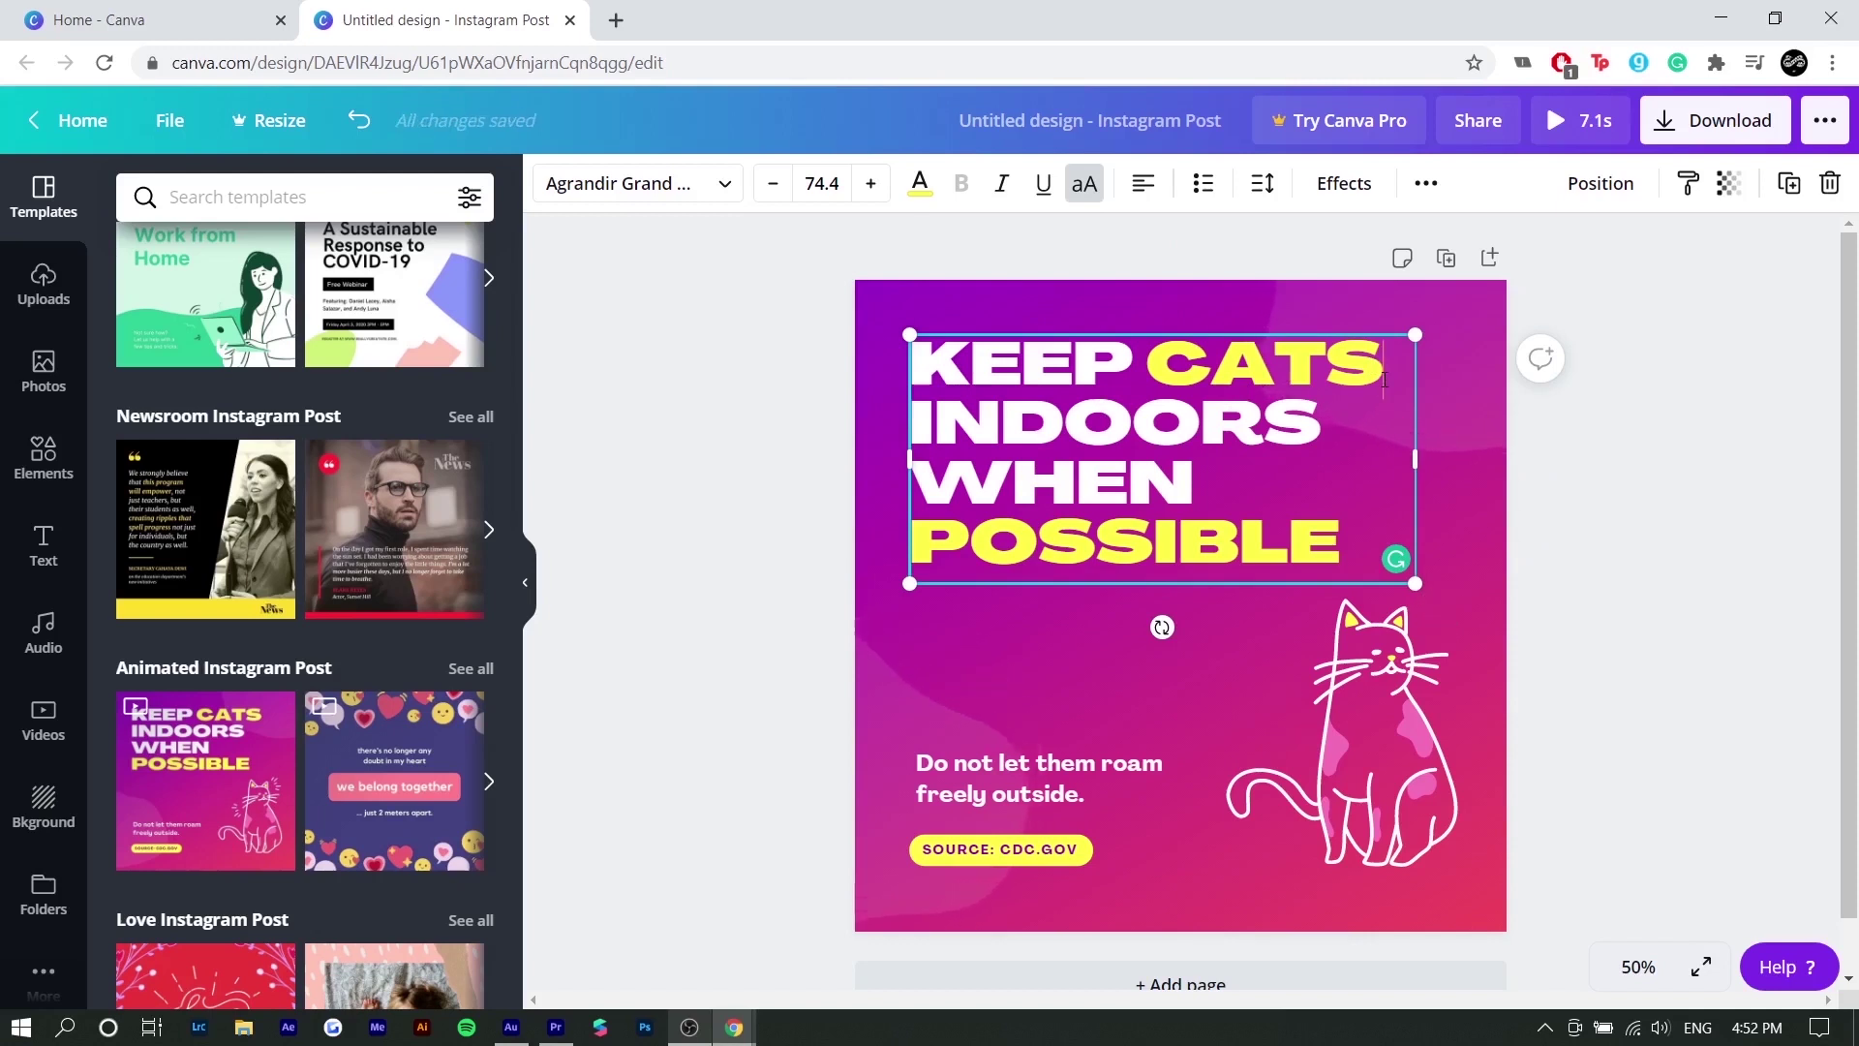
# Replace the headline with '5 TIPS FOR SMALL YOUTUBE CHANNELS', undoing an attempted box widening.
pyautogui.doubleClick(1385, 380)
pyautogui.write('5 TIPS')
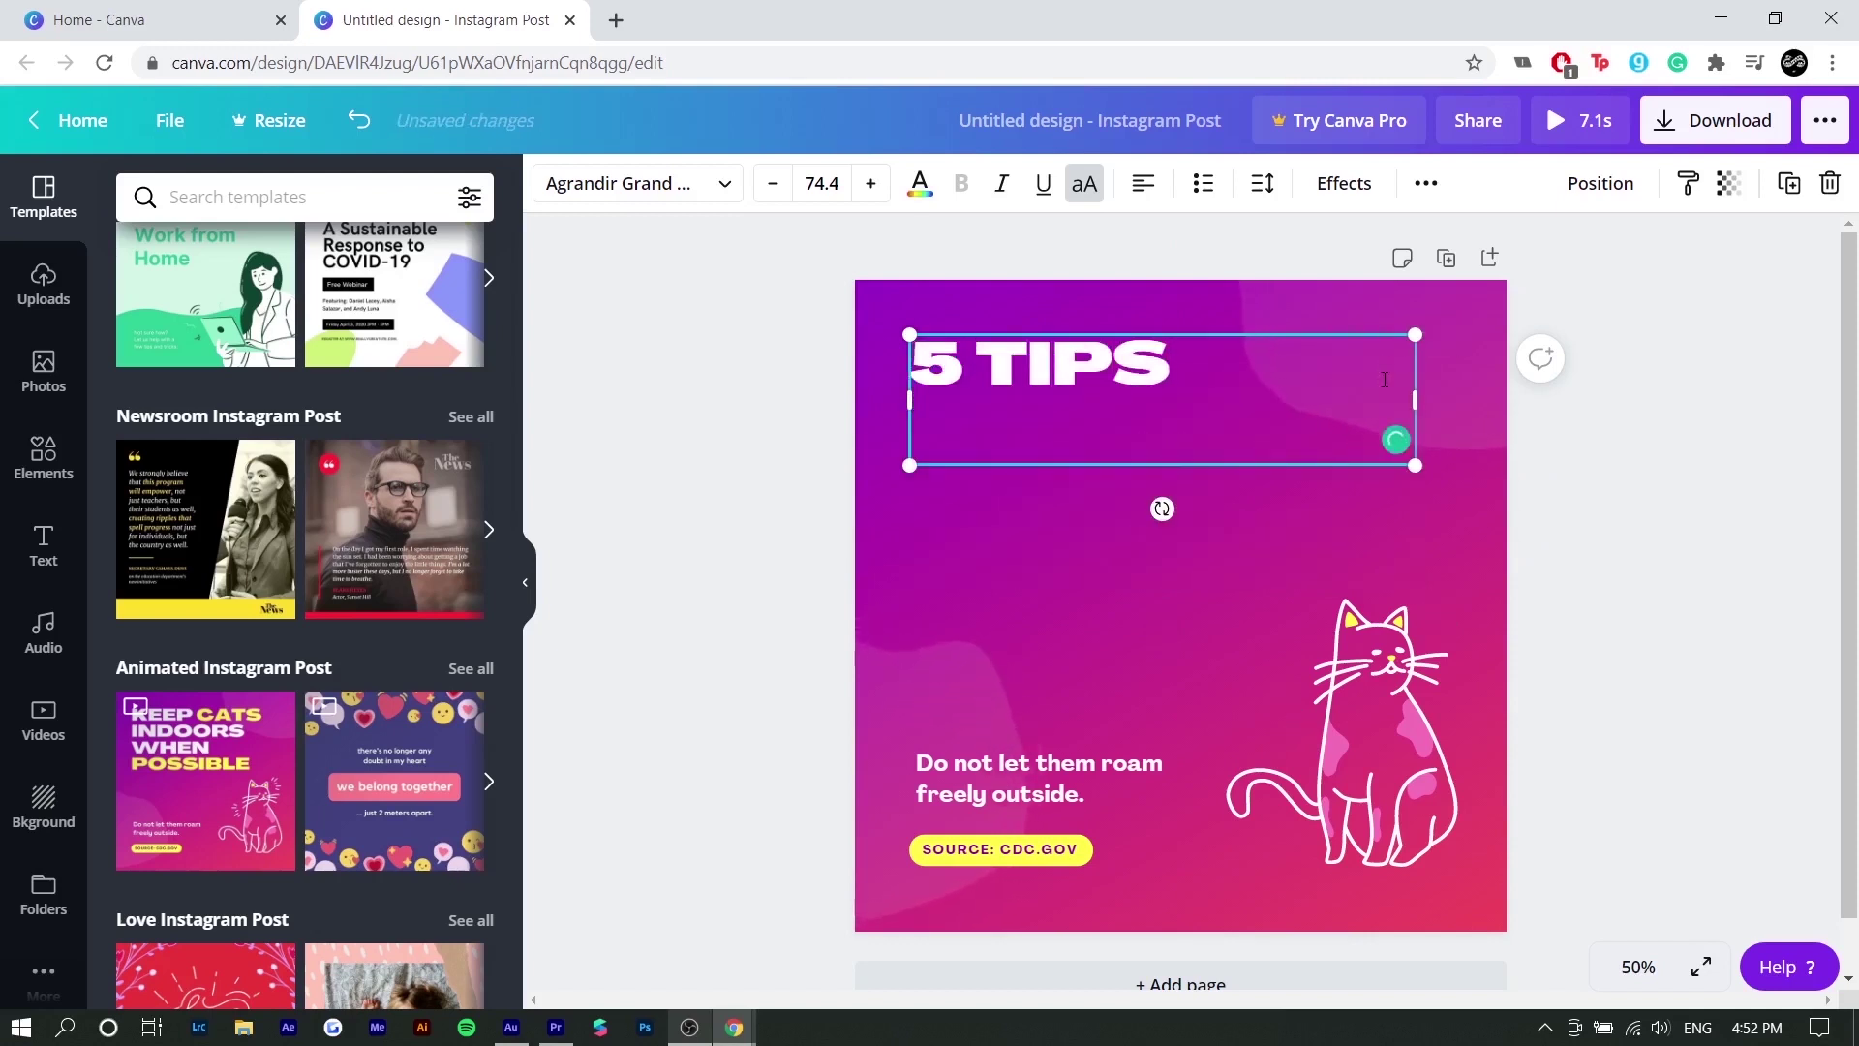
pyautogui.write(' FOR SMALL')
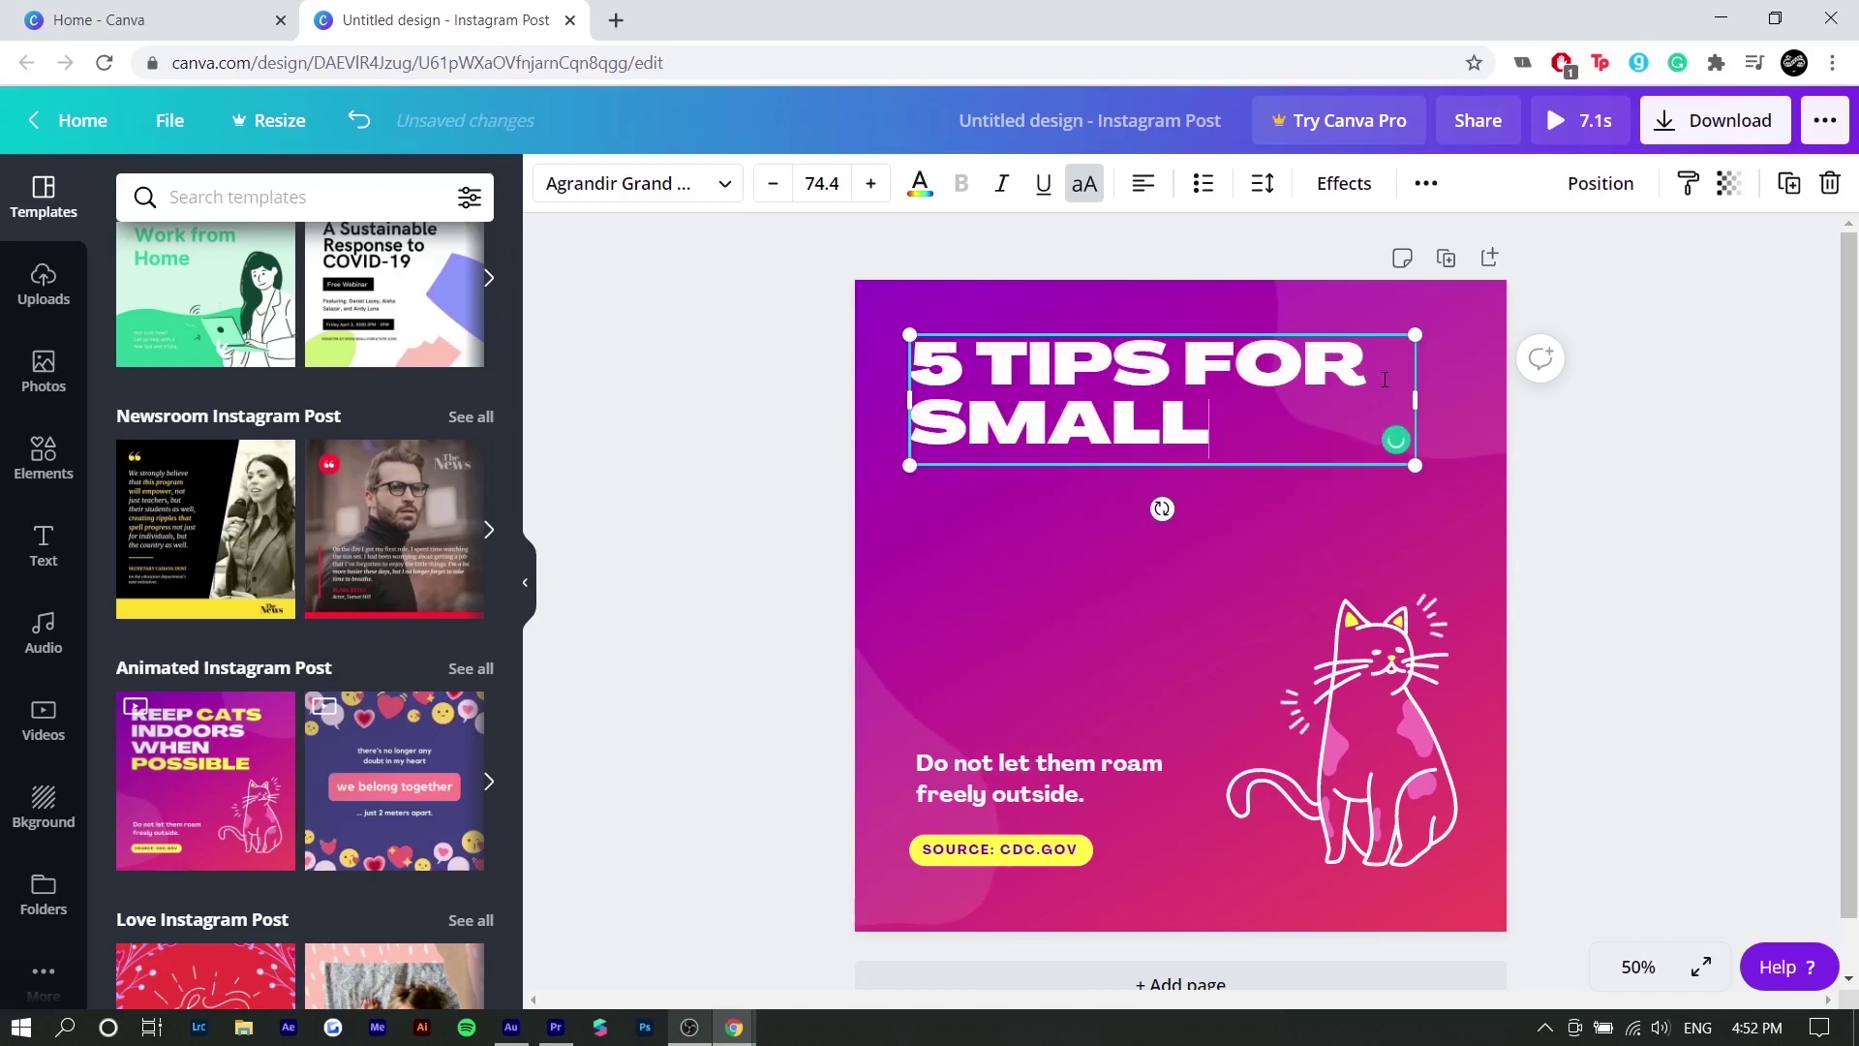
pyautogui.write(' YOUTUBE CHANNELS')
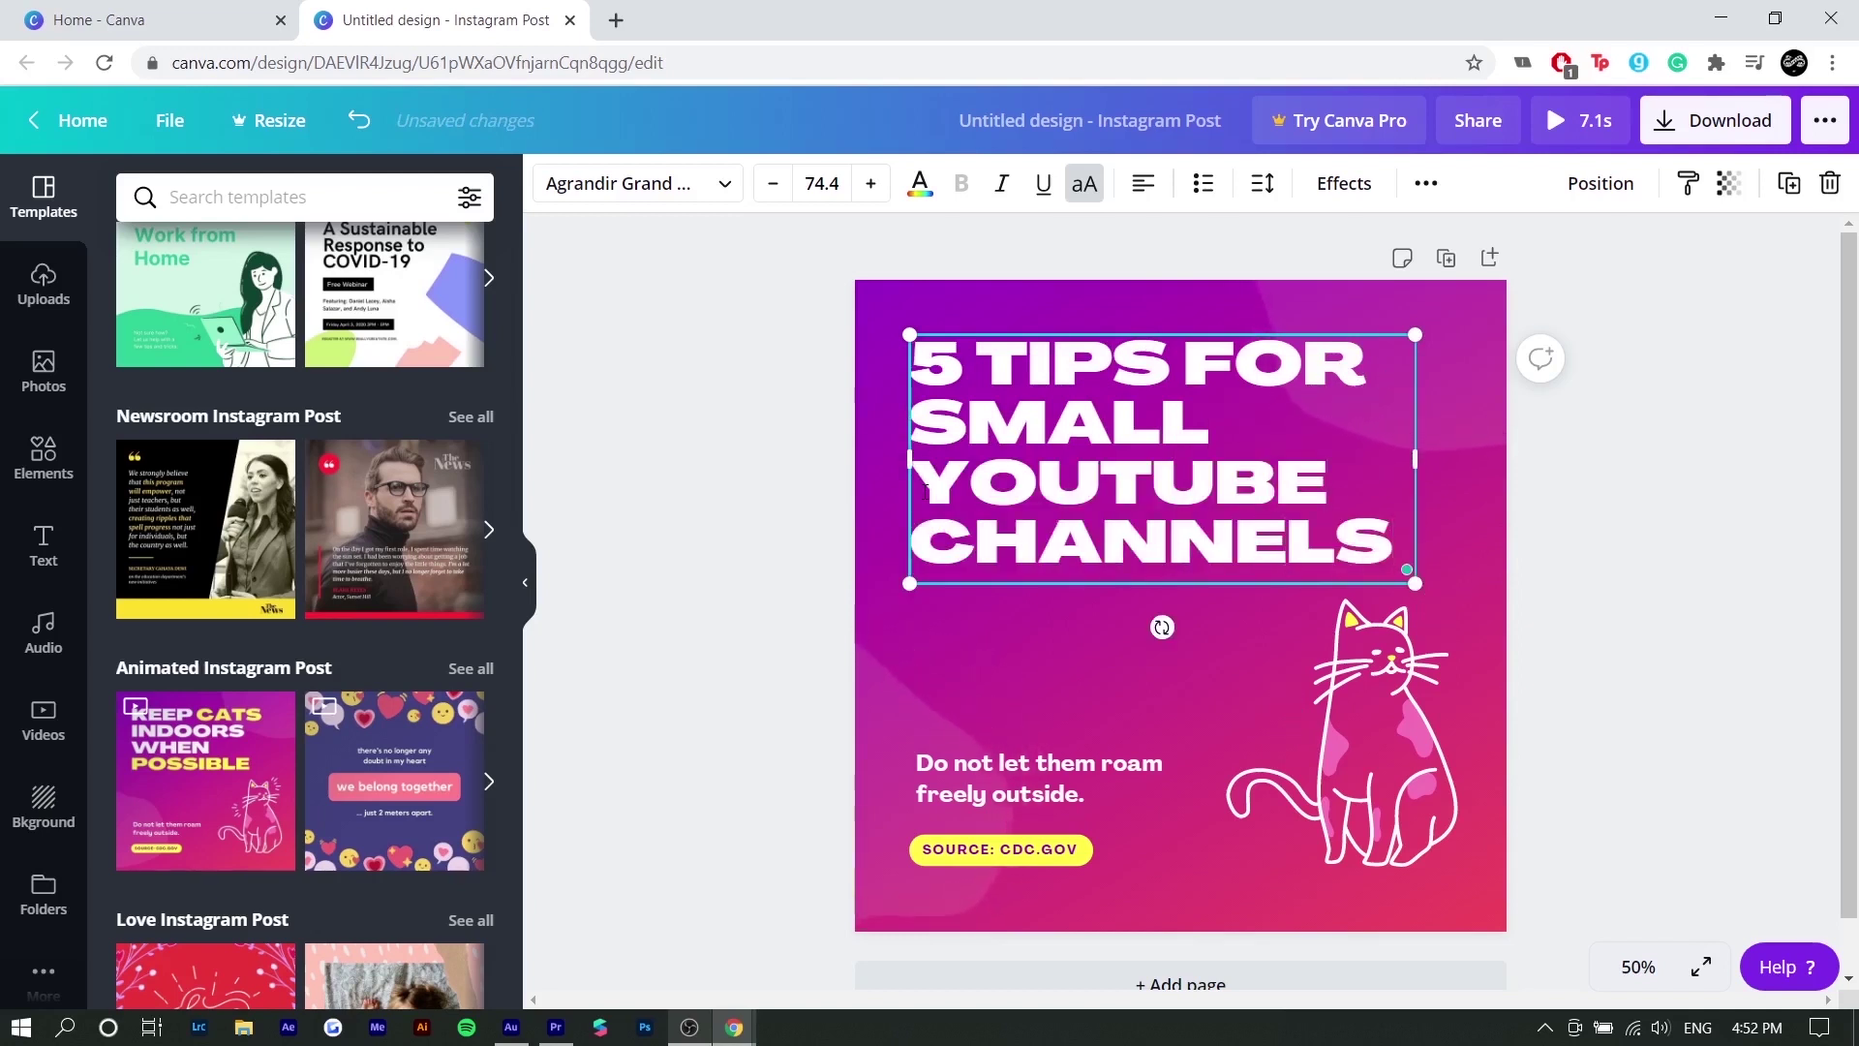
pyautogui.moveTo(1515, 468); pyautogui.dragTo(1592, 469)
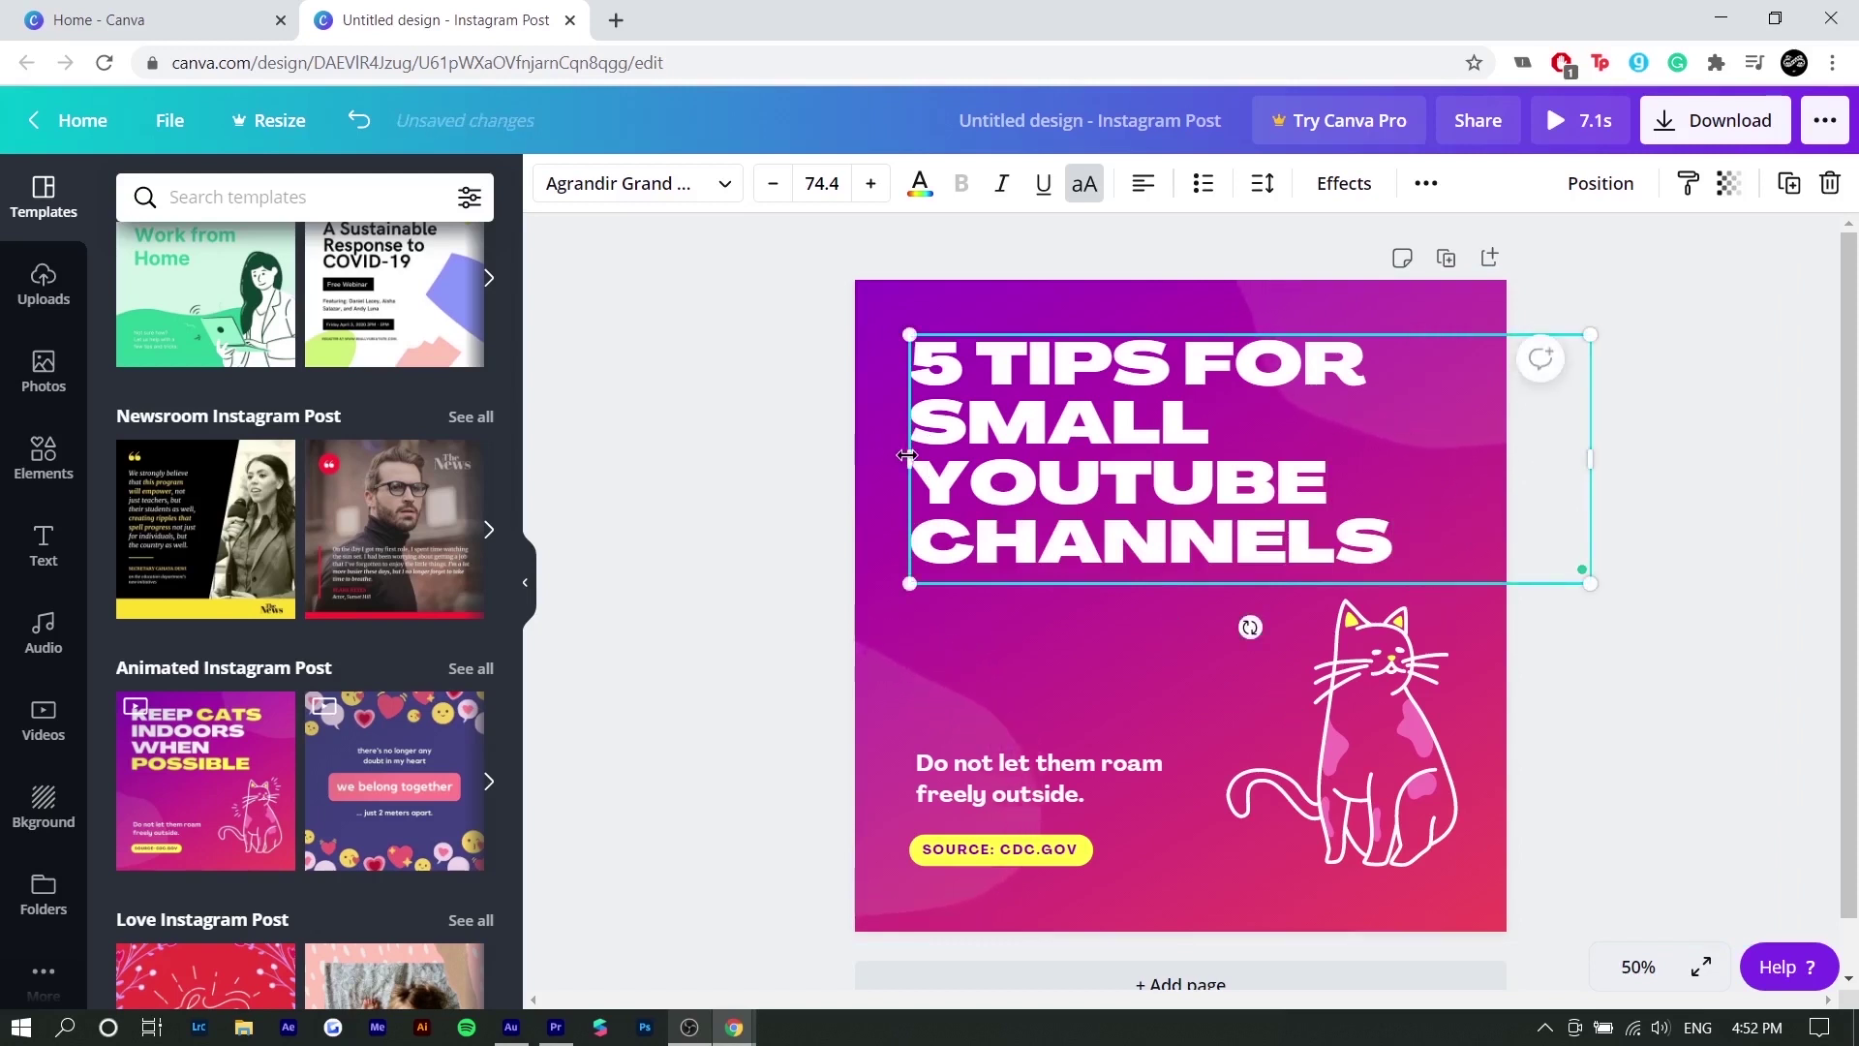
pyautogui.moveTo(734, 466); pyautogui.dragTo(717, 469)
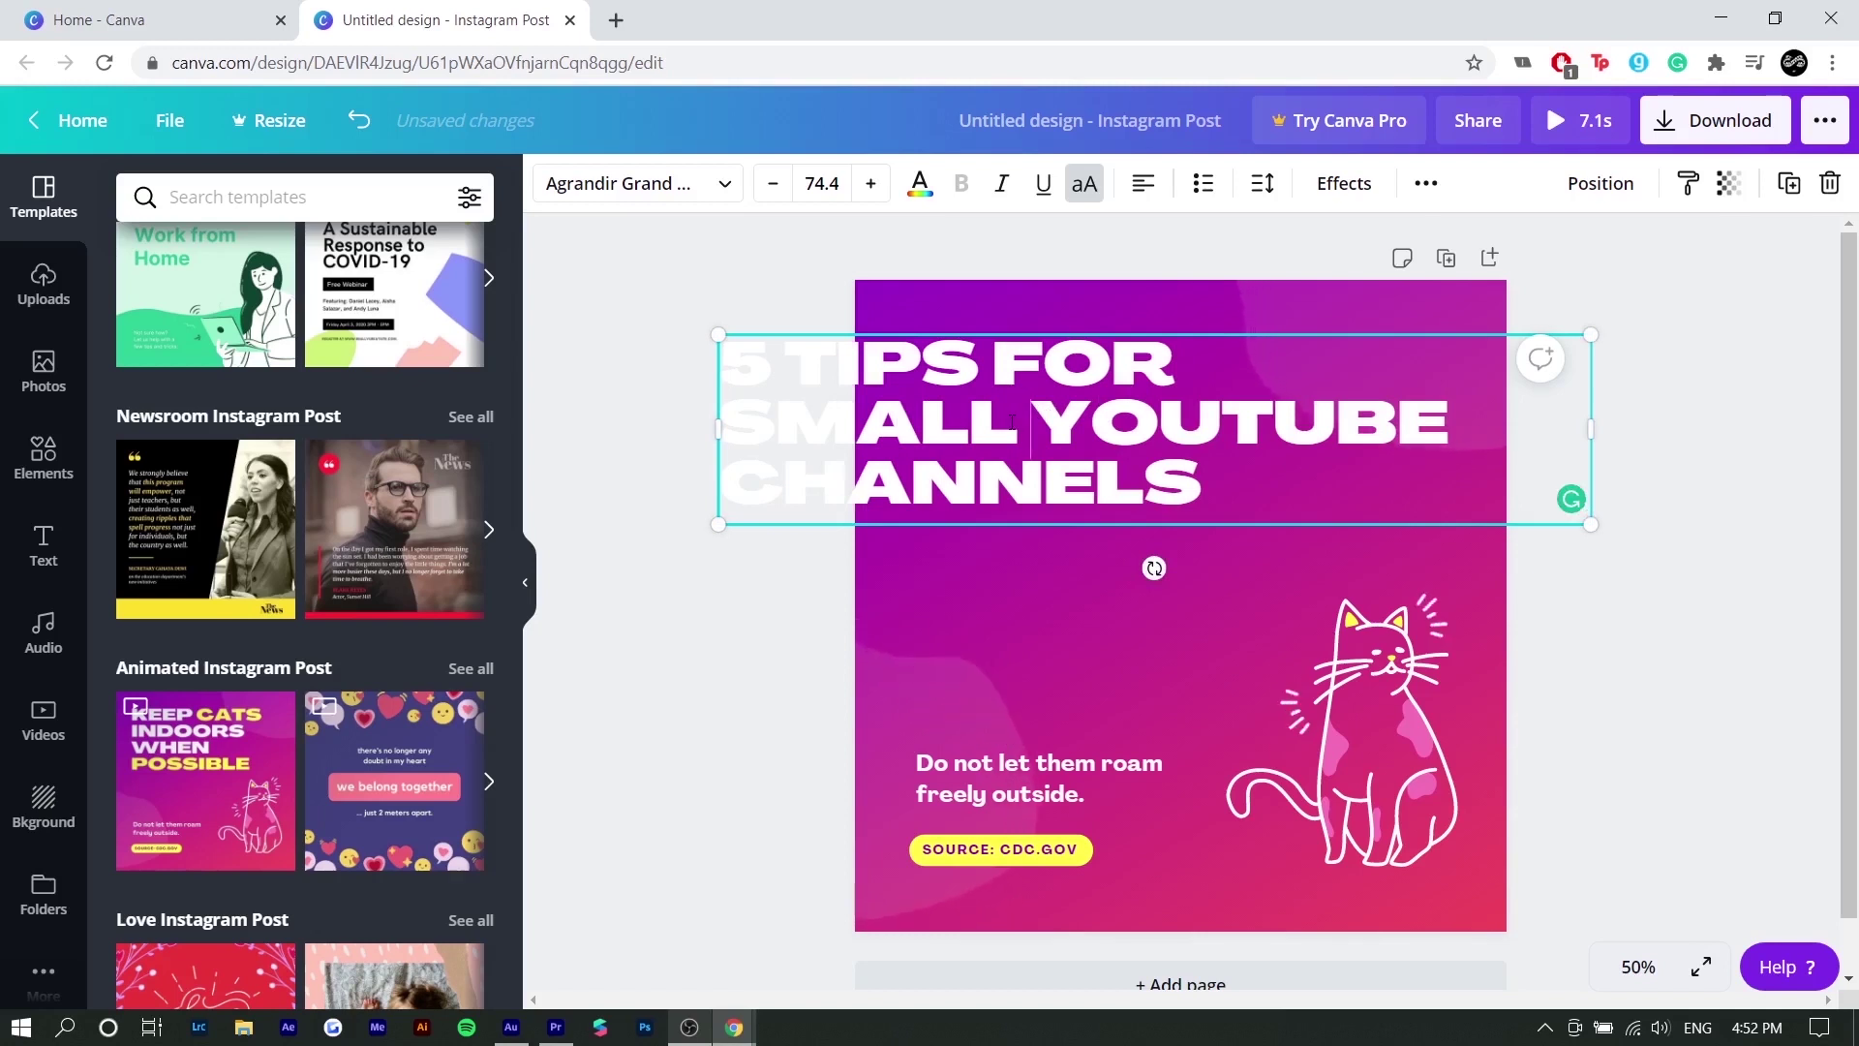
pyautogui.hotkey('ctrl', 'z')
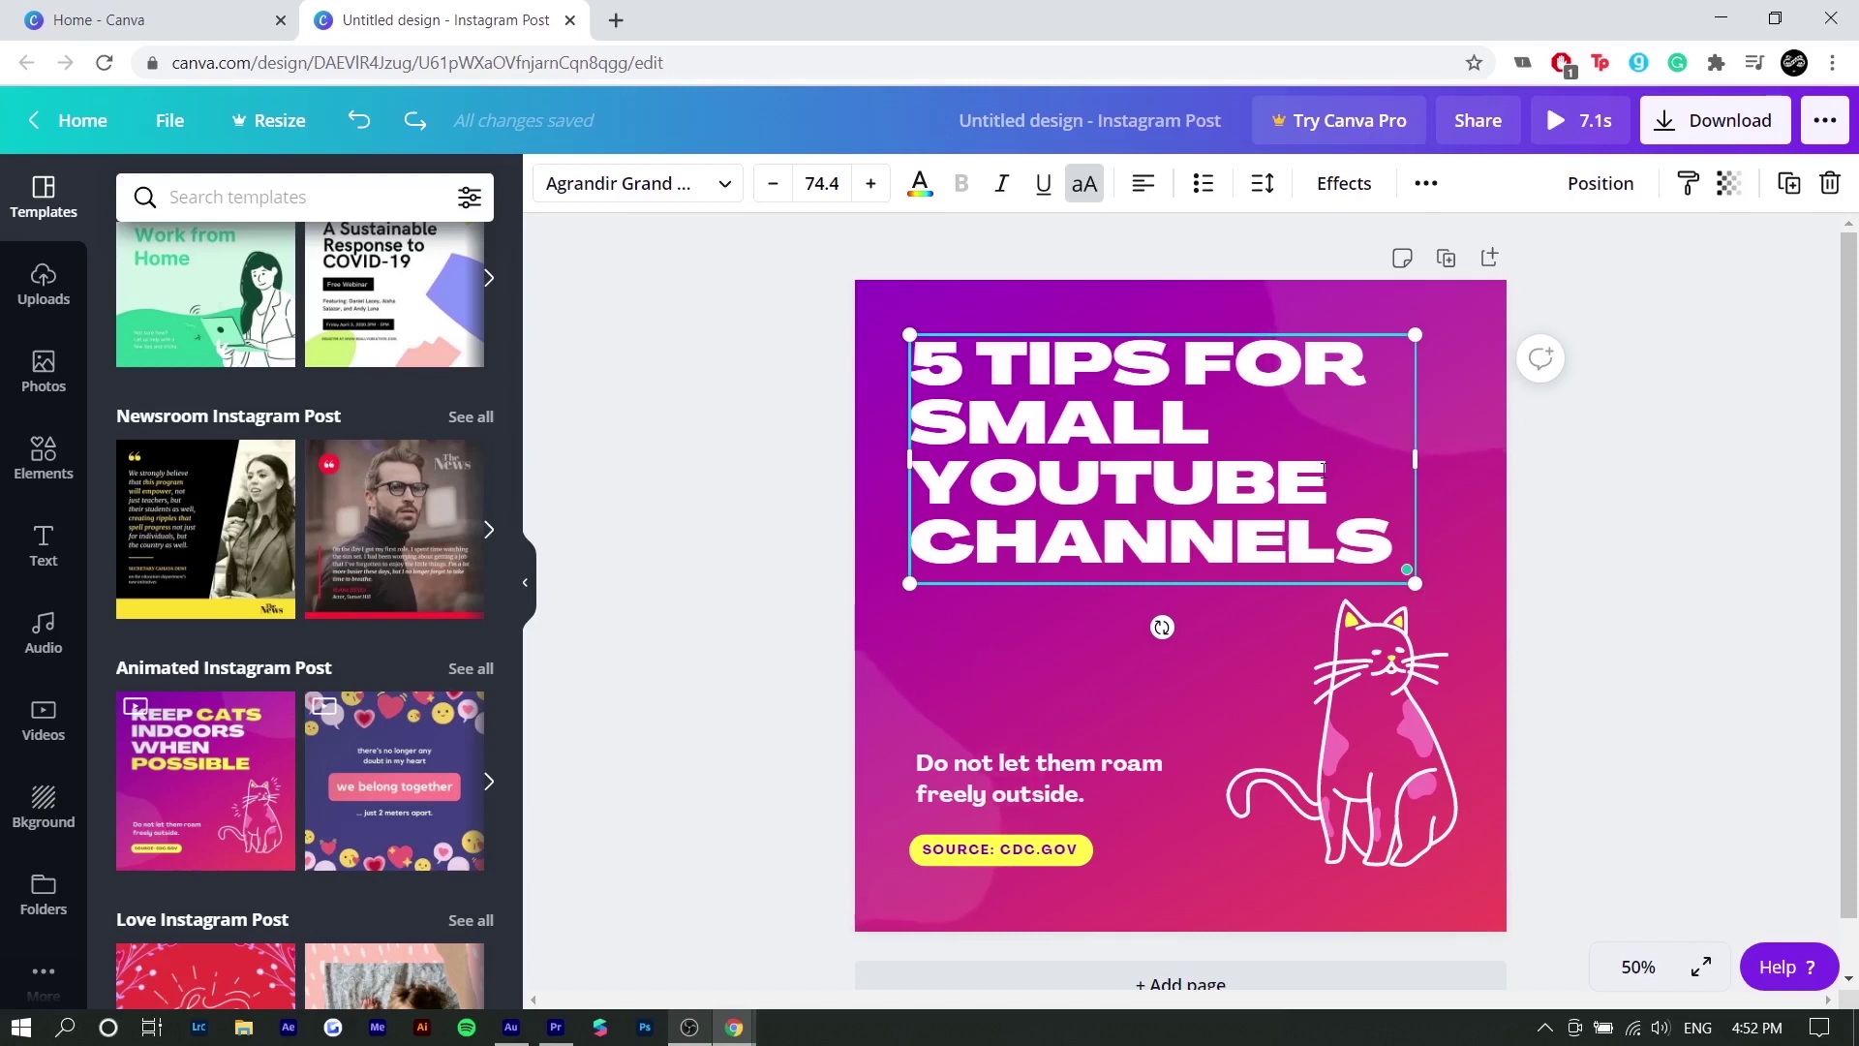
# Colour the word YOUTUBE in the headline yellow, keeping the Agrandir Grand B font.
pyautogui.moveTo(1323, 470); pyautogui.dragTo(921, 466)
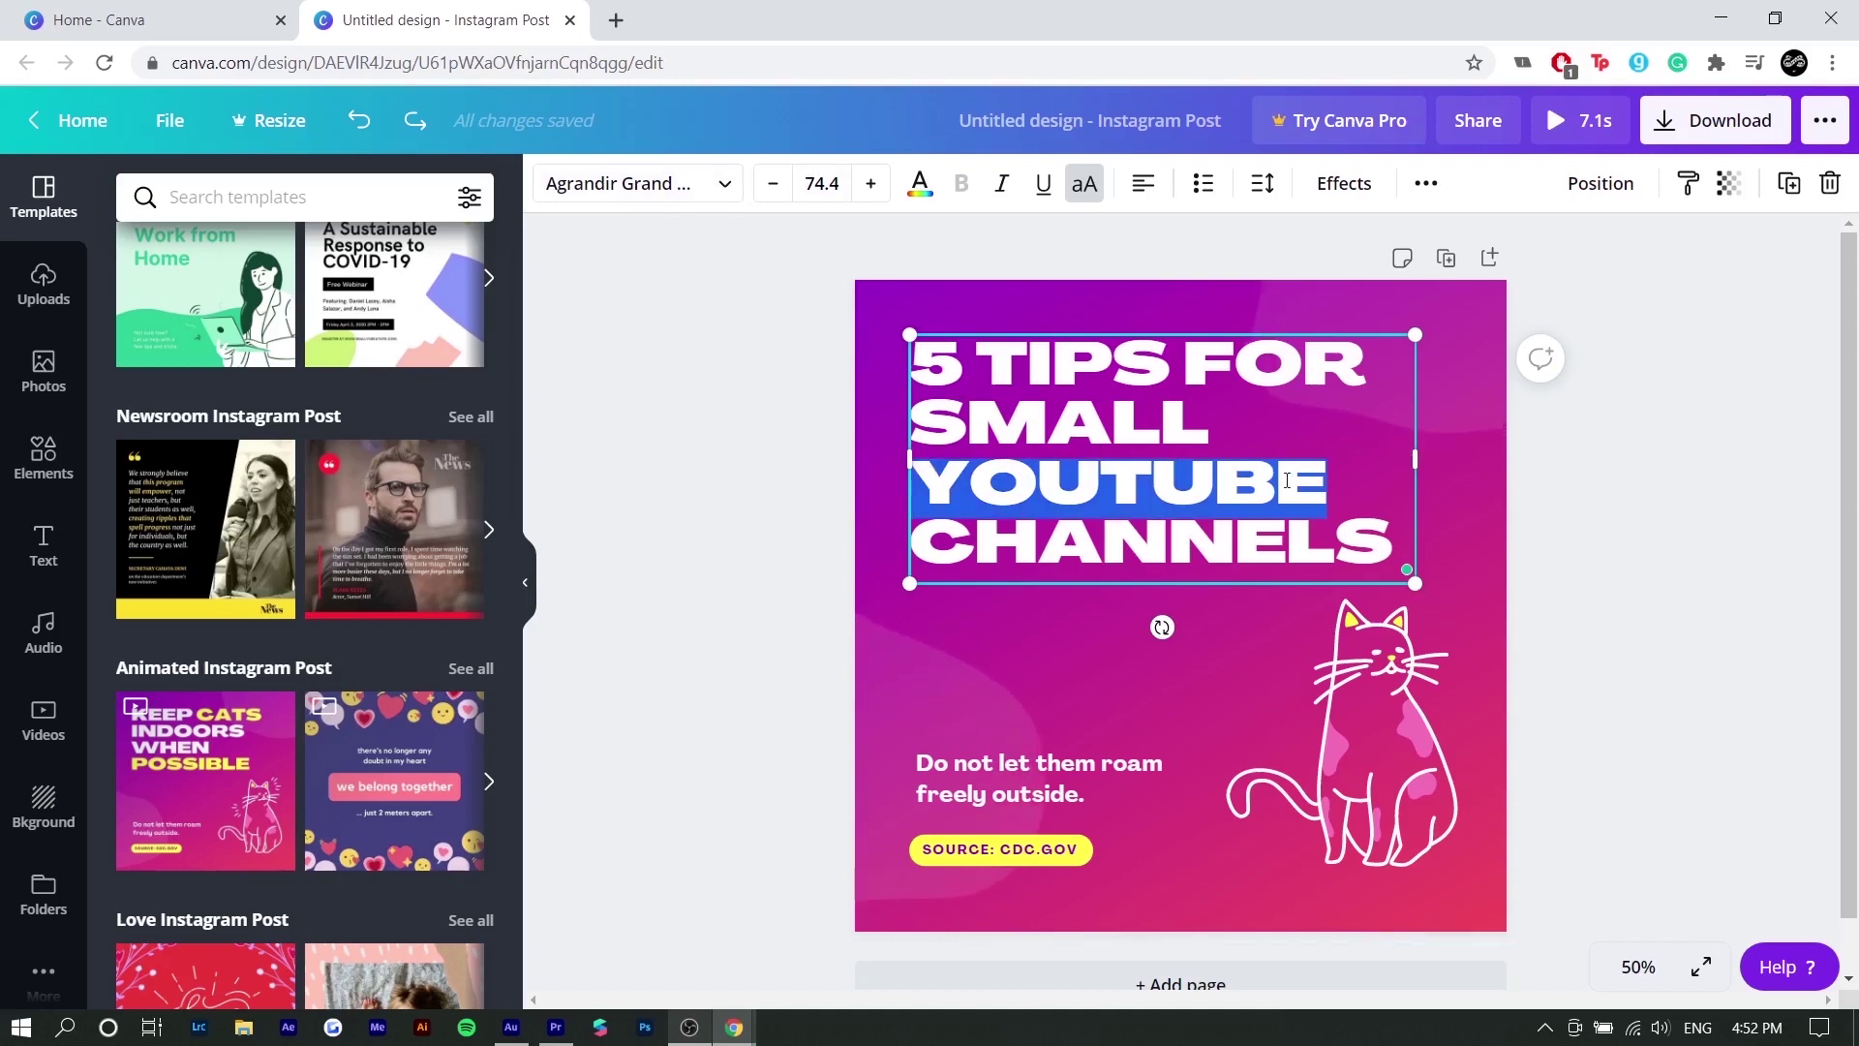
pyautogui.click(635, 194)
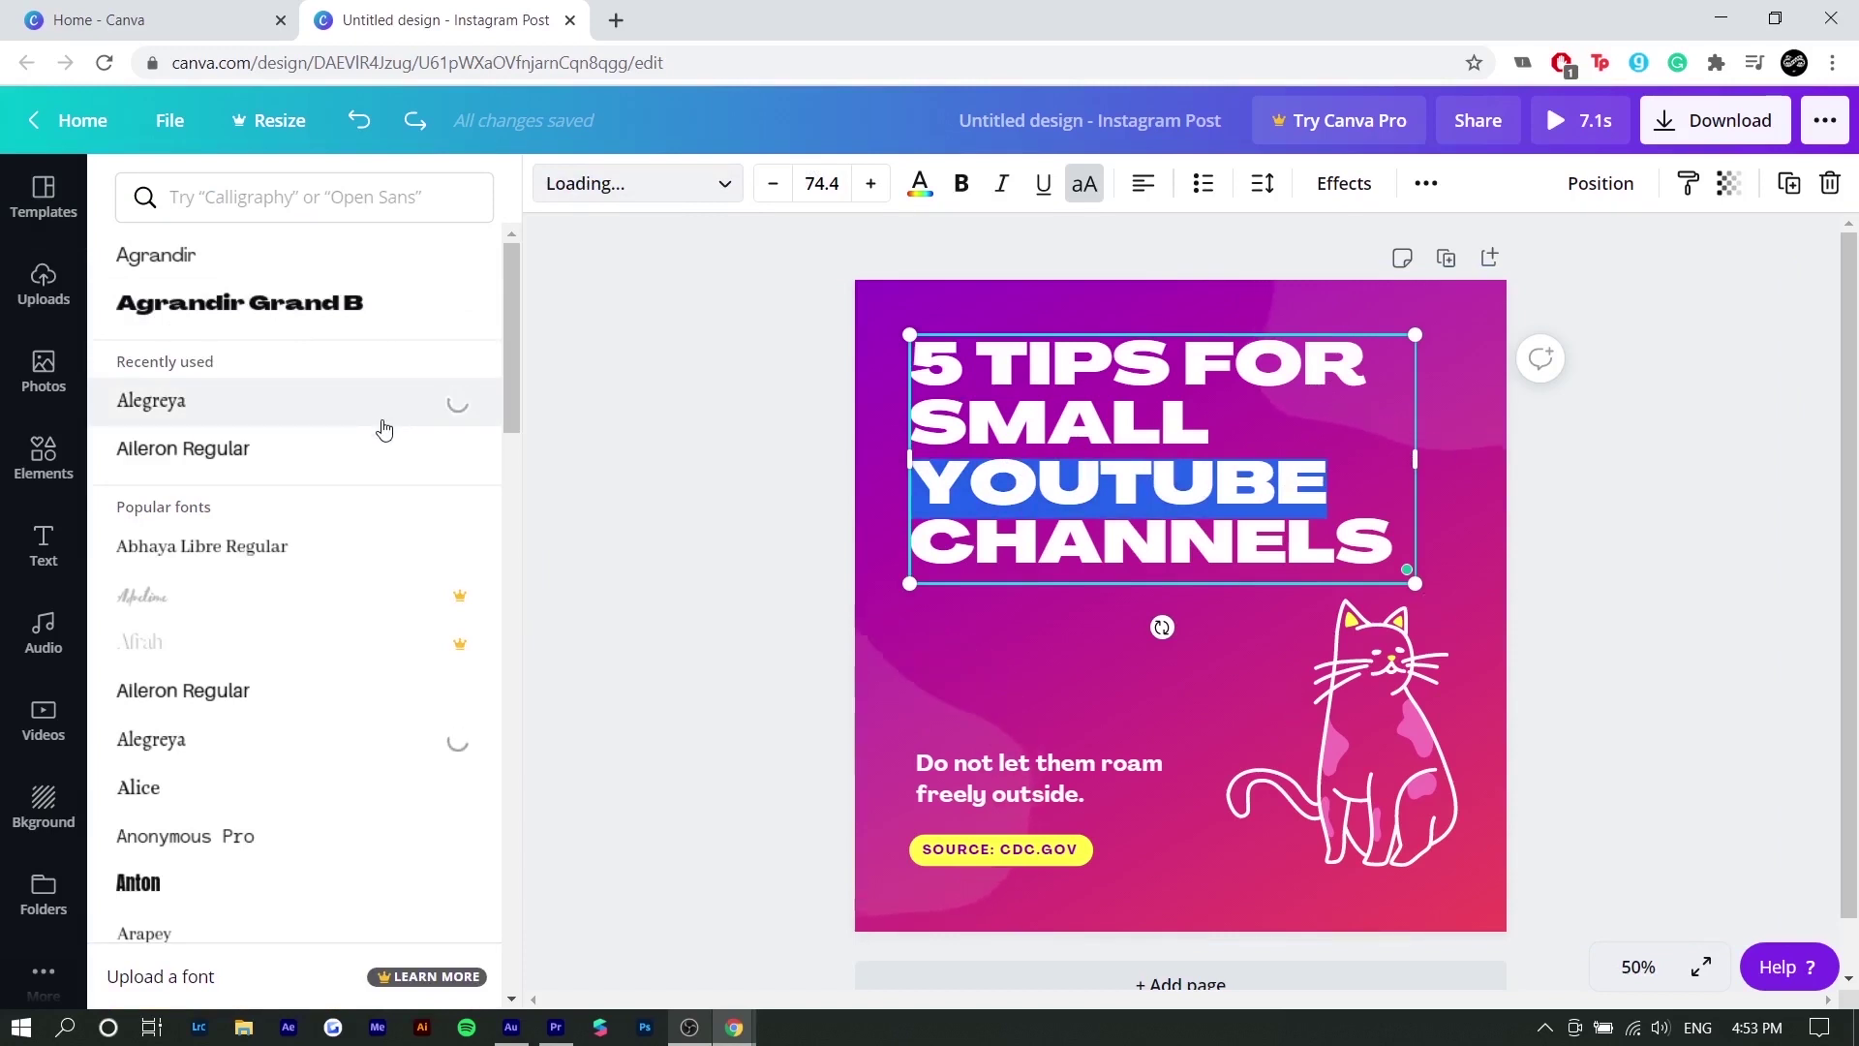
pyautogui.hotkey('ctrl', 'z')
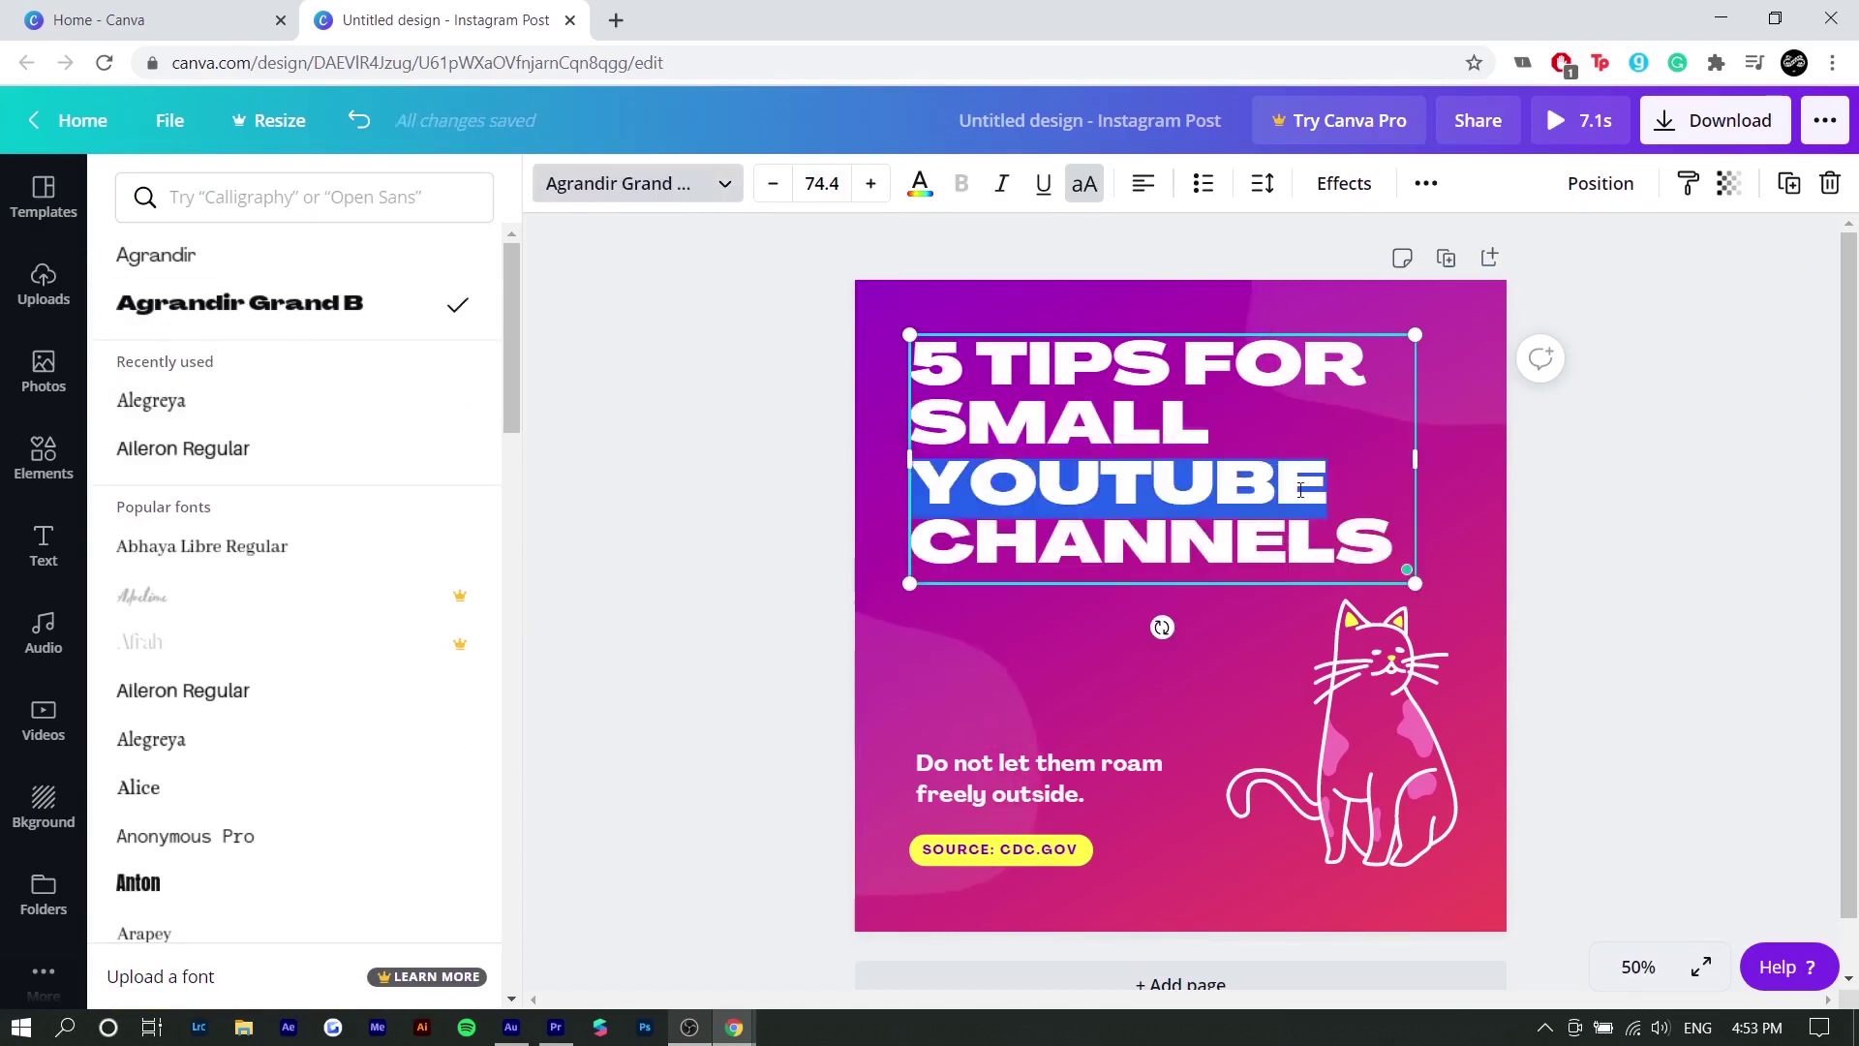
pyautogui.click(919, 186)
pyautogui.click(401, 426)
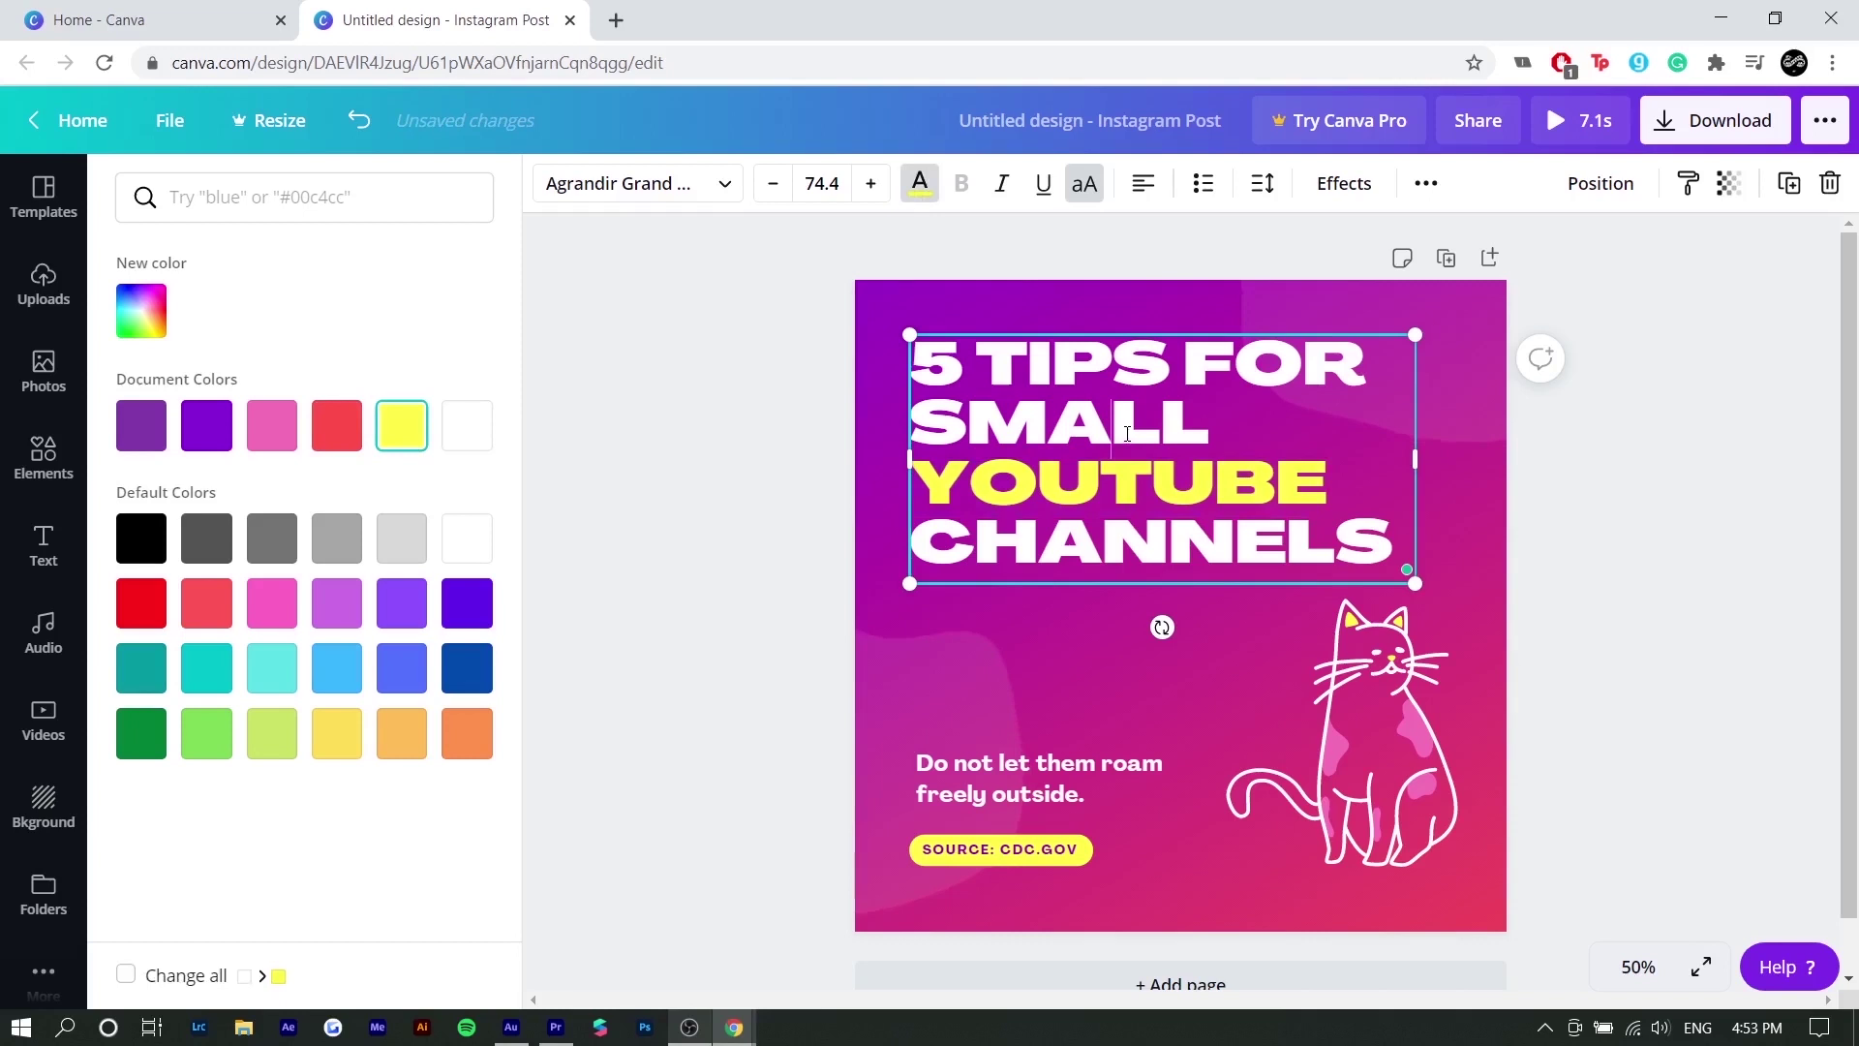
pyautogui.click(1270, 430)
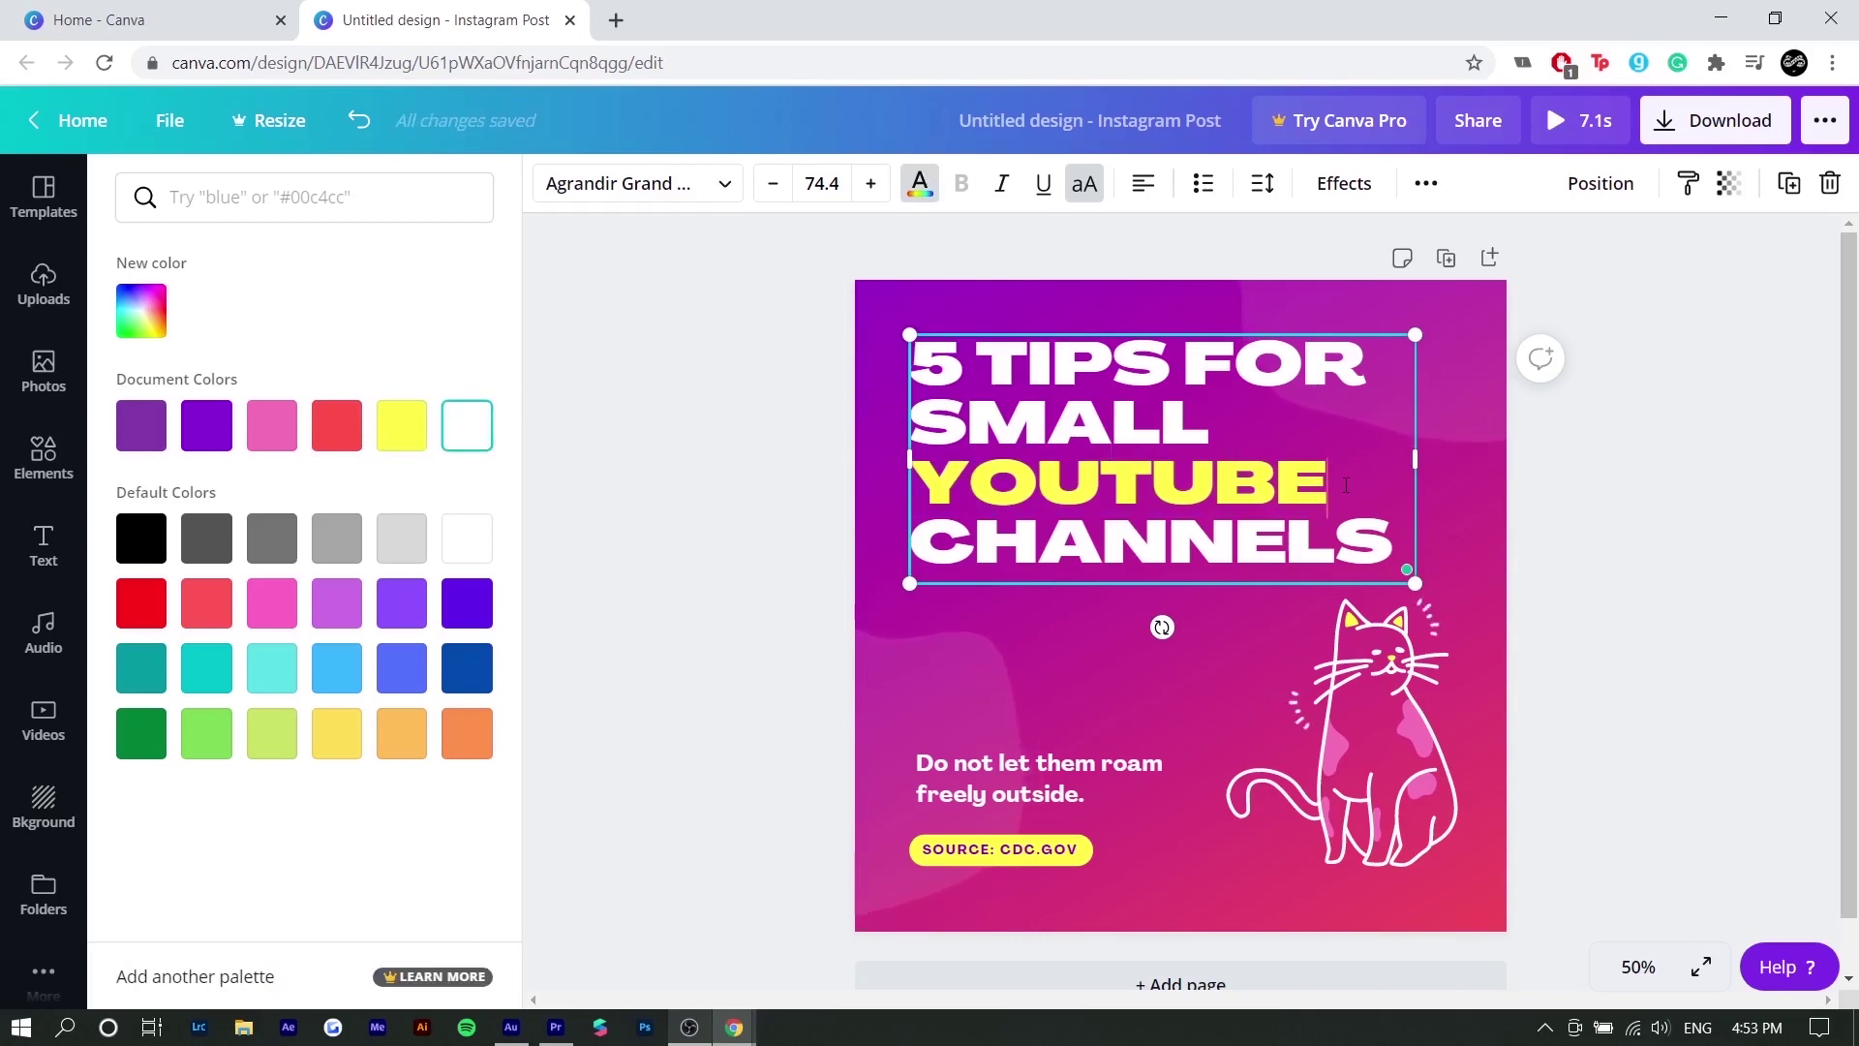
pyautogui.doubleClick(1346, 486)
pyautogui.press('Escape')
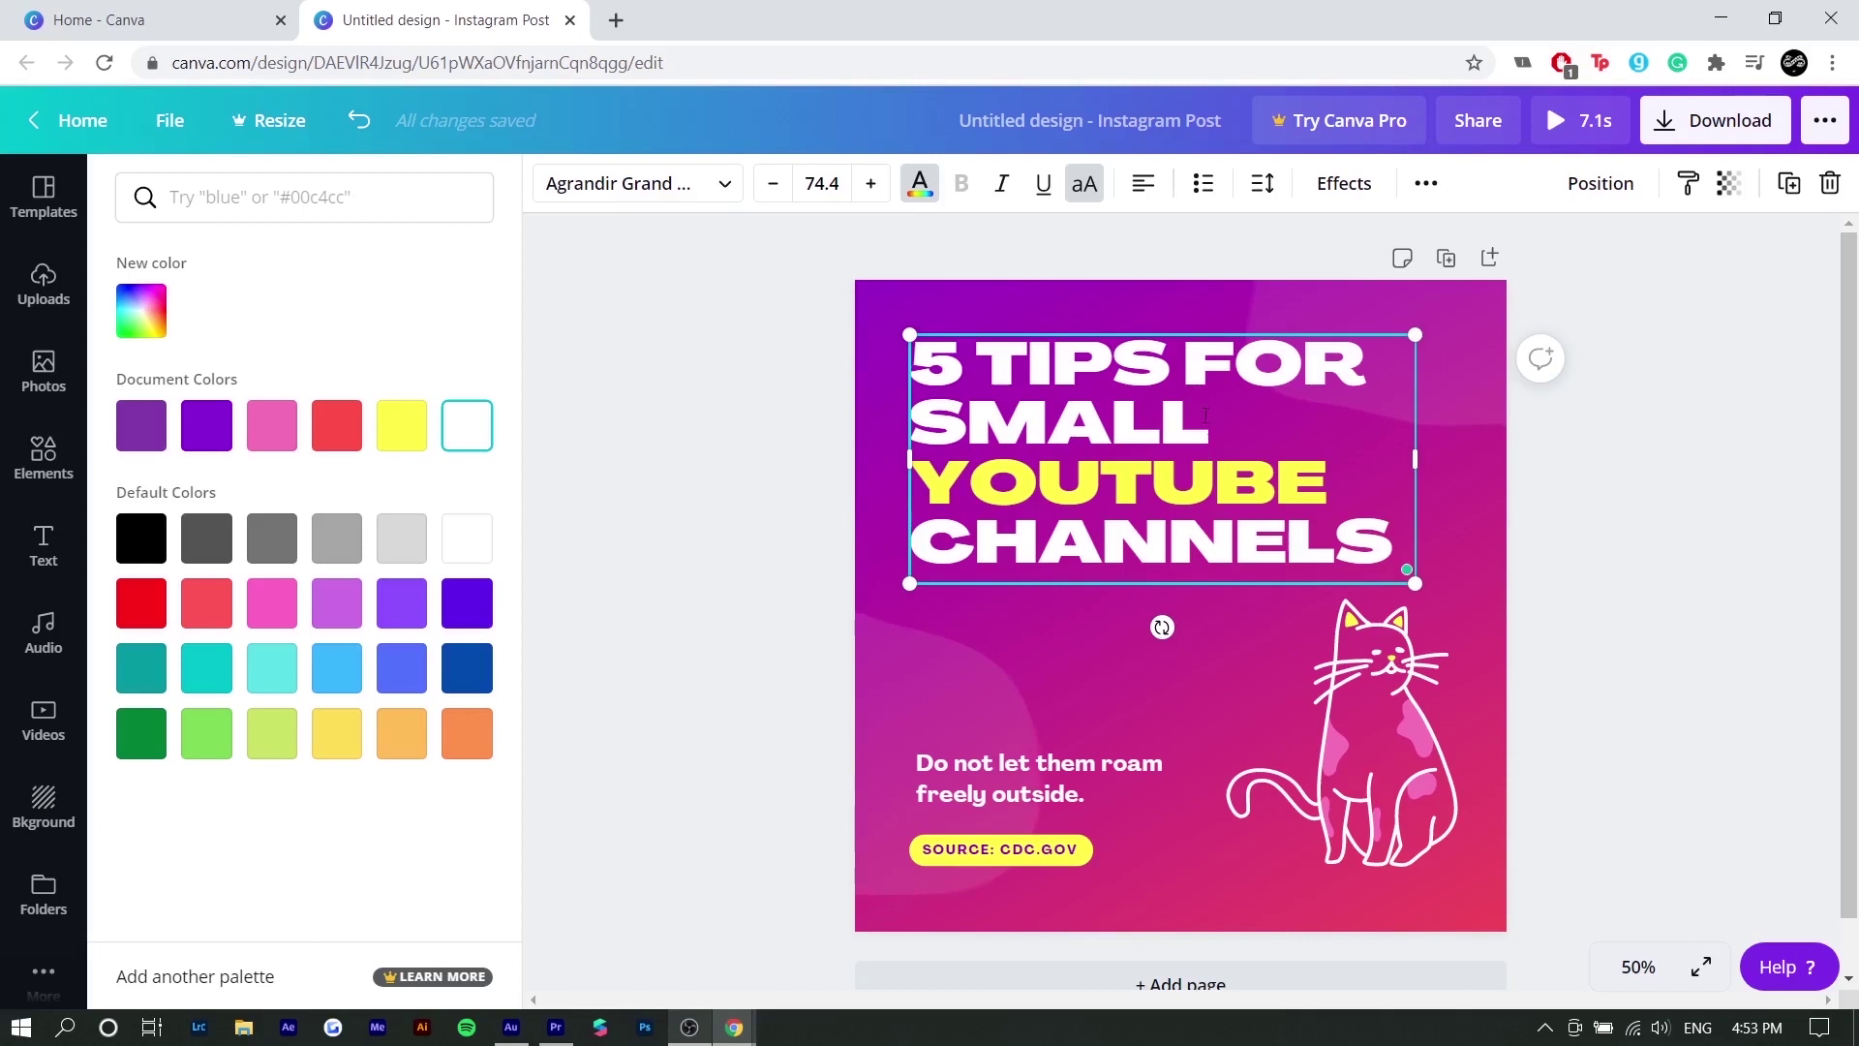
pyautogui.hotkey('ctrl', 'z')
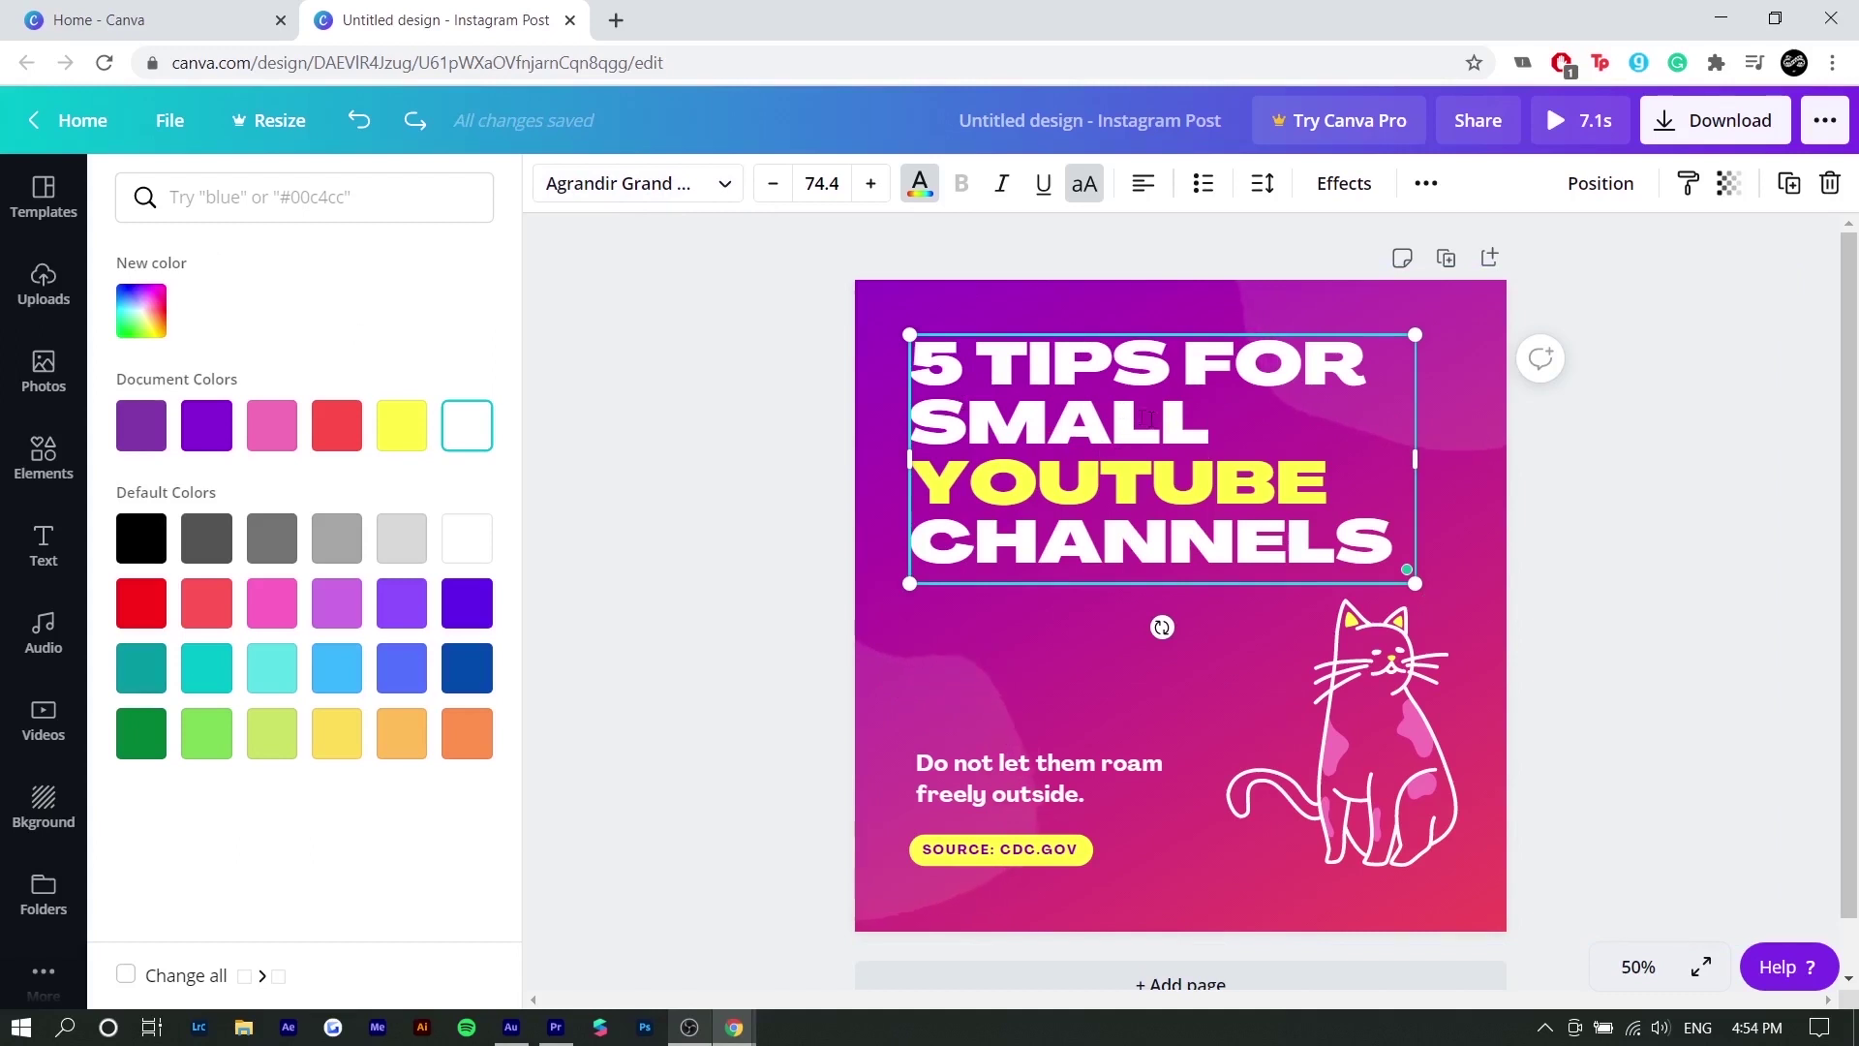
# Try the Agrandir, Alegreya, Alleron Regular and Abhaya Libre fonts on the middle line.
pyautogui.click(635, 183)
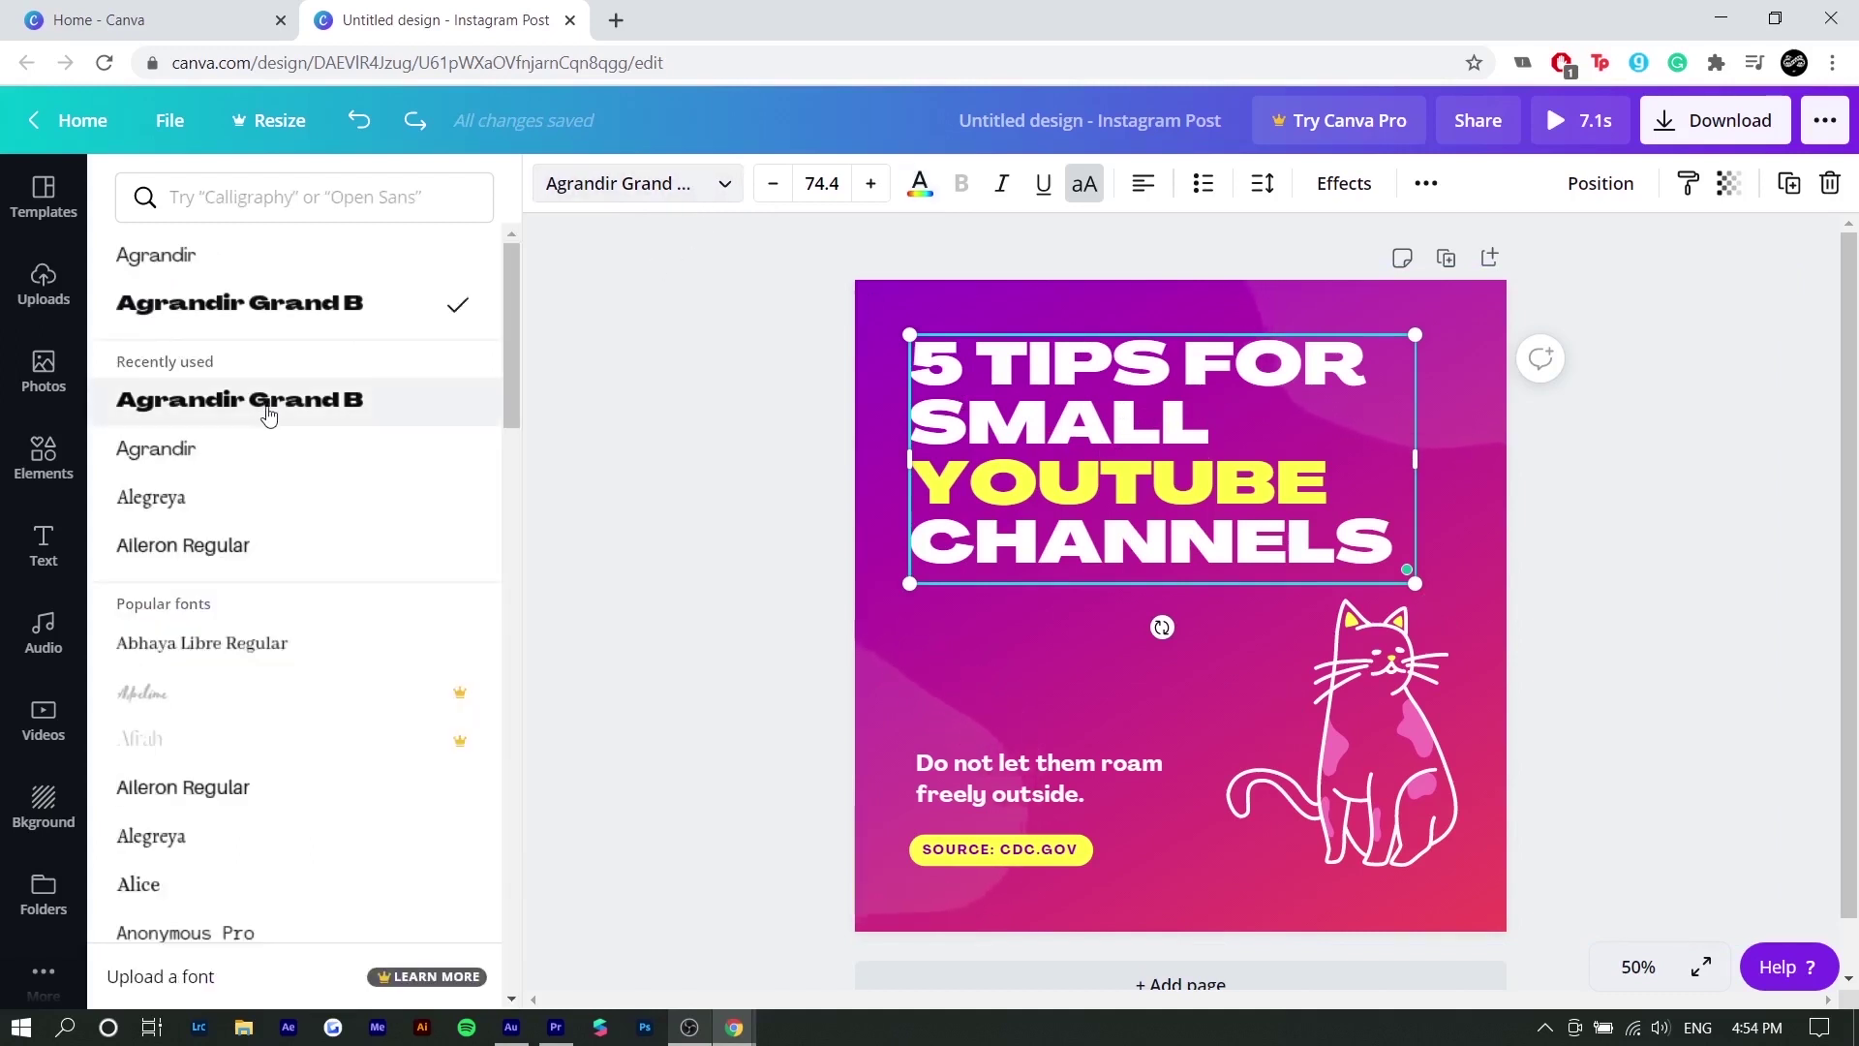
pyautogui.click(267, 448)
pyautogui.click(257, 497)
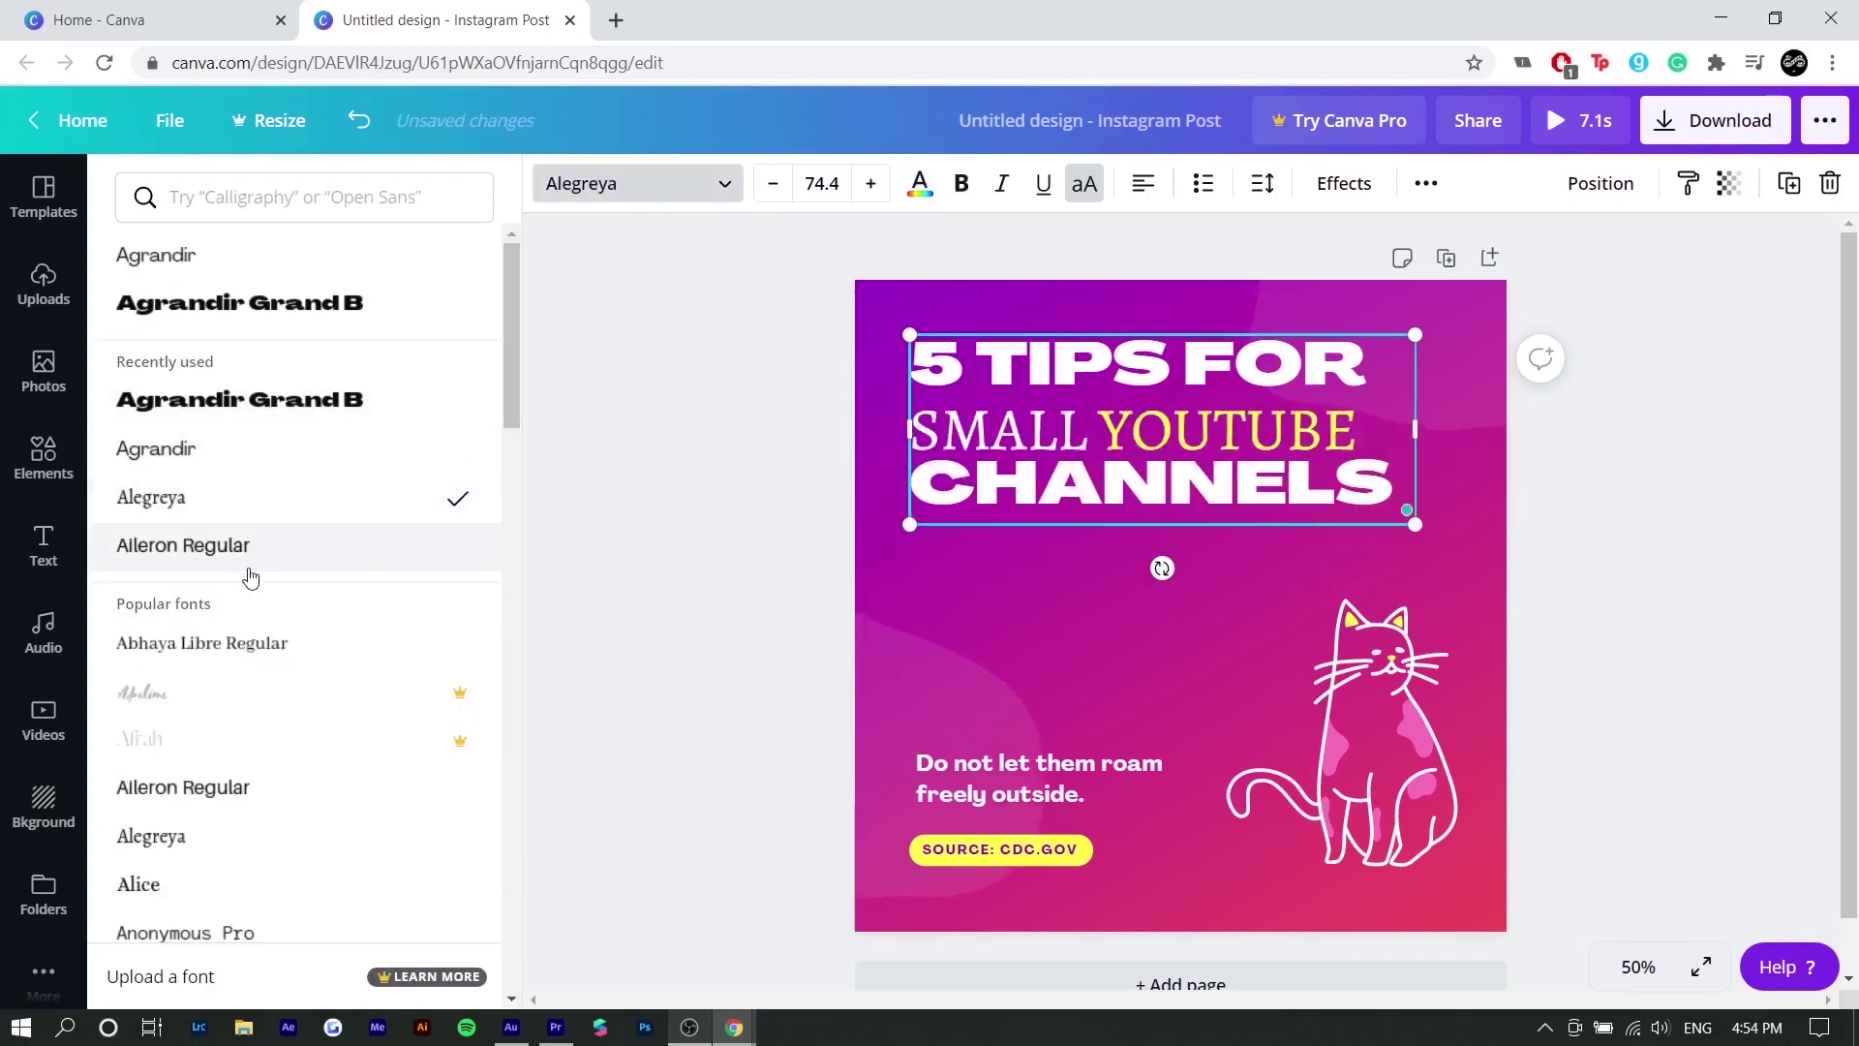
pyautogui.click(249, 572)
pyautogui.click(258, 647)
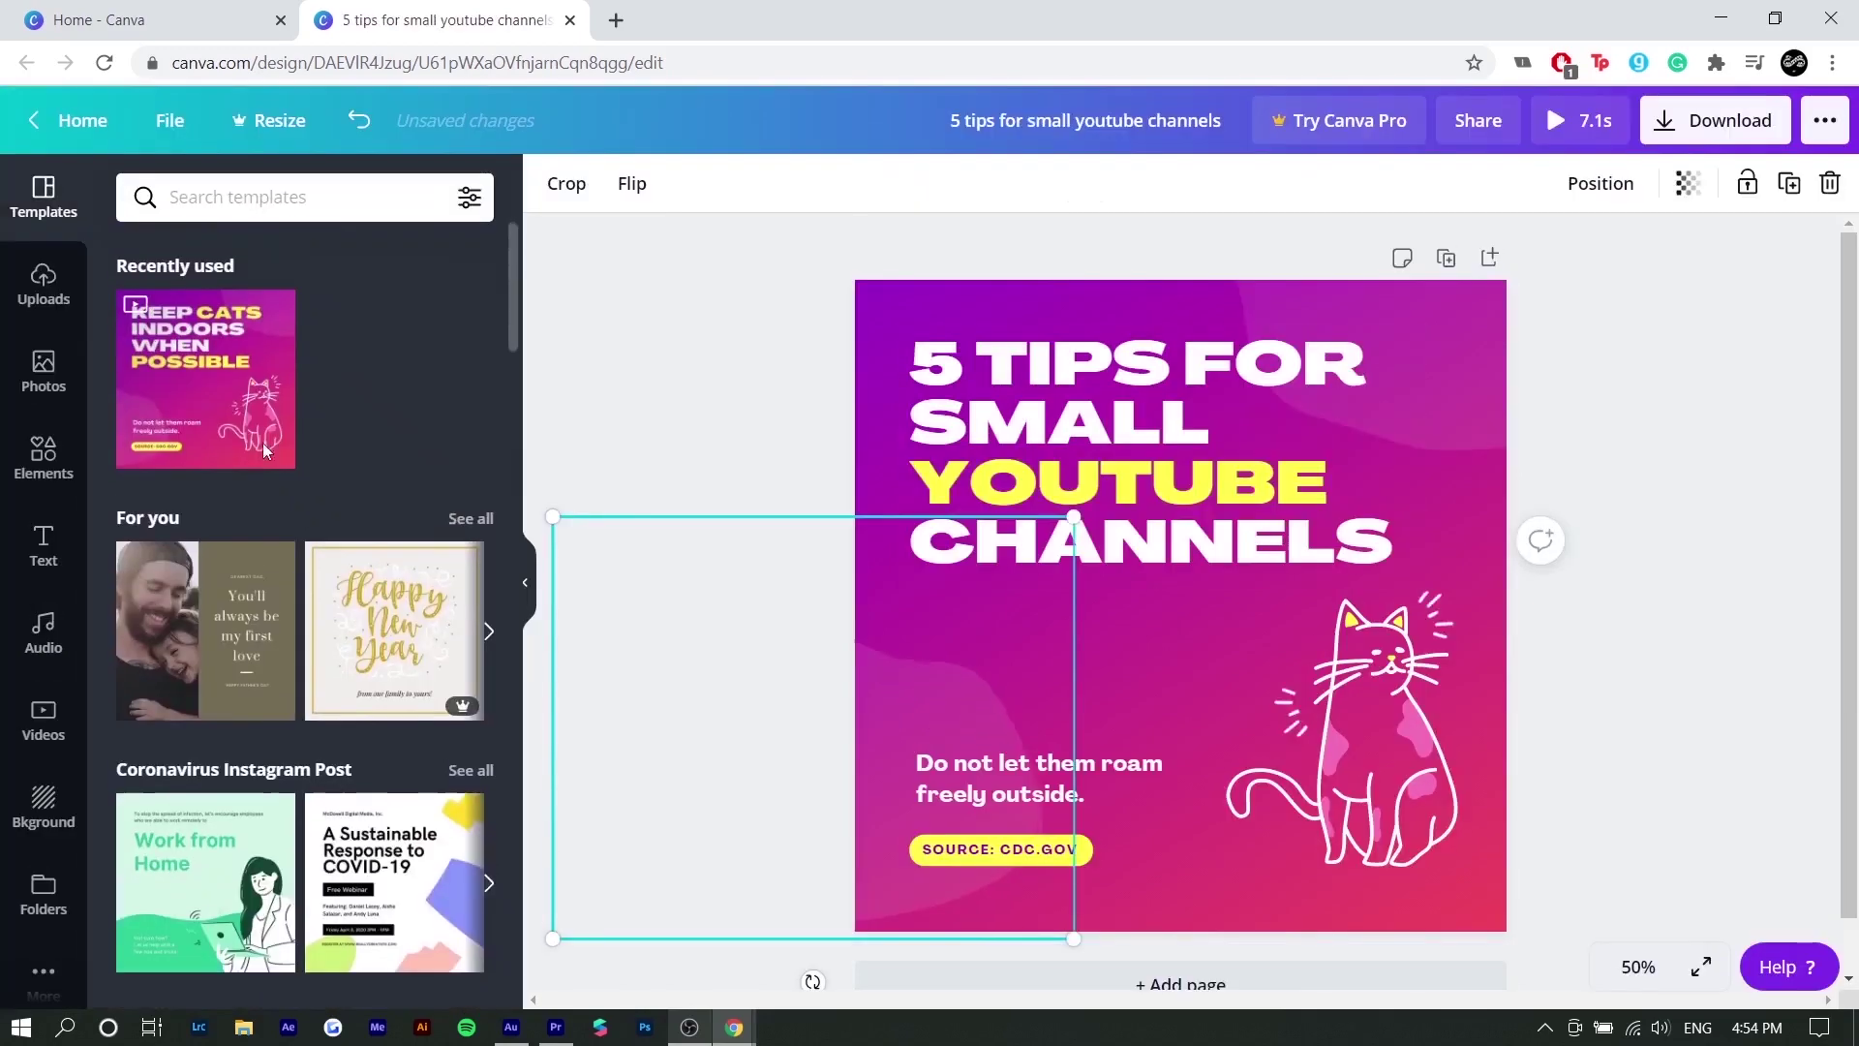
# Open the Photos library and select the cat illustration on the post.
pyautogui.click(45, 385)
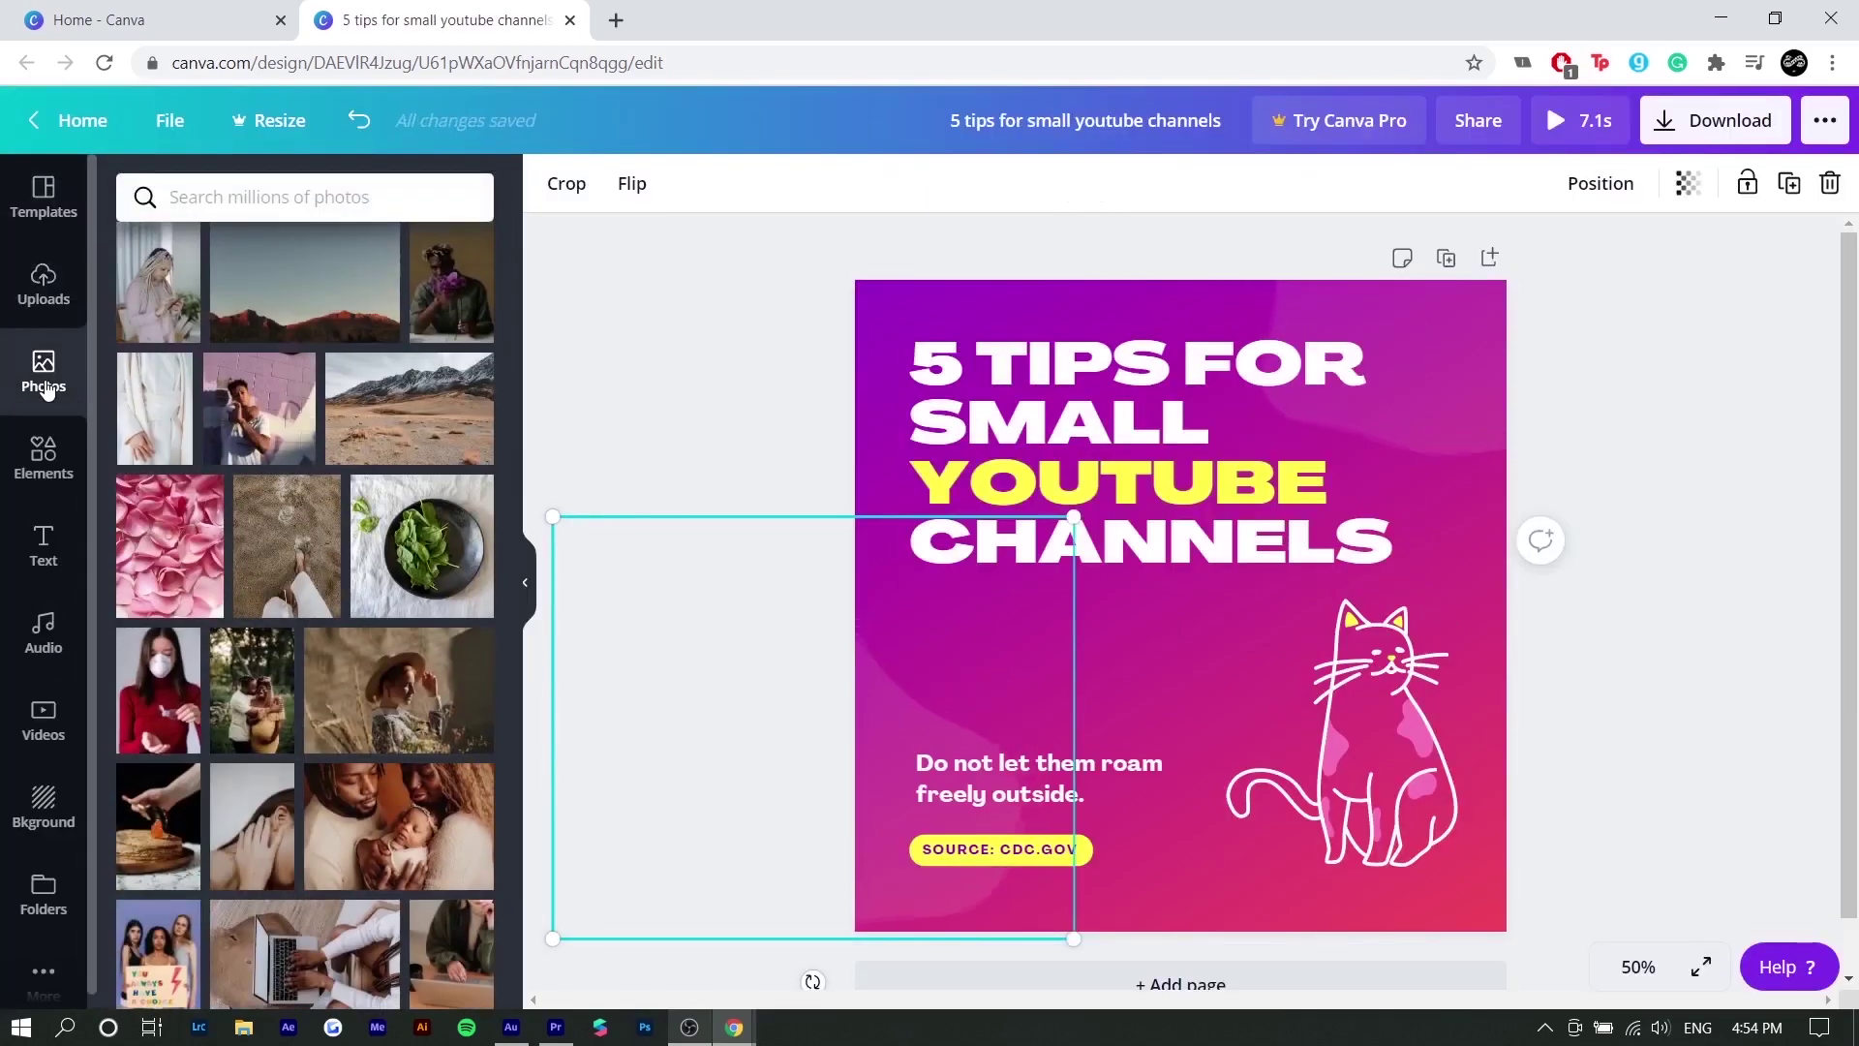
pyautogui.click(1450, 741)
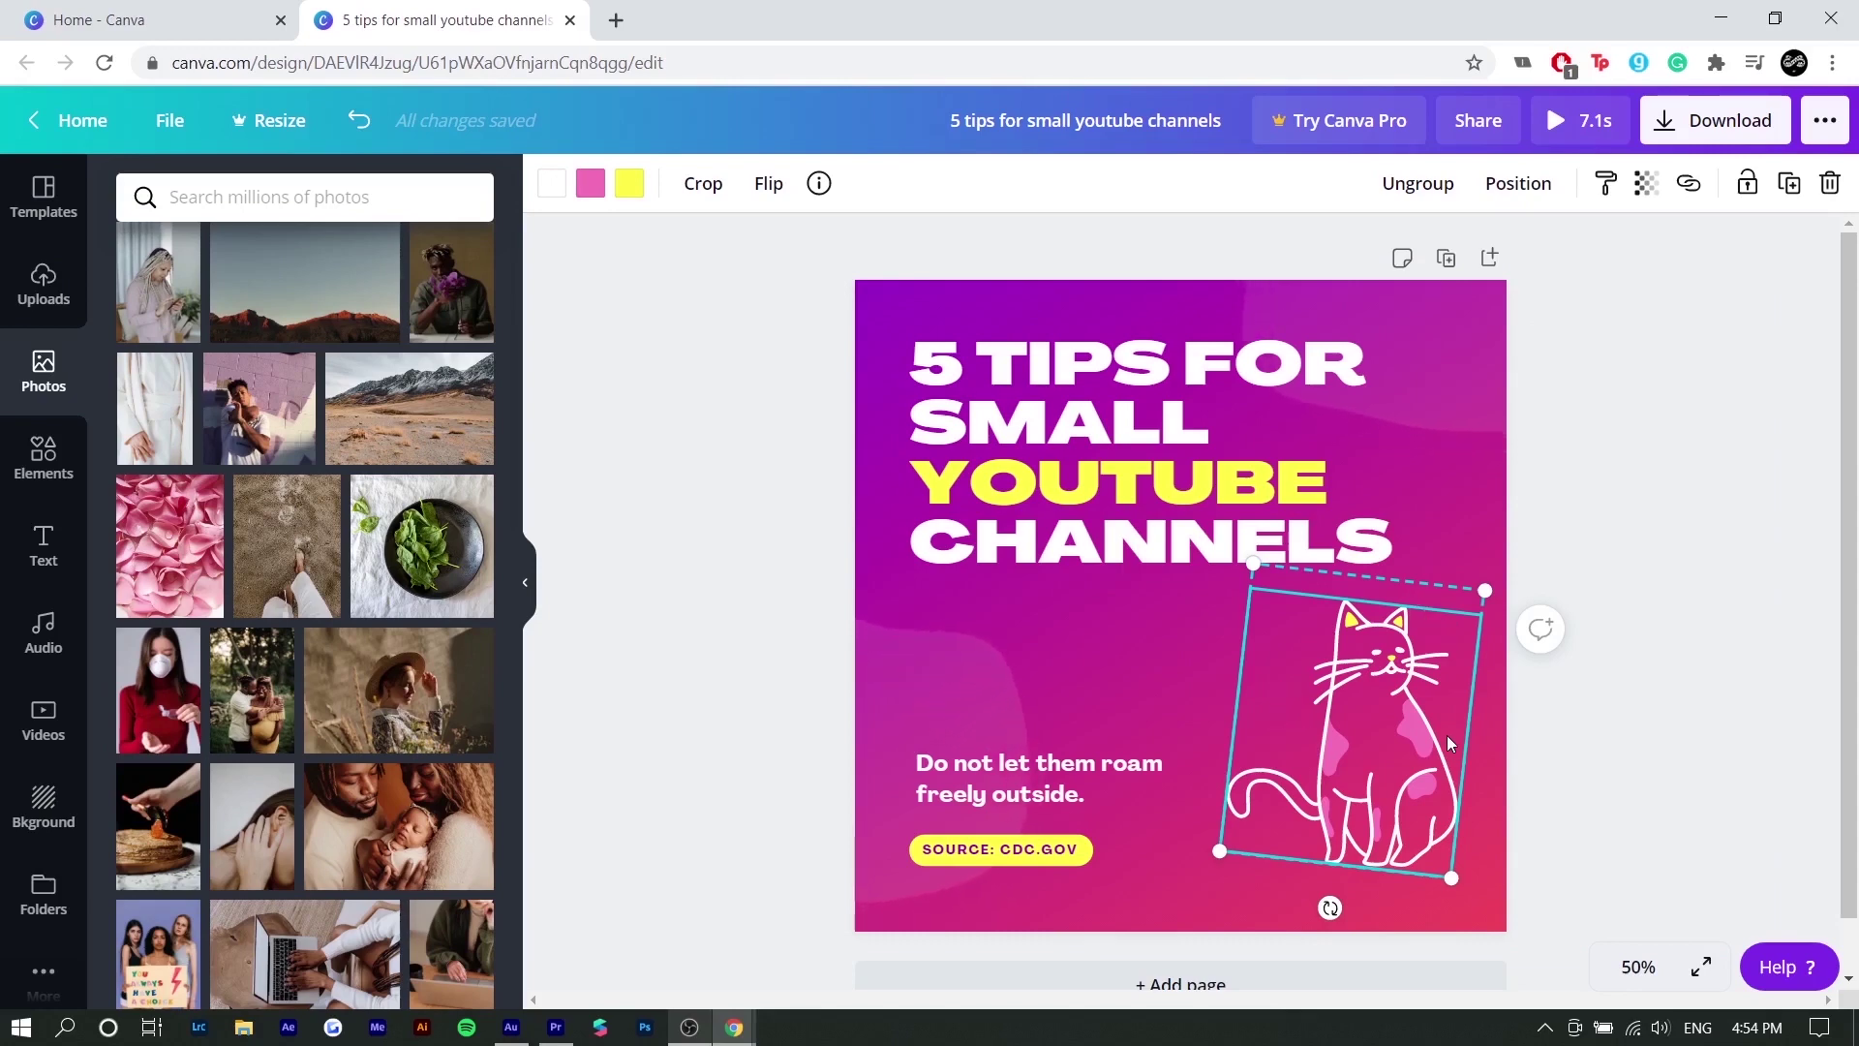
# Delete the cat and place a red YouTube logo from a 'youtube' photo search.
pyautogui.press('Delete')
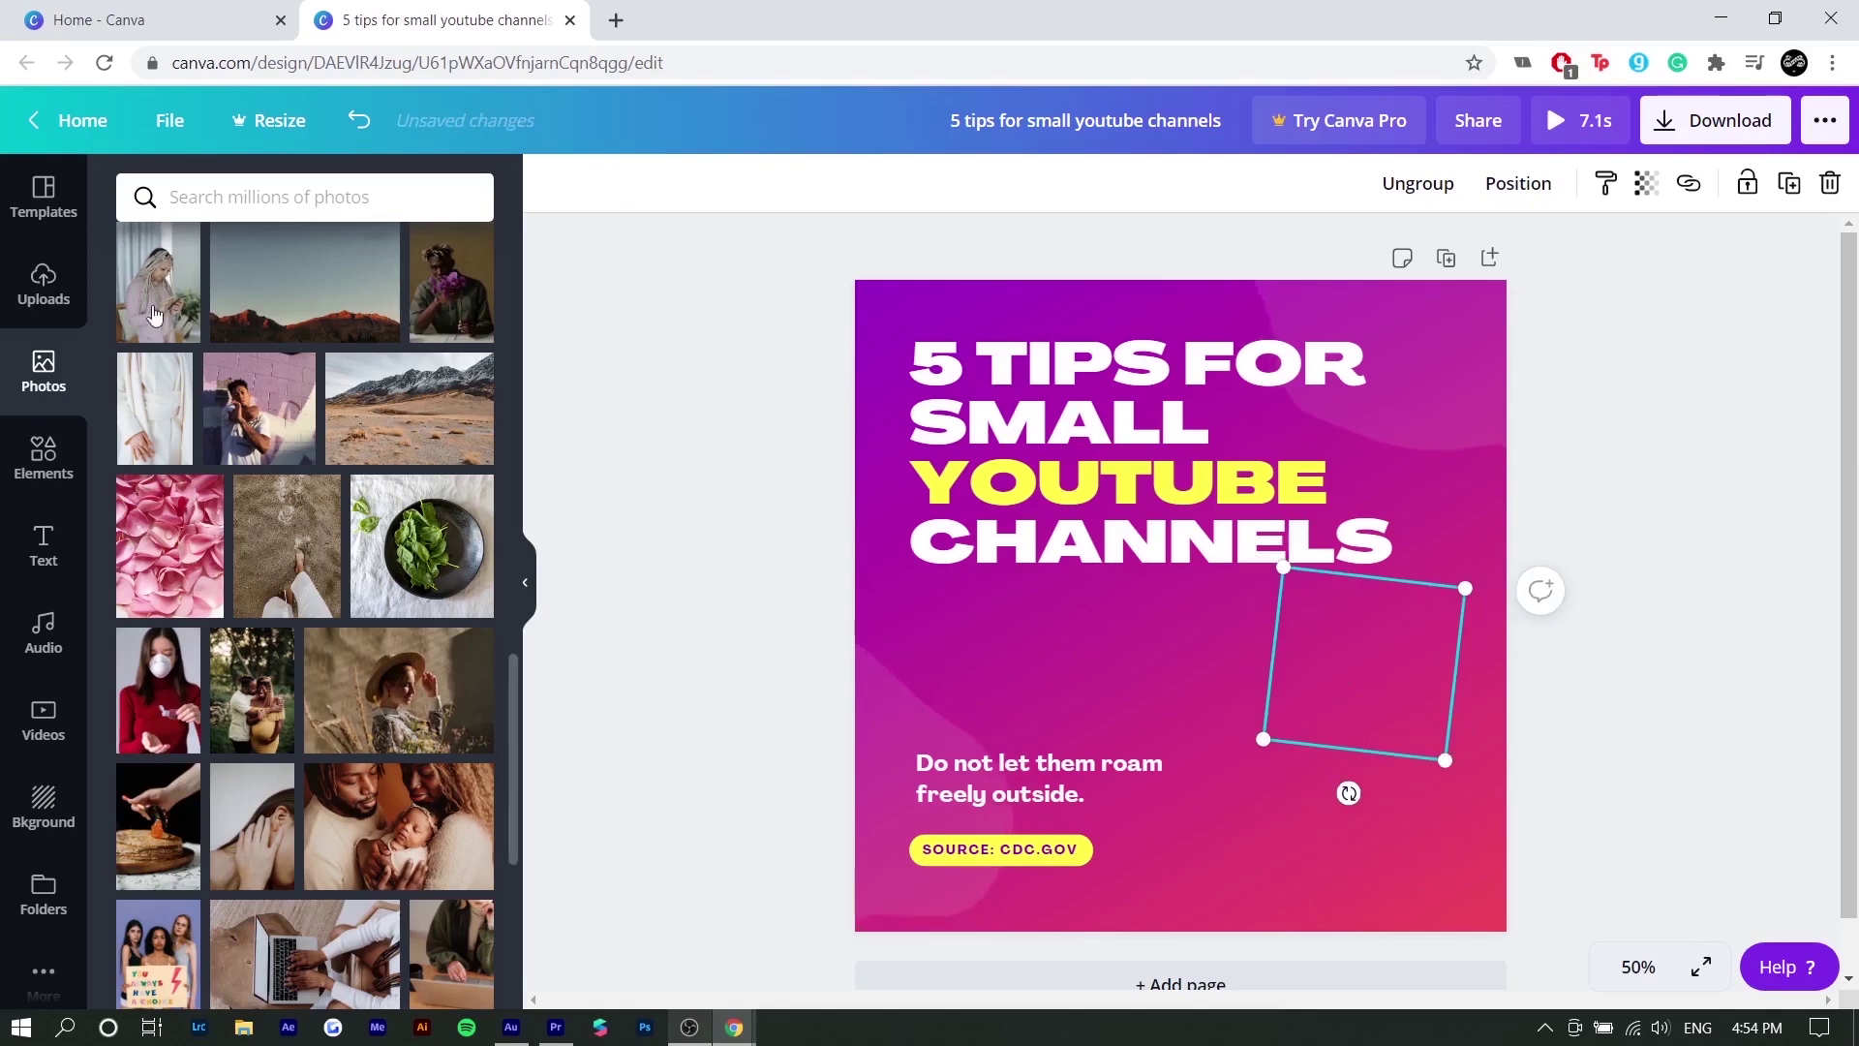
pyautogui.click(304, 197)
pyautogui.write('youtube')
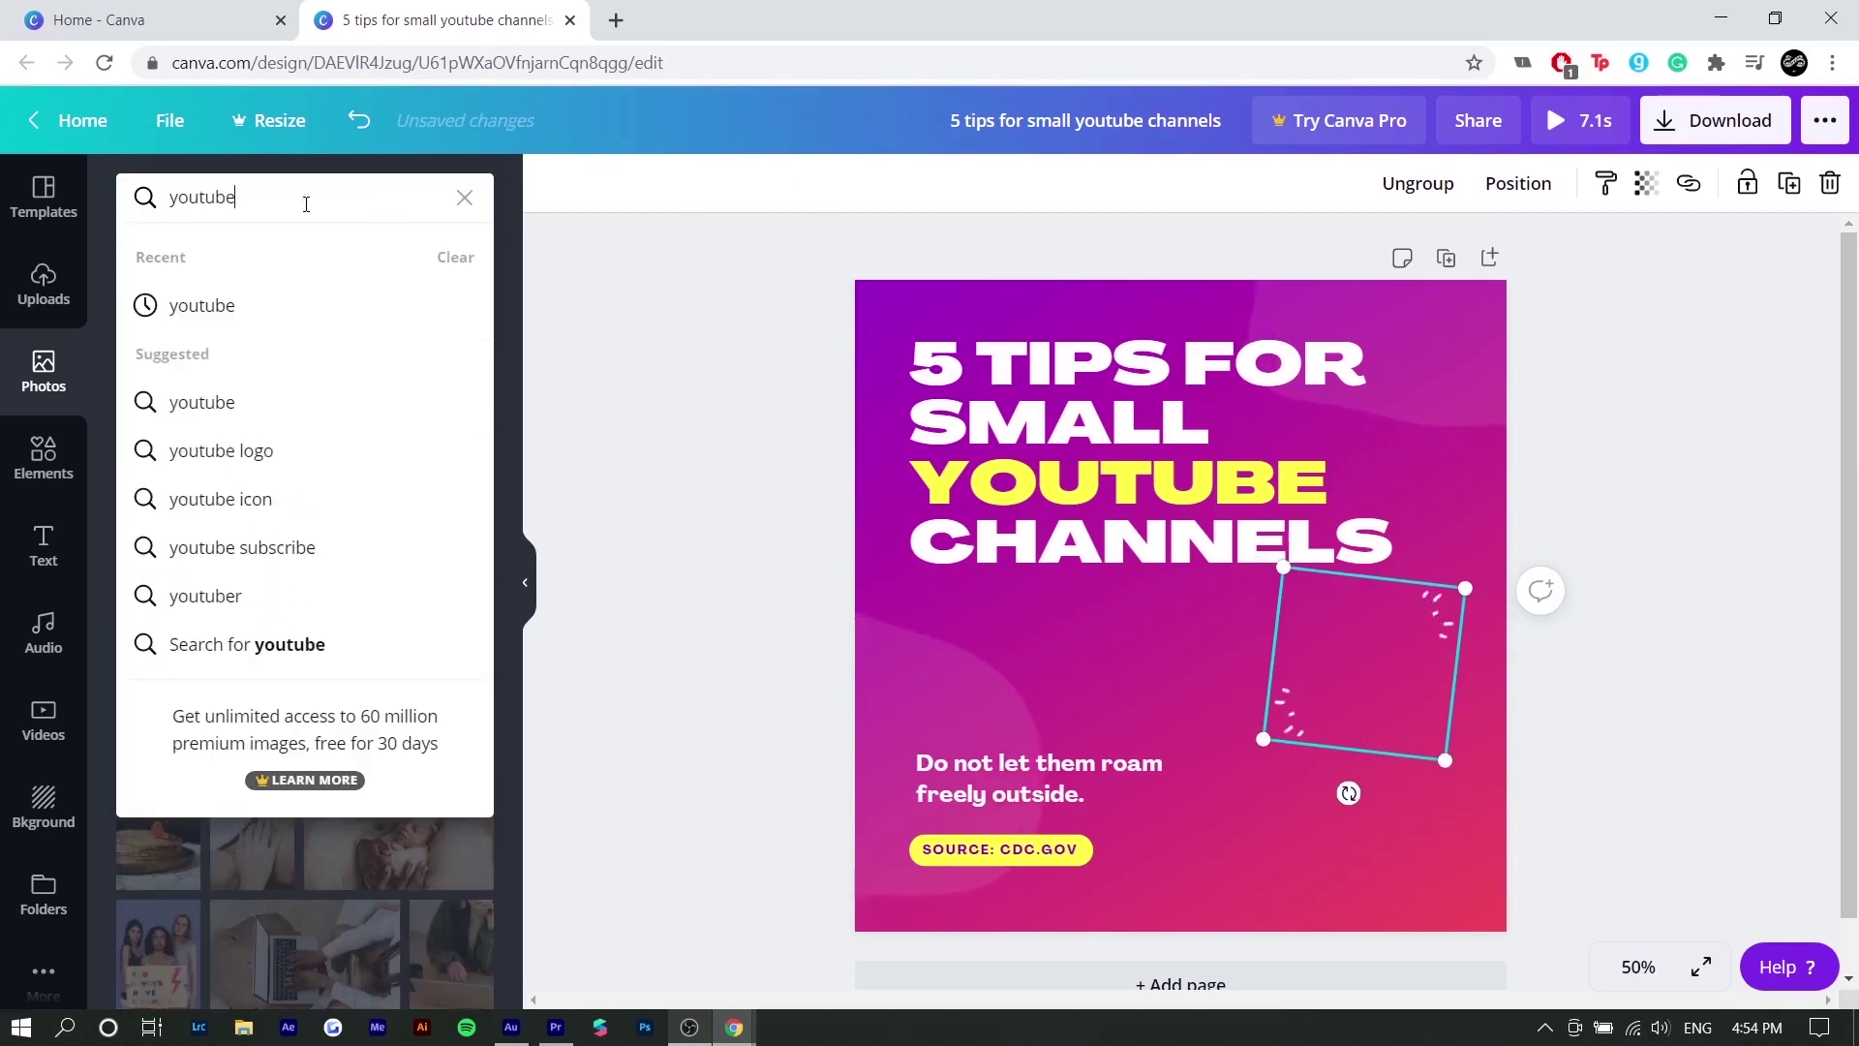
pyautogui.press('Return')
pyautogui.moveTo(194, 472); pyautogui.dragTo(1152, 668)
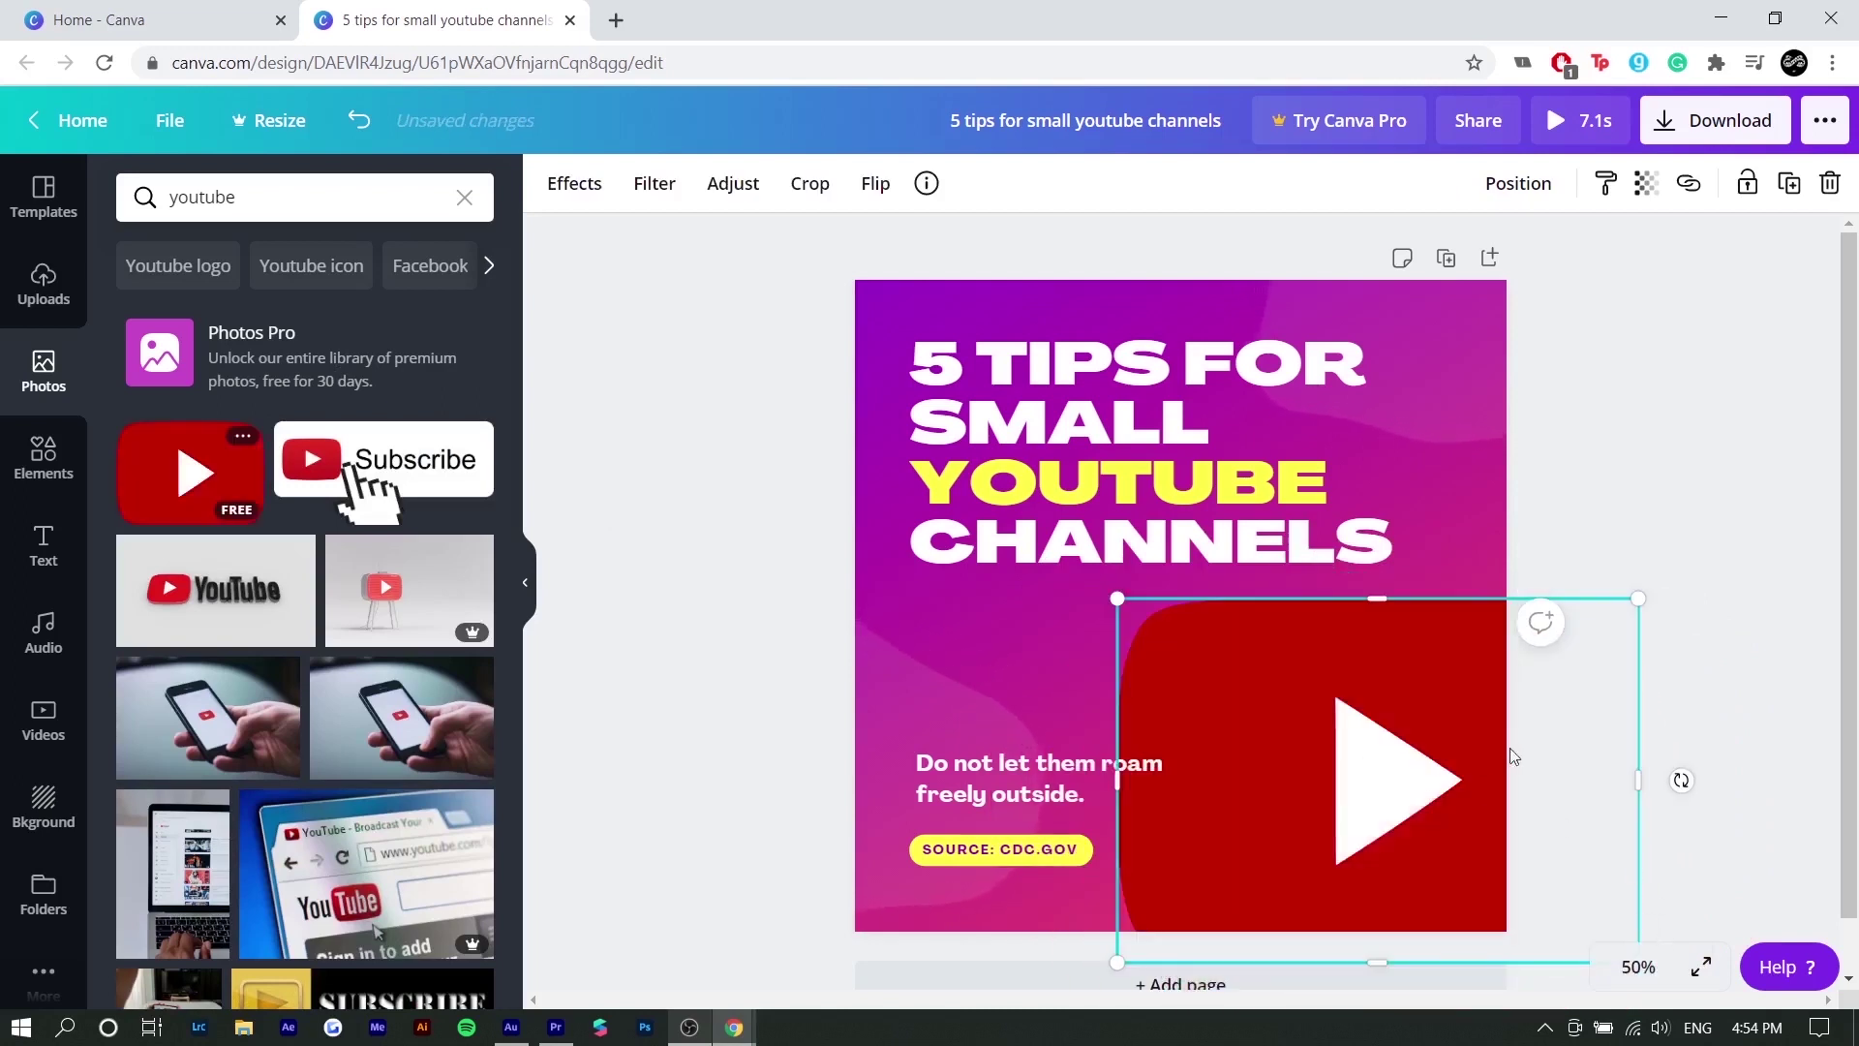
# Shrink the YouTube logo, move it to the bottom-right corner and tilt it about -2°.
pyautogui.moveTo(1358, 678); pyautogui.dragTo(1289, 595)
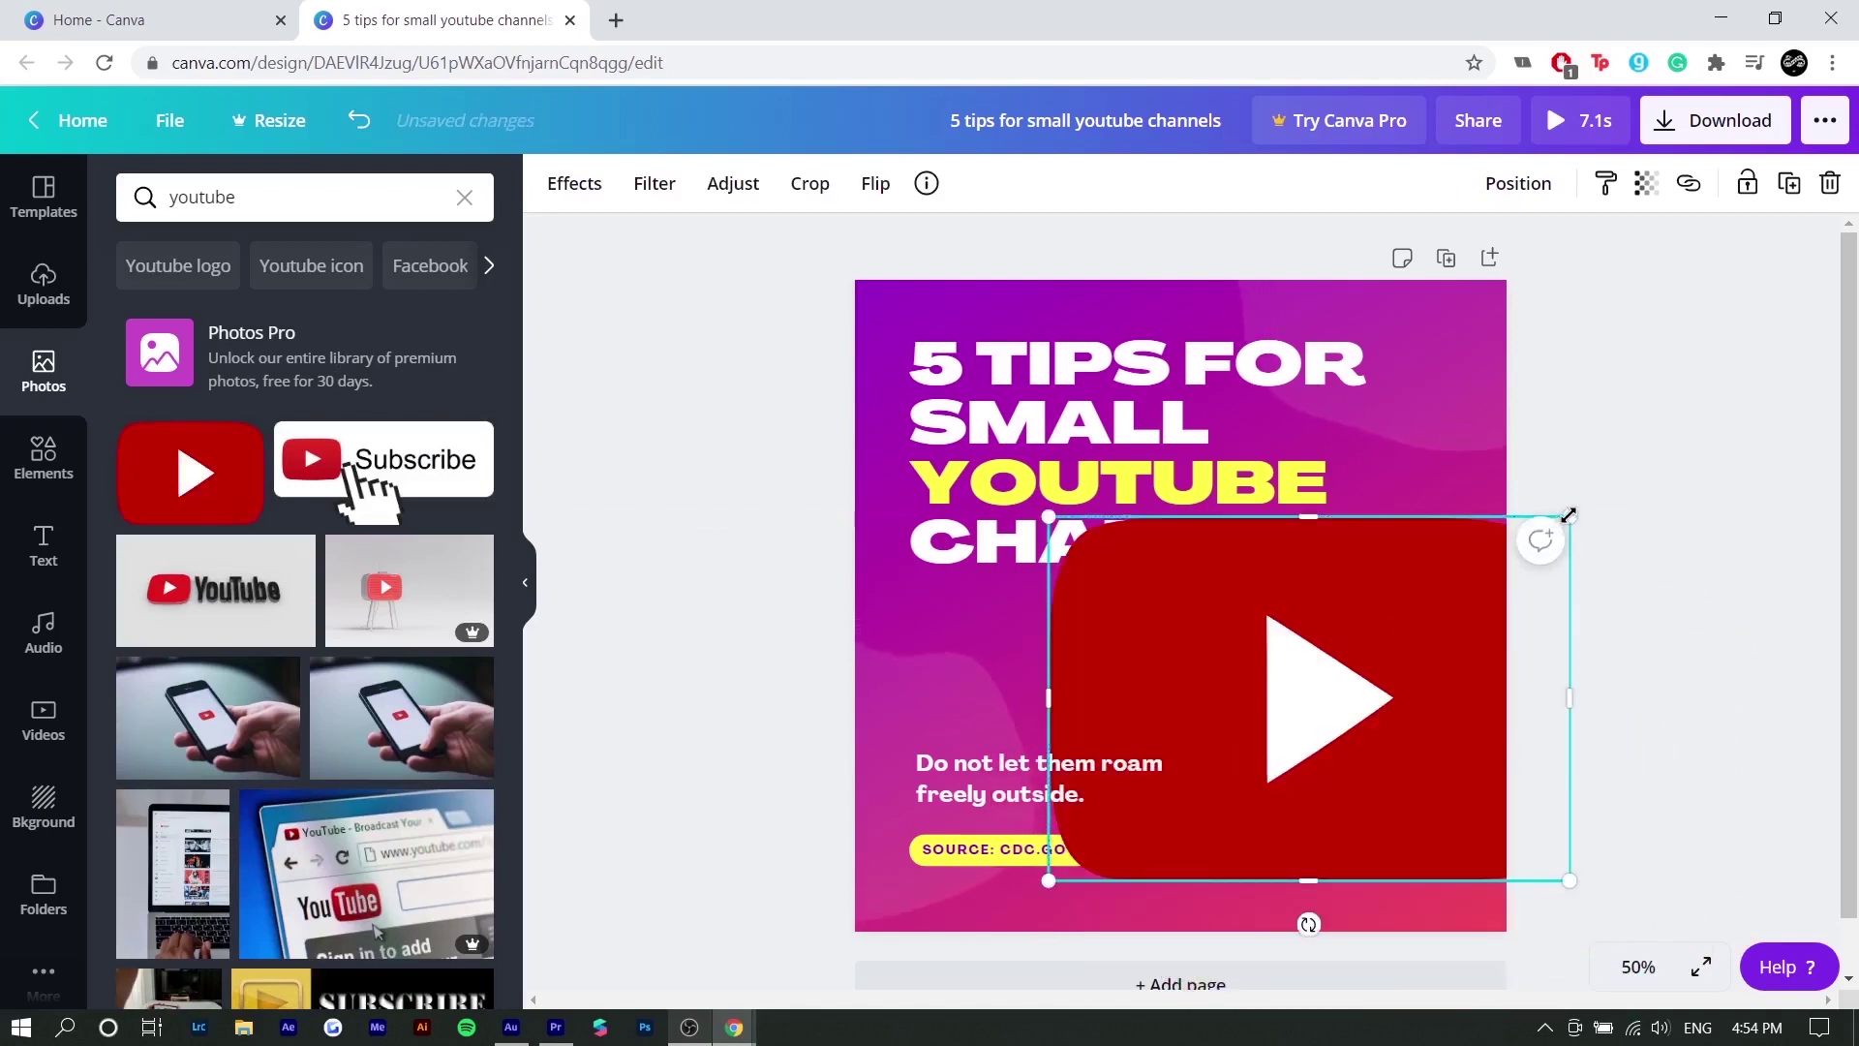
pyautogui.moveTo(1568, 515); pyautogui.dragTo(1217, 736)
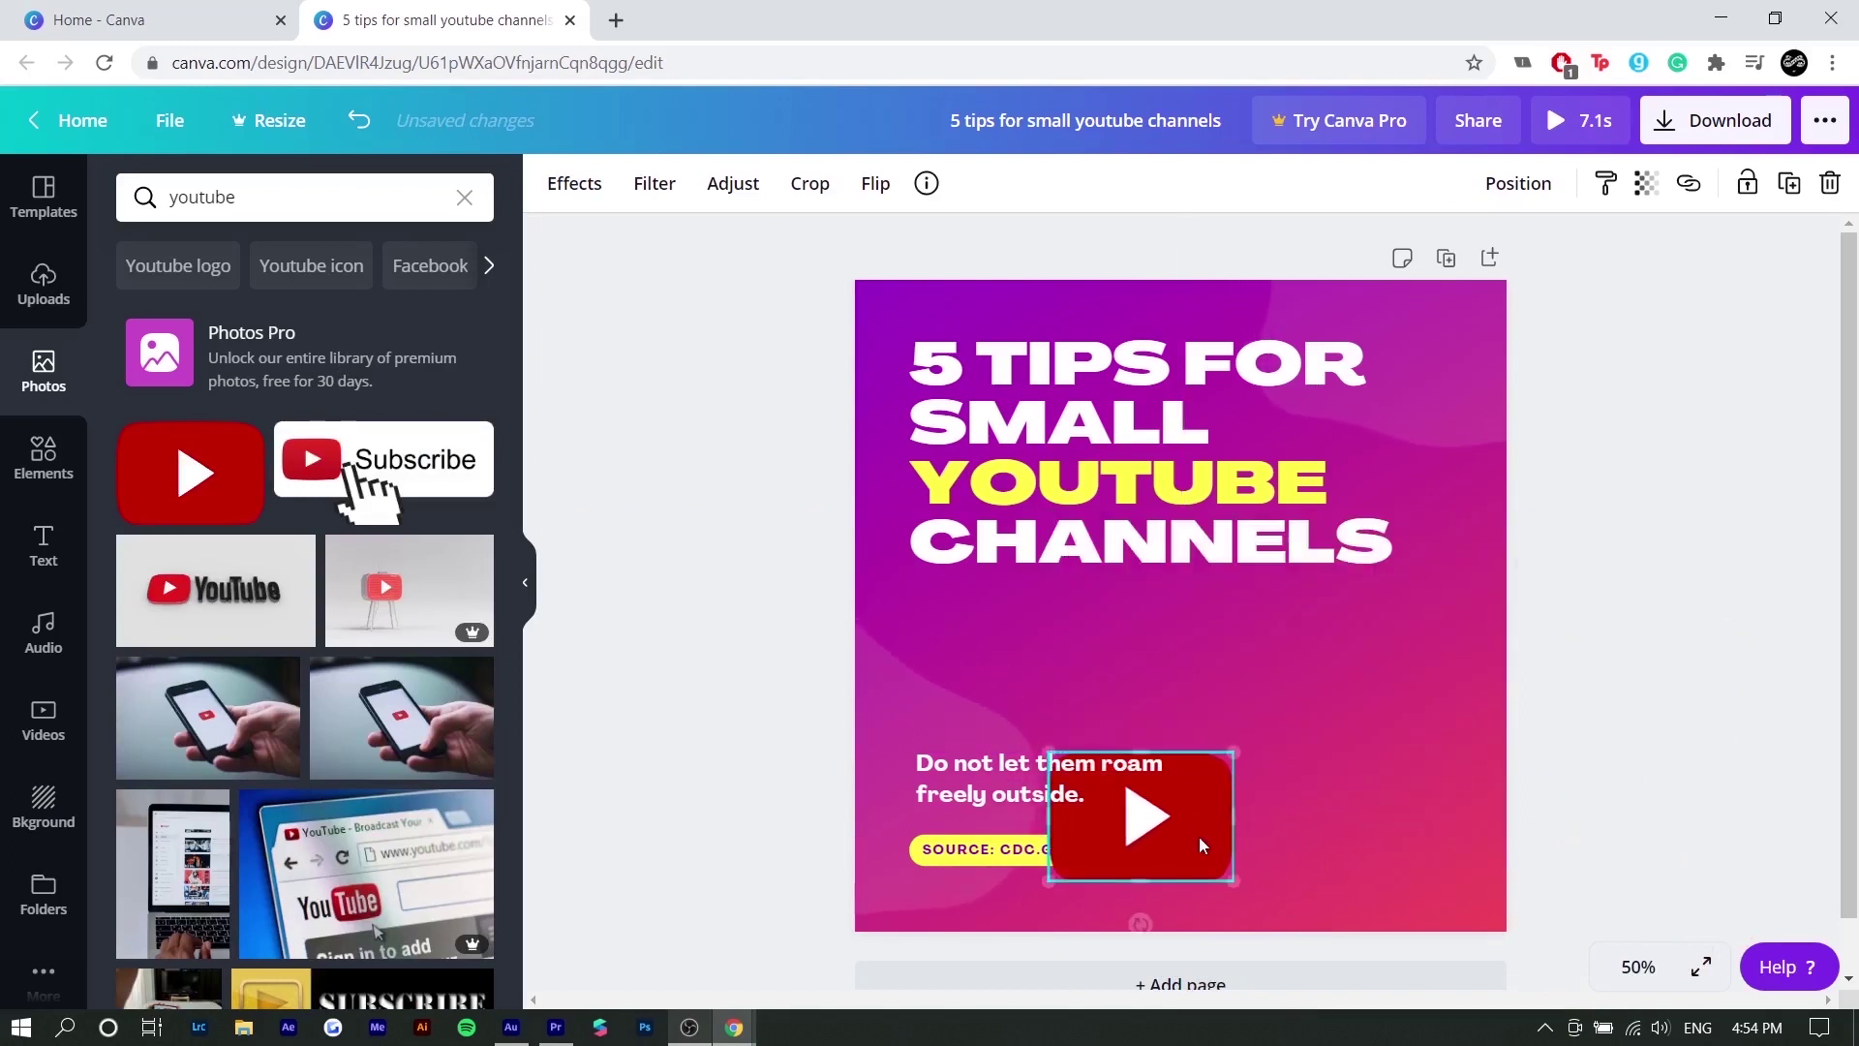
pyautogui.moveTo(1203, 851); pyautogui.dragTo(1428, 841)
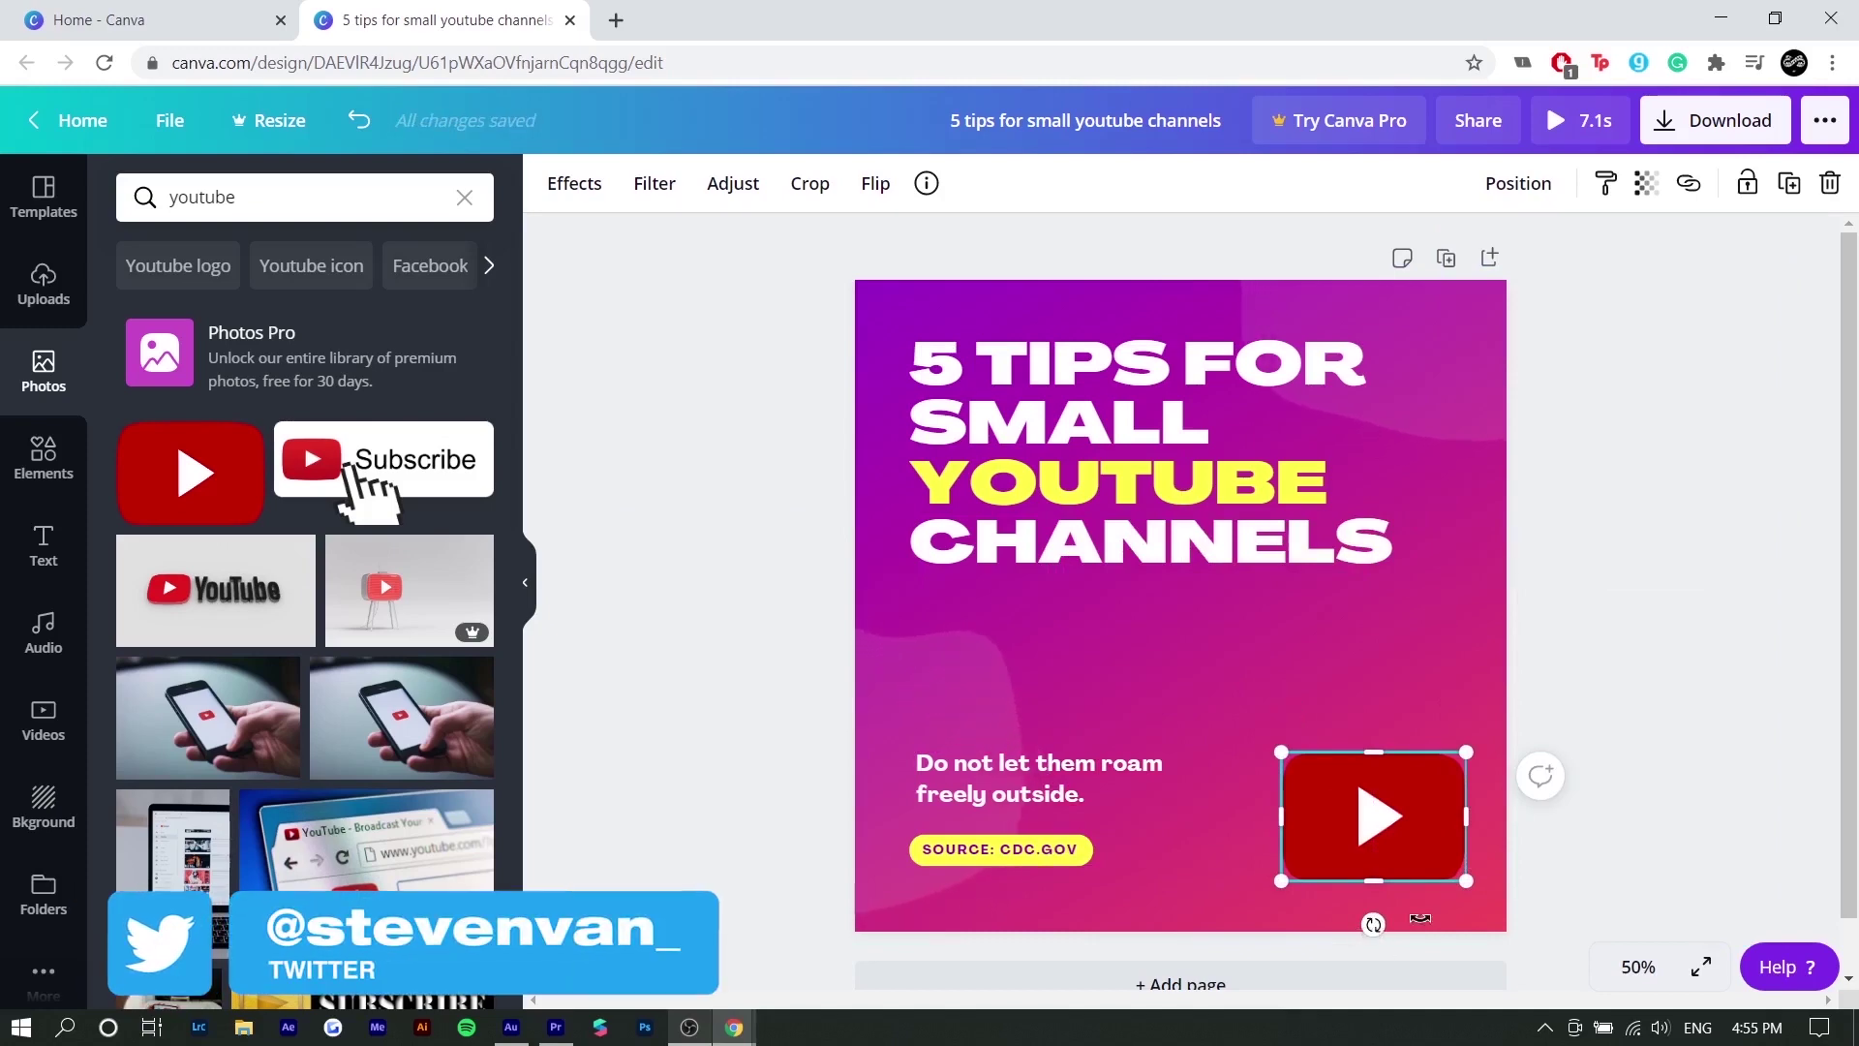
pyautogui.moveTo(1371, 924)
pyautogui.mouseDown()
pyautogui.moveTo(1505, 783)
pyautogui.moveTo(1531, 726)
pyautogui.moveTo(1540, 784)
pyautogui.moveTo(1340, 942)
pyautogui.mouseUp()
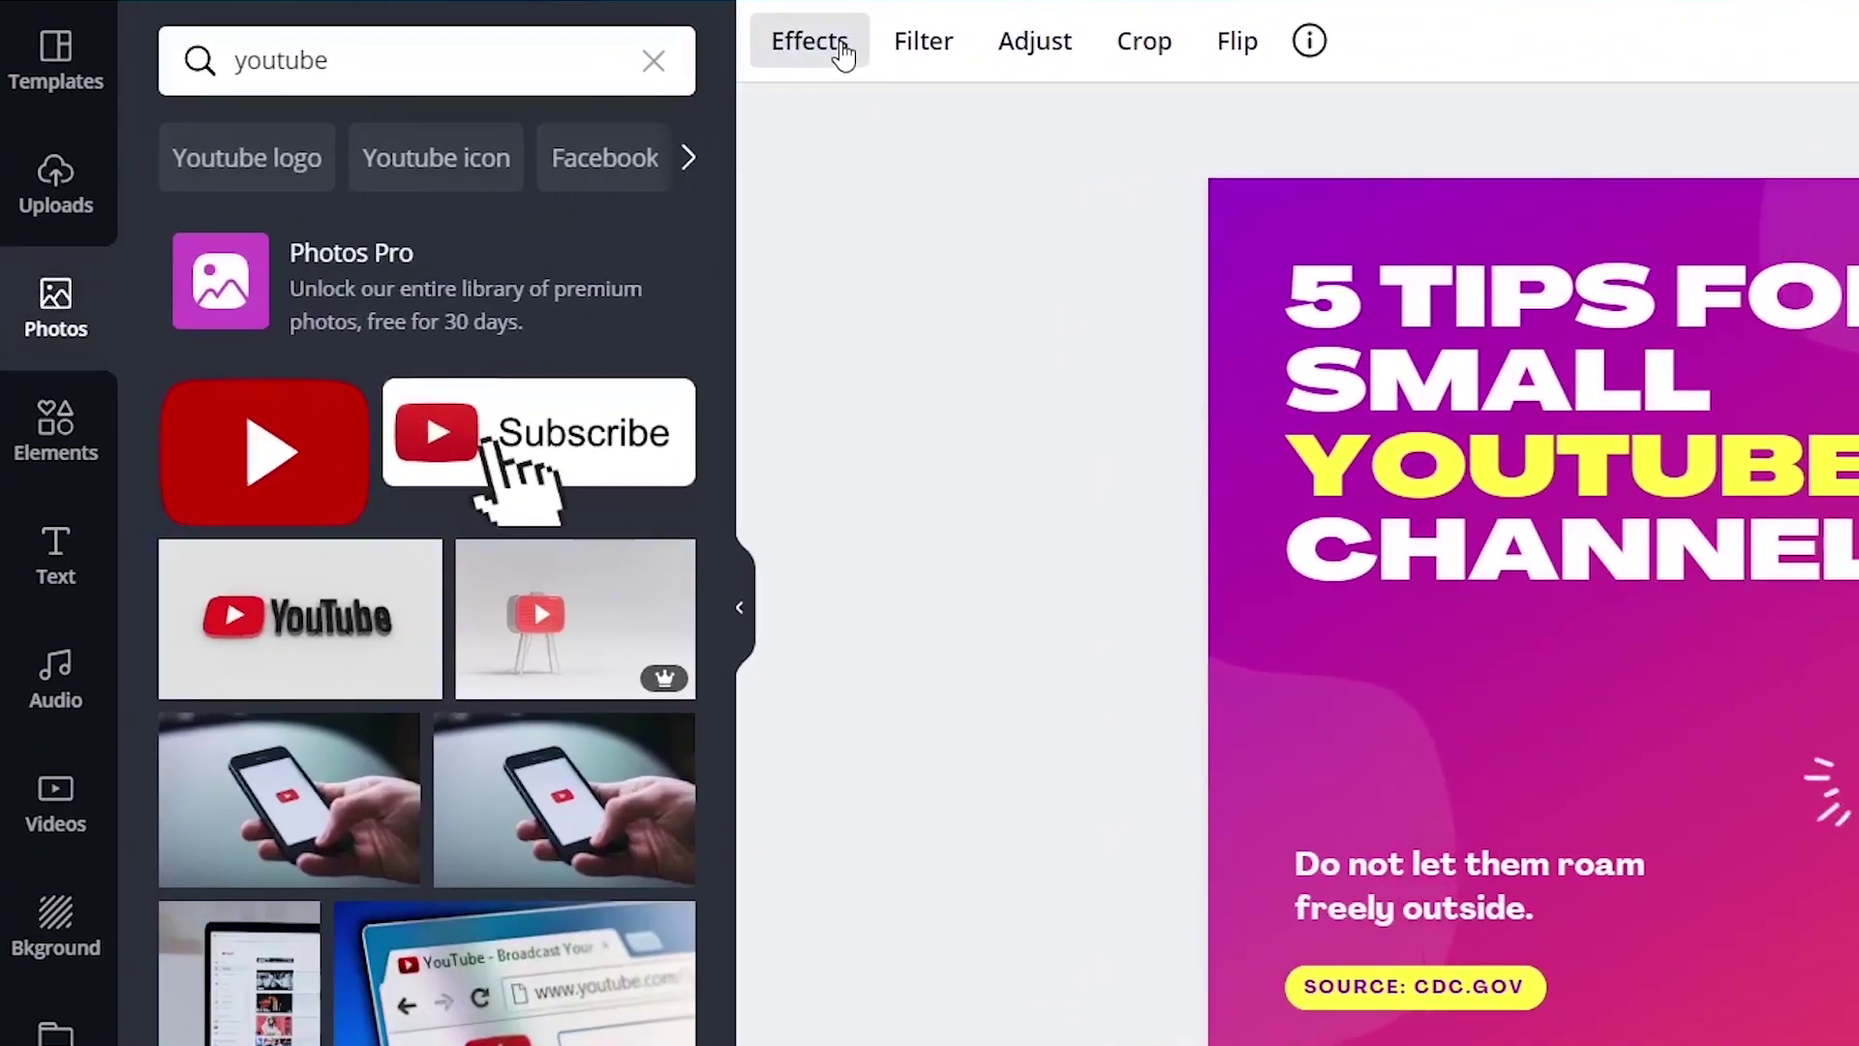
# Browse the image effects list for the YouTube logo.
pyautogui.click(843, 55)
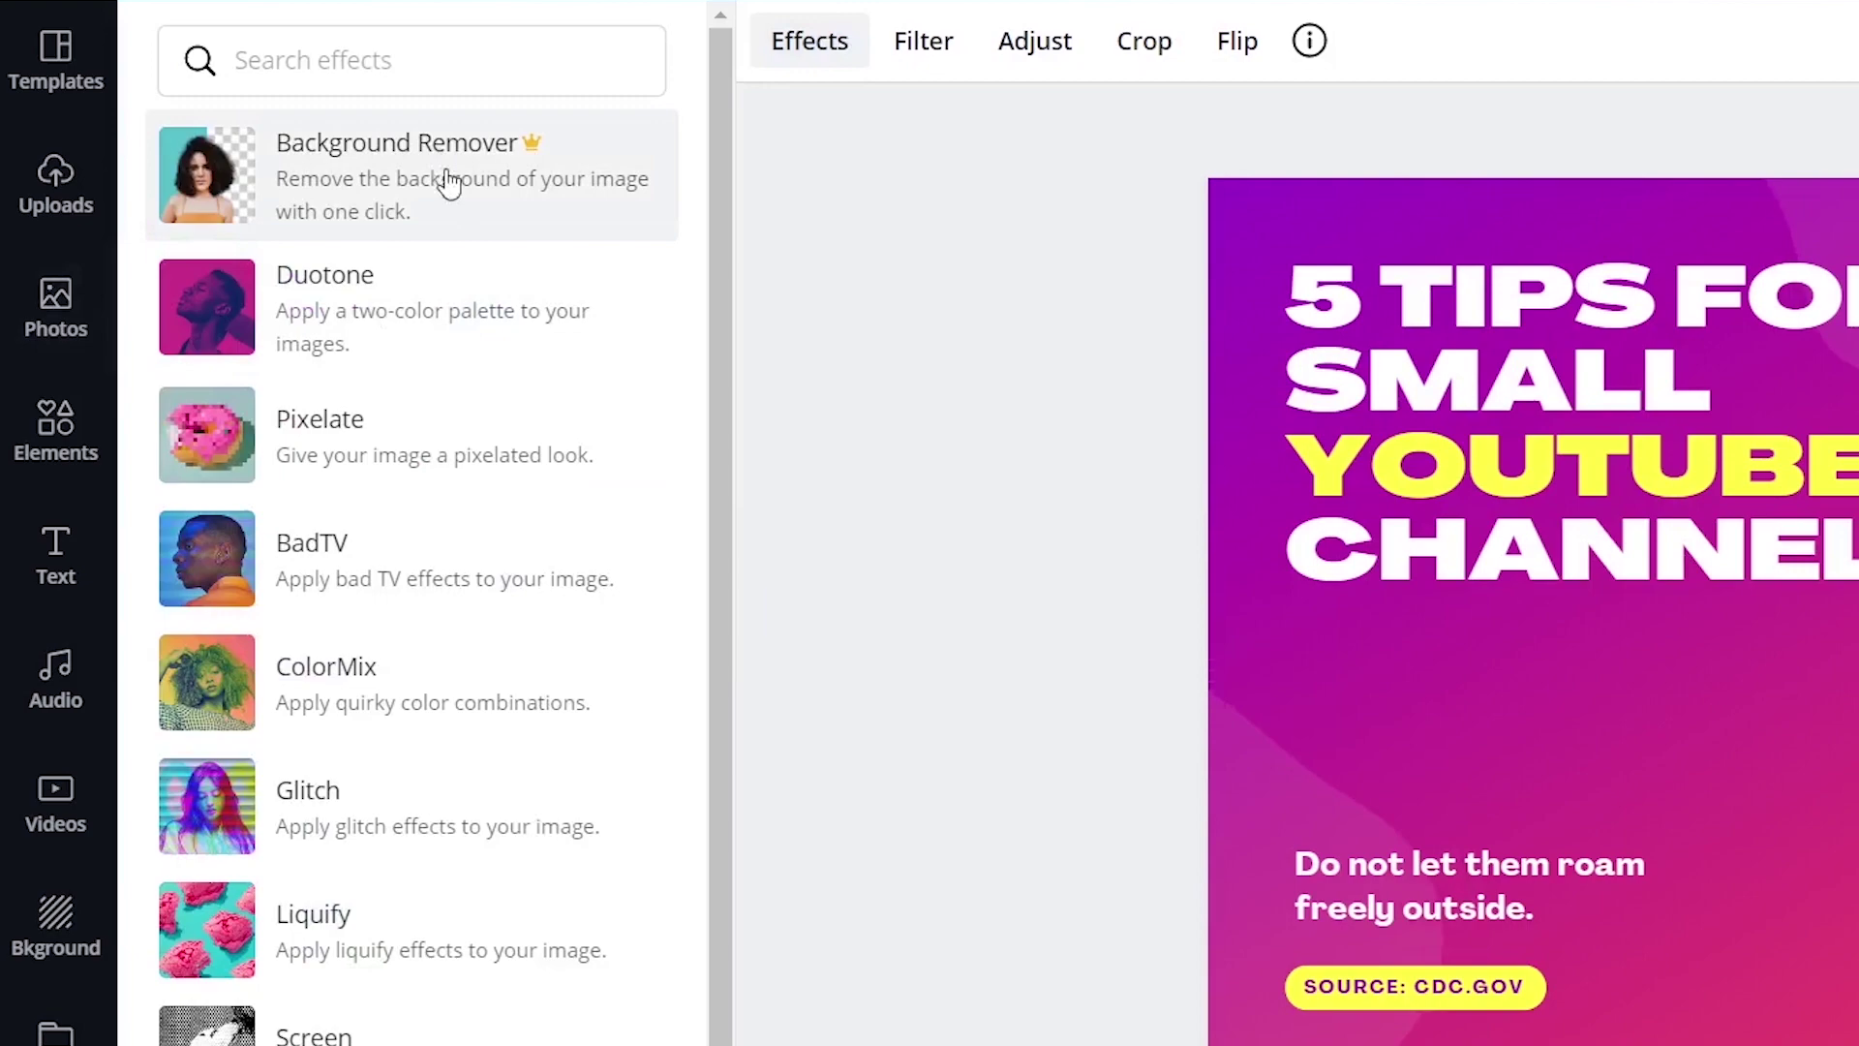
pyautogui.scroll(-1, 387, 552)
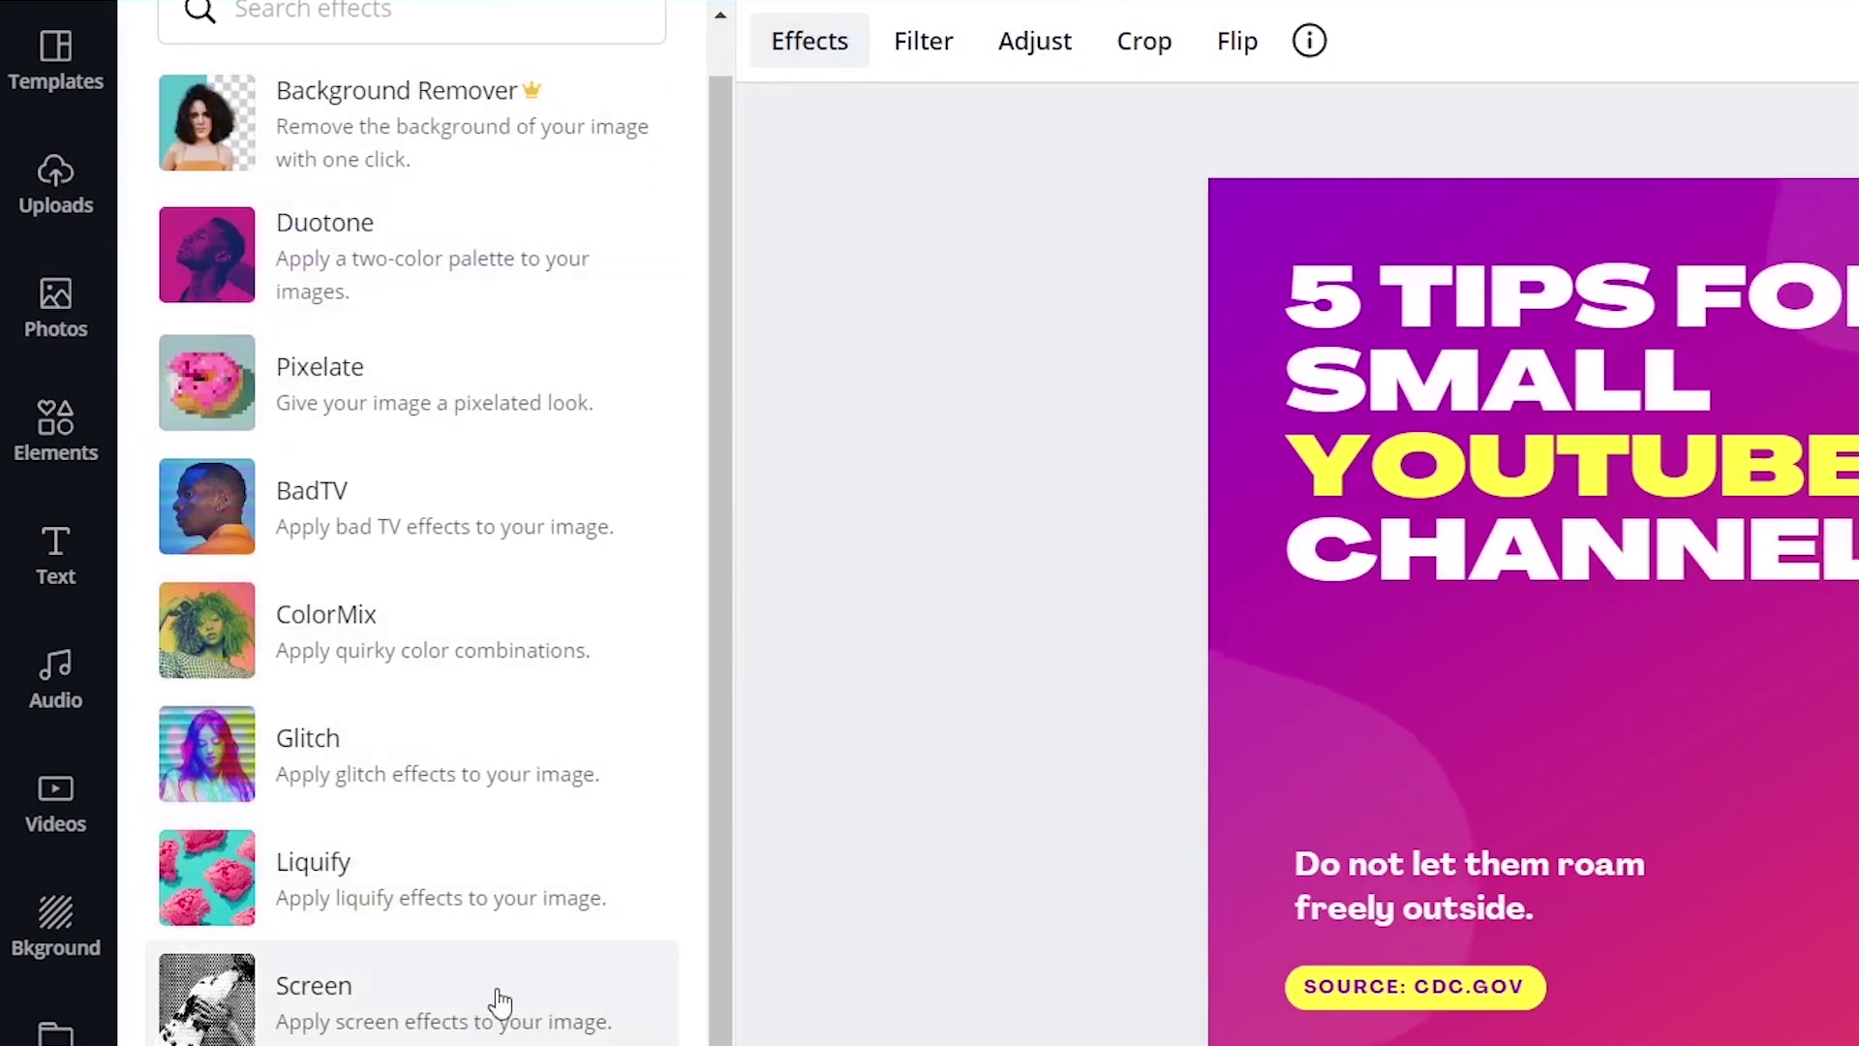
pyautogui.scroll(1, 387, 420)
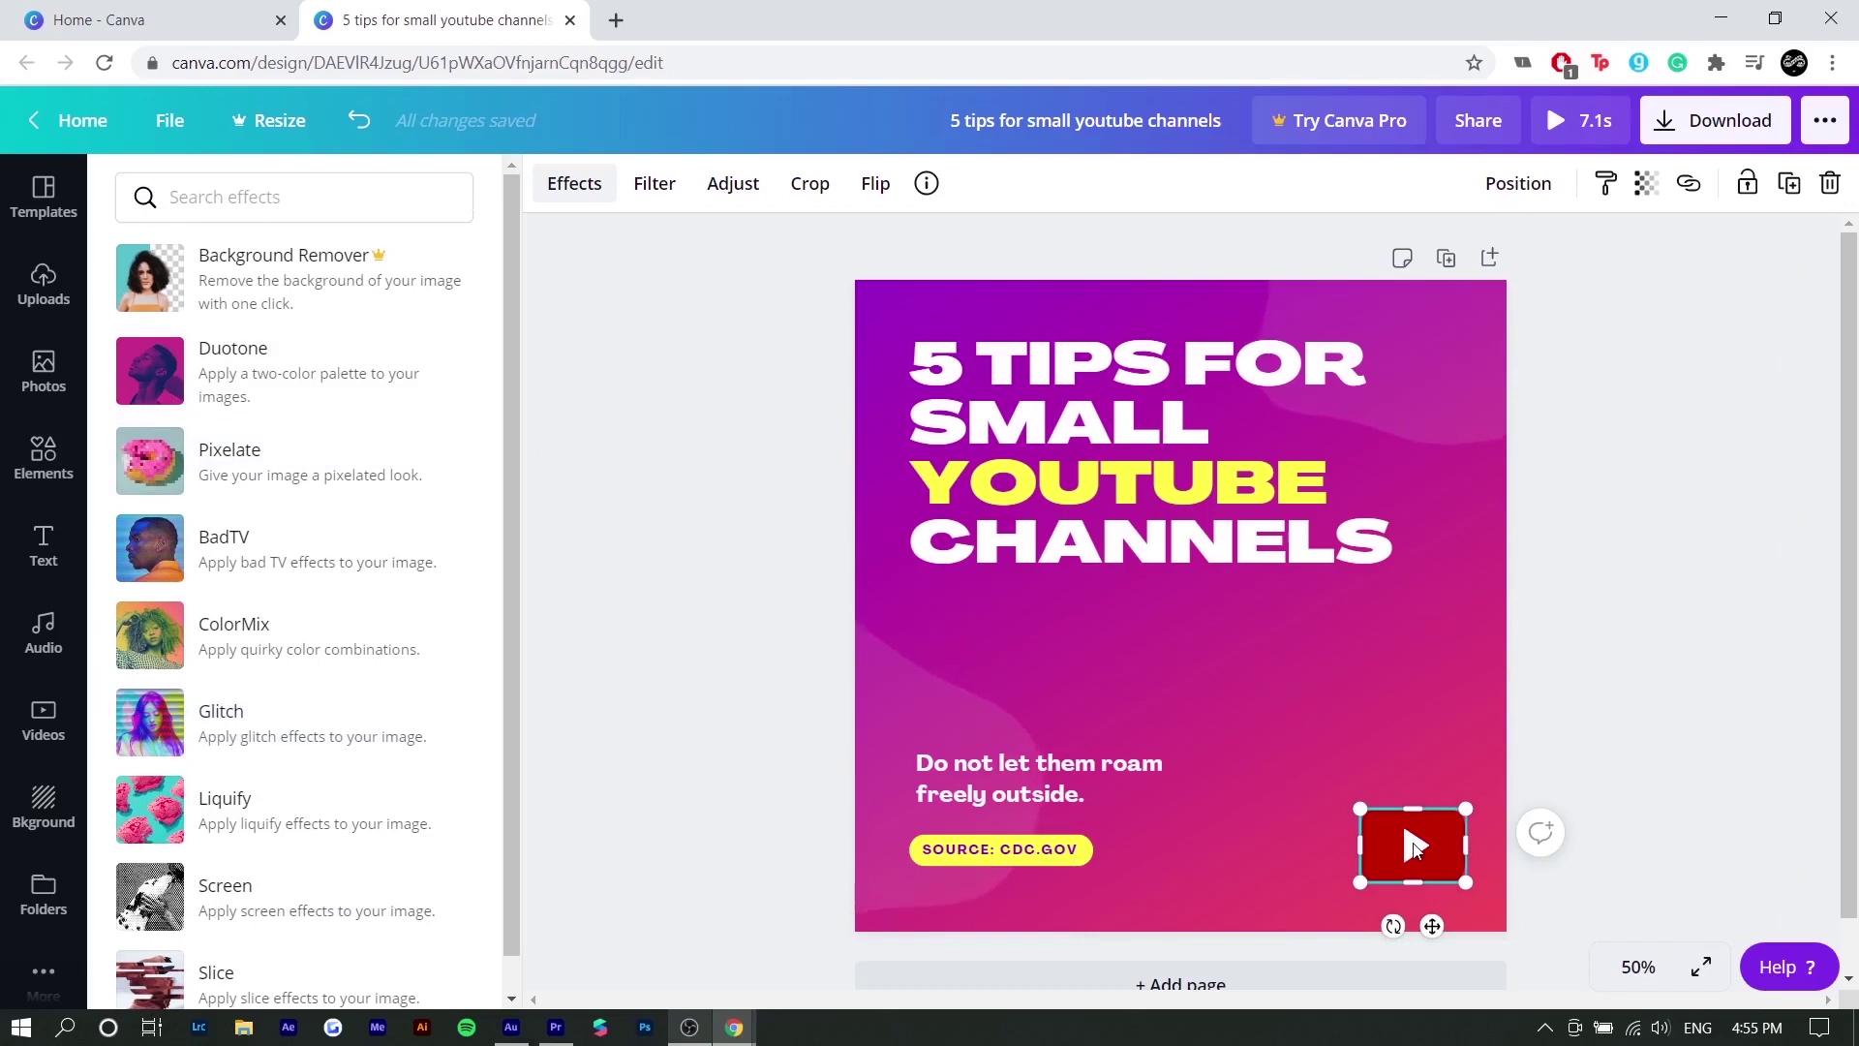
pyautogui.moveTo(1072, 938); pyautogui.dragTo(531, 590)
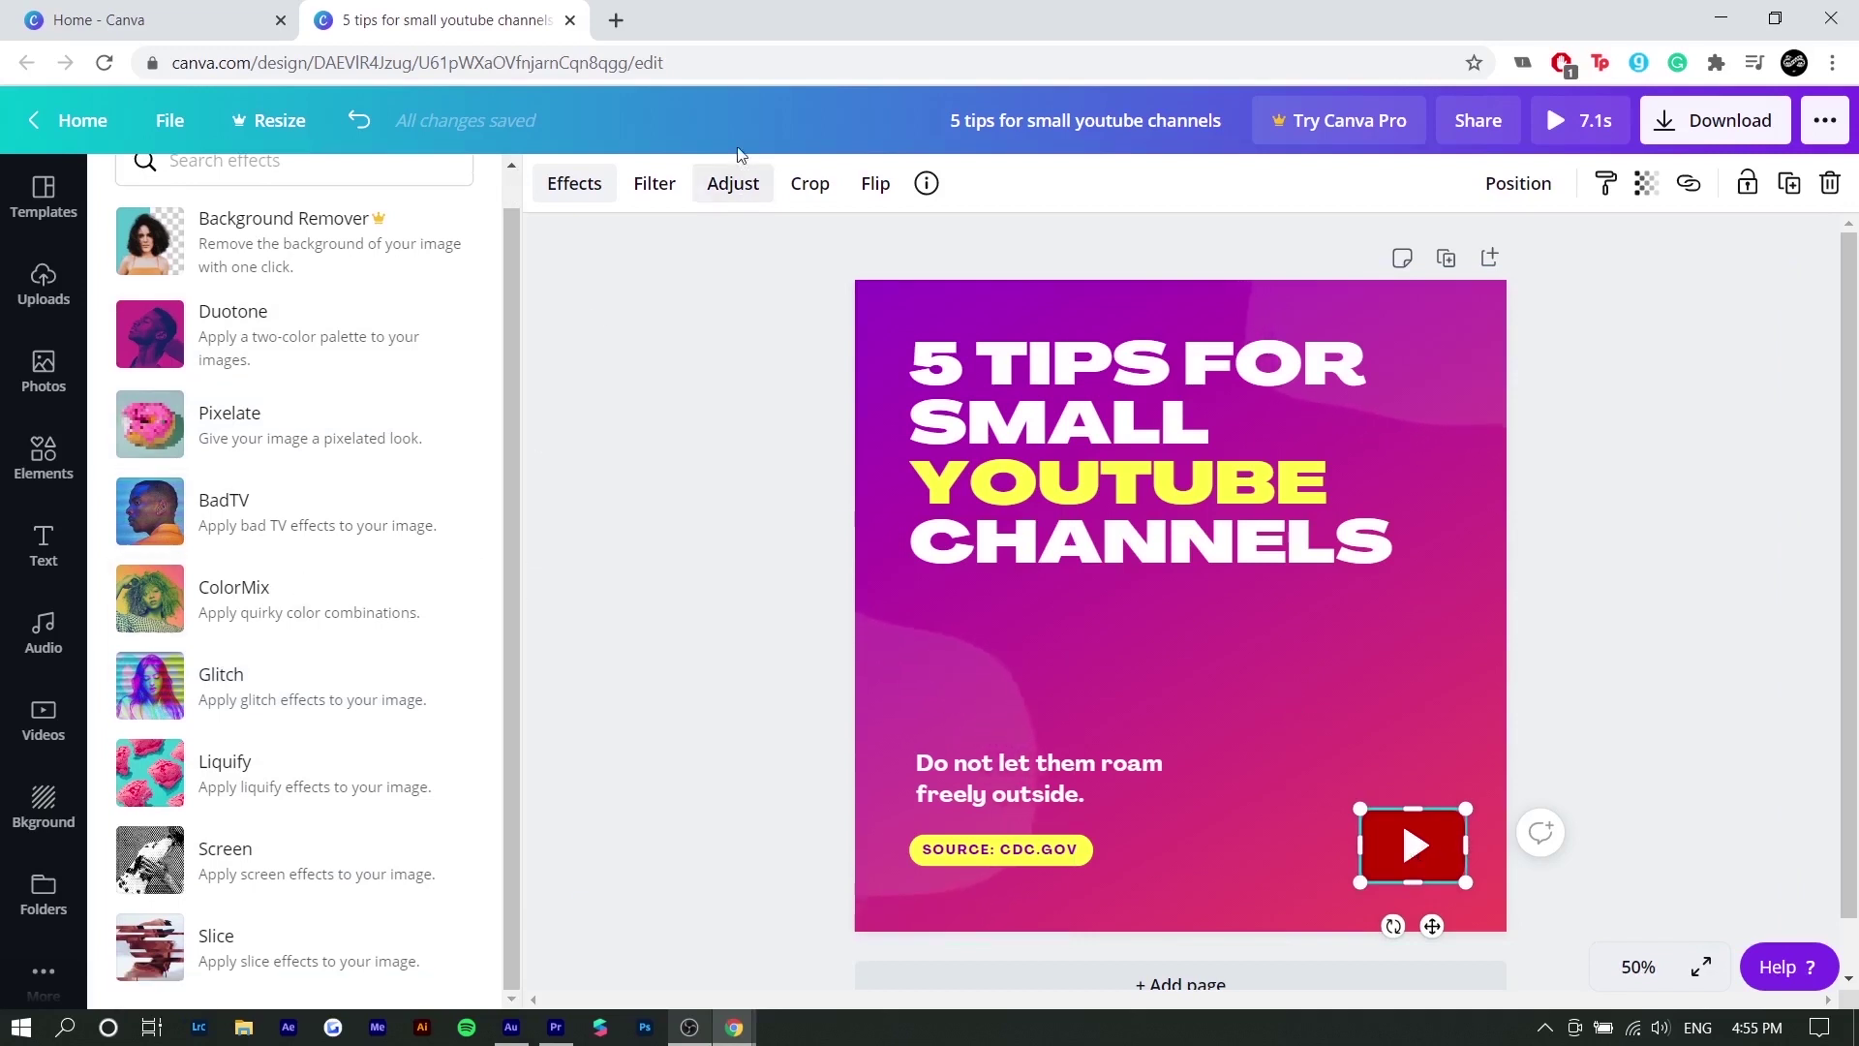
# Raise the YouTube logo's brightness to 26 and preview filter presets without applying one.
pyautogui.click(733, 183)
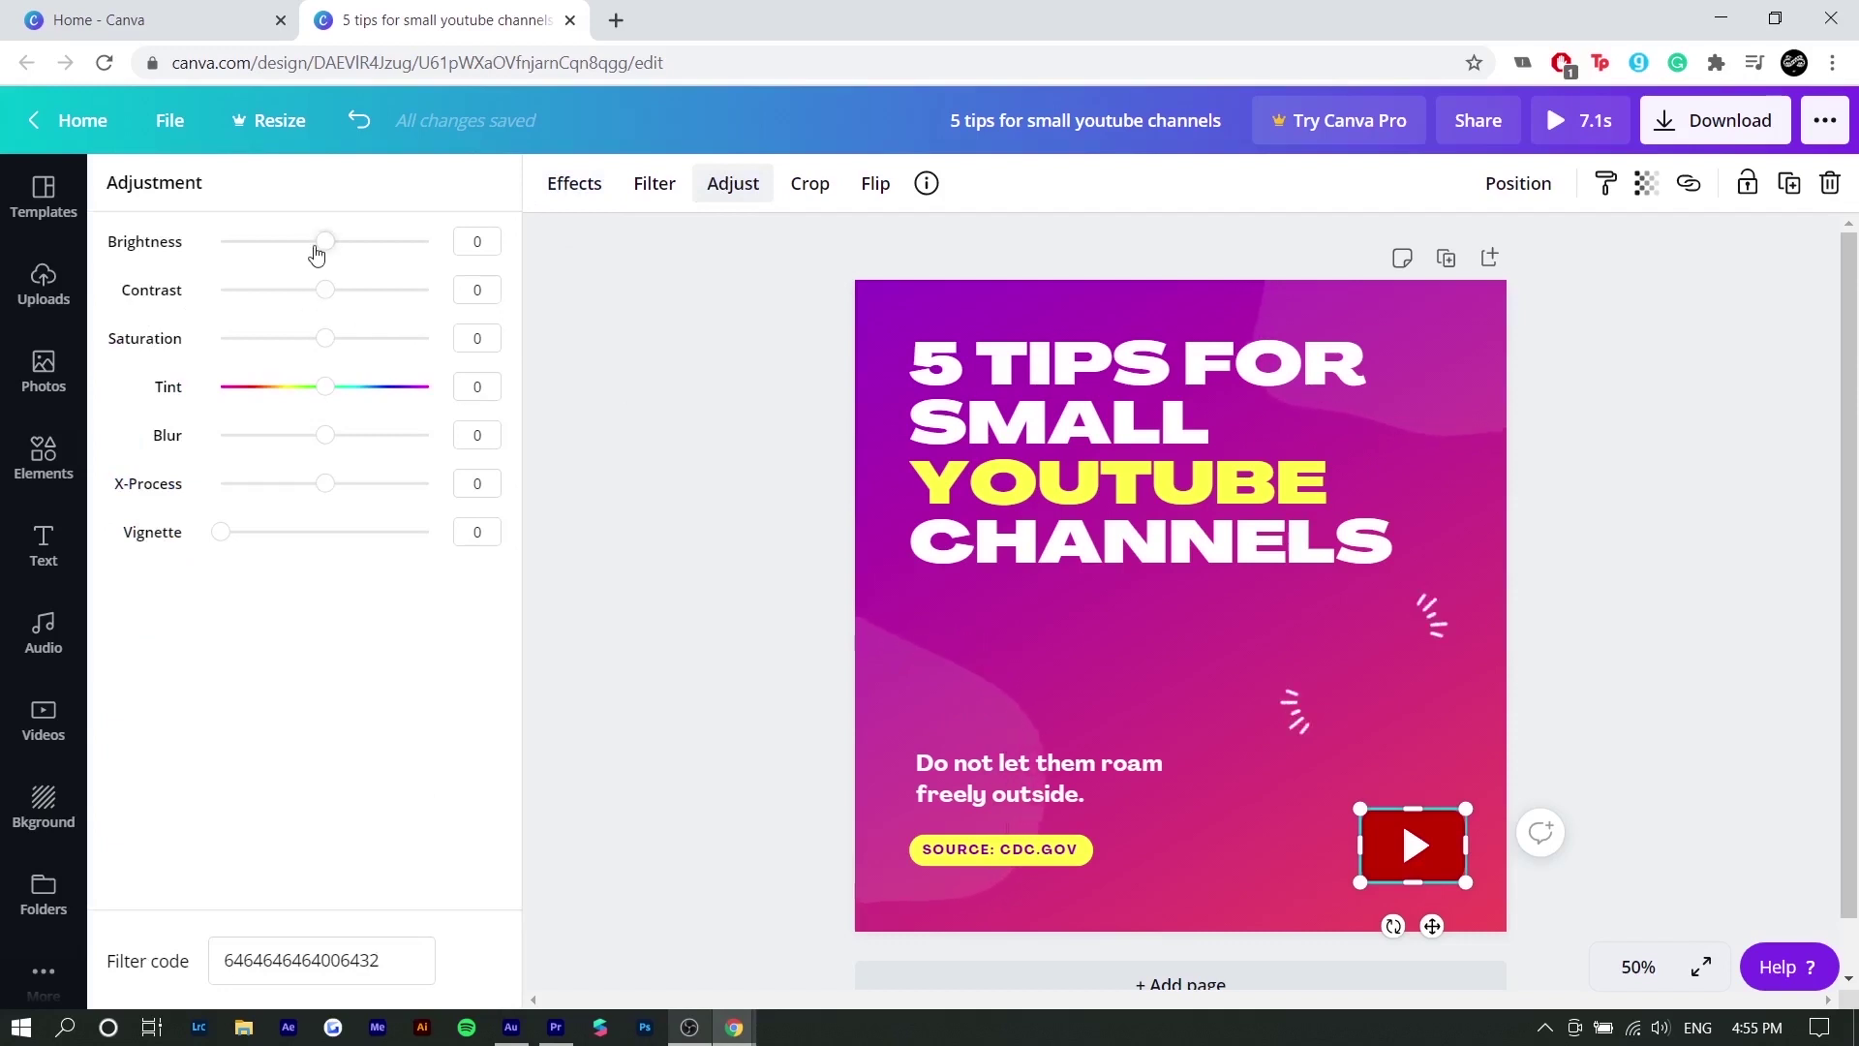
pyautogui.moveTo(326, 241)
pyautogui.mouseDown()
pyautogui.moveTo(369, 245)
pyautogui.moveTo(336, 242)
pyautogui.moveTo(352, 242)
pyautogui.mouseUp()
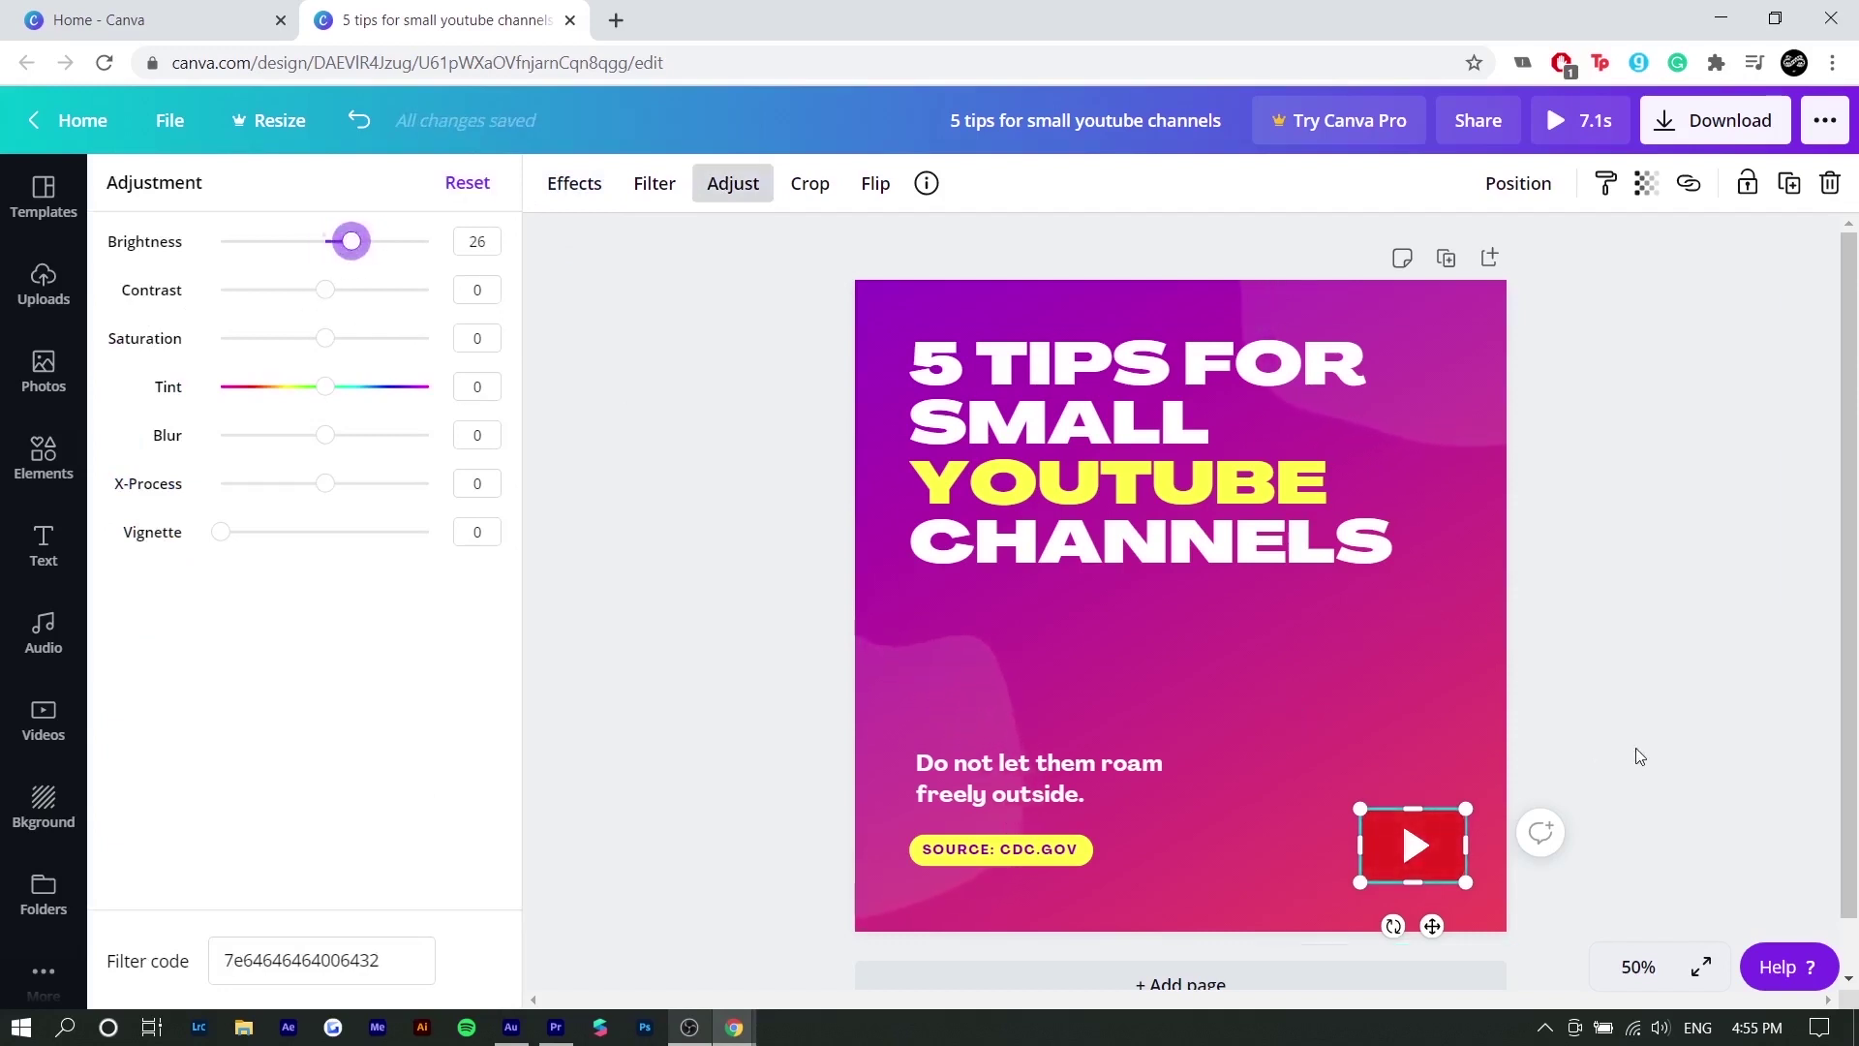
pyautogui.click(713, 428)
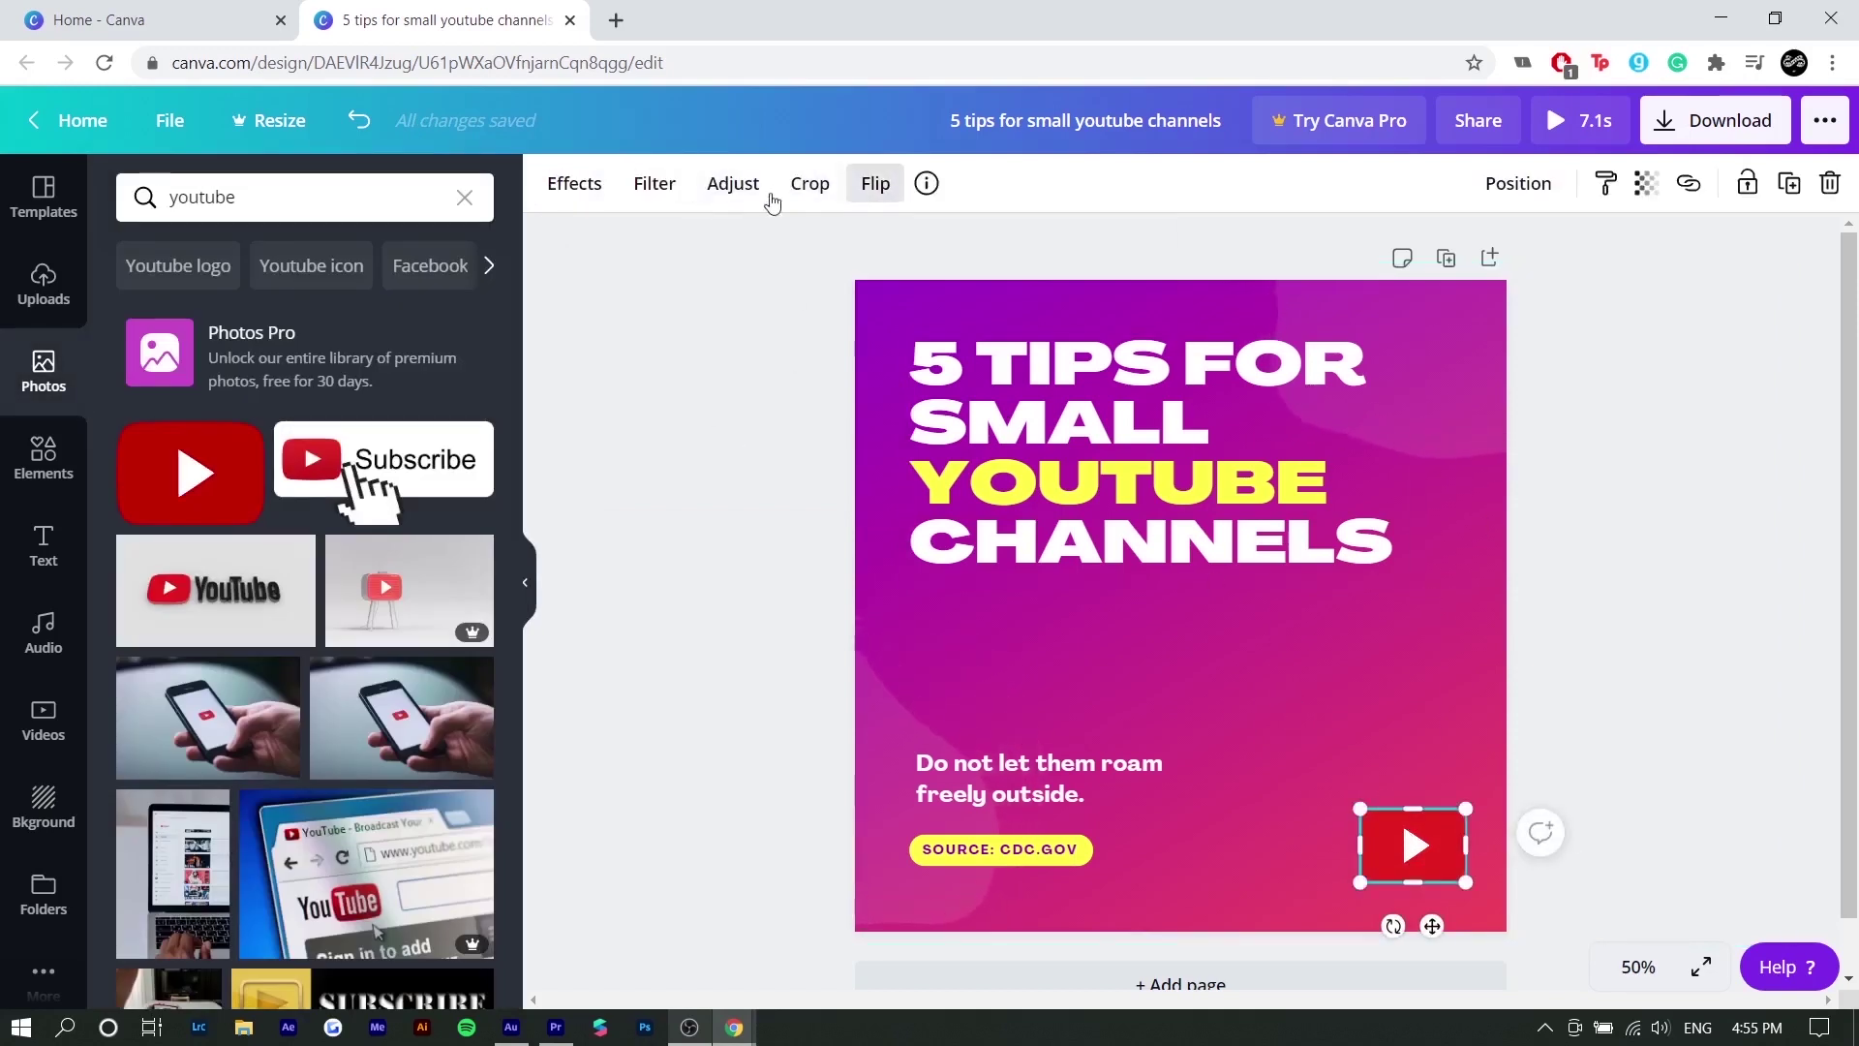
pyautogui.click(664, 202)
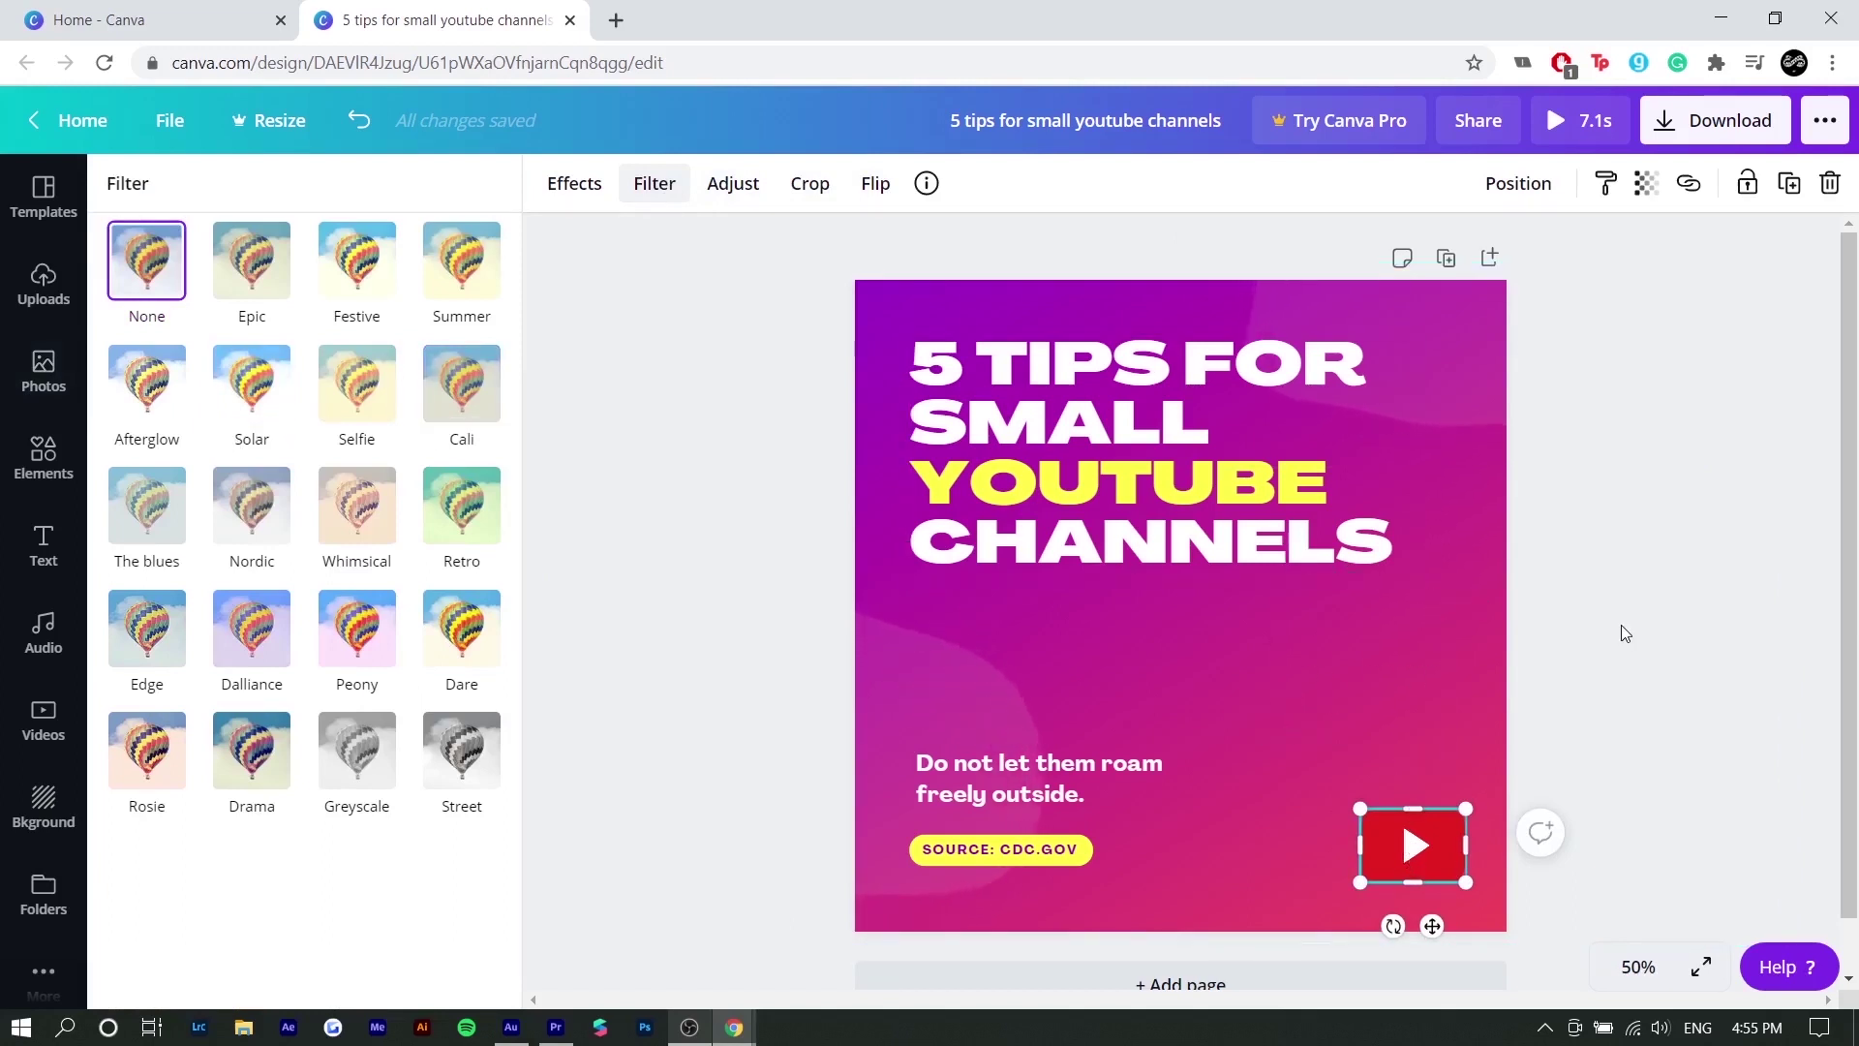
pyautogui.click(986, 804)
# Replace the caption with the channel's YouTube URL and widen its box to one line.
pyautogui.click(983, 799)
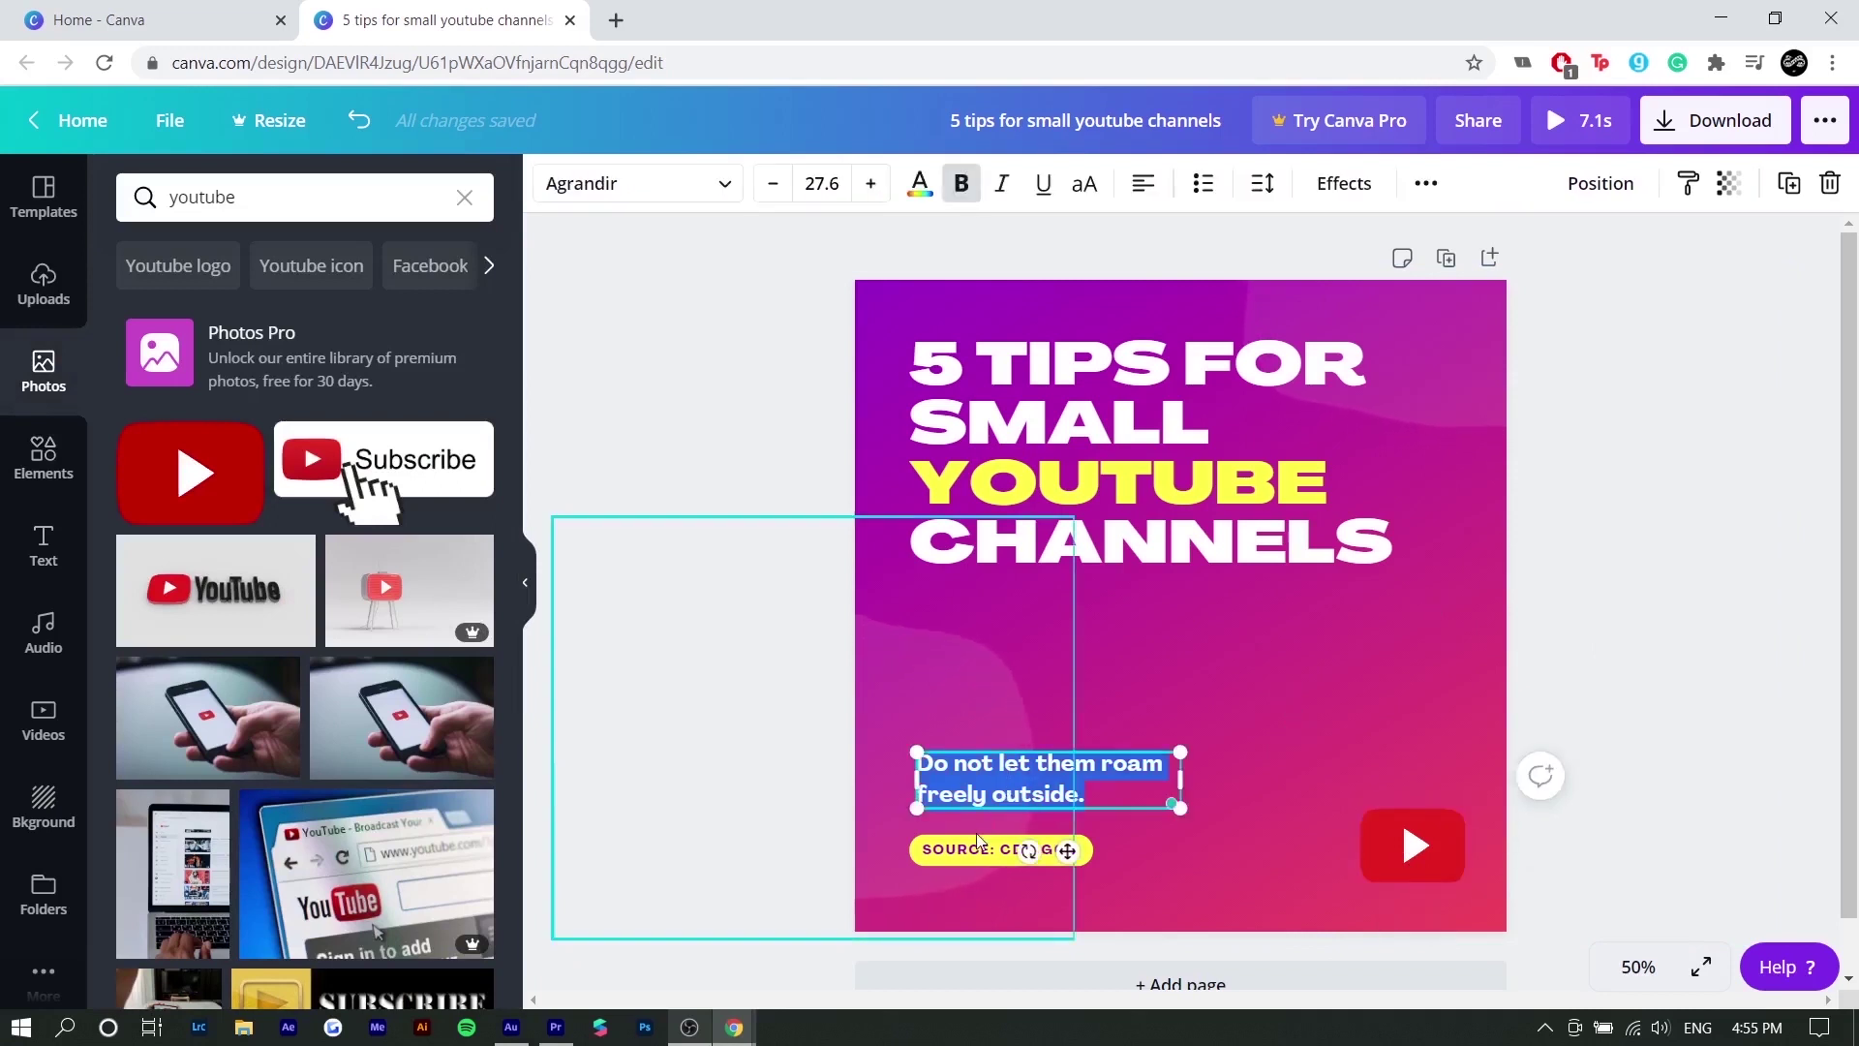
pyautogui.write('yout')
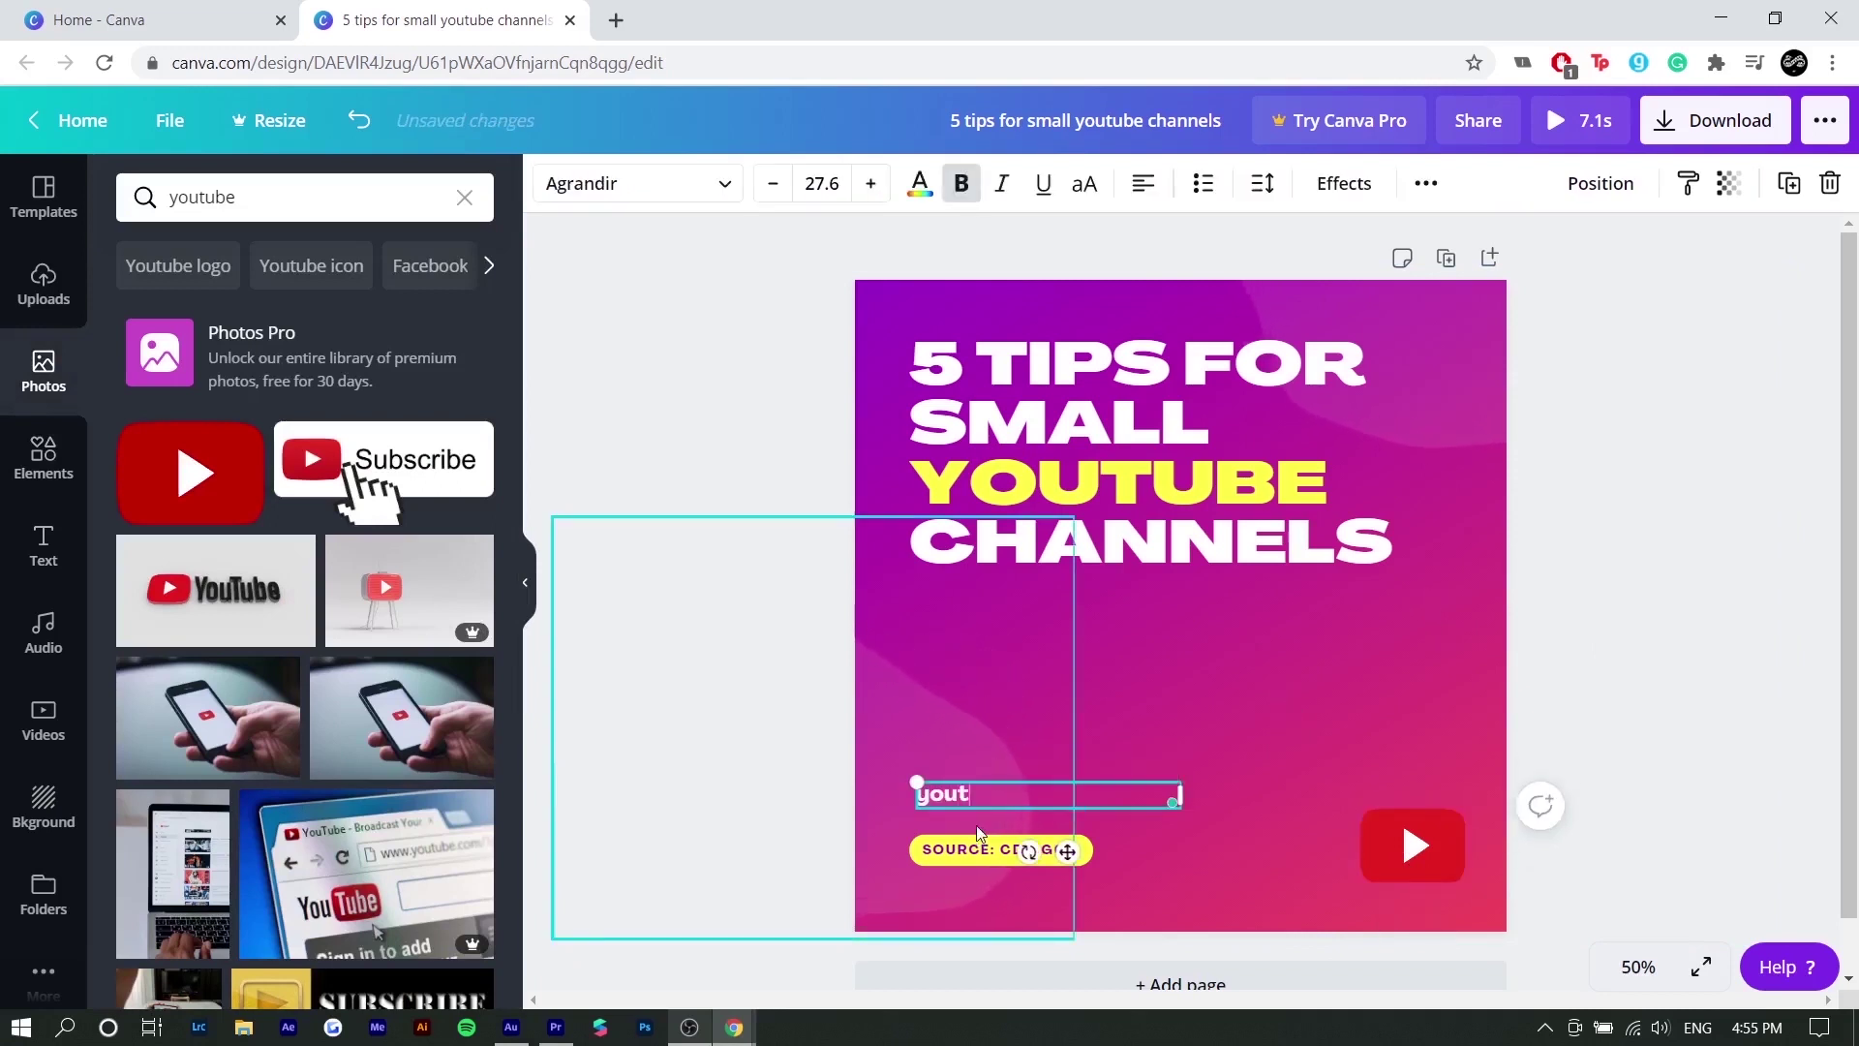
pyautogui.write('ube.com/stevenvan')
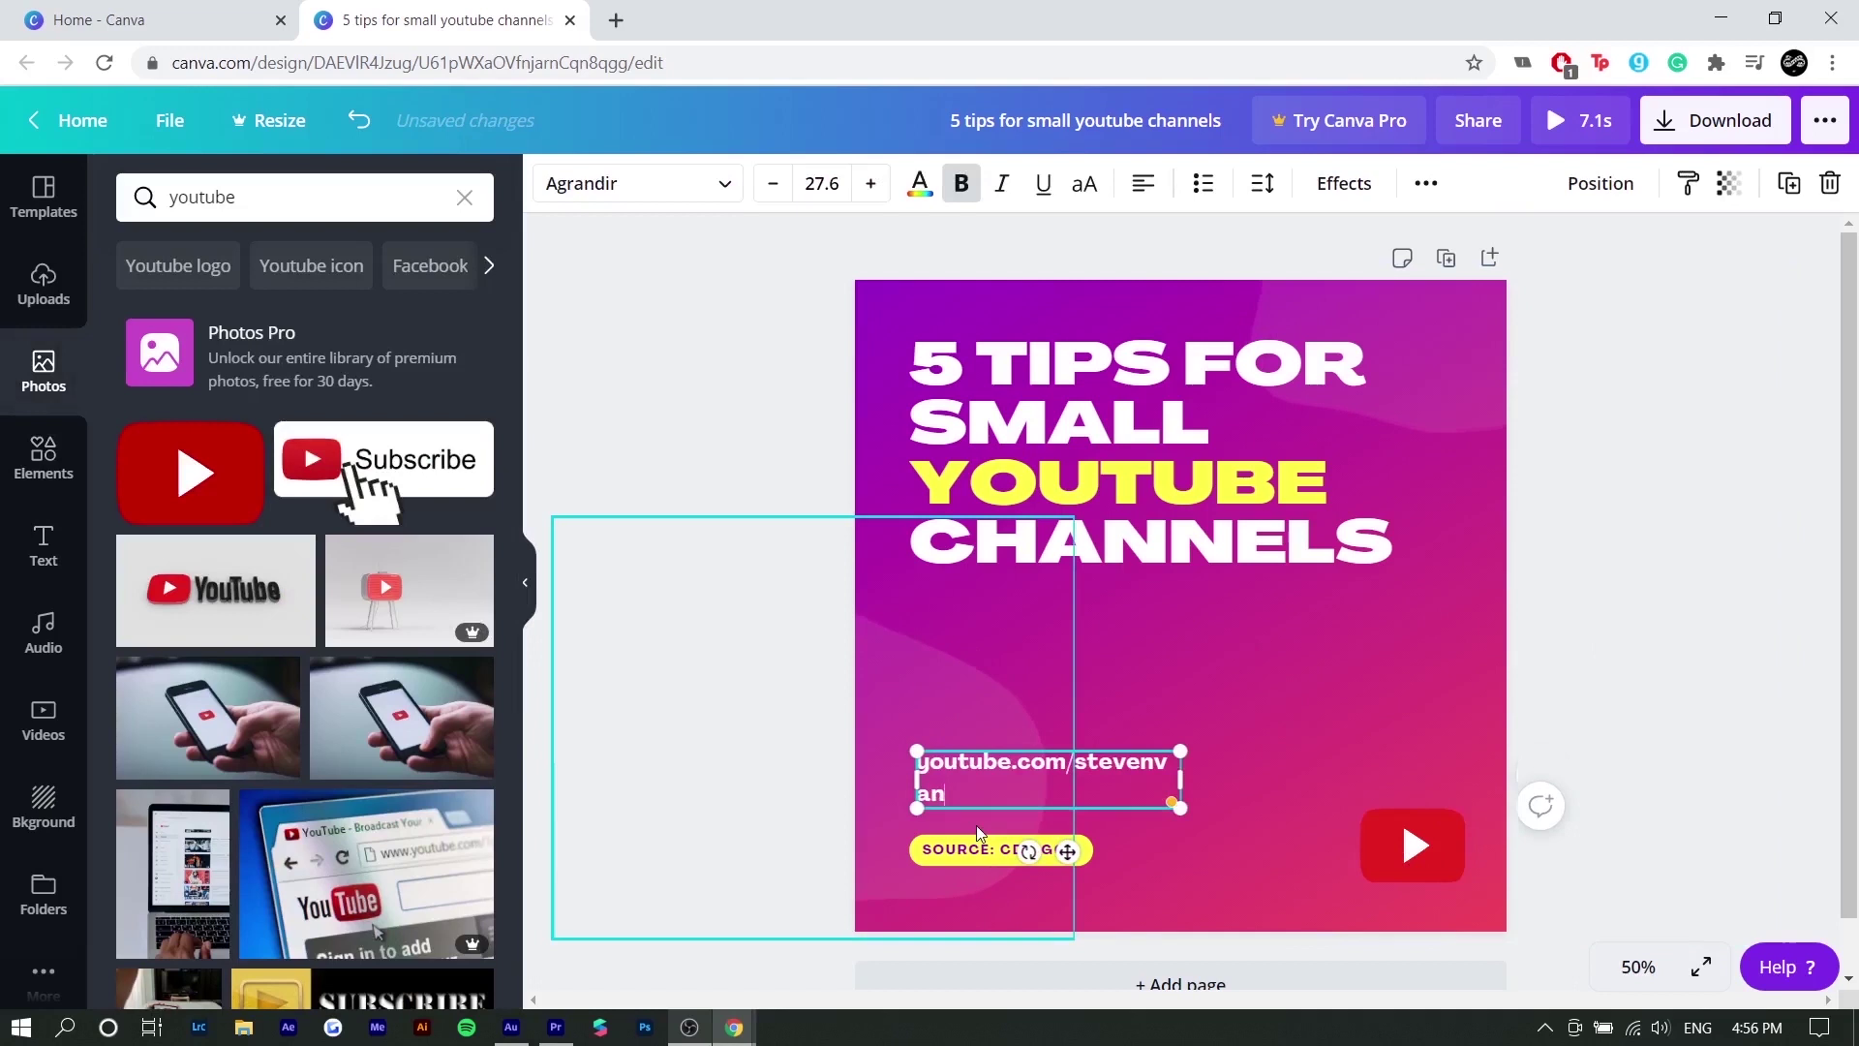
pyautogui.moveTo(1180, 796); pyautogui.dragTo(1278, 795)
pyautogui.click(888, 884)
# Change the SOURCE: CDC.GOV tag text to the channel's handle.
pyautogui.doubleClick(971, 852)
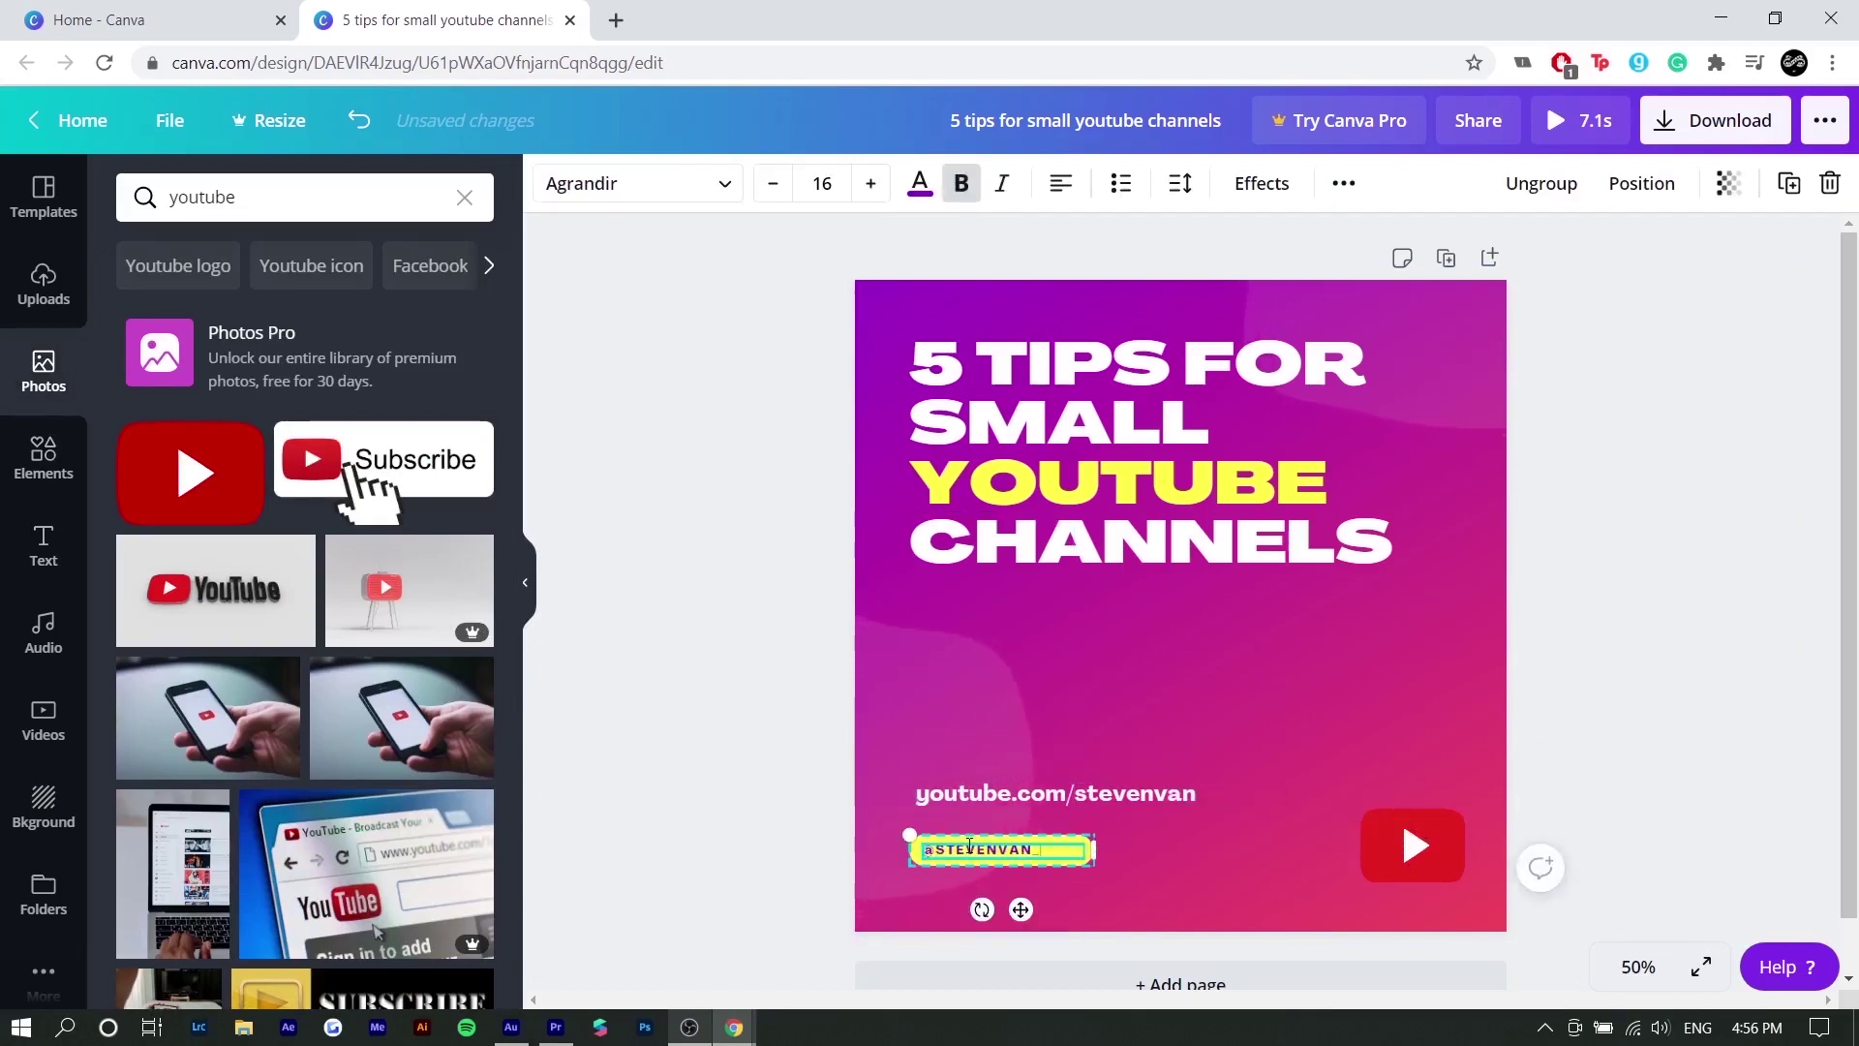
pyautogui.click(1686, 662)
pyautogui.moveTo(553, 519); pyautogui.dragTo(1075, 934)
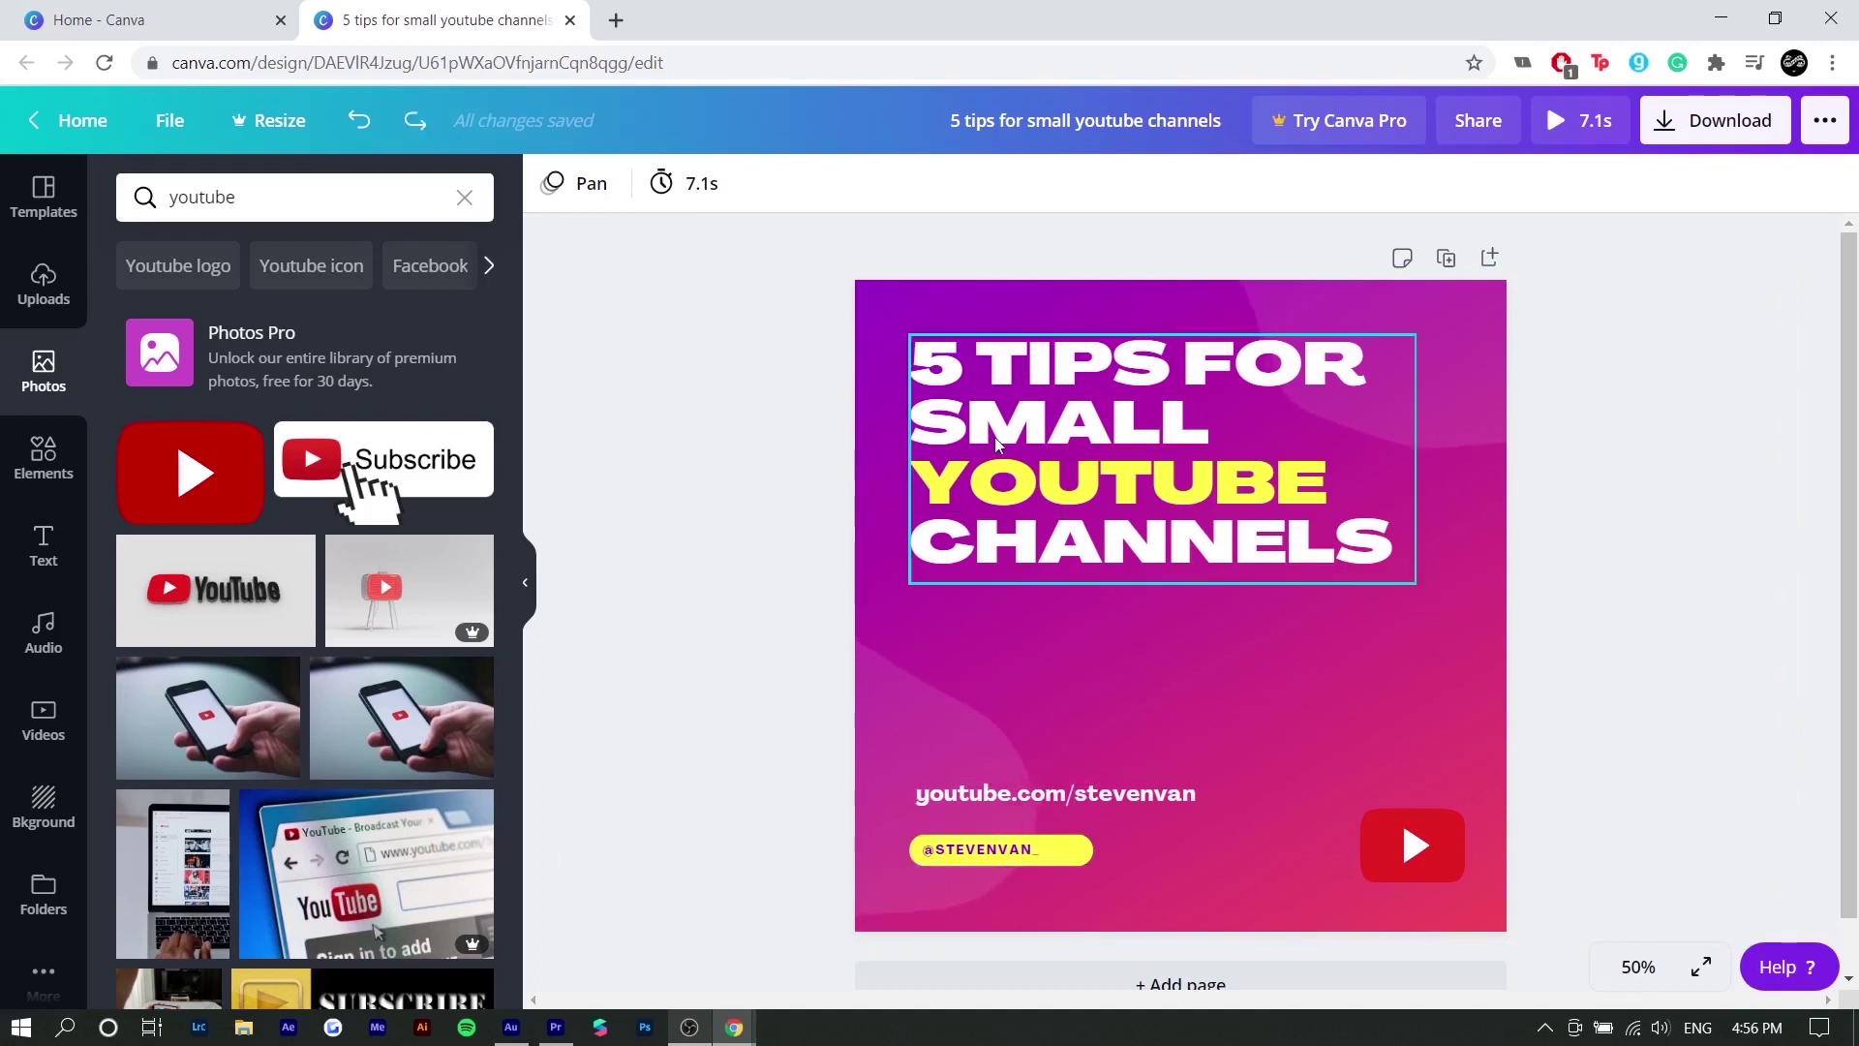
pyautogui.click(997, 444)
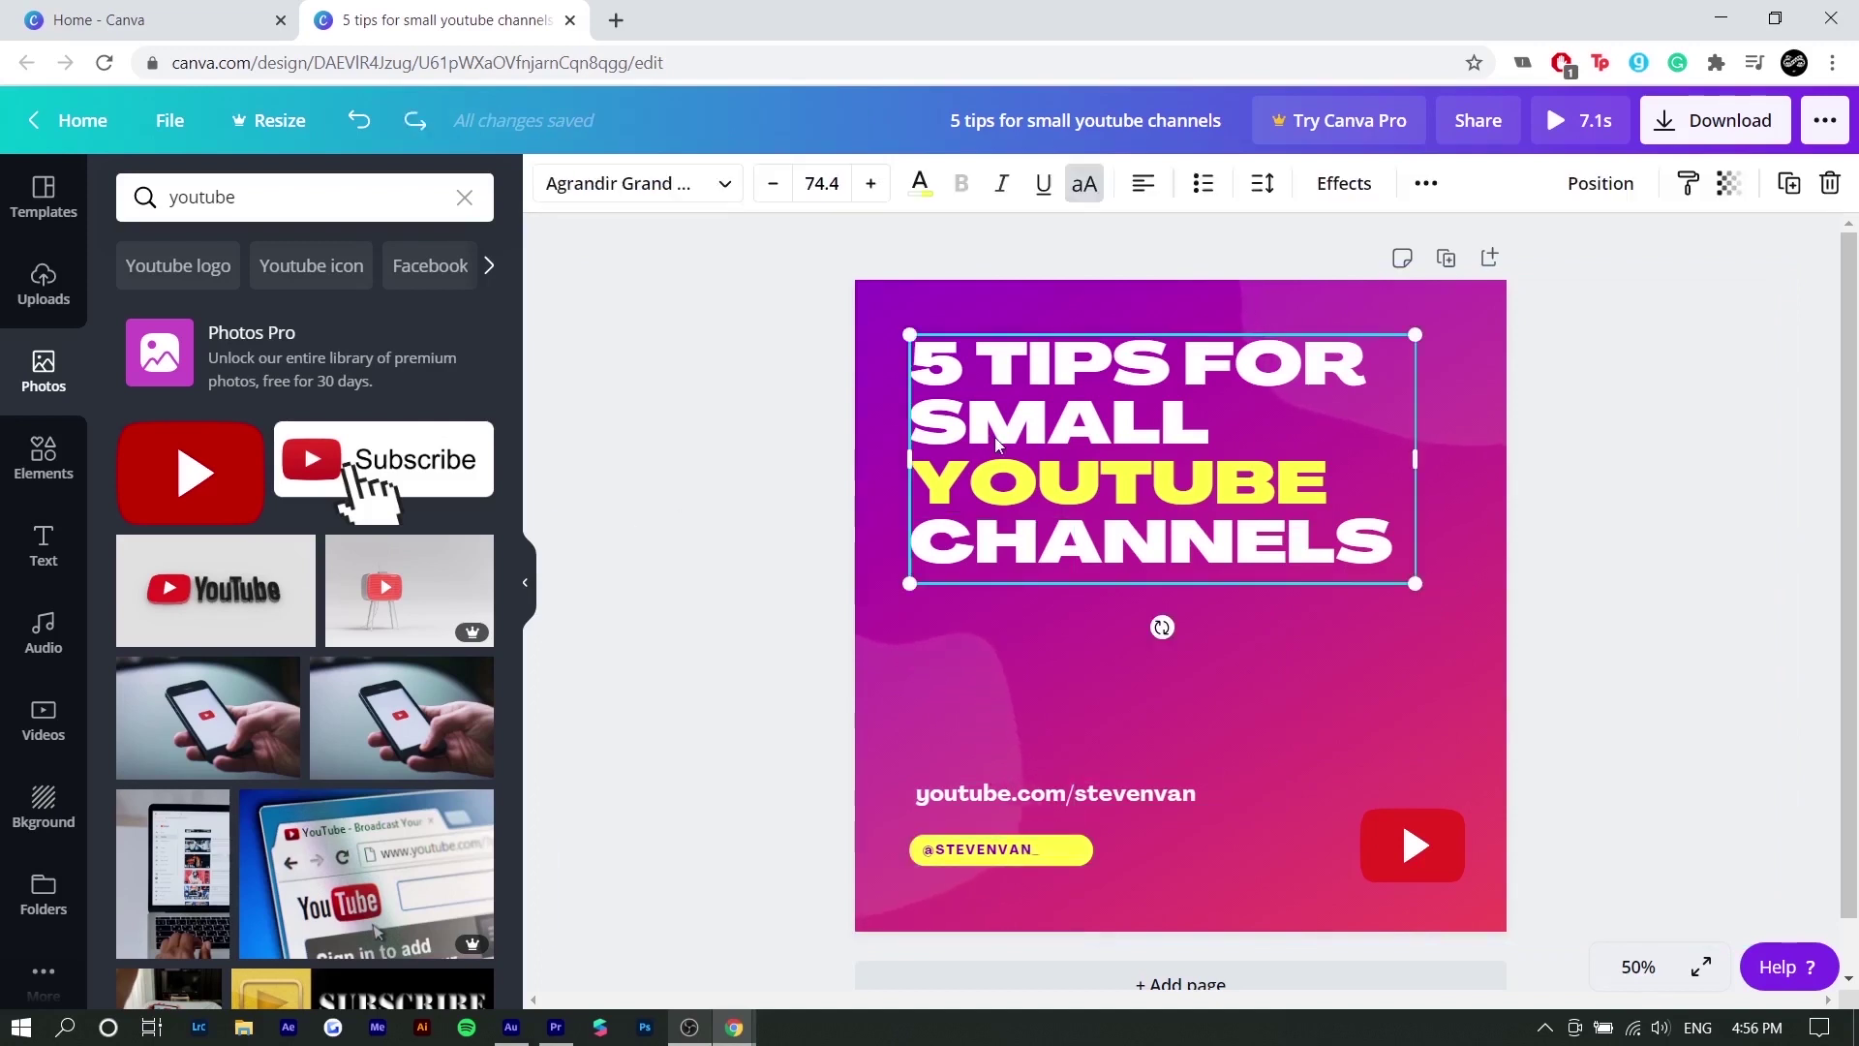
pyautogui.click(1344, 189)
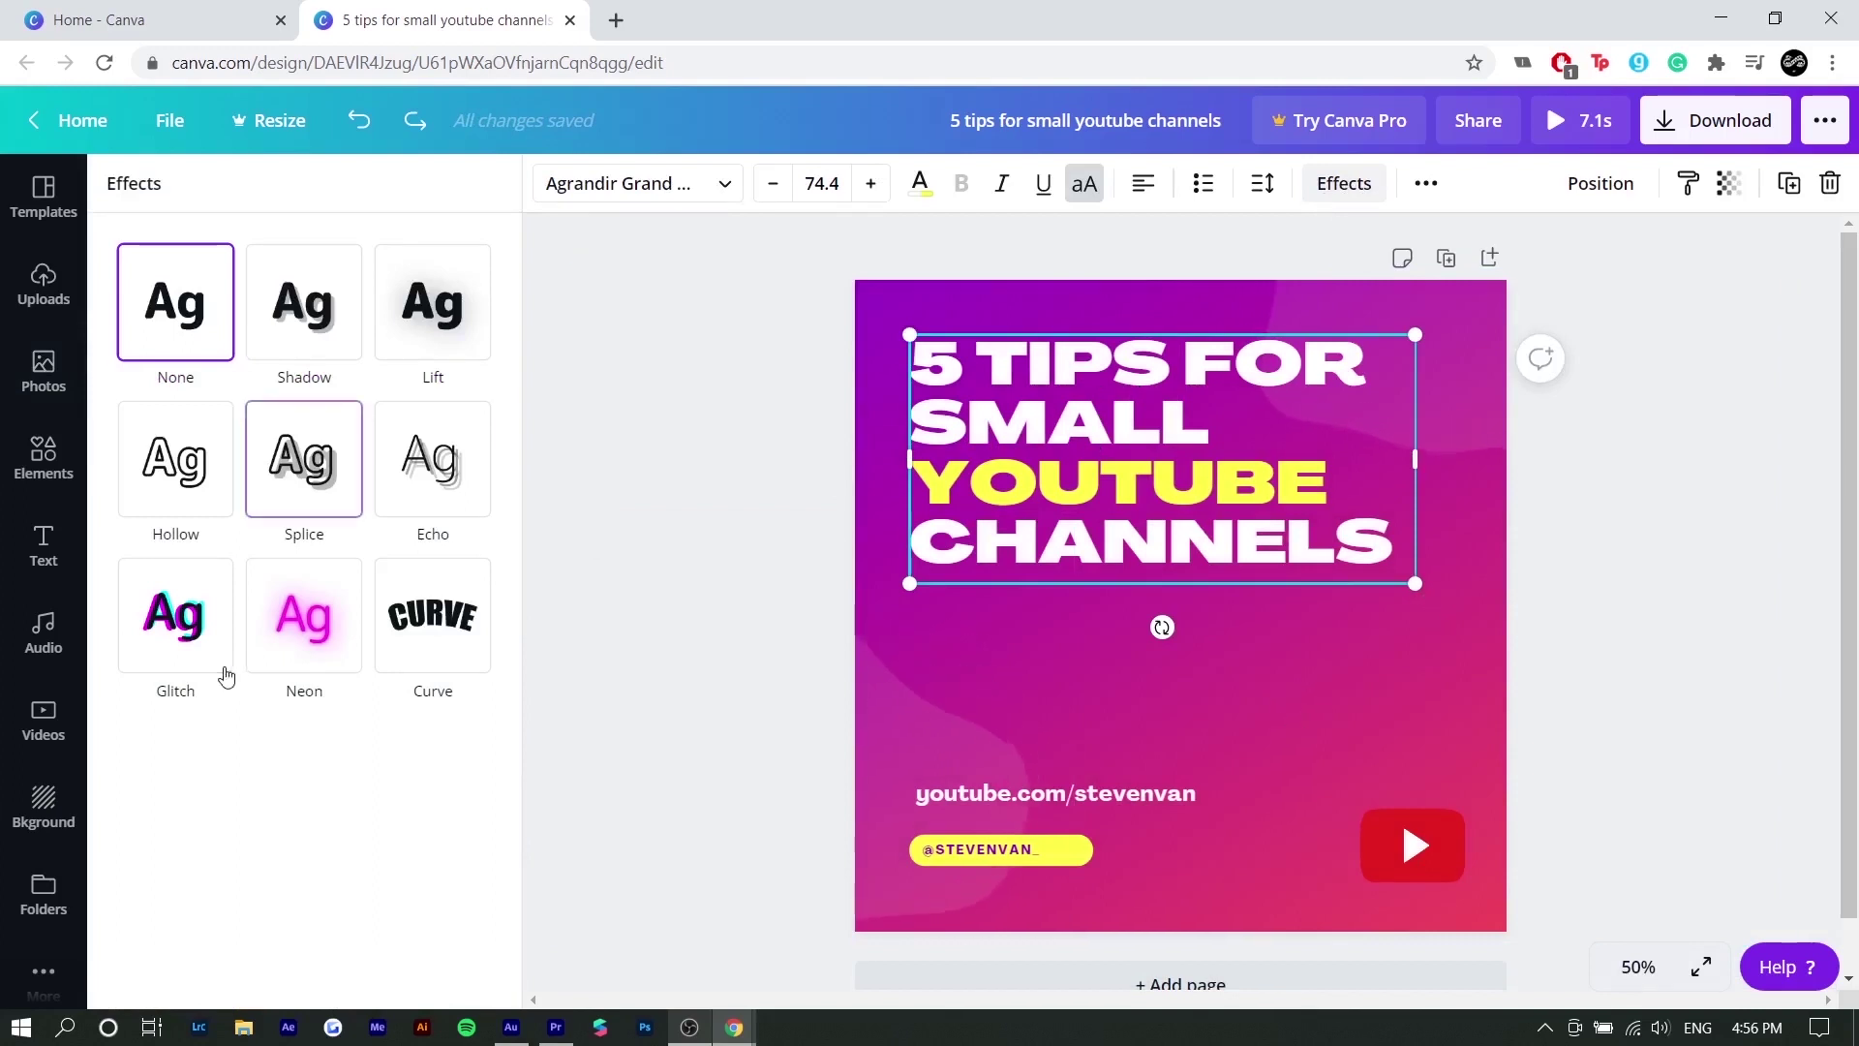
pyautogui.click(303, 615)
pyautogui.click(202, 624)
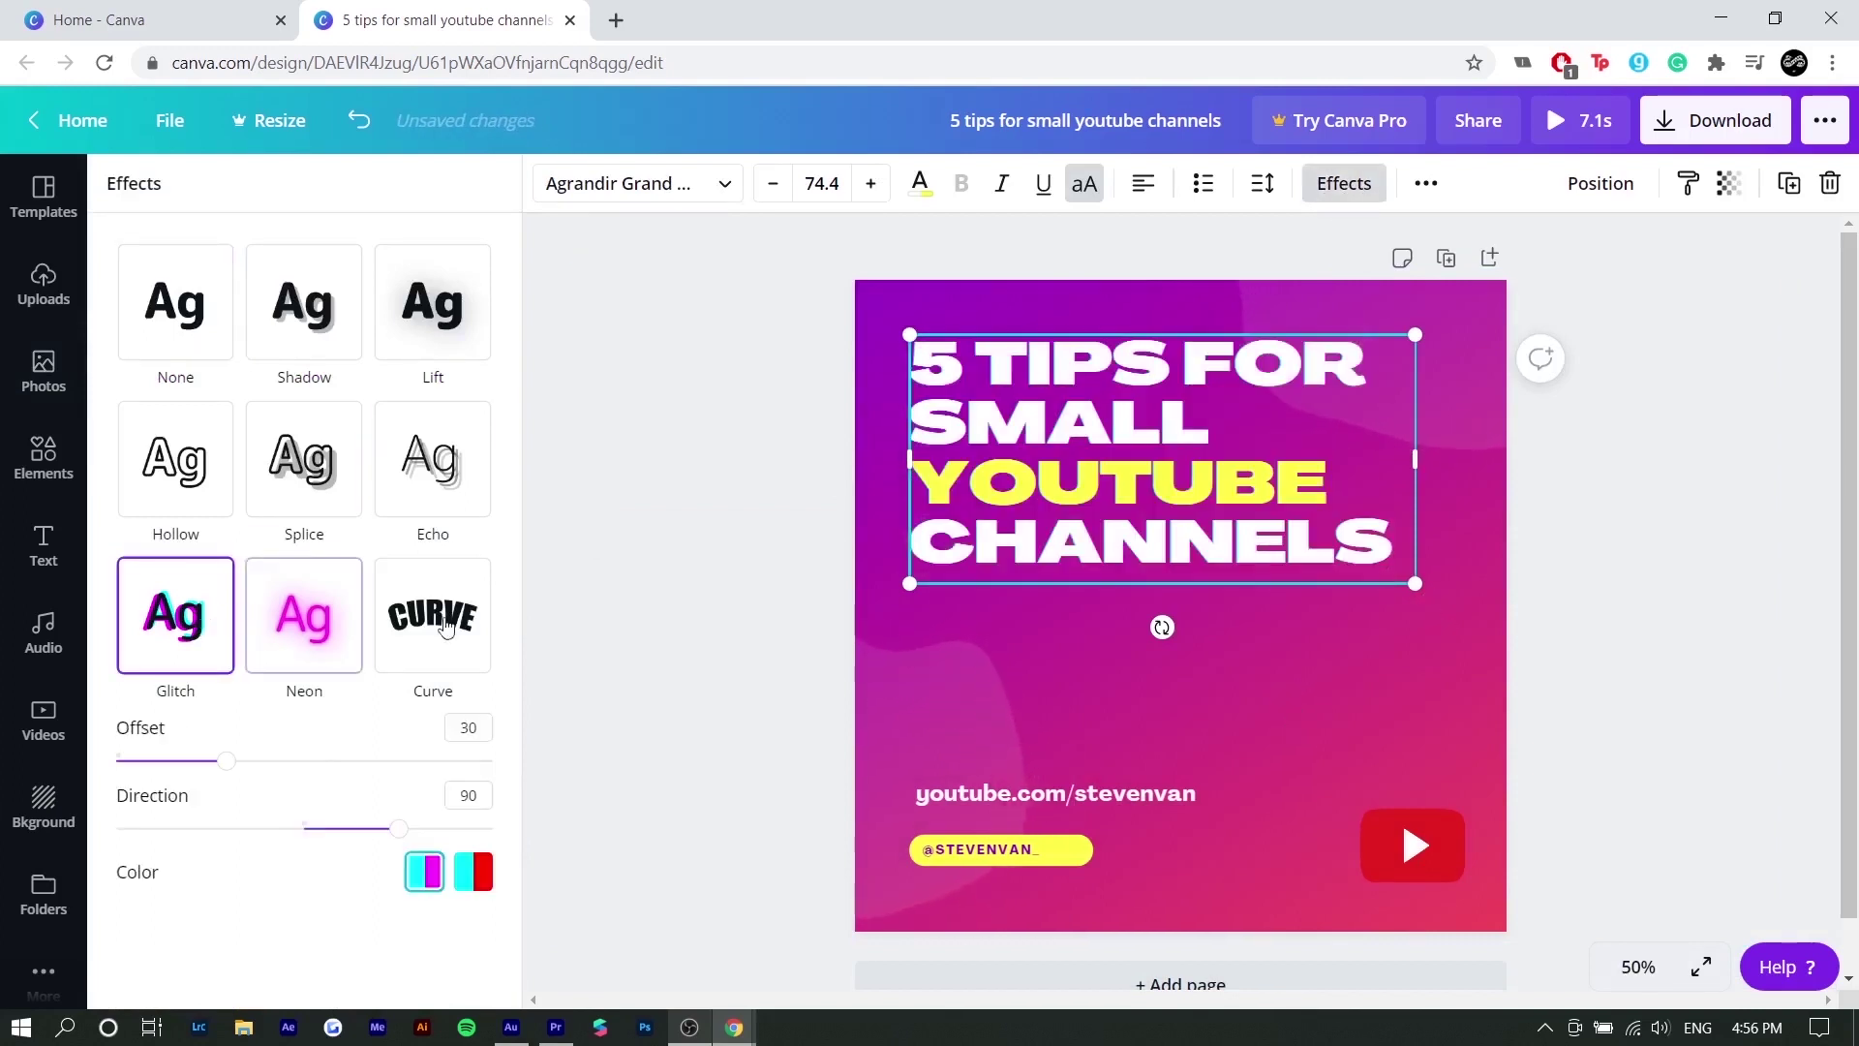
pyautogui.click(465, 616)
pyautogui.hotkey('ctrl', 'z')
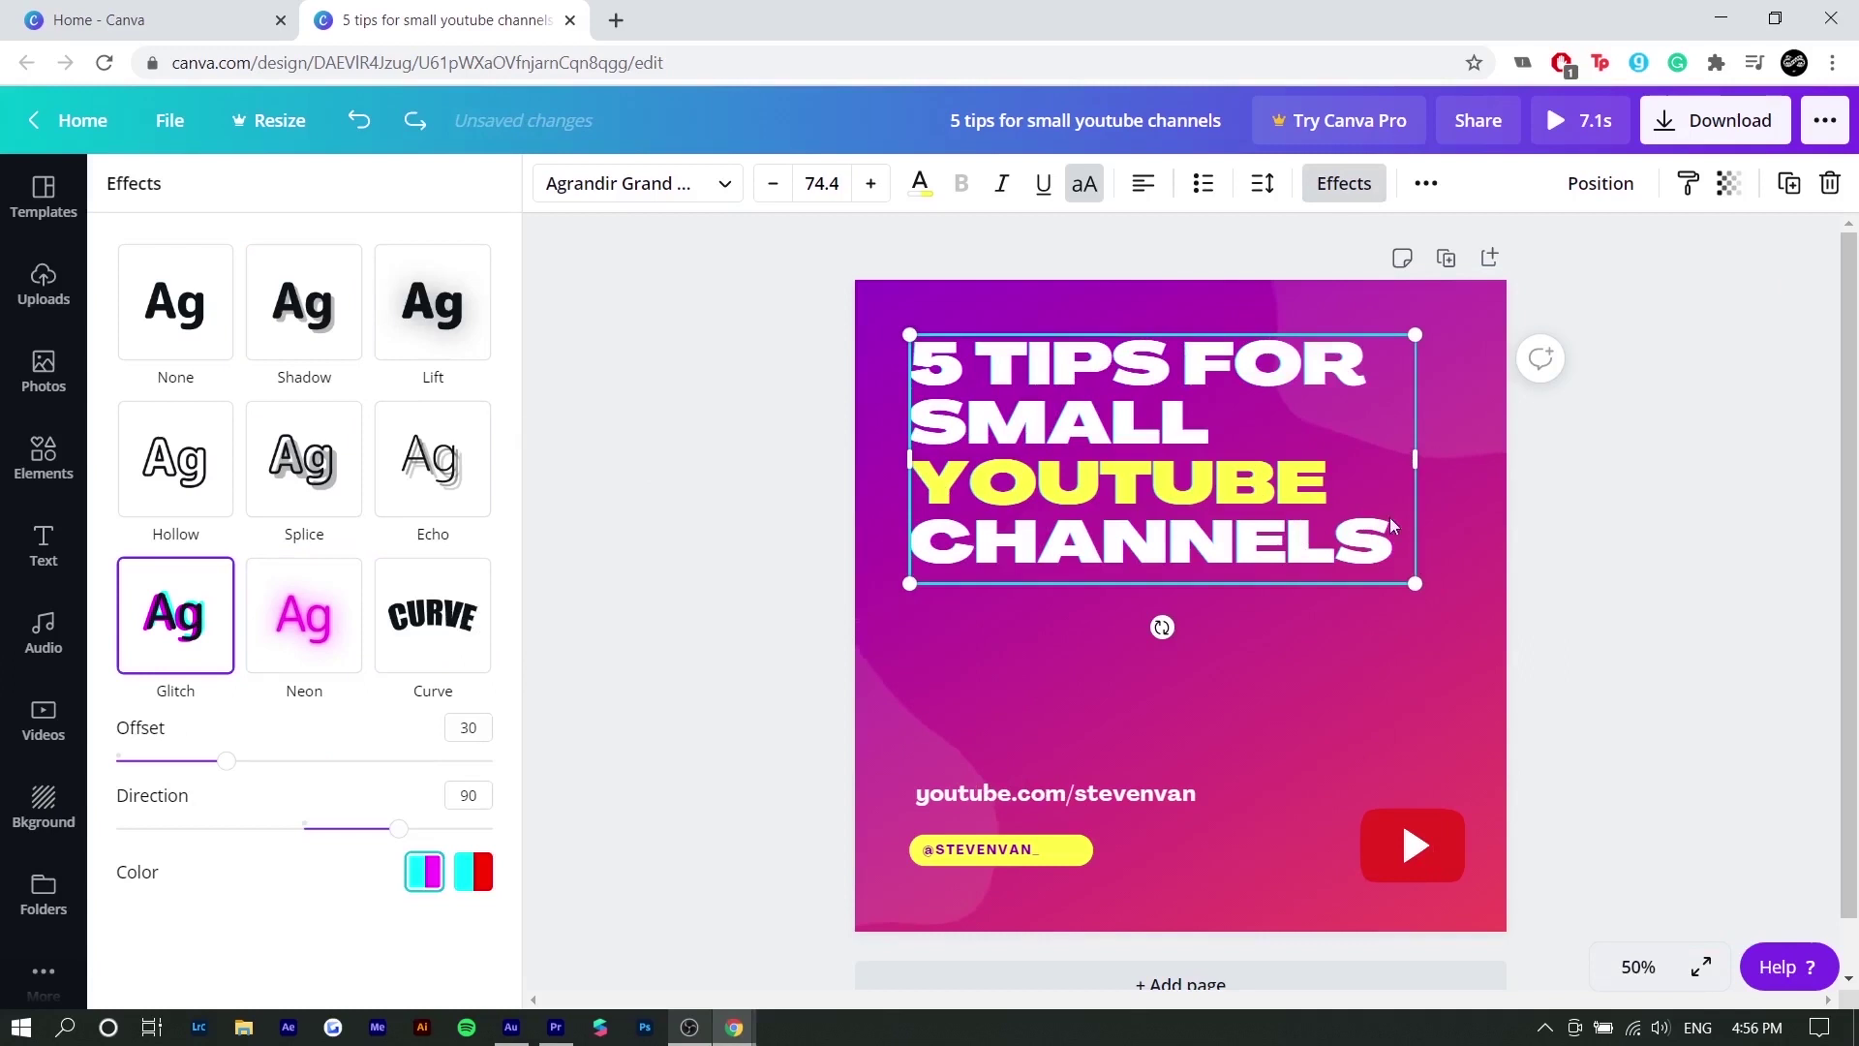
pyautogui.click(169, 346)
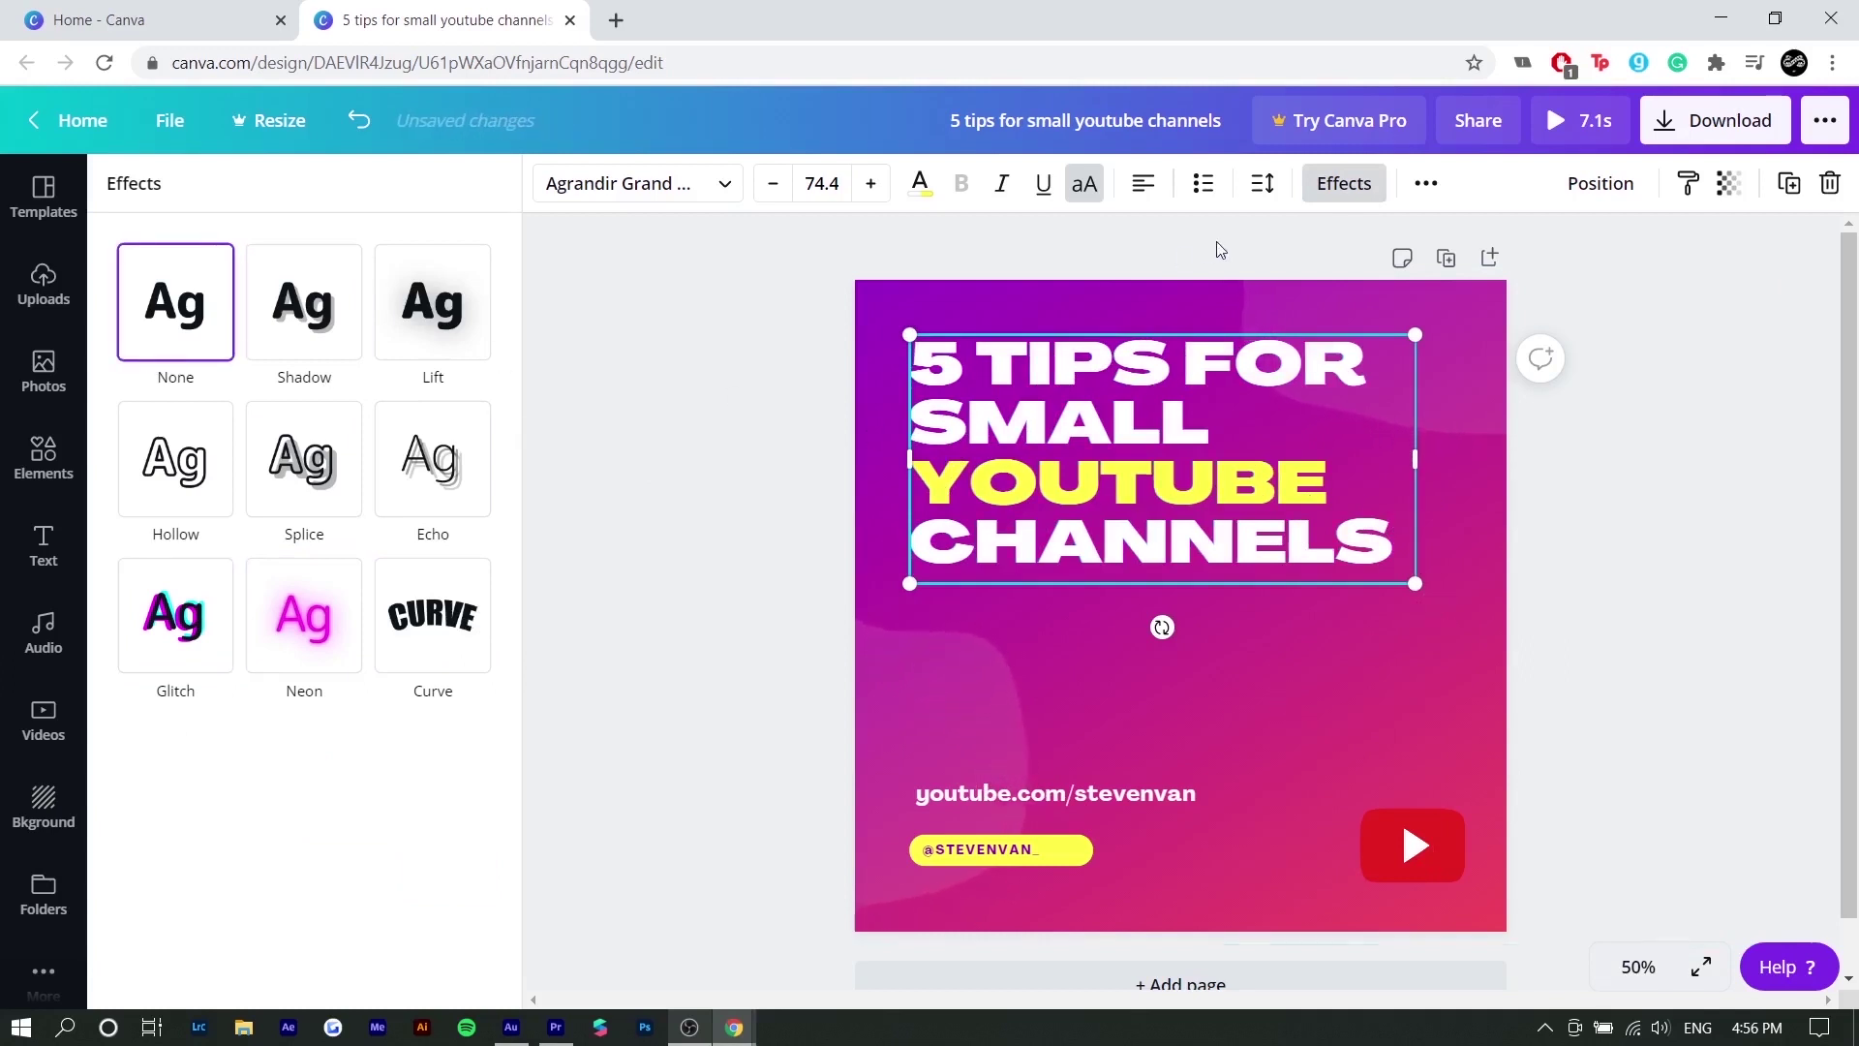
pyautogui.click(1148, 194)
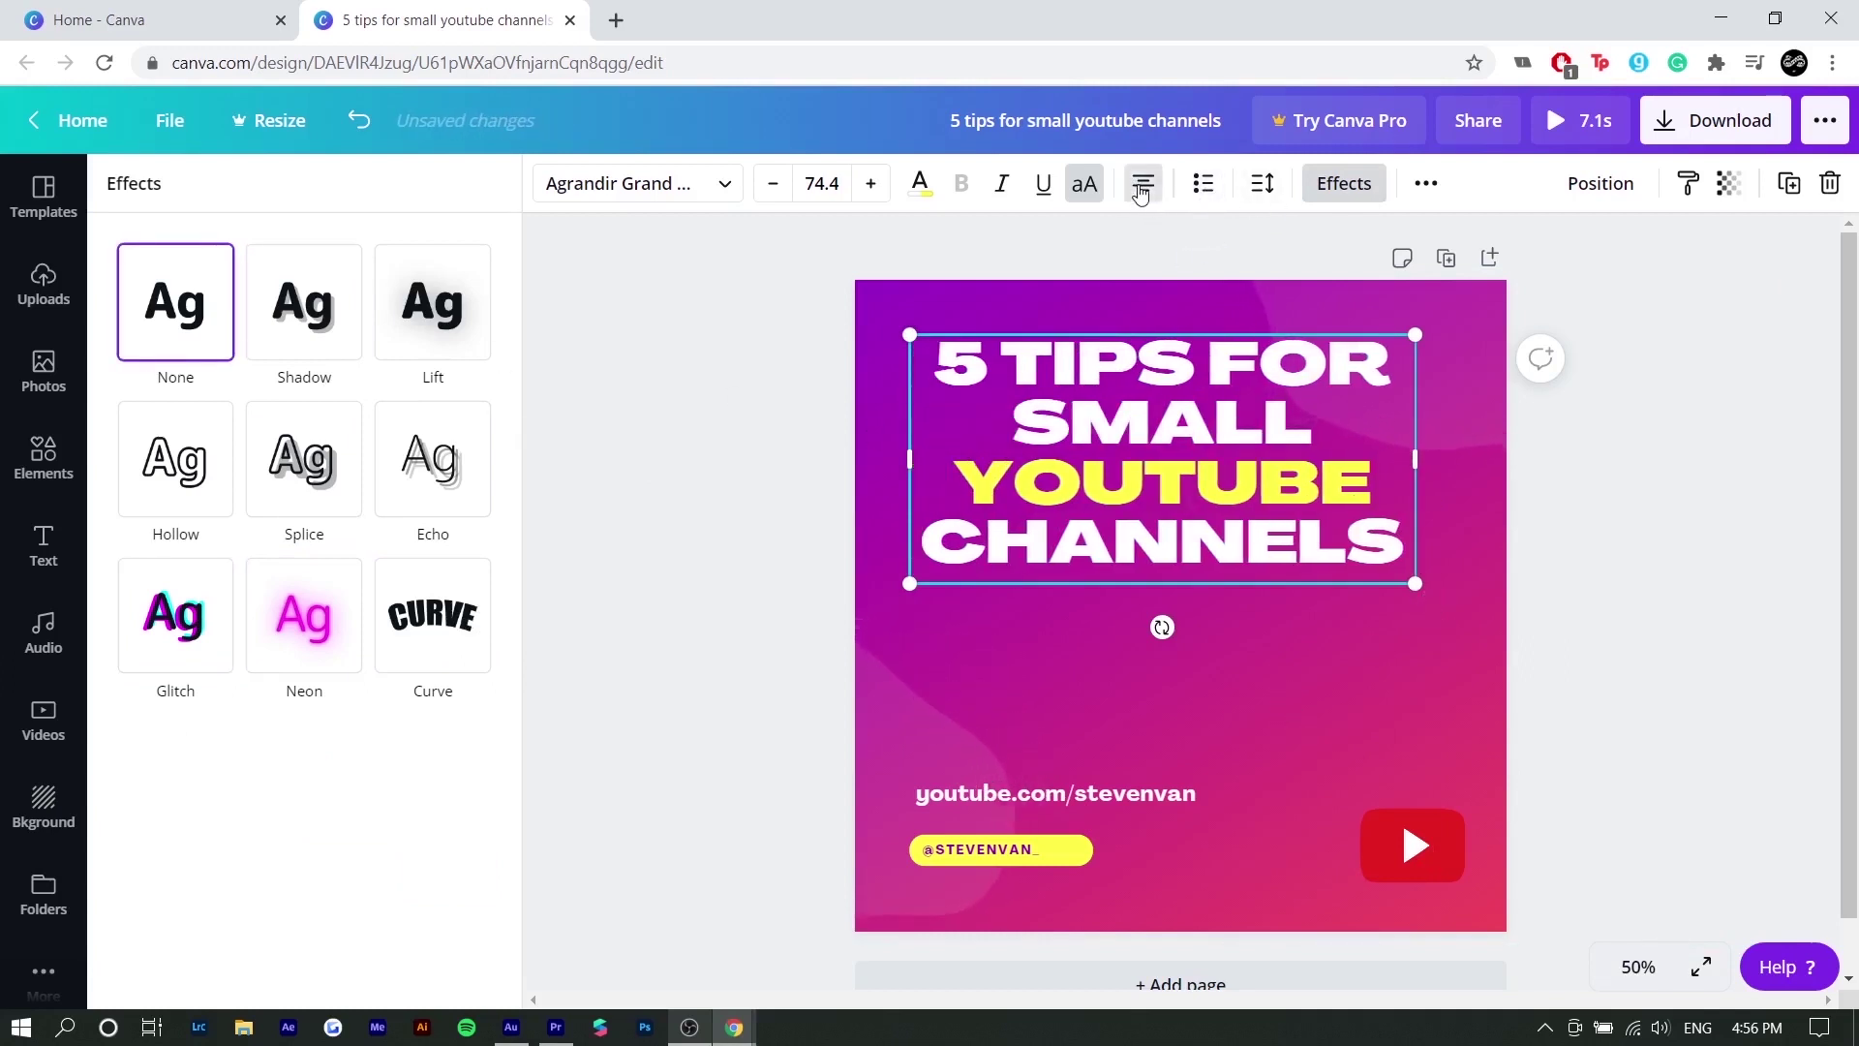
pyautogui.click(1143, 186)
pyautogui.click(1142, 186)
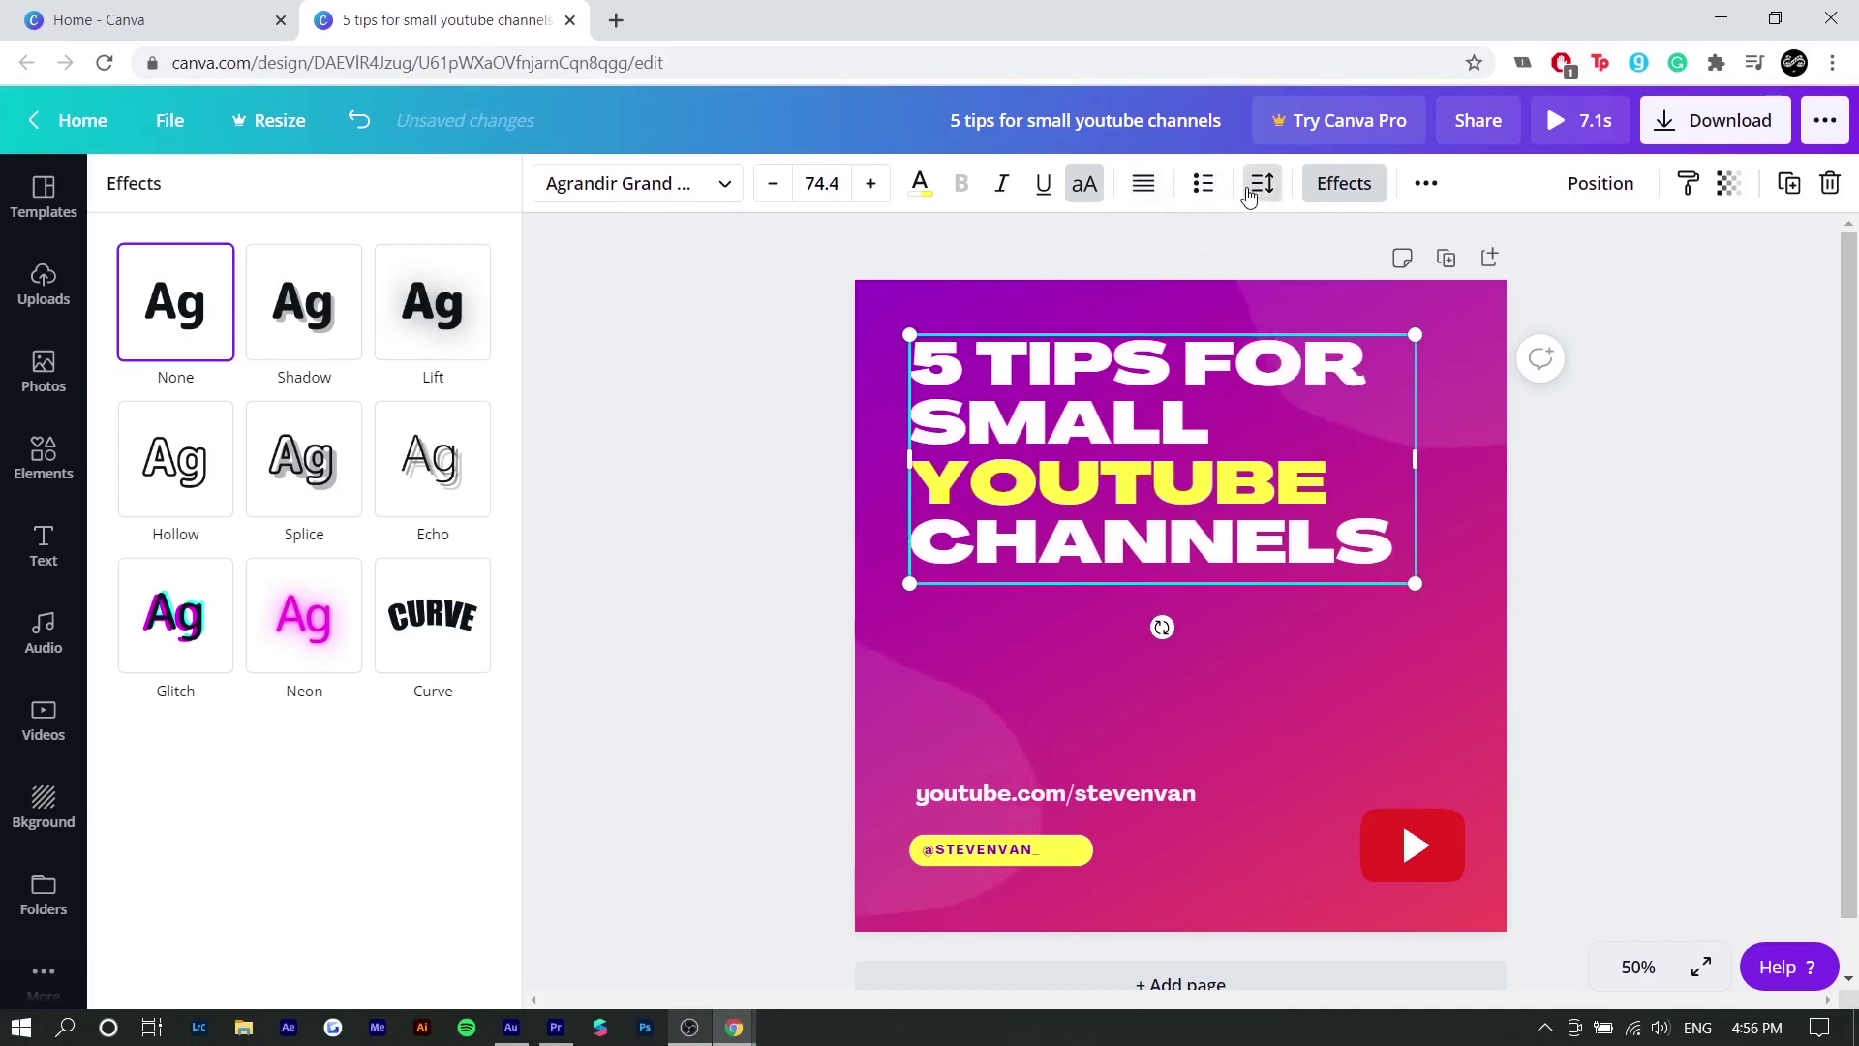
pyautogui.click(1255, 190)
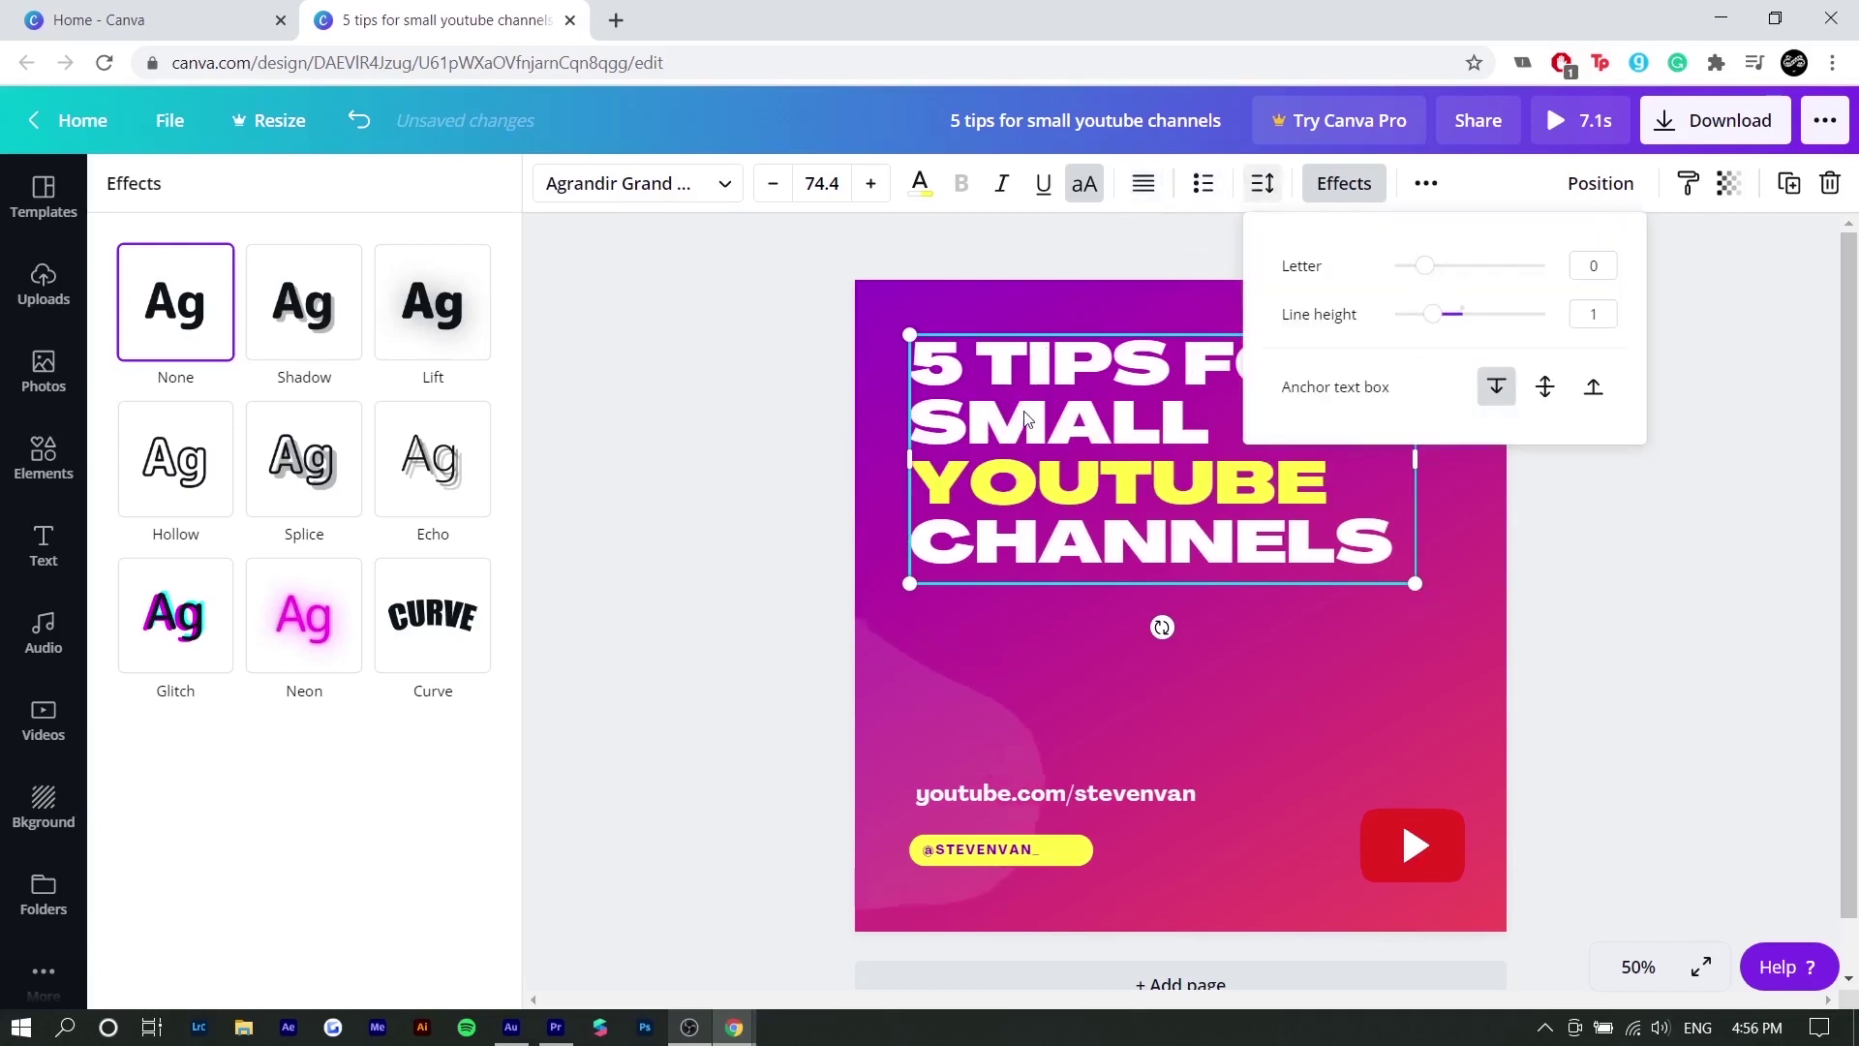
# Lock and then unlock the heading so it stays unchanged, then open the Elements library.
pyautogui.click(1631, 549)
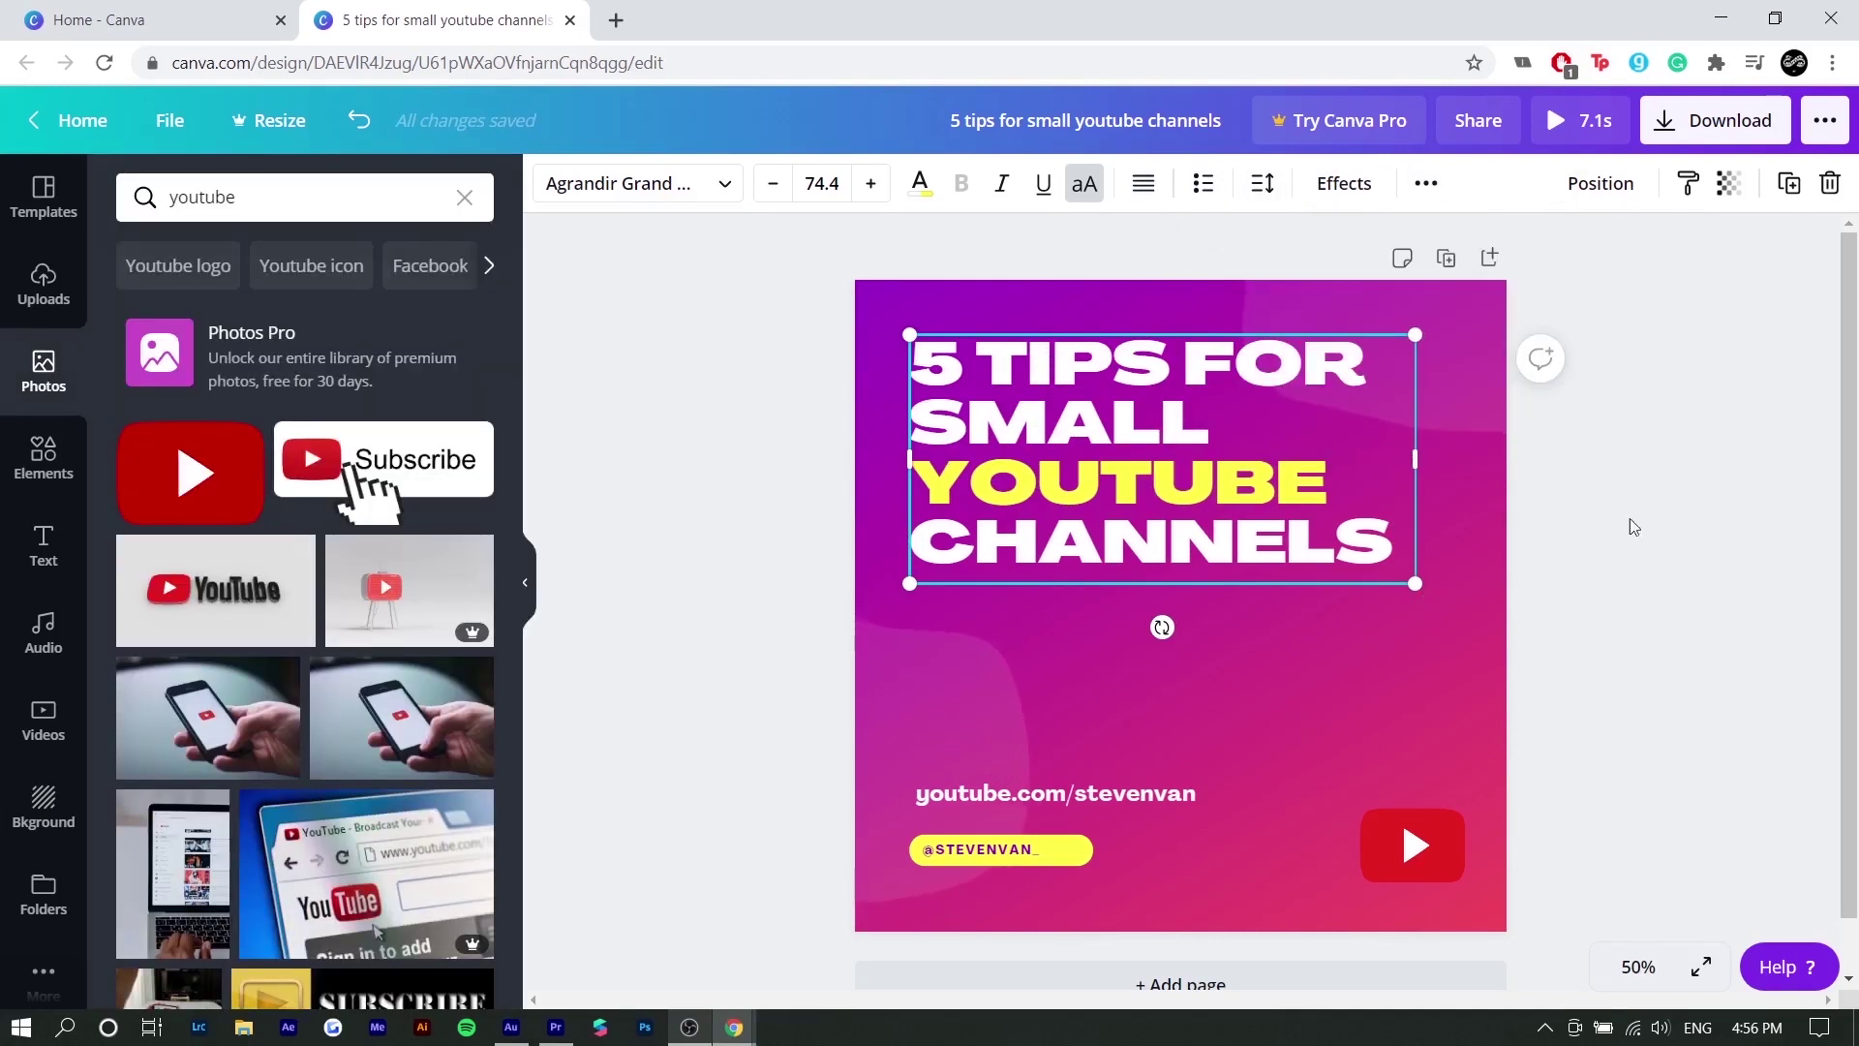
pyautogui.click(1423, 187)
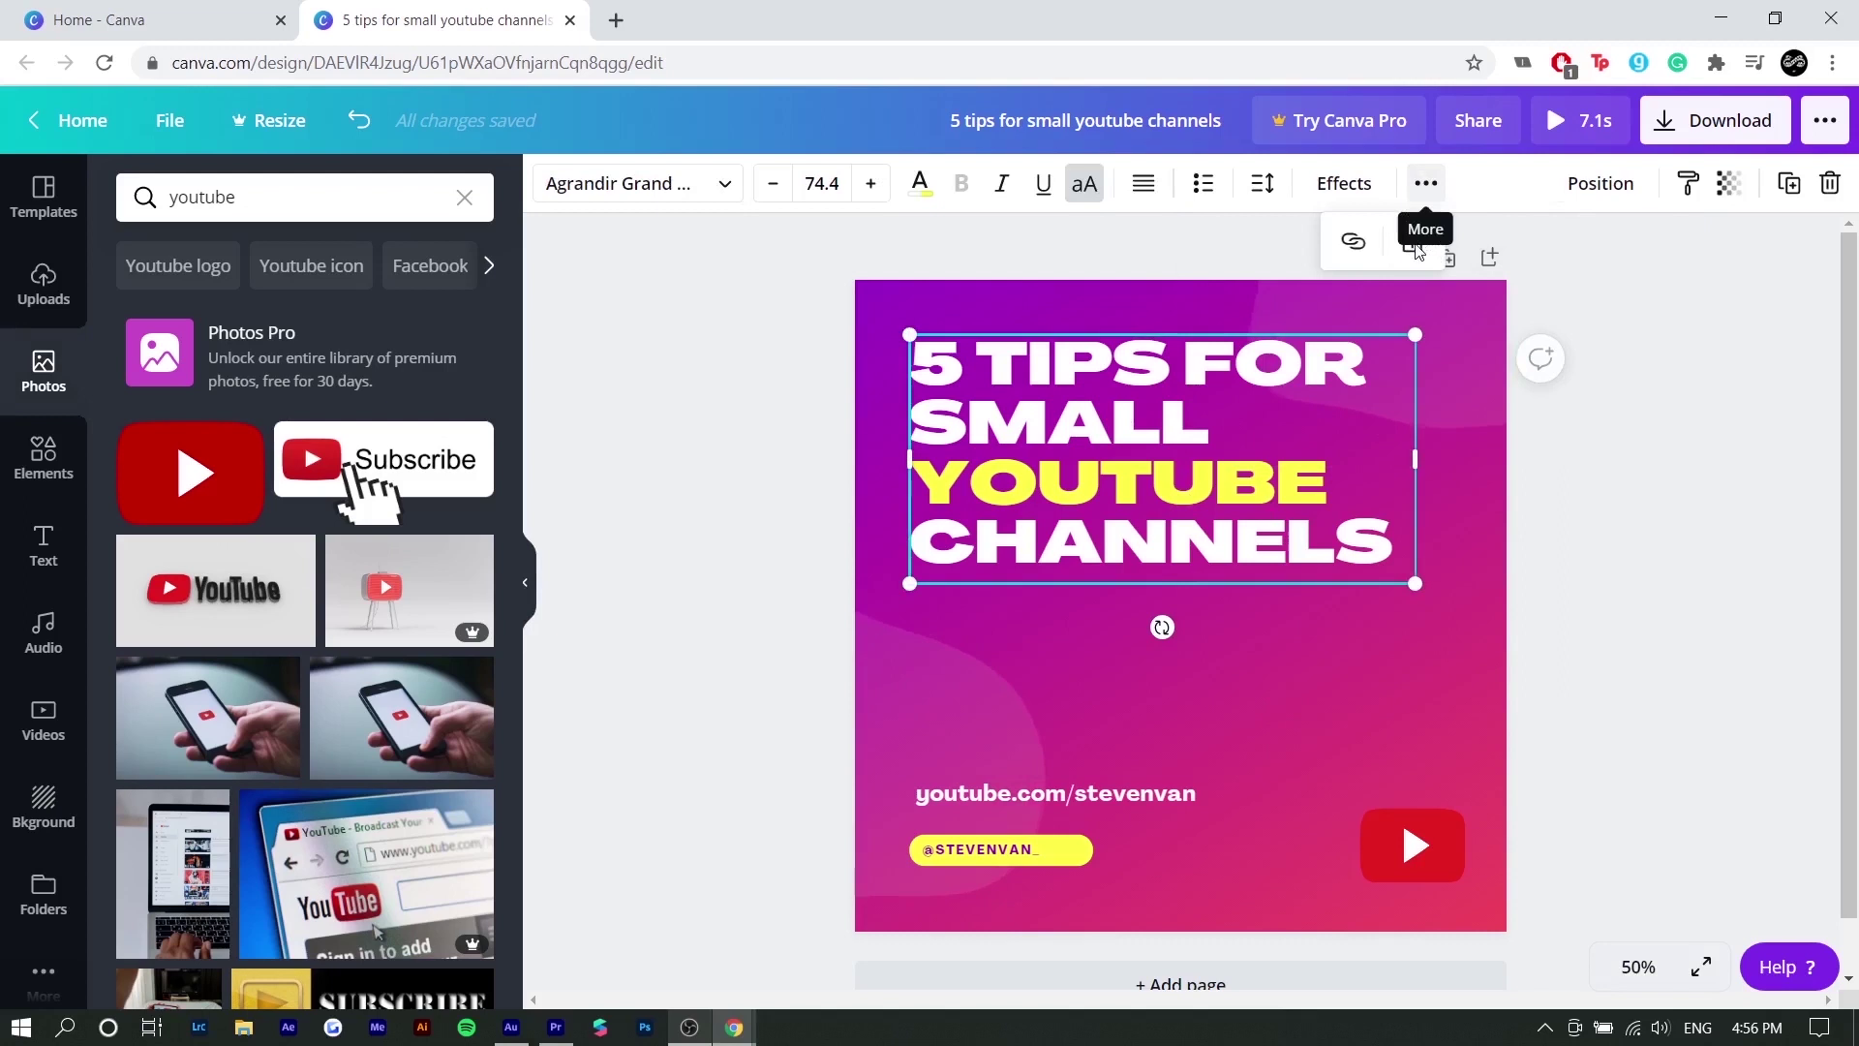
pyautogui.click(1412, 246)
pyautogui.moveTo(930, 858); pyautogui.dragTo(1436, 540)
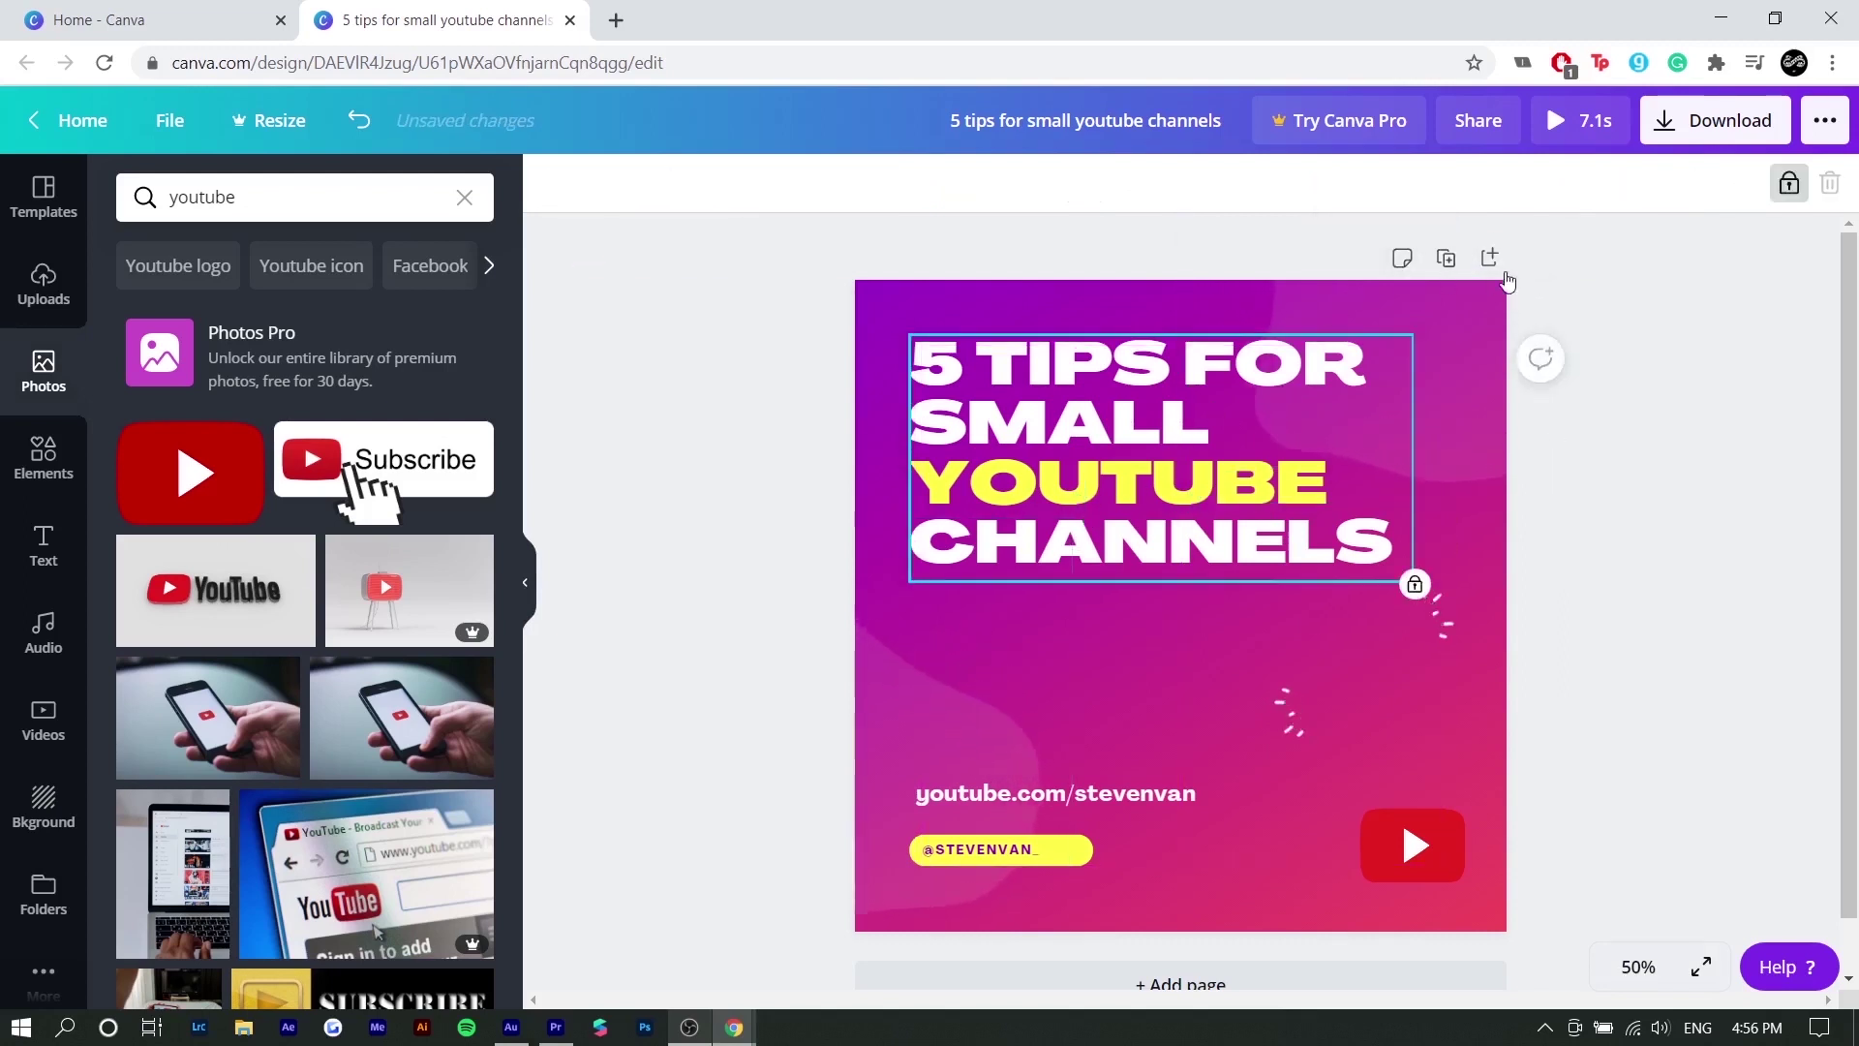
pyautogui.click(1789, 183)
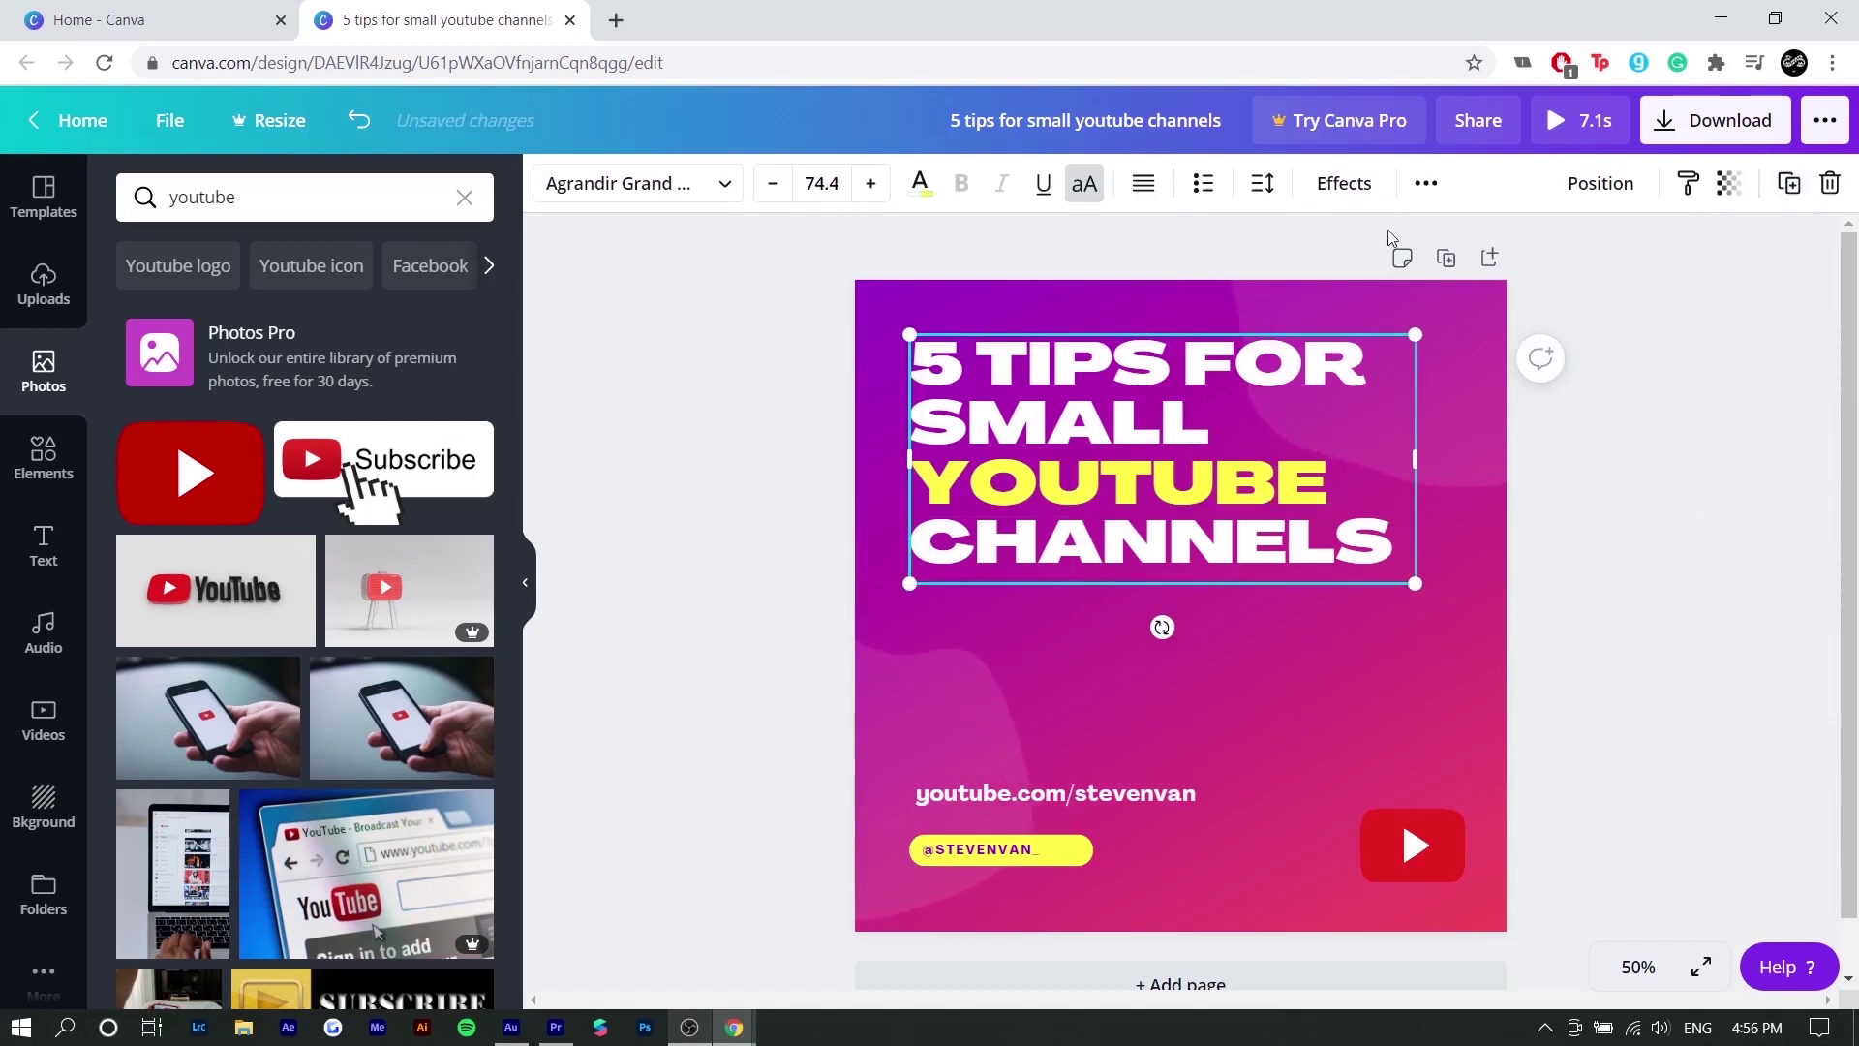
pyautogui.click(1428, 183)
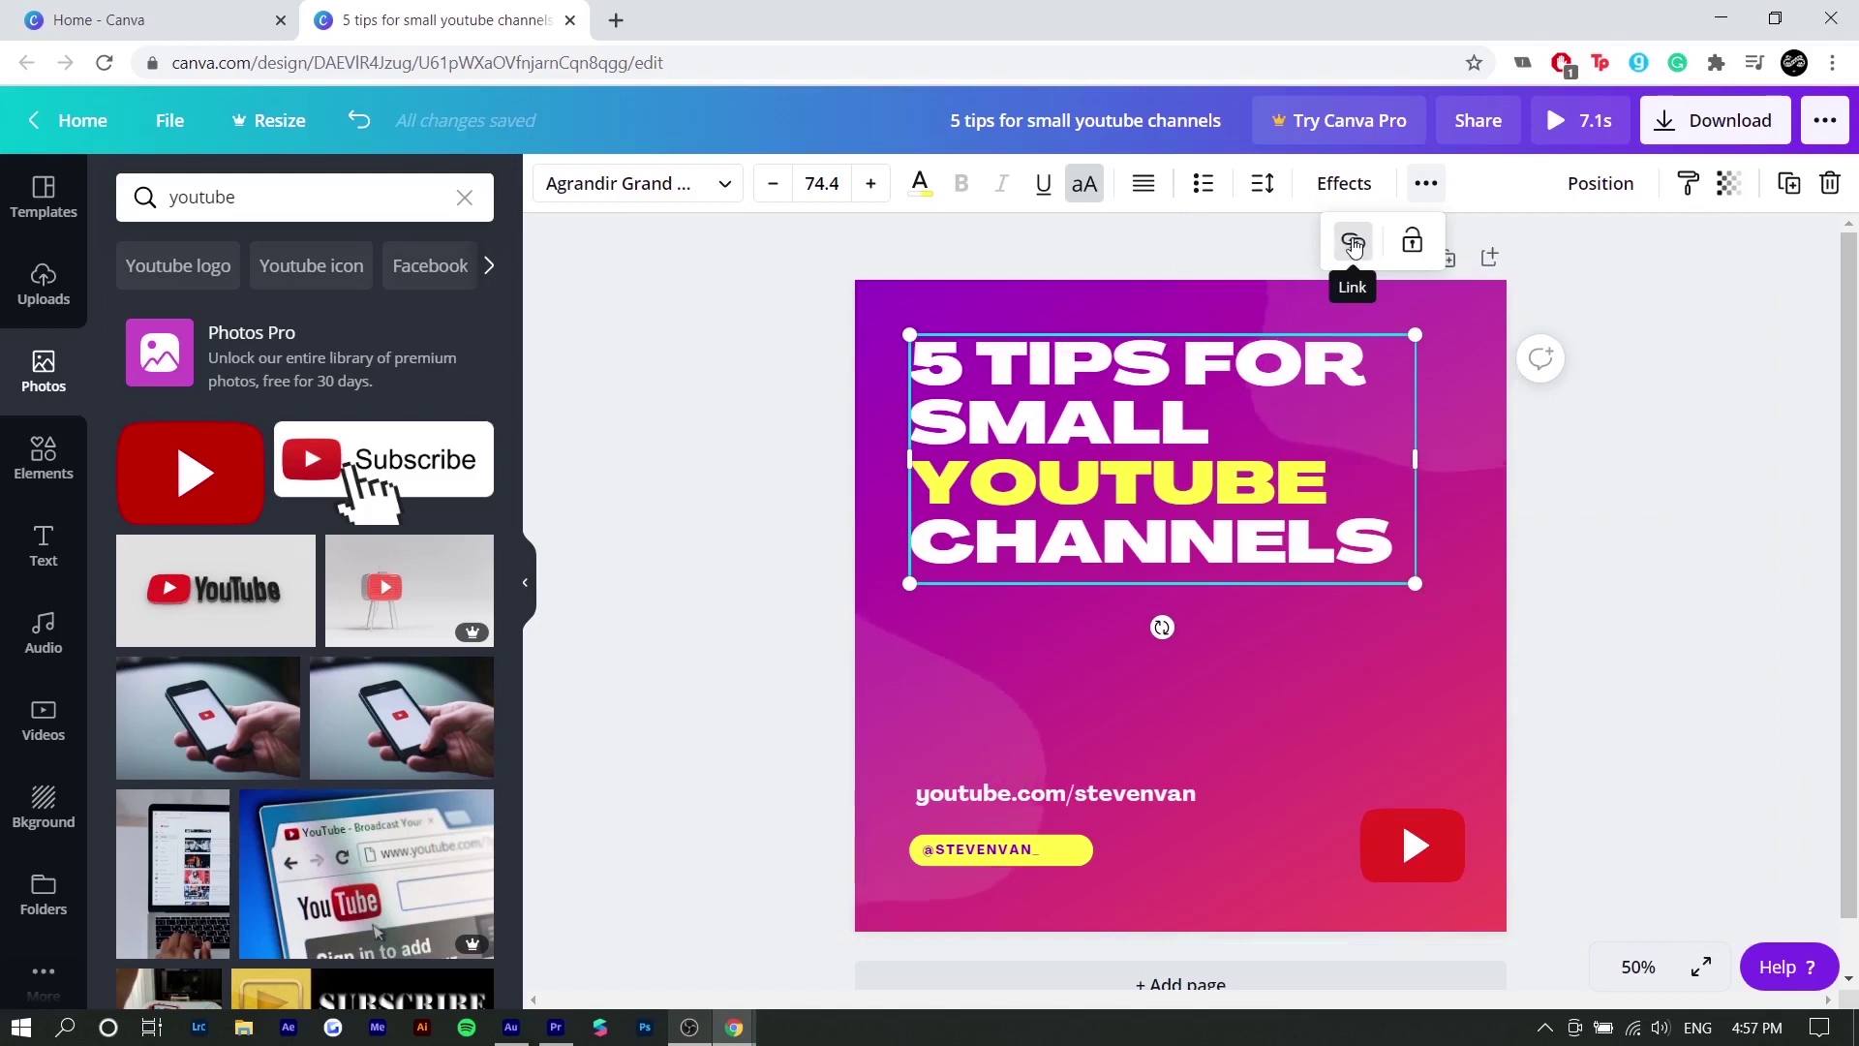
pyautogui.click(1653, 602)
pyautogui.click(44, 456)
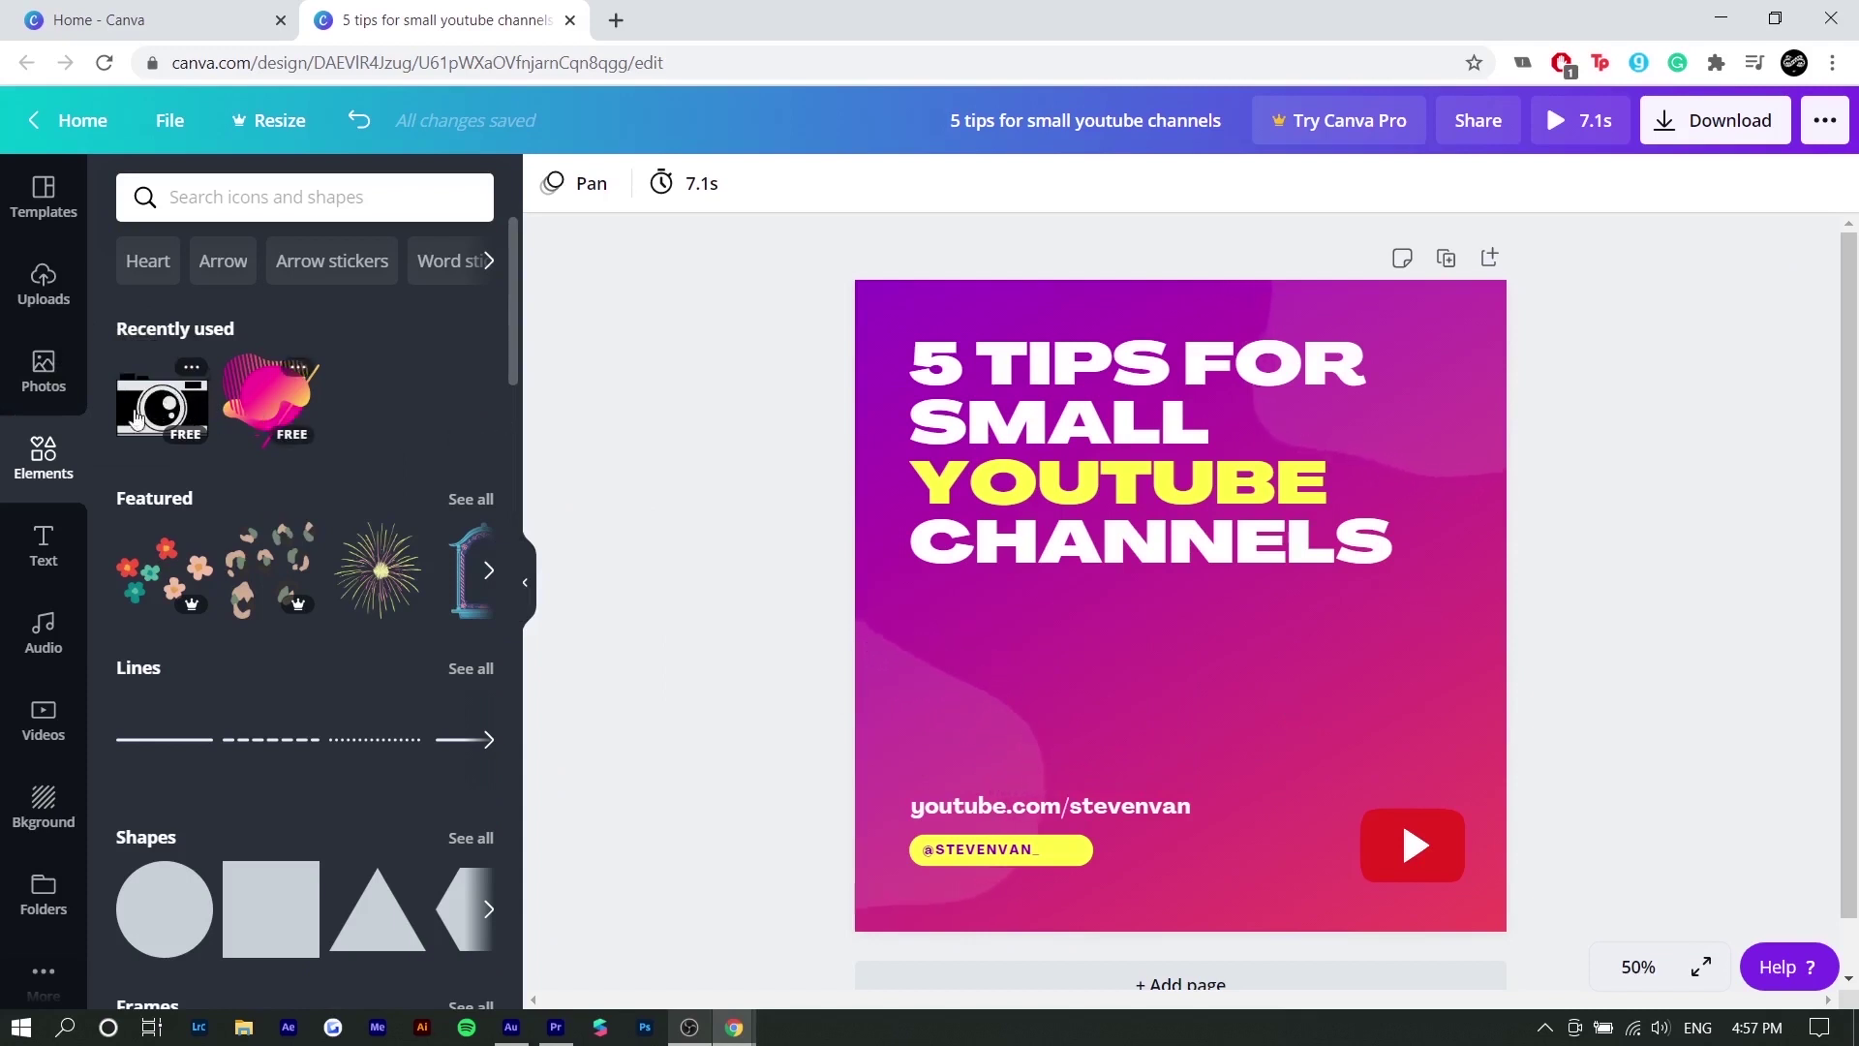
# Place the camera graphic below the heading, then add an enlarged pink blob behind the play button.
pyautogui.moveTo(150, 426); pyautogui.dragTo(960, 641)
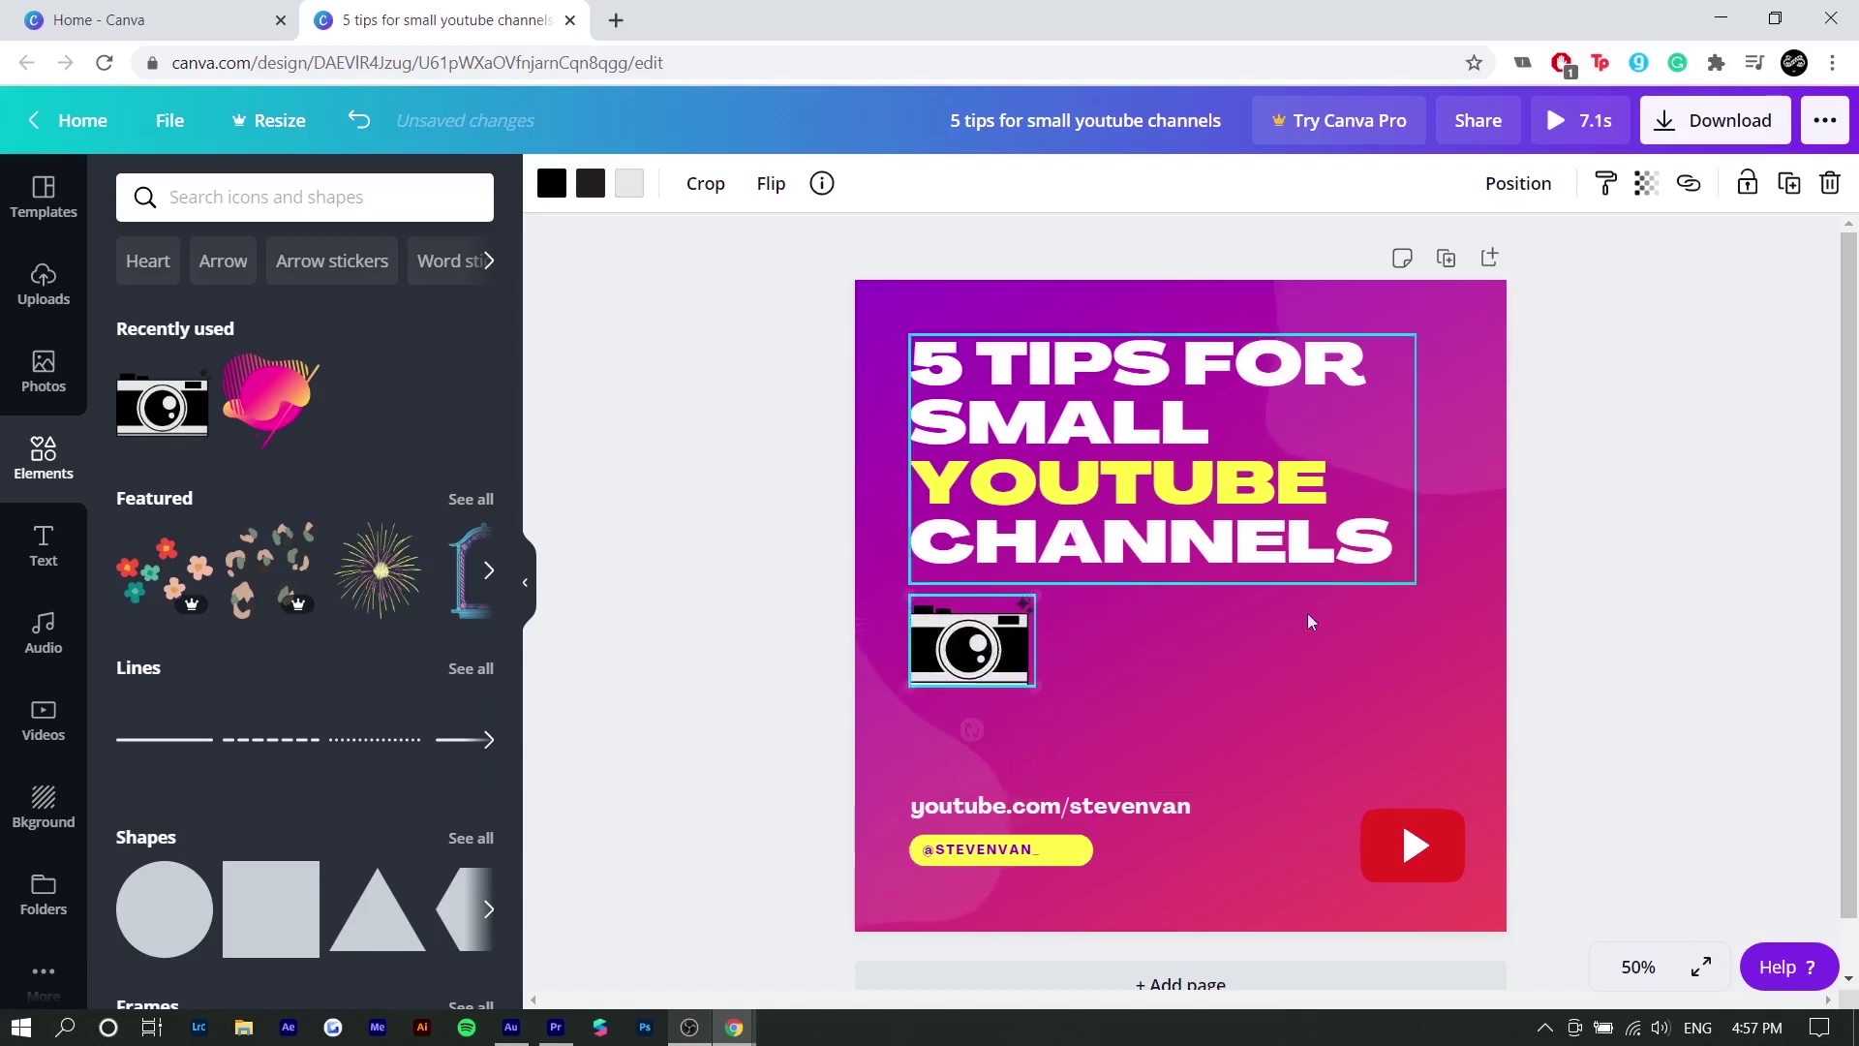
pyautogui.click(1311, 649)
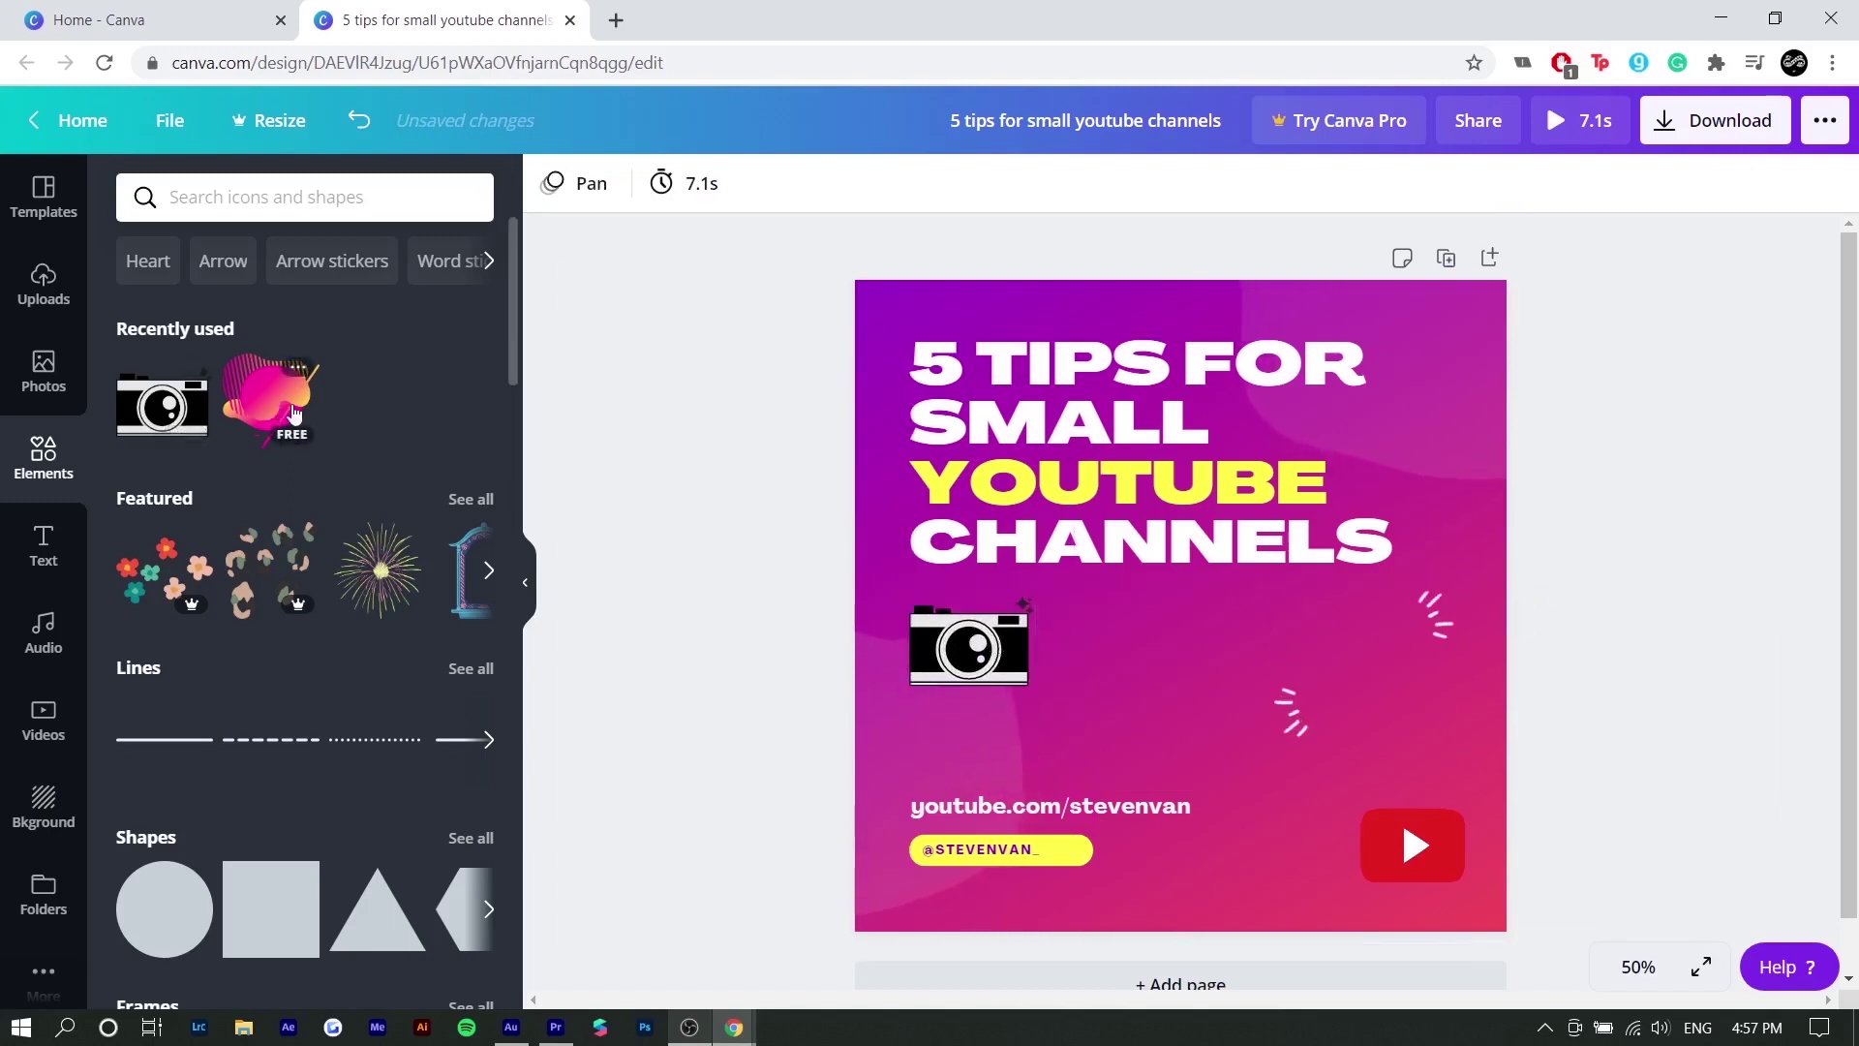
pyautogui.moveTo(271, 397); pyautogui.dragTo(1259, 625)
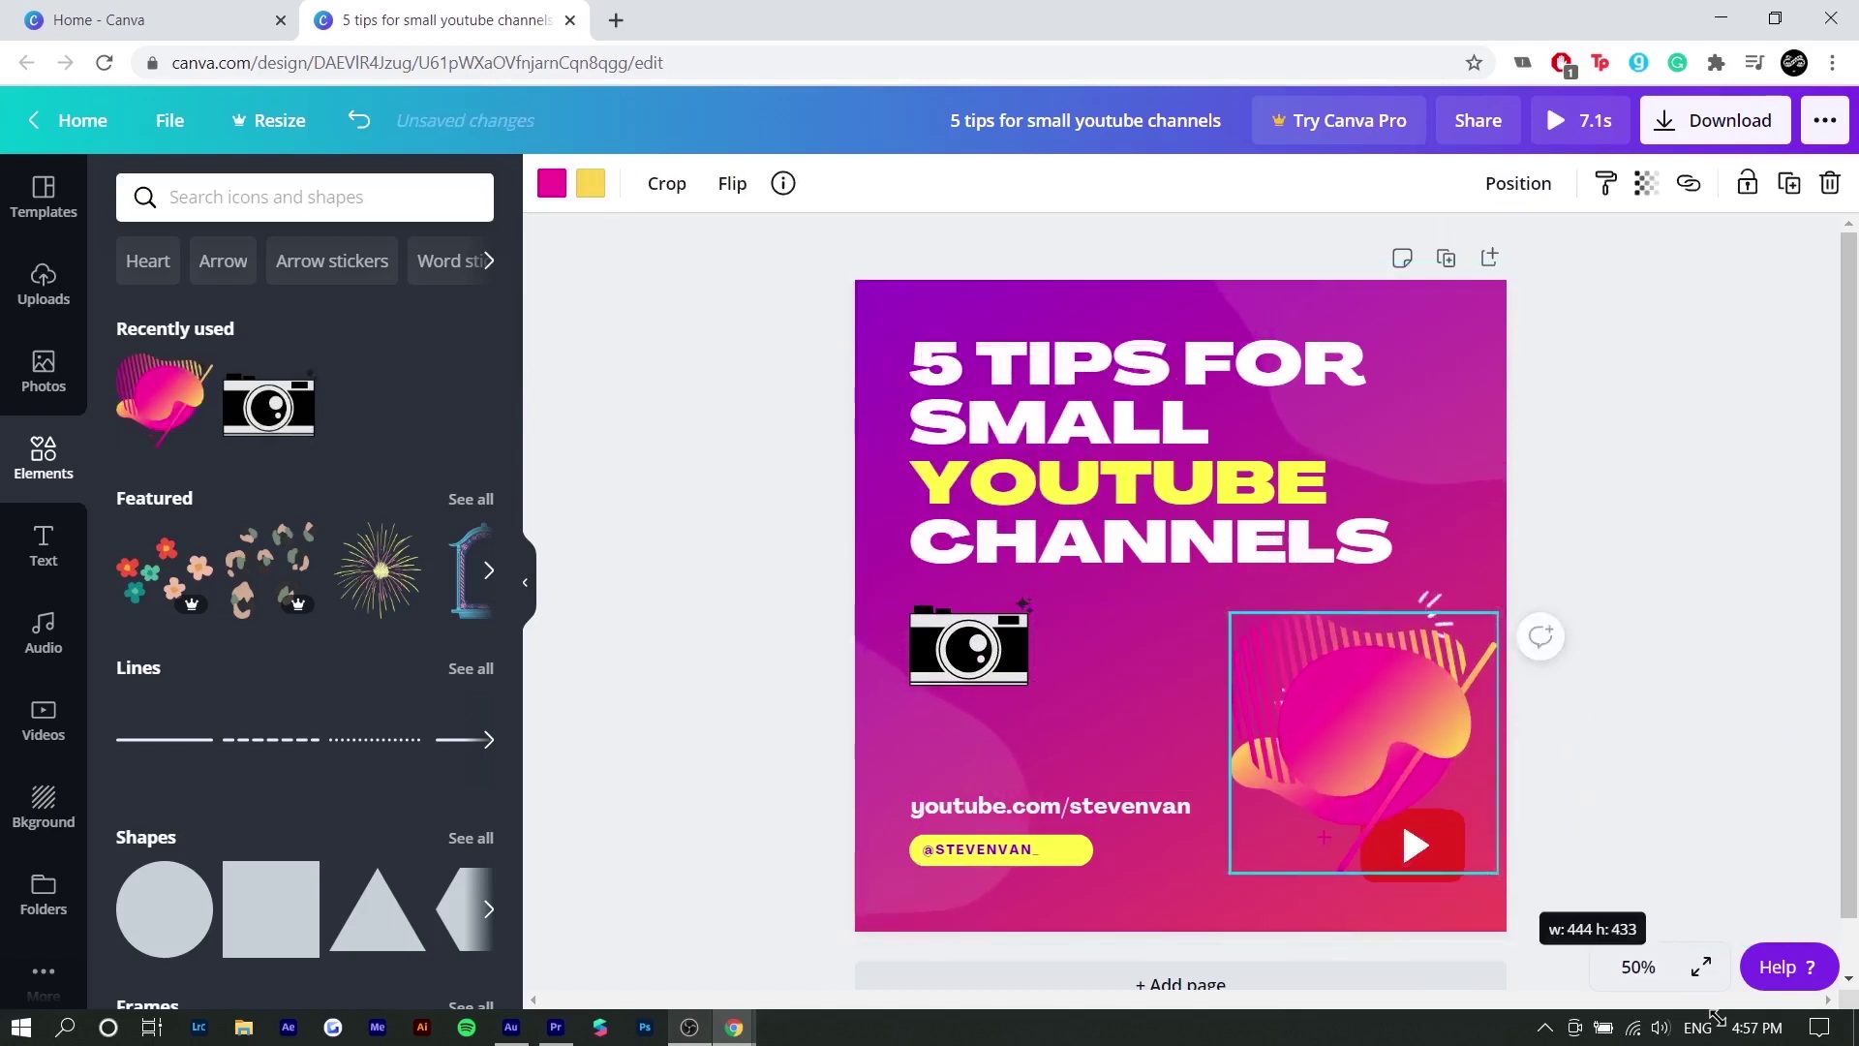
pyautogui.moveTo(1715, 1015); pyautogui.dragTo(1709, 1019)
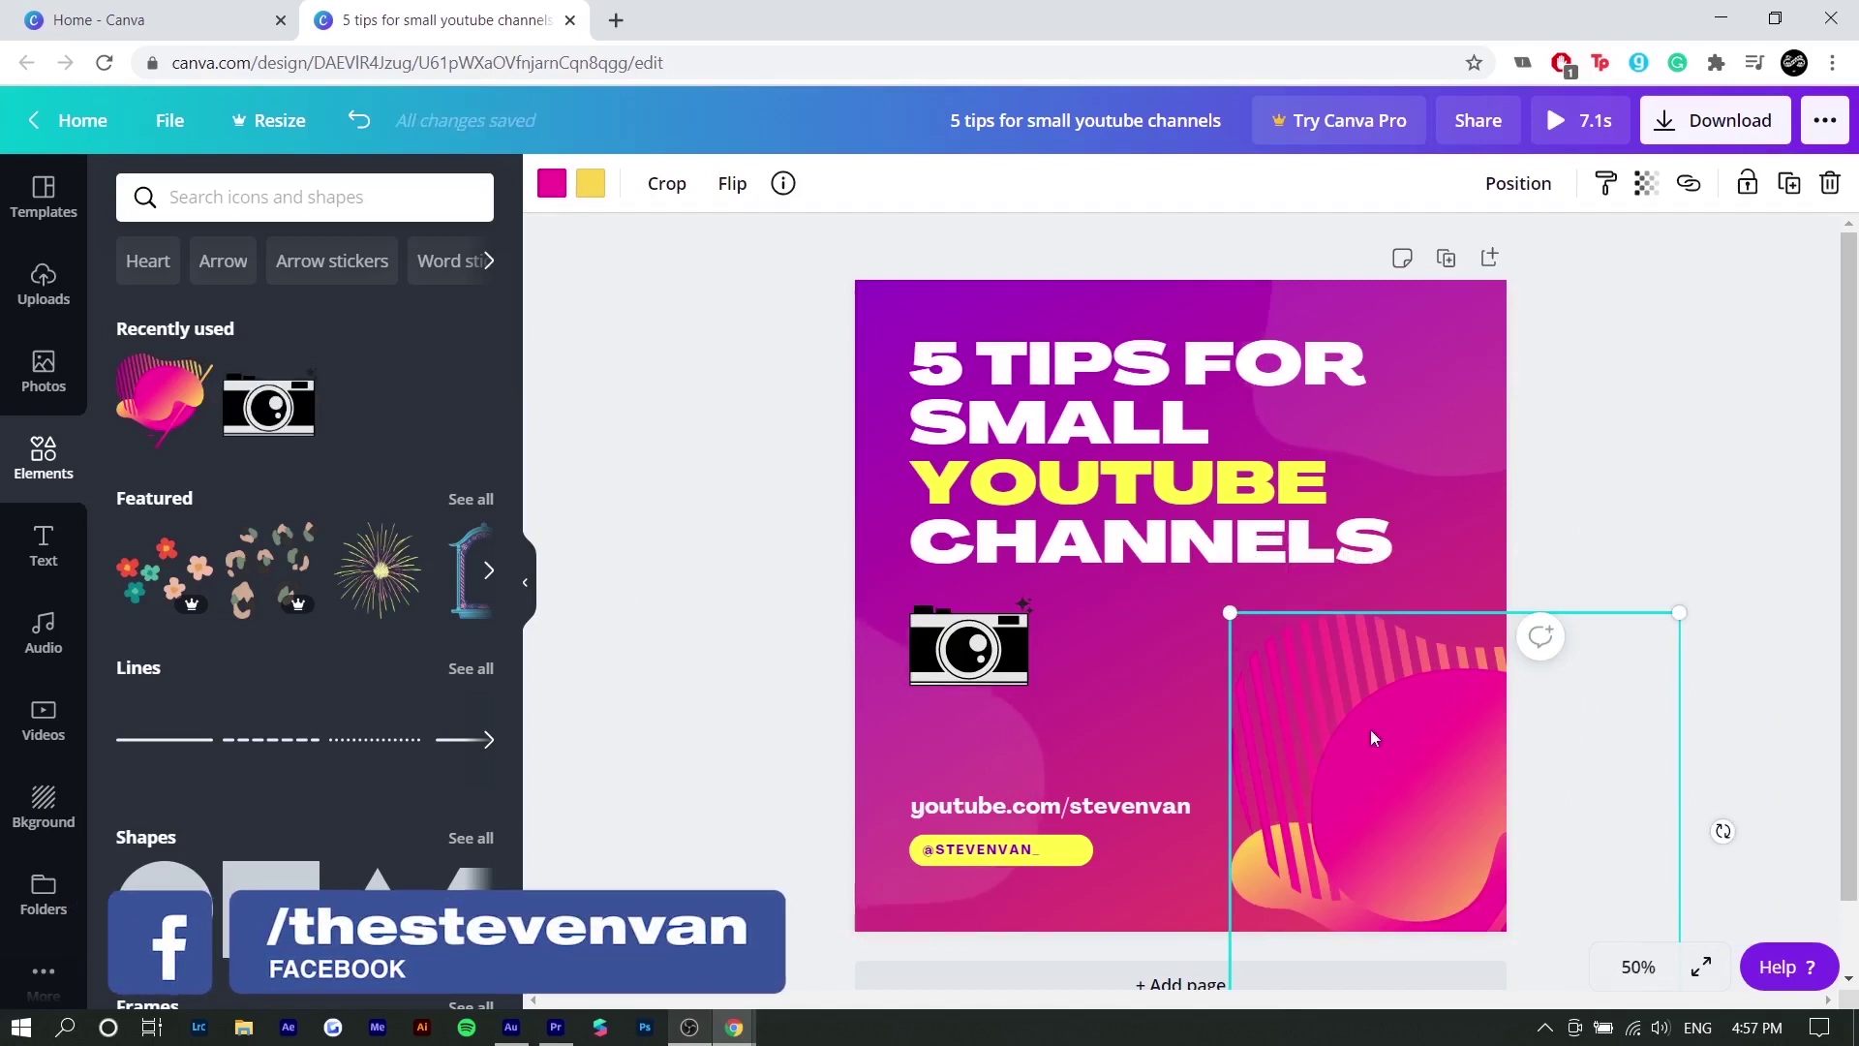
pyautogui.rightClick(1356, 833)
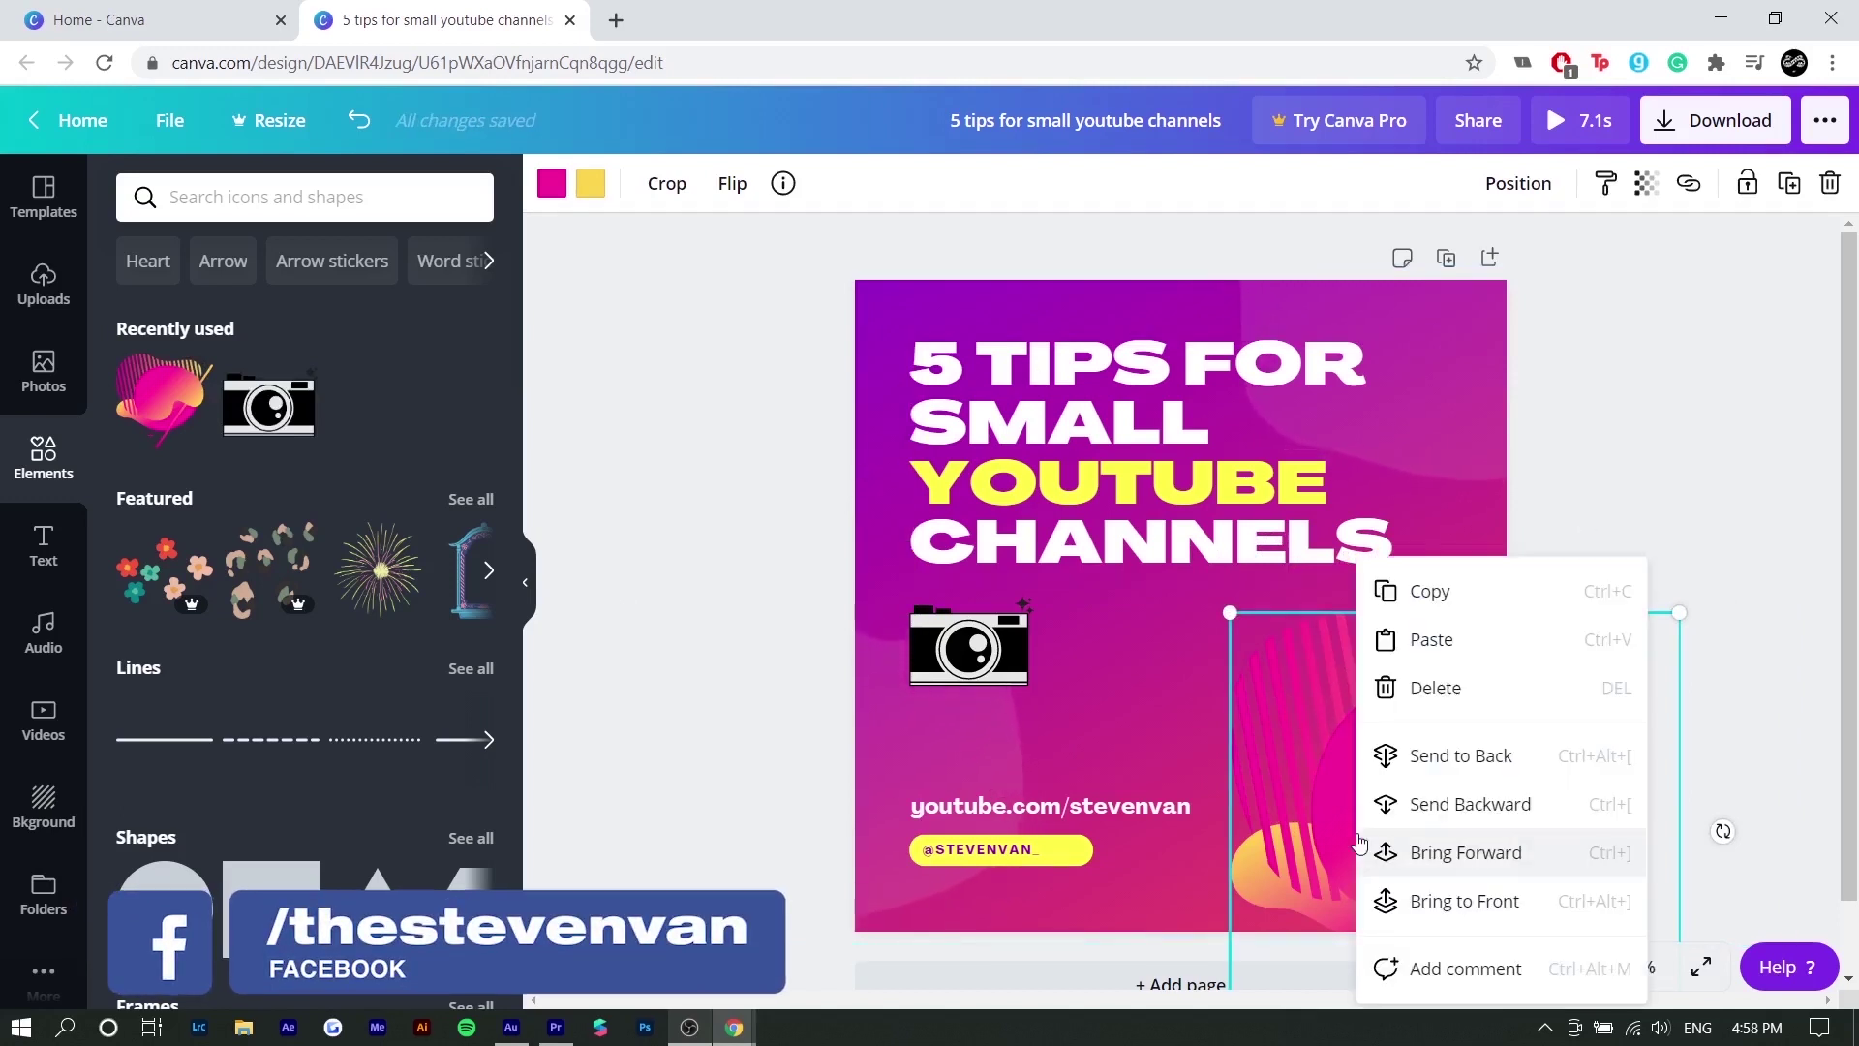
pyautogui.click(1448, 805)
pyautogui.click(1747, 481)
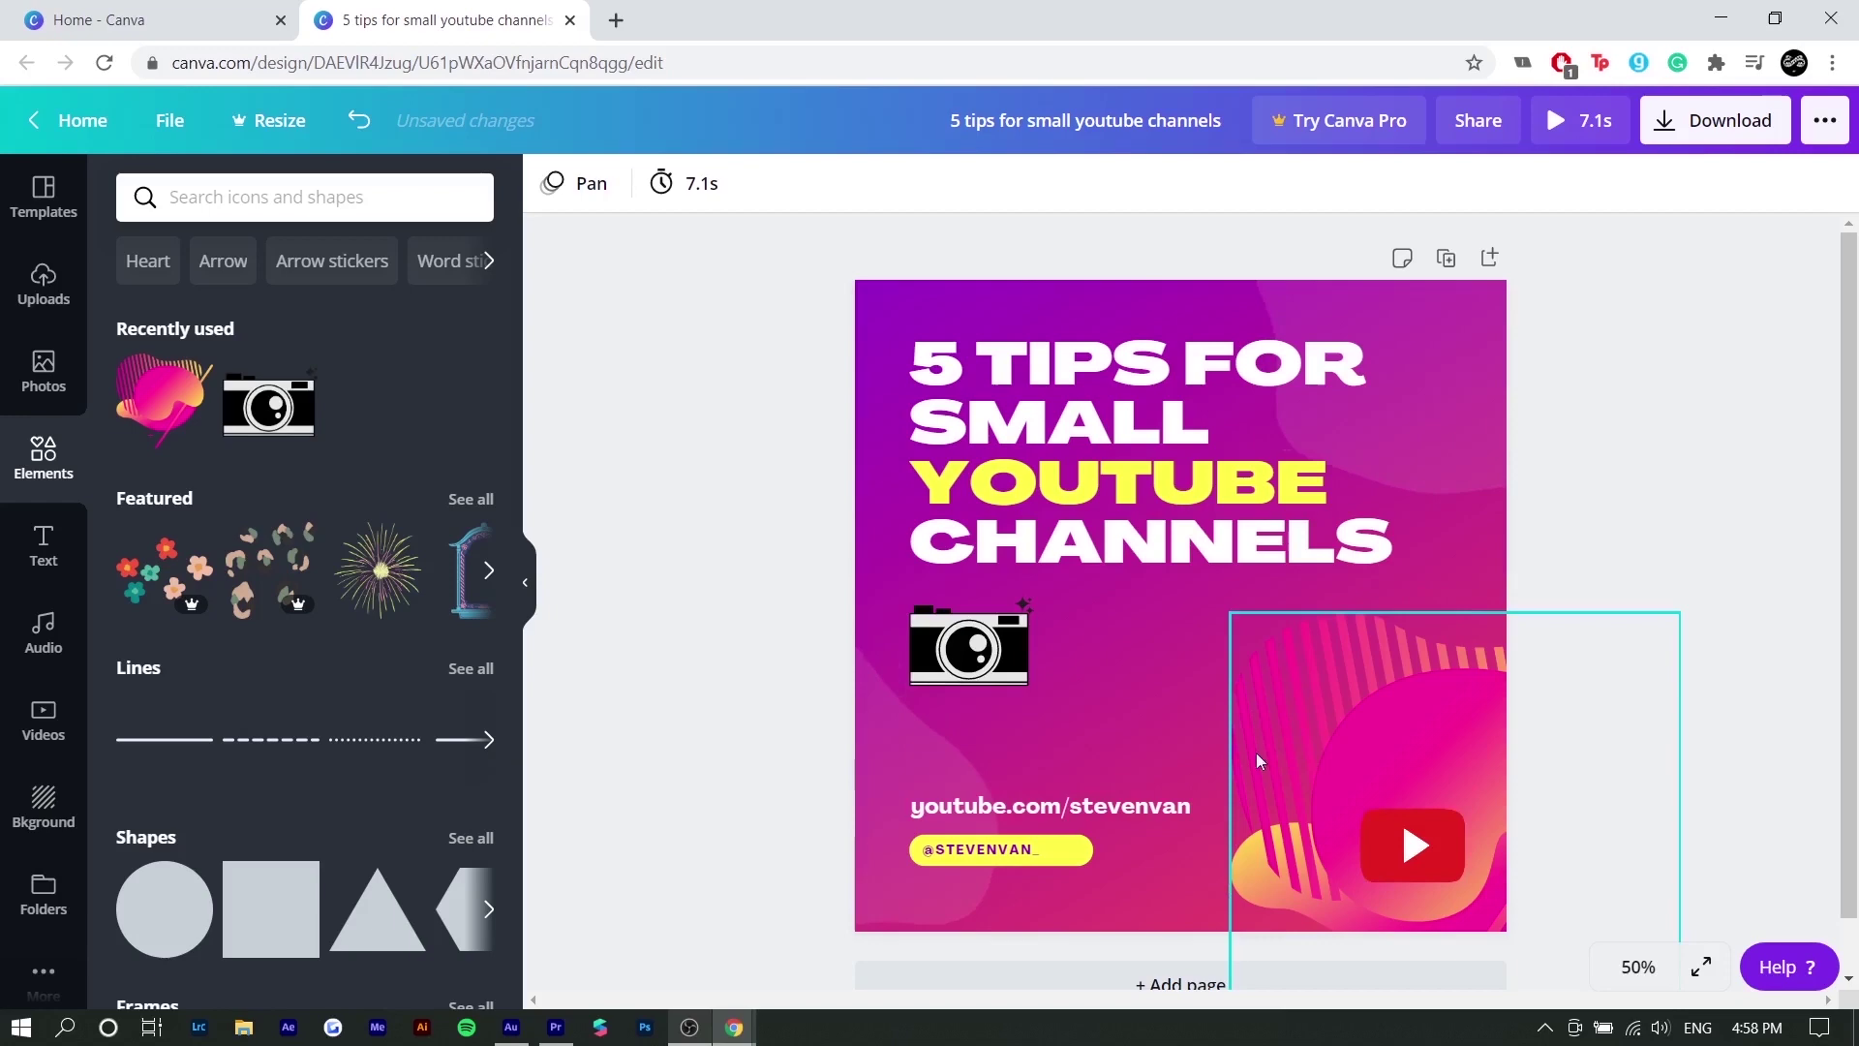
pyautogui.click(44, 547)
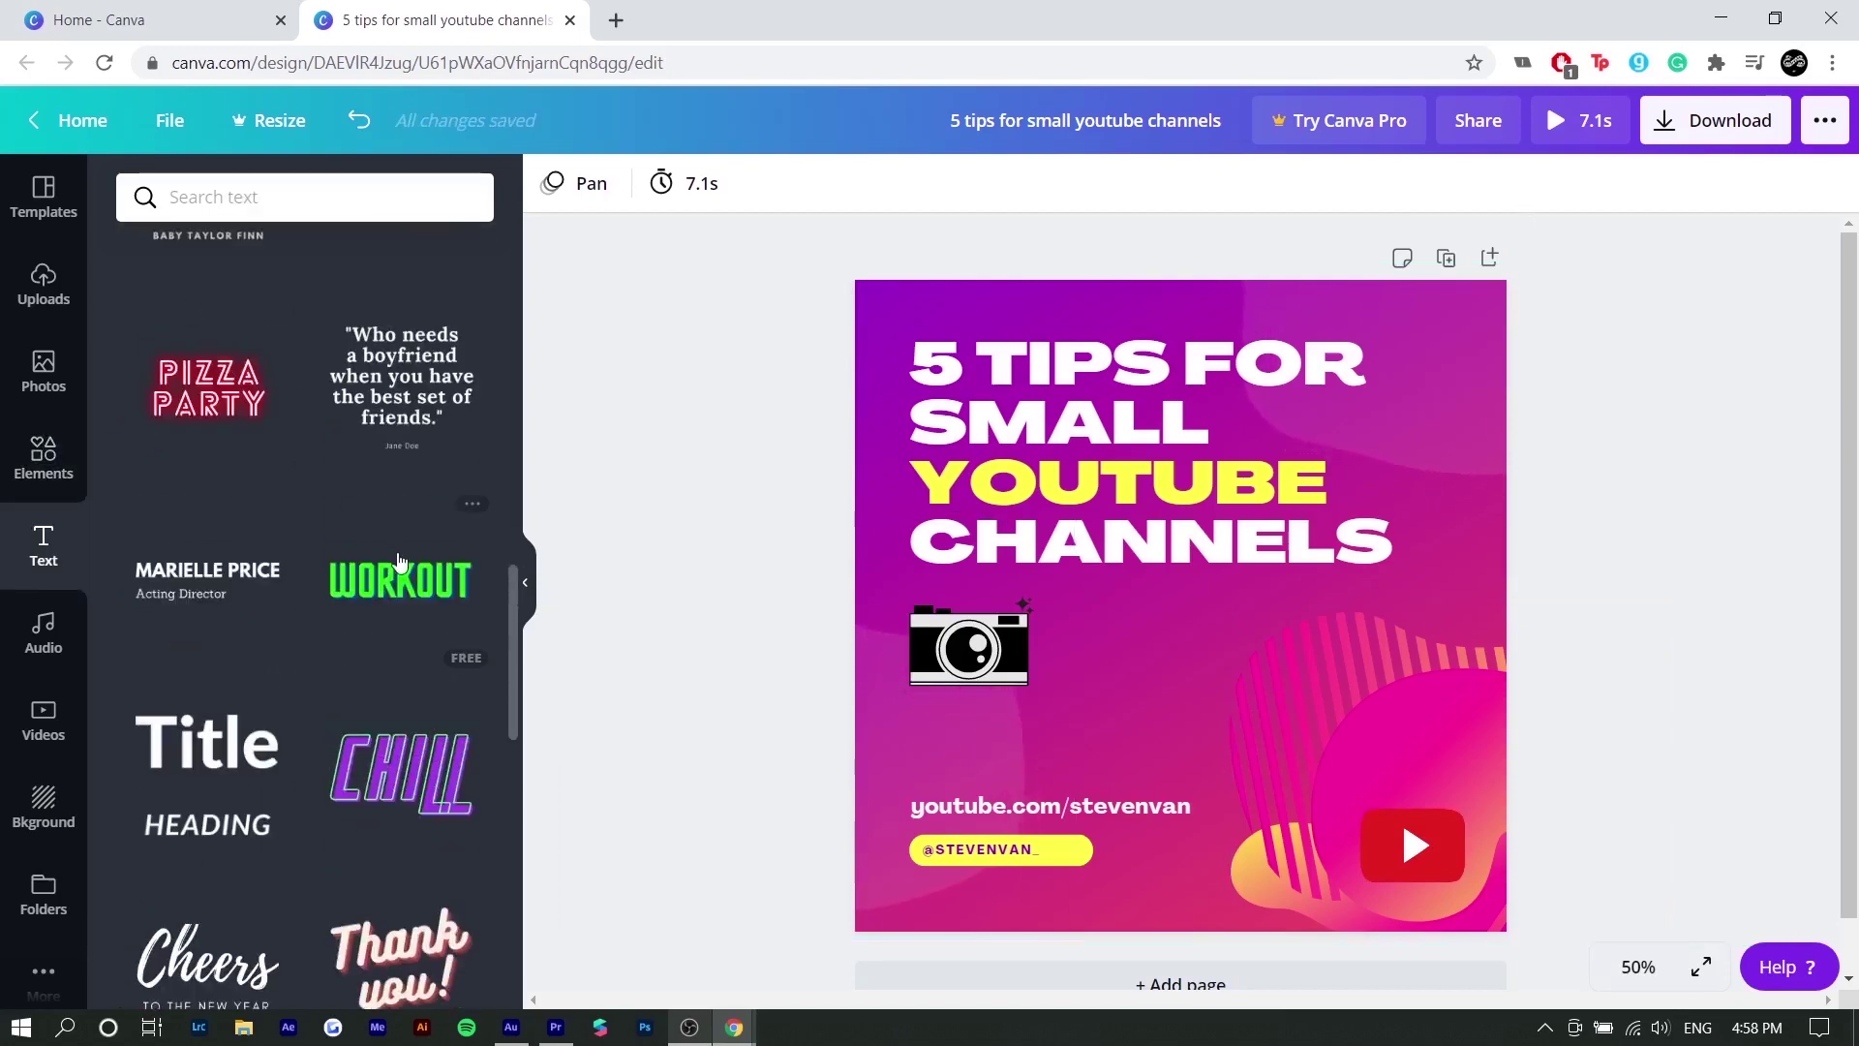
pyautogui.scroll(5, 190, 310)
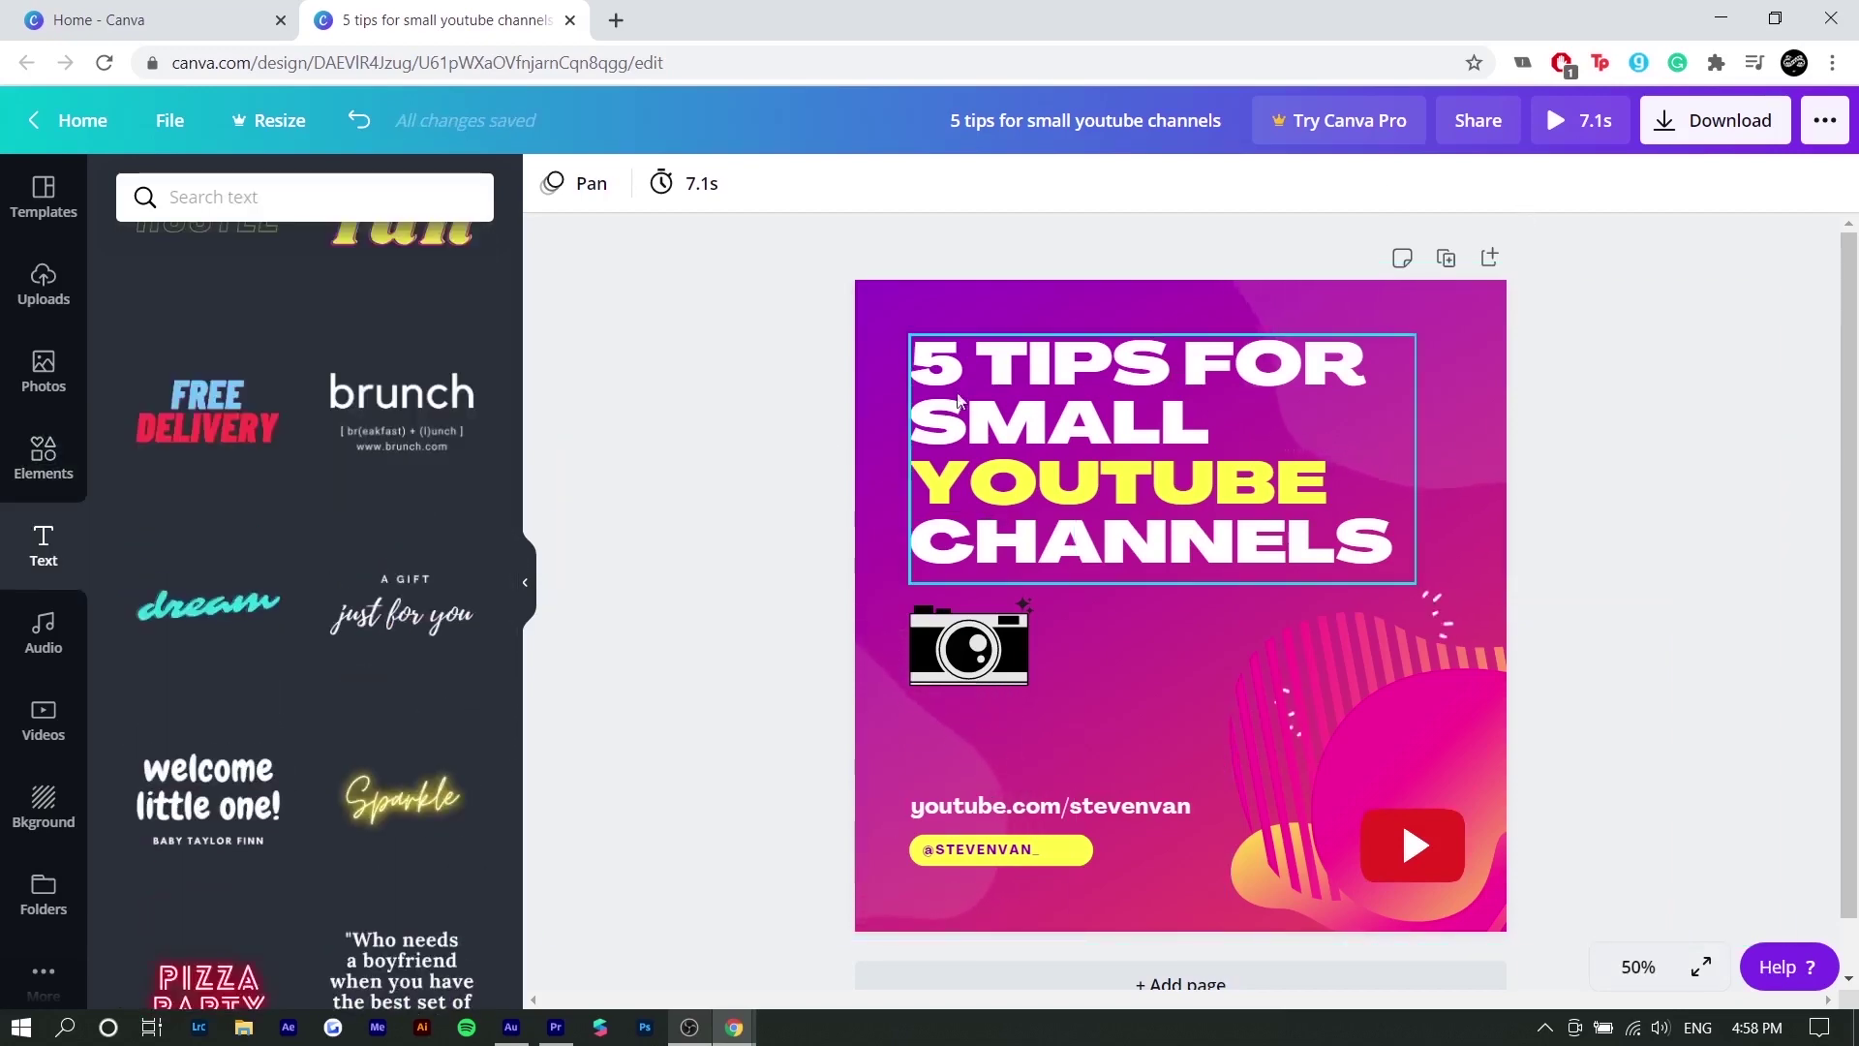
pyautogui.scroll(-5, 397, 668)
pyautogui.scroll(10, 397, 668)
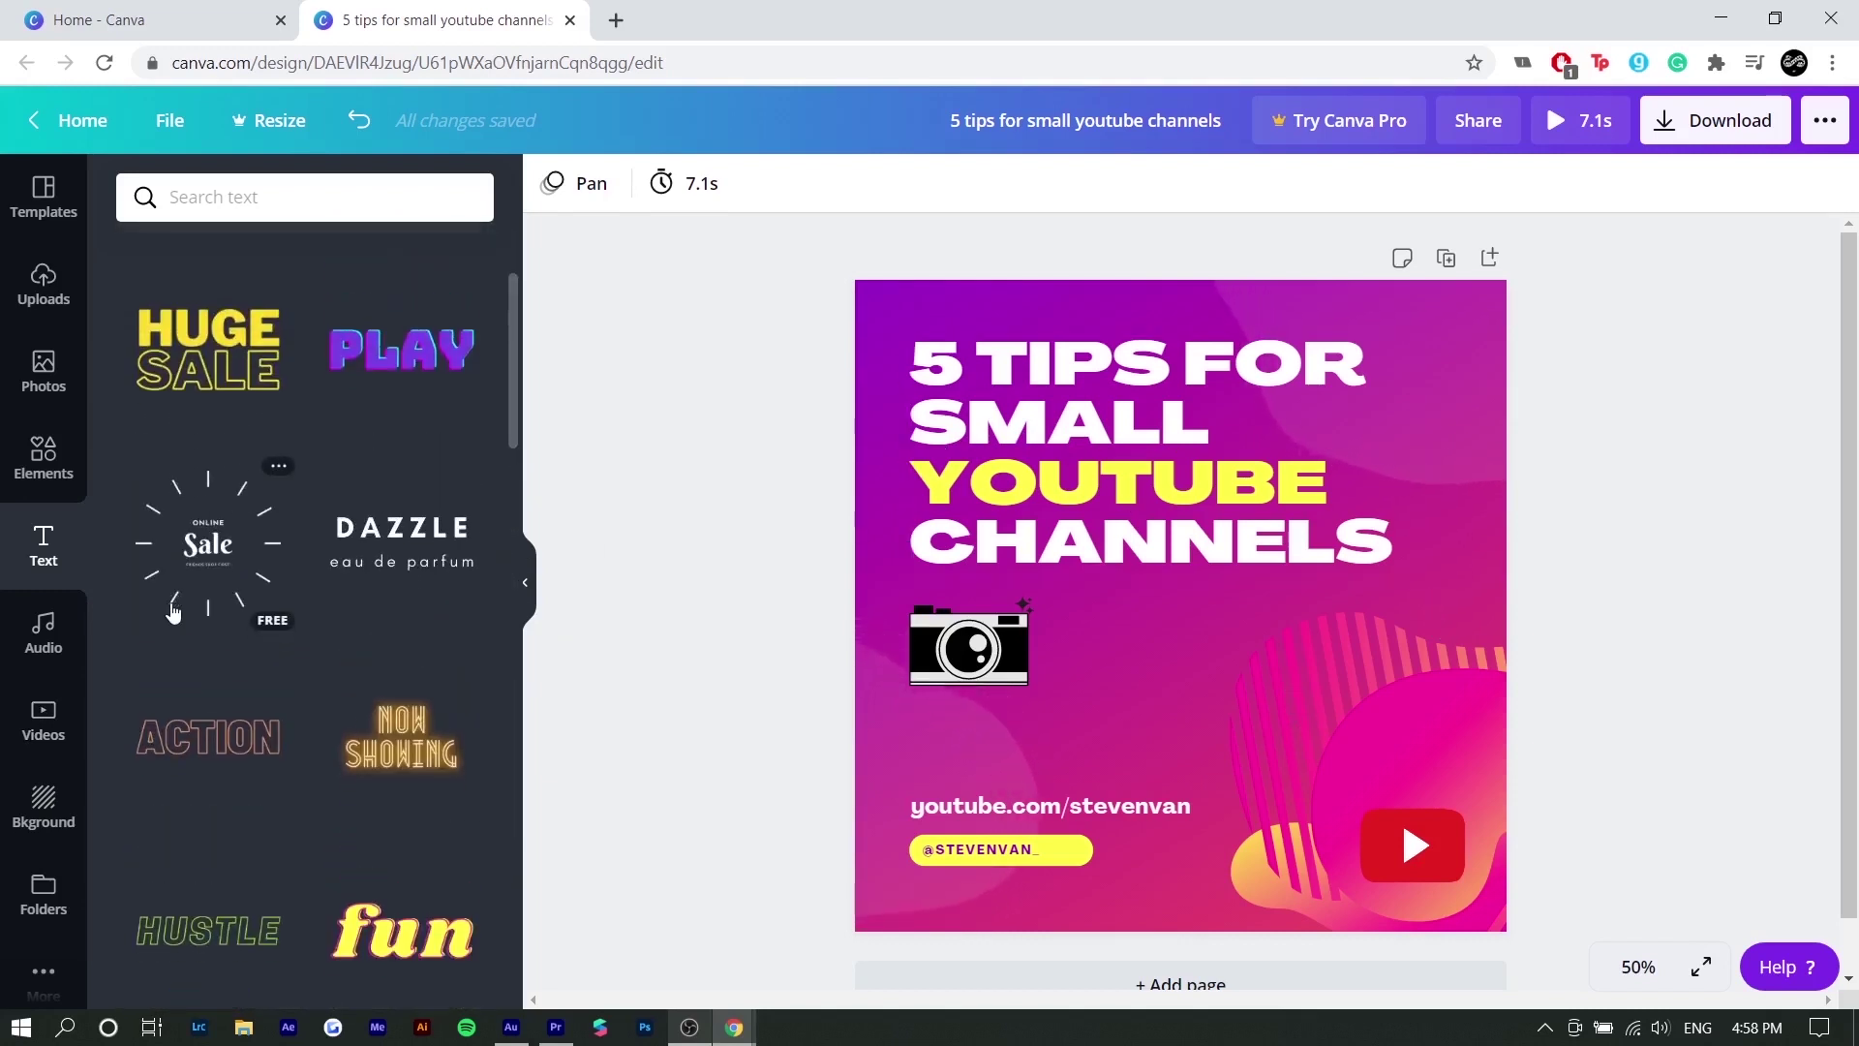
pyautogui.scroll(-1, 126, 608)
pyautogui.scroll(2, 218, 617)
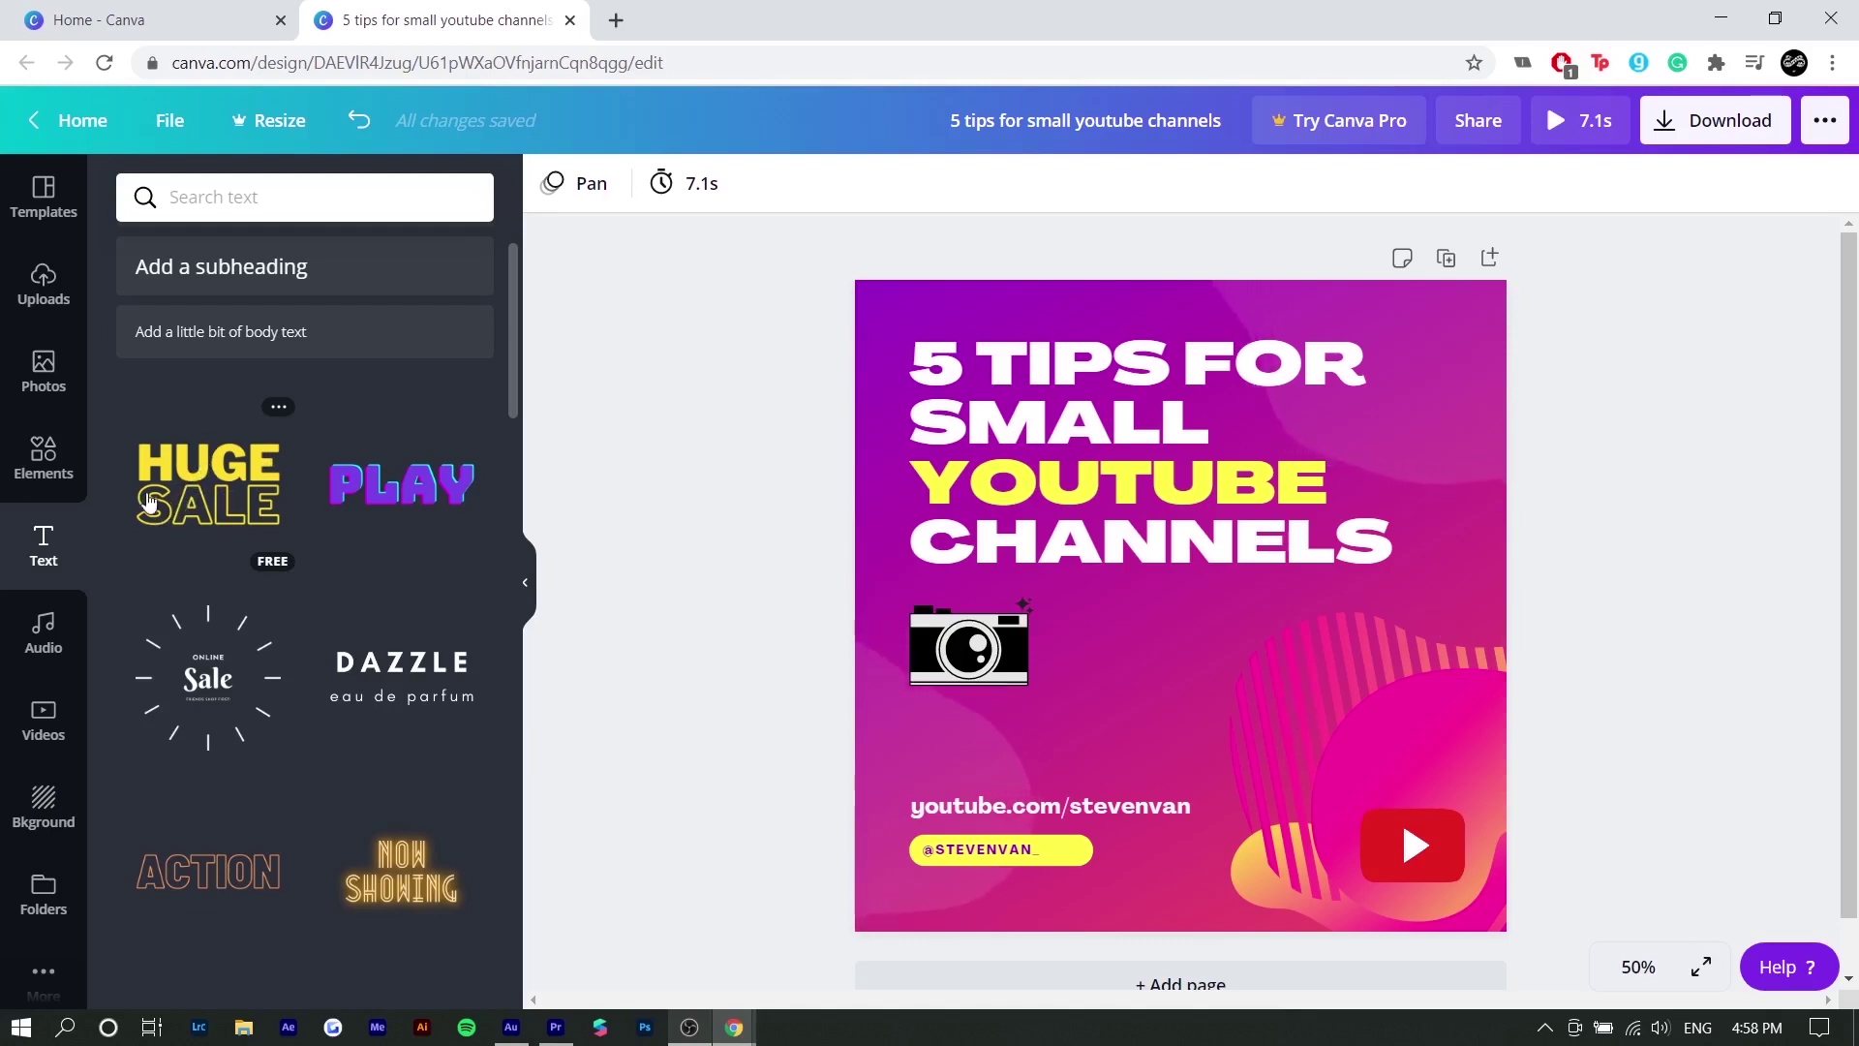
pyautogui.click(286, 408)
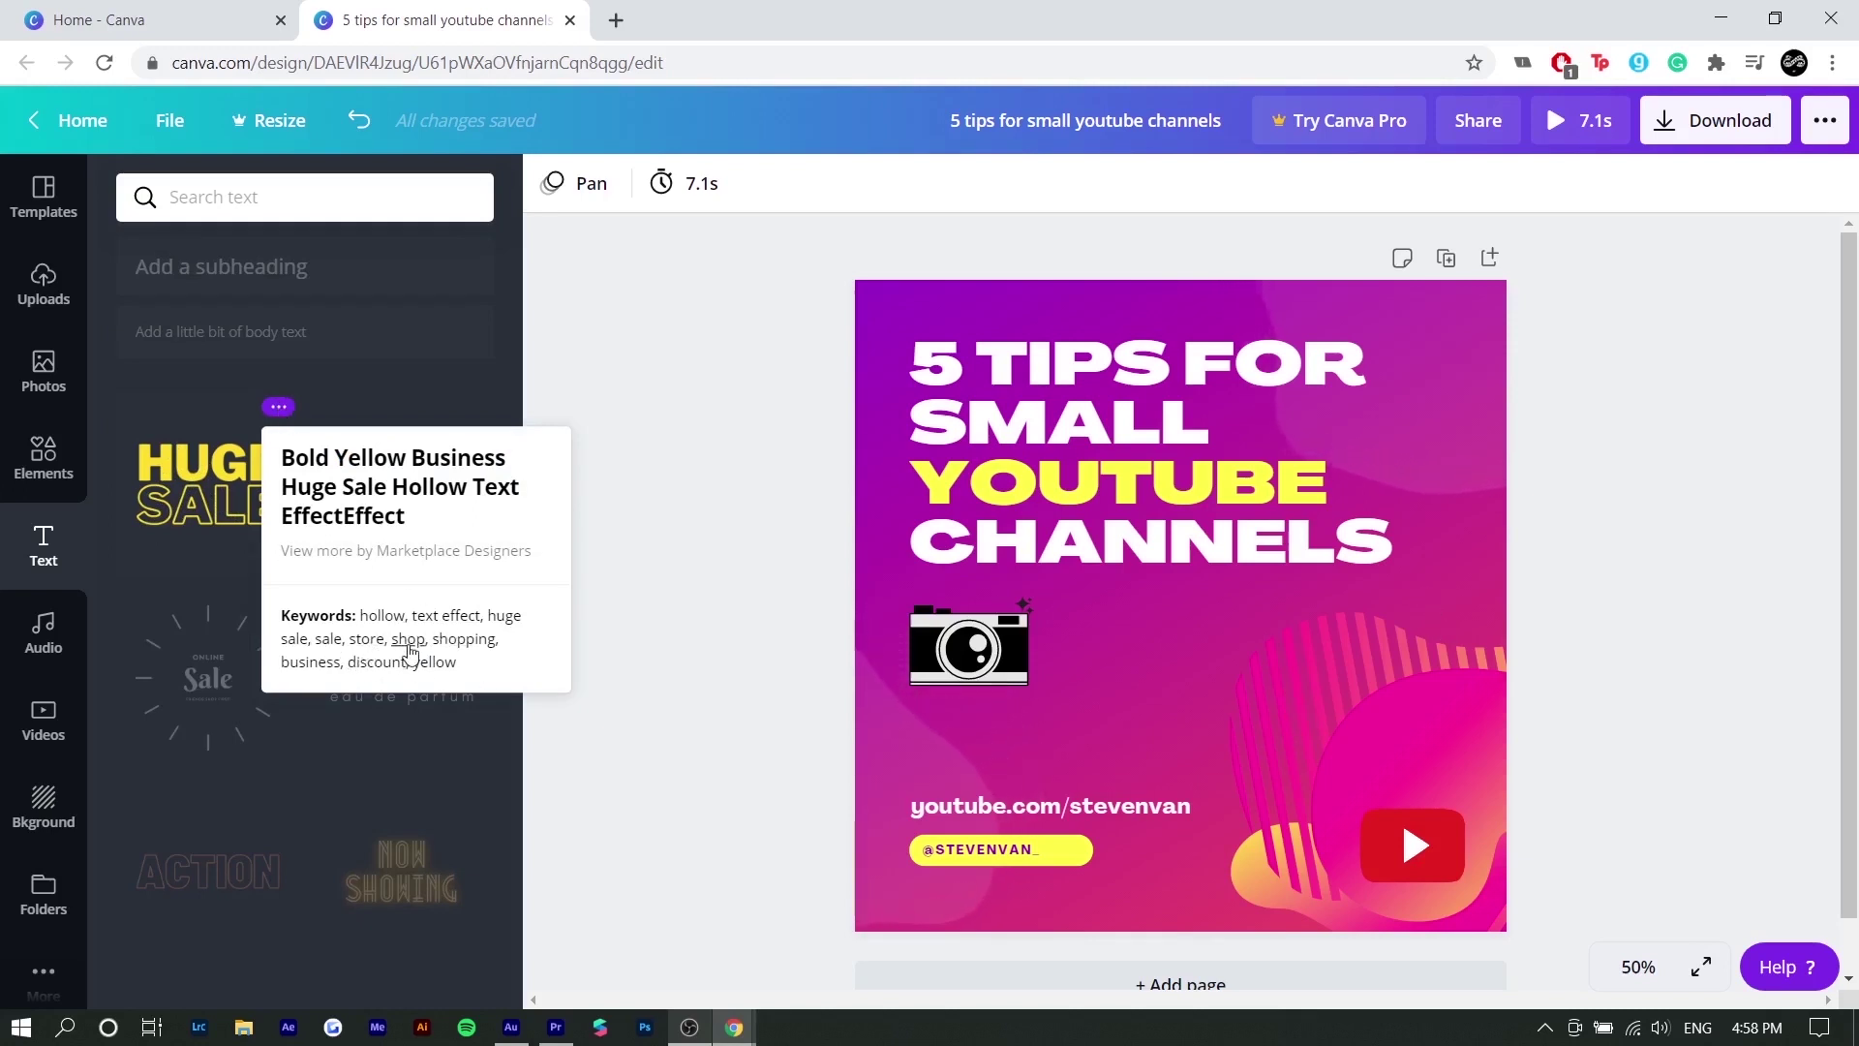
pyautogui.click(493, 332)
pyautogui.scroll(-6, 291, 669)
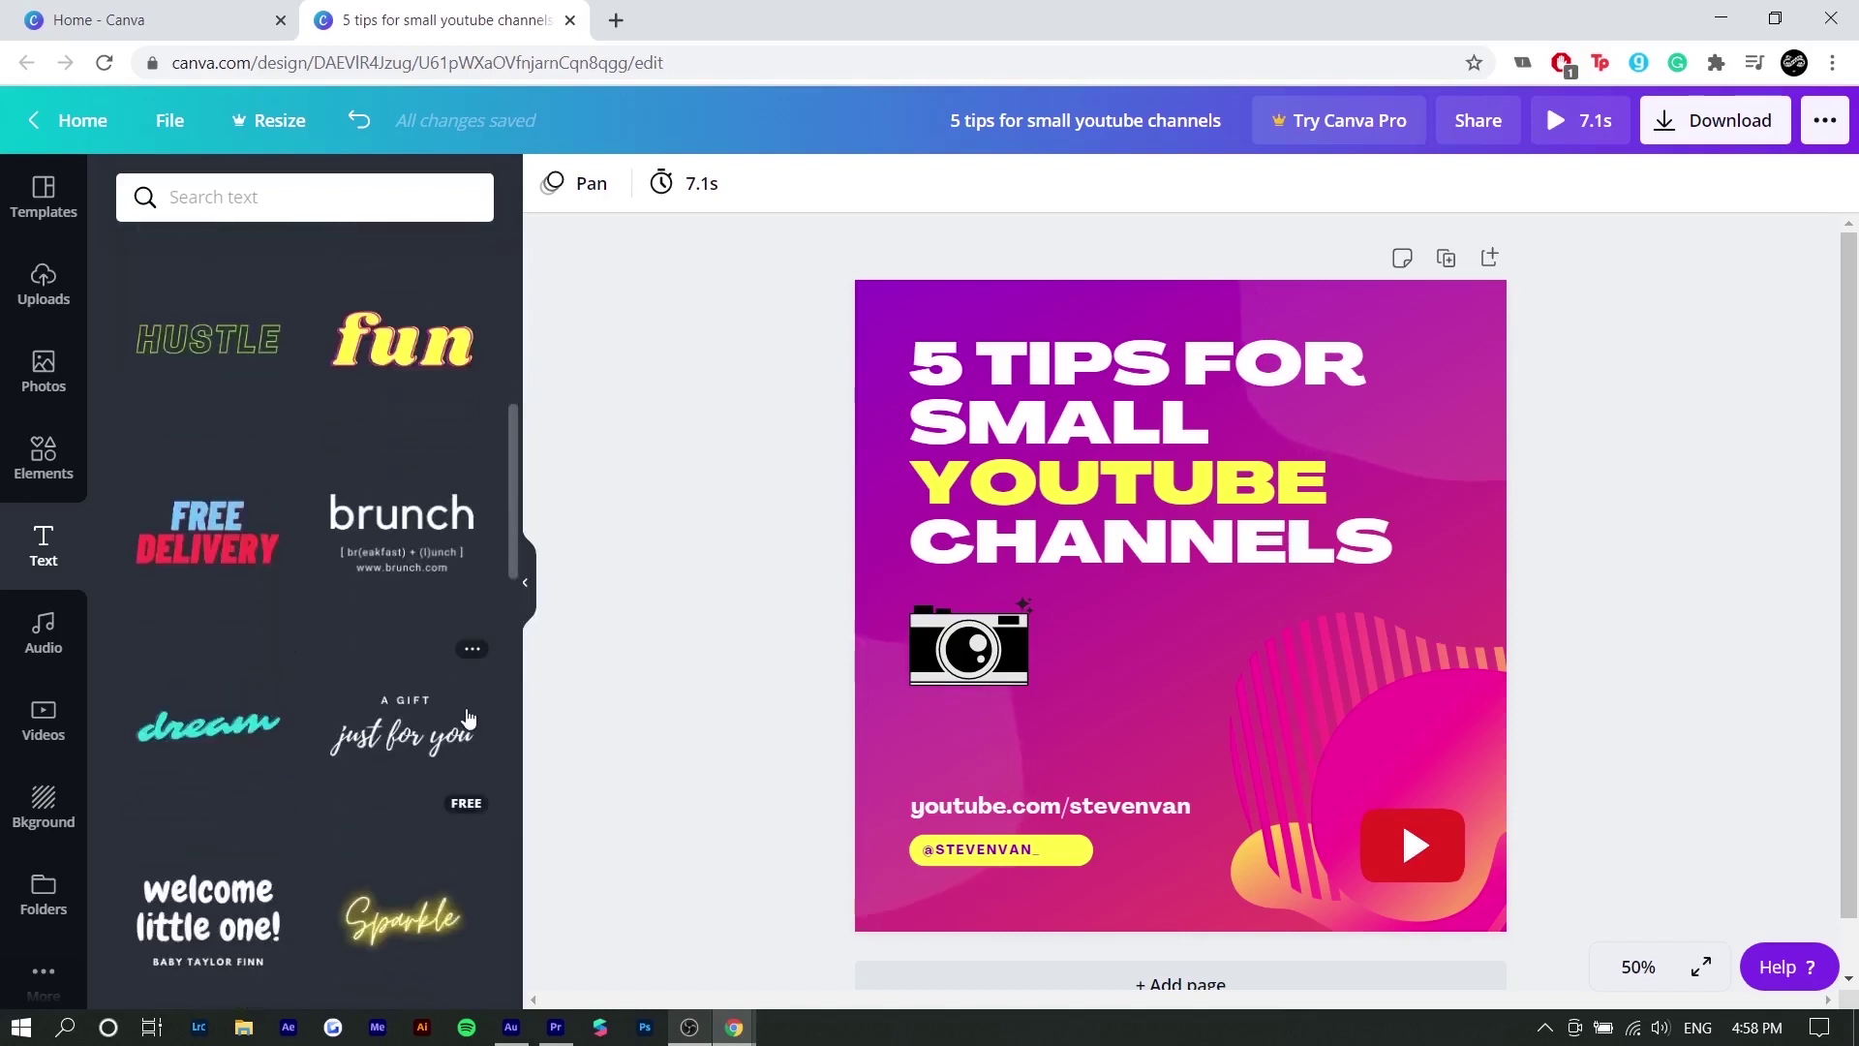
pyautogui.click(472, 649)
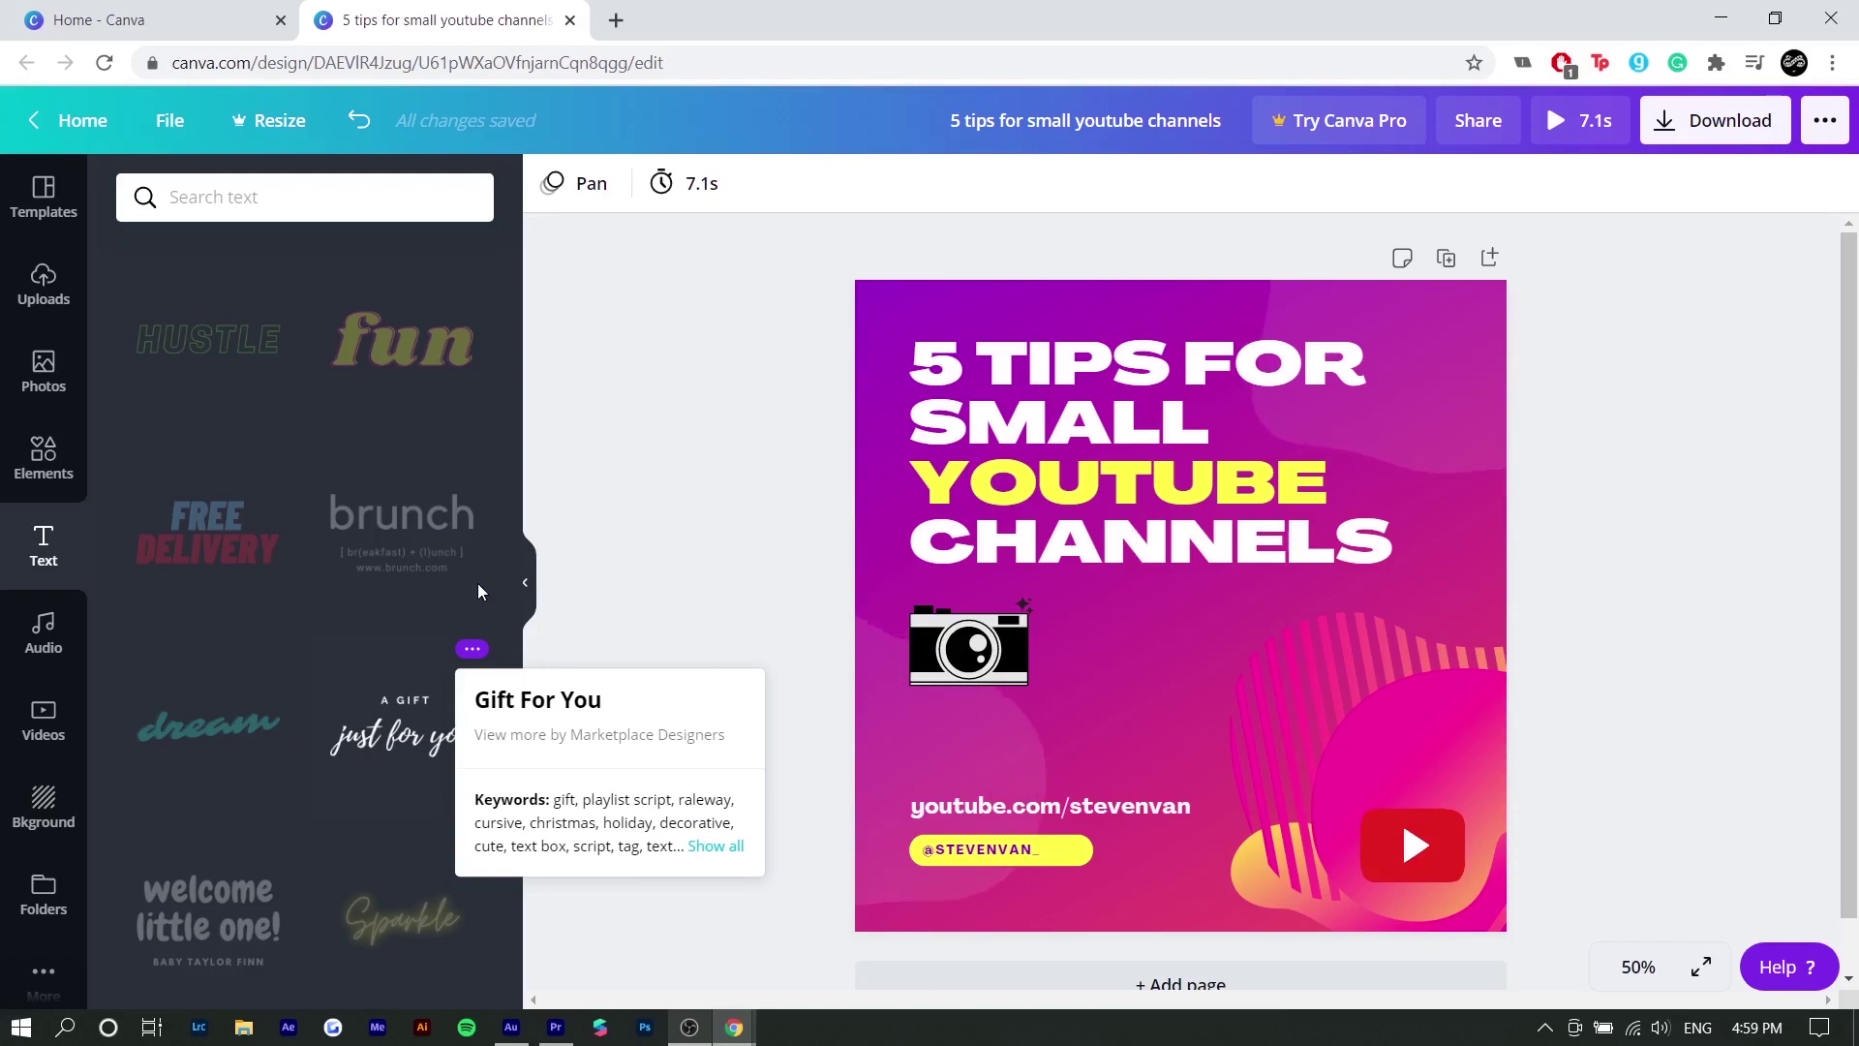
pyautogui.scroll(-4, 479, 583)
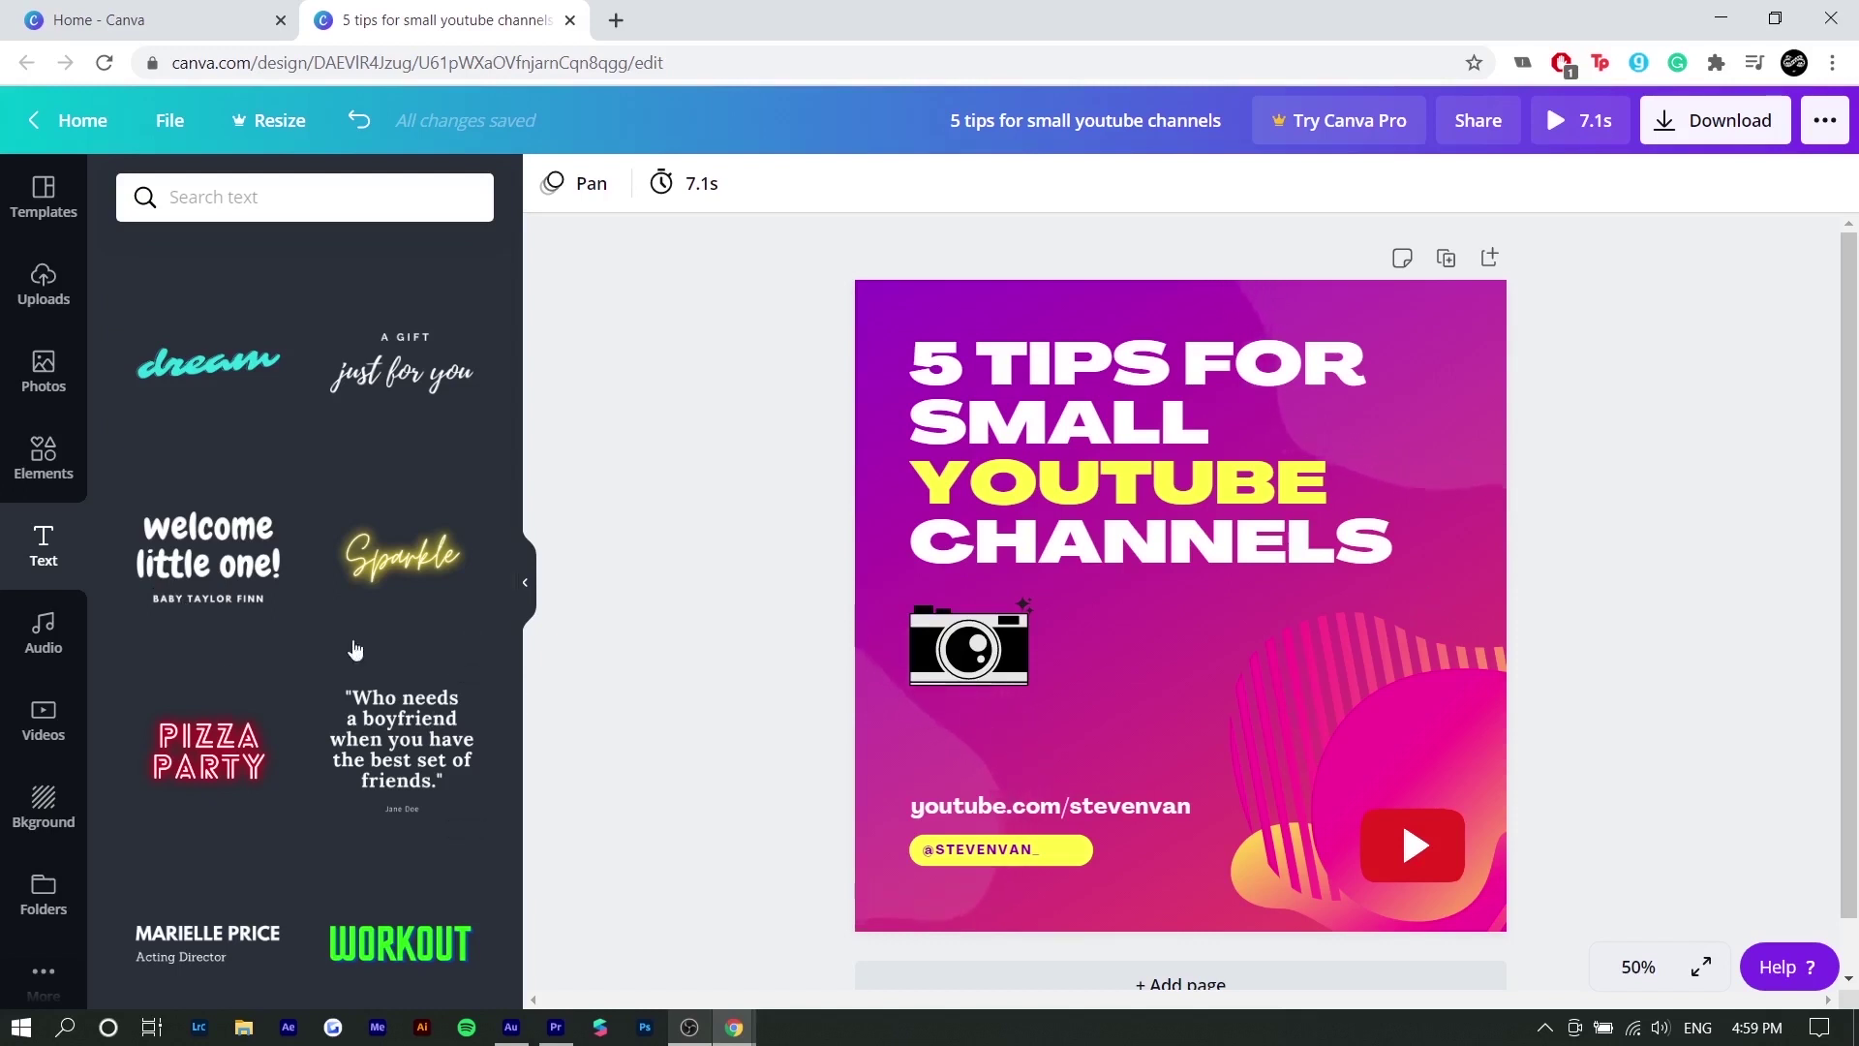
# Add the Ukulele Song track to the design's audio.
pyautogui.click(40, 629)
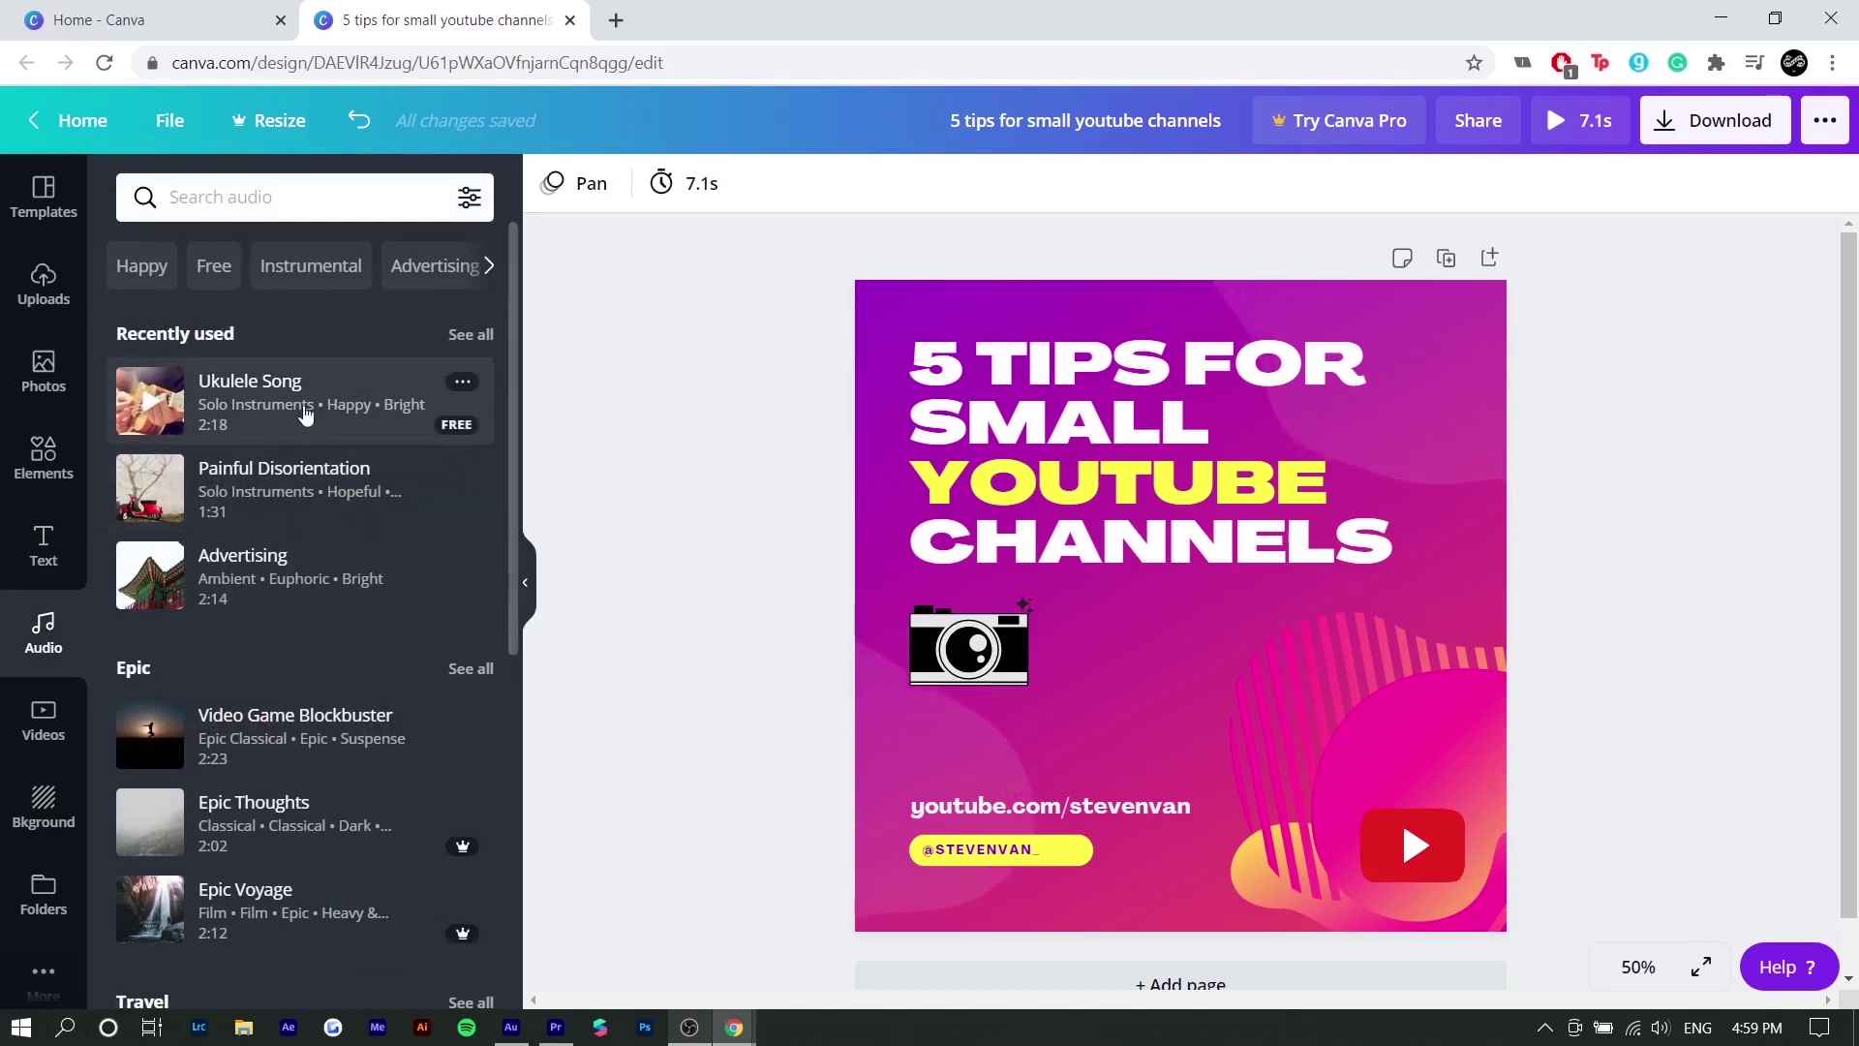
pyautogui.click(463, 381)
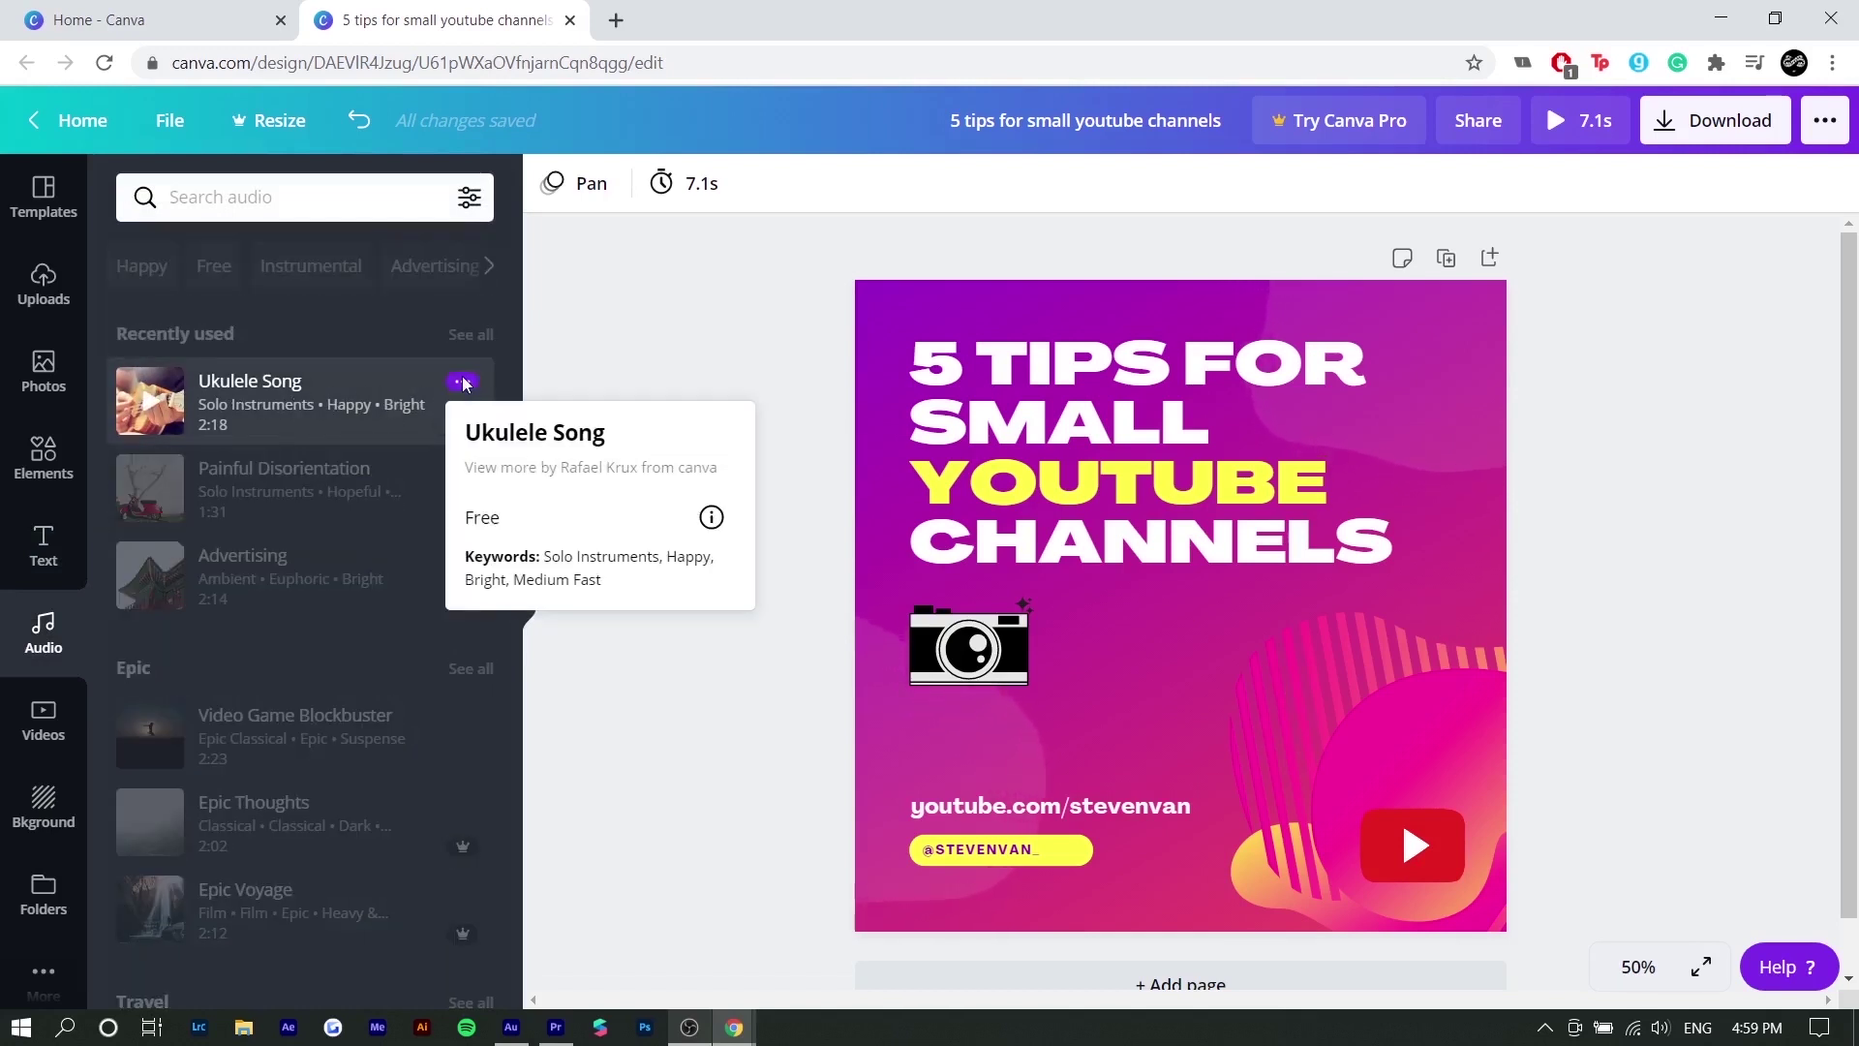
pyautogui.click(351, 408)
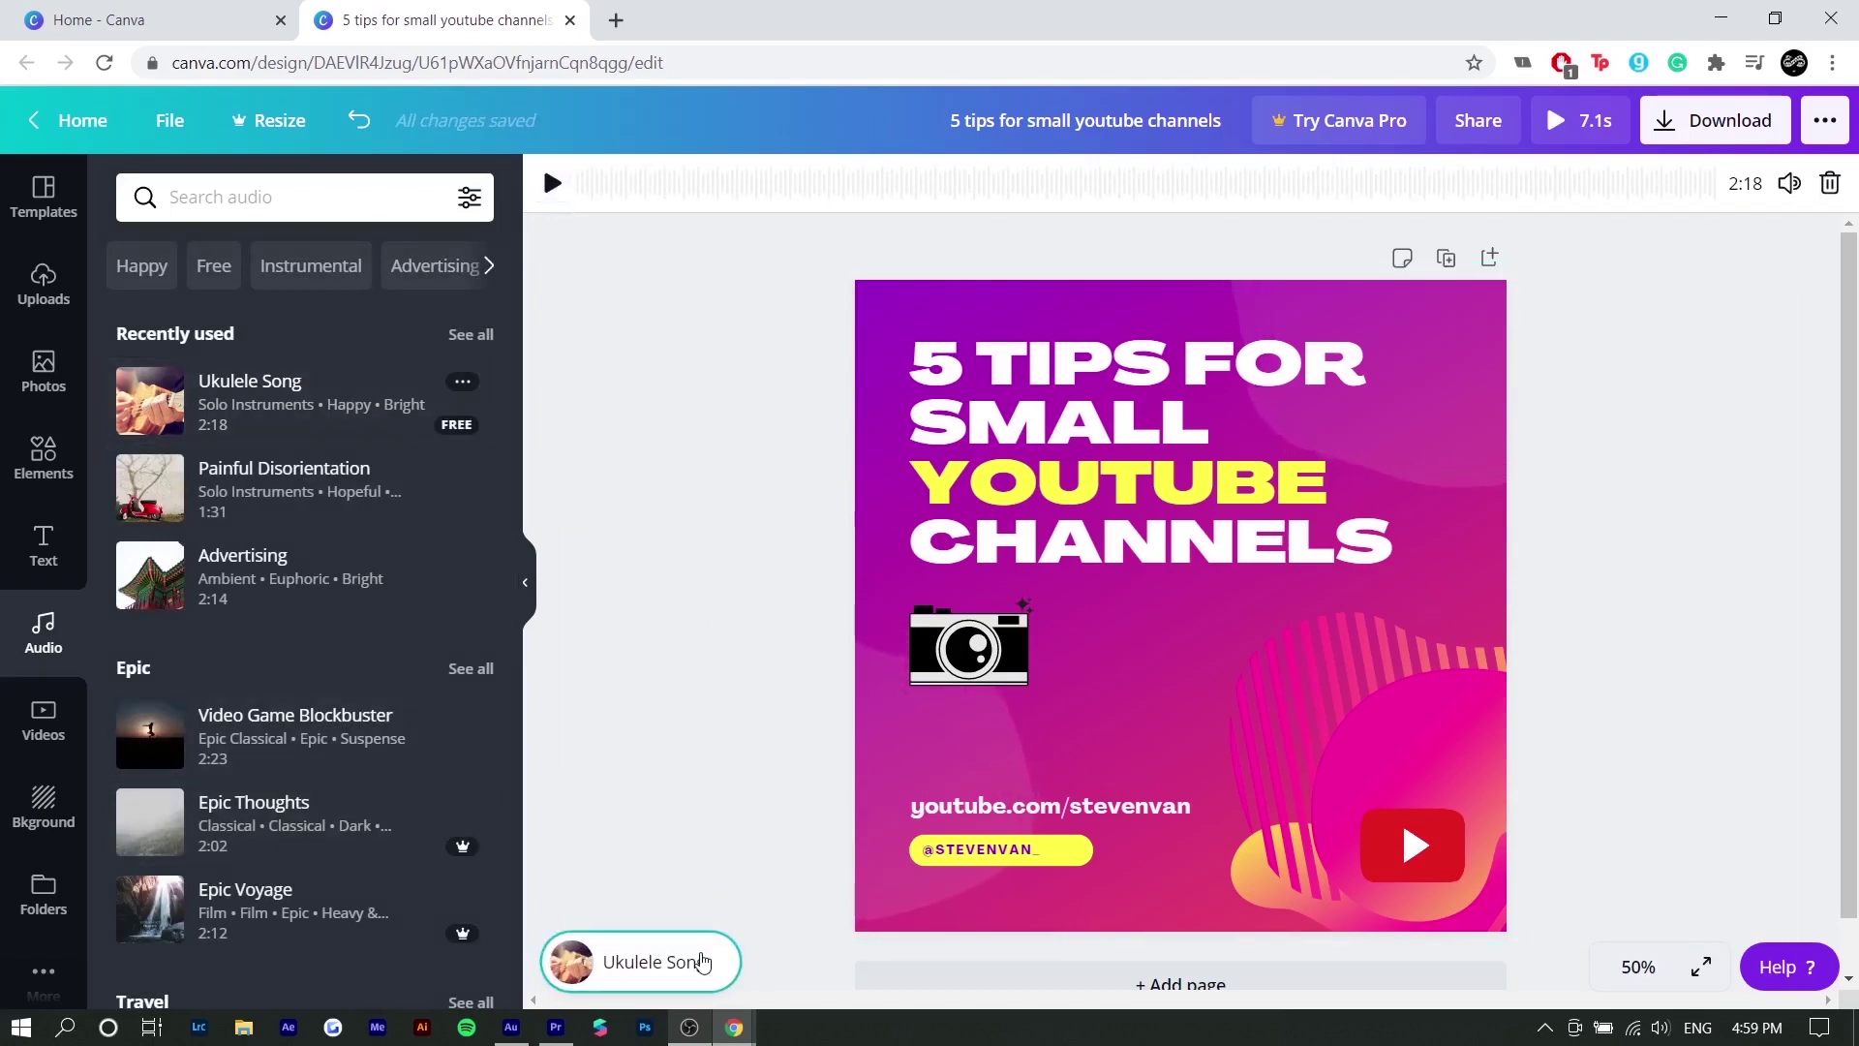
# Filter the audio library to show only Free tracks.
pyautogui.click(489, 266)
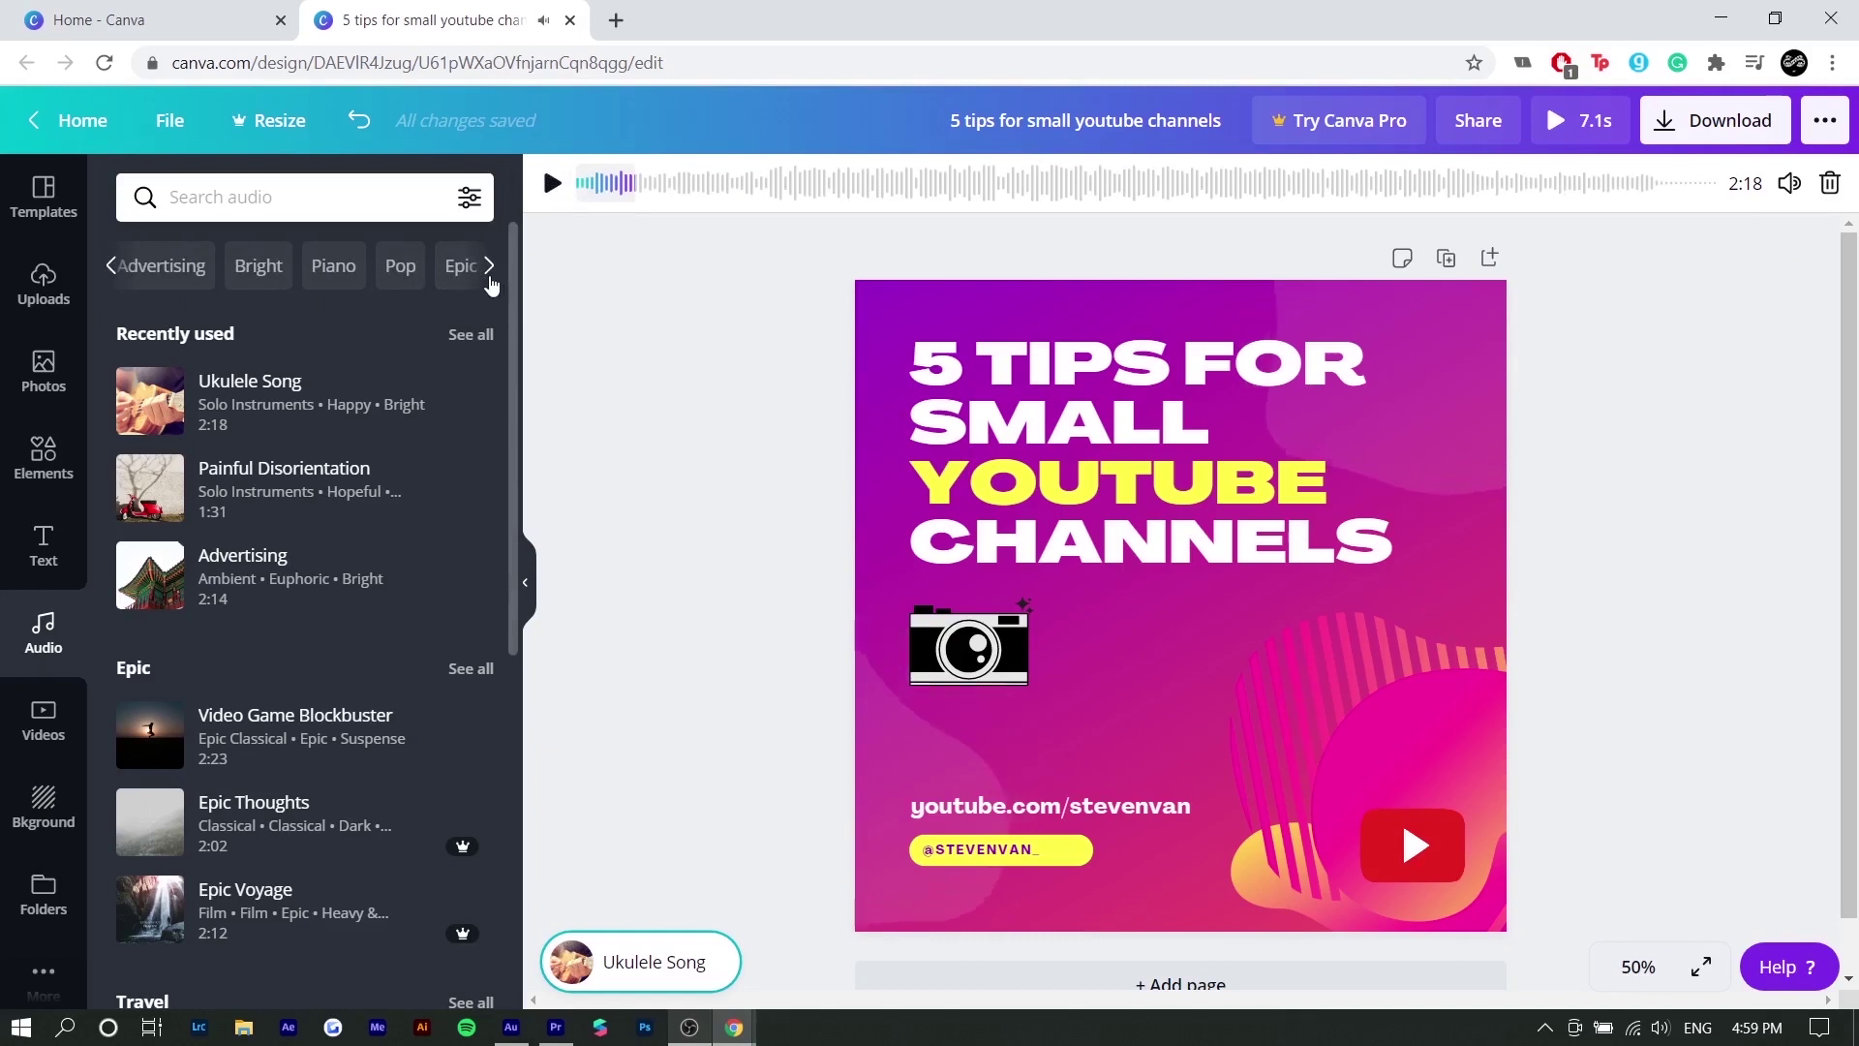
pyautogui.click(490, 278)
pyautogui.click(469, 198)
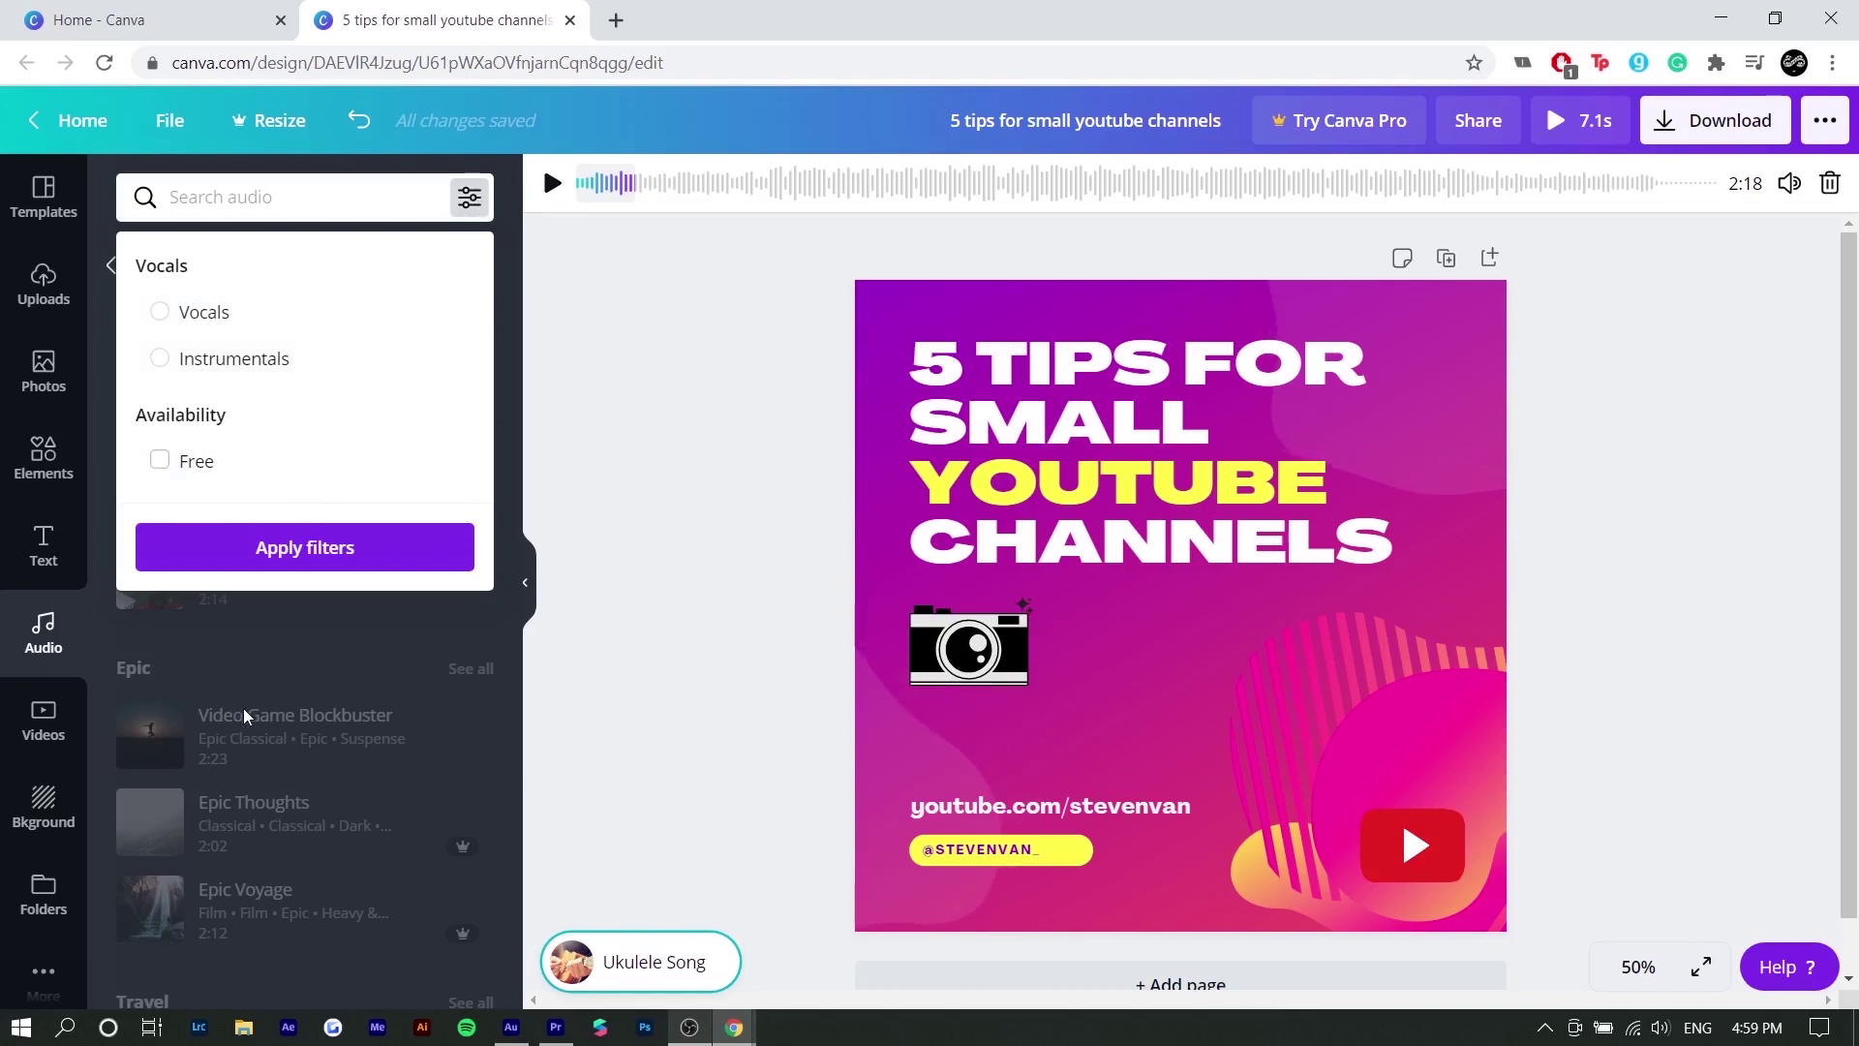
pyautogui.click(250, 560)
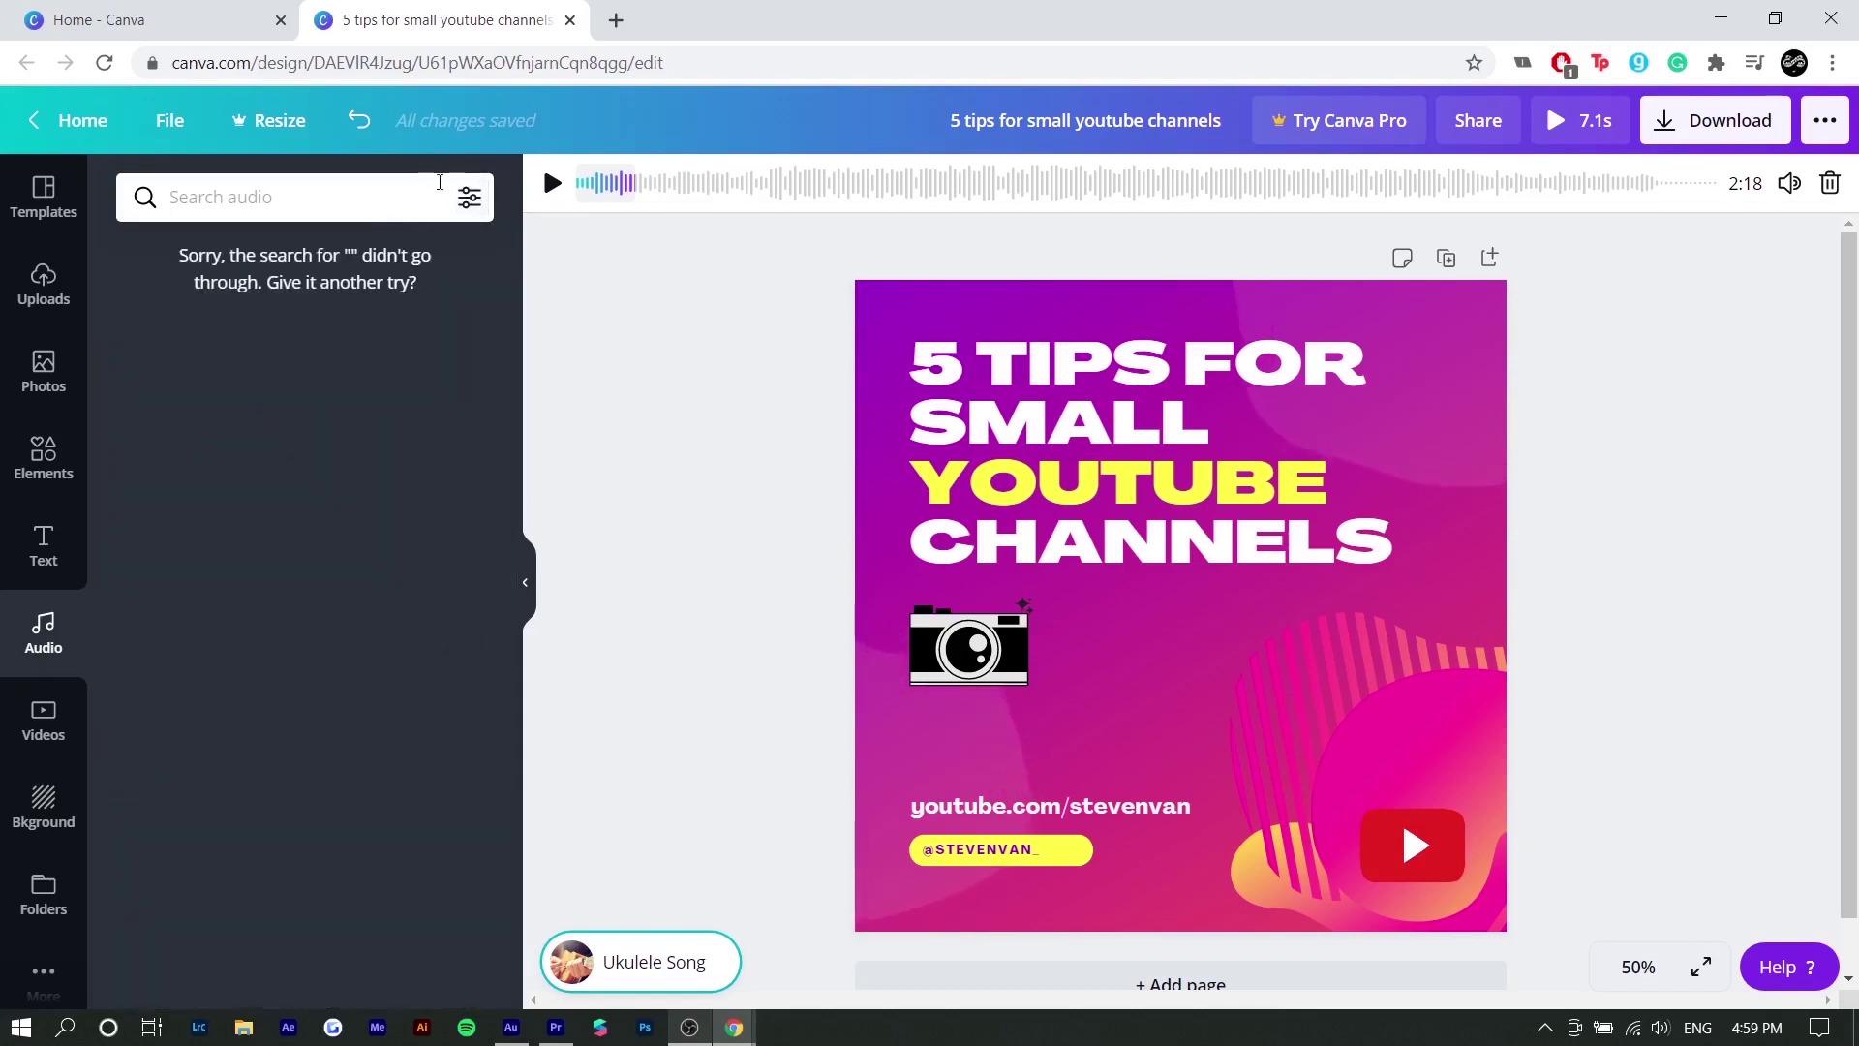
pyautogui.click(469, 193)
pyautogui.click(212, 461)
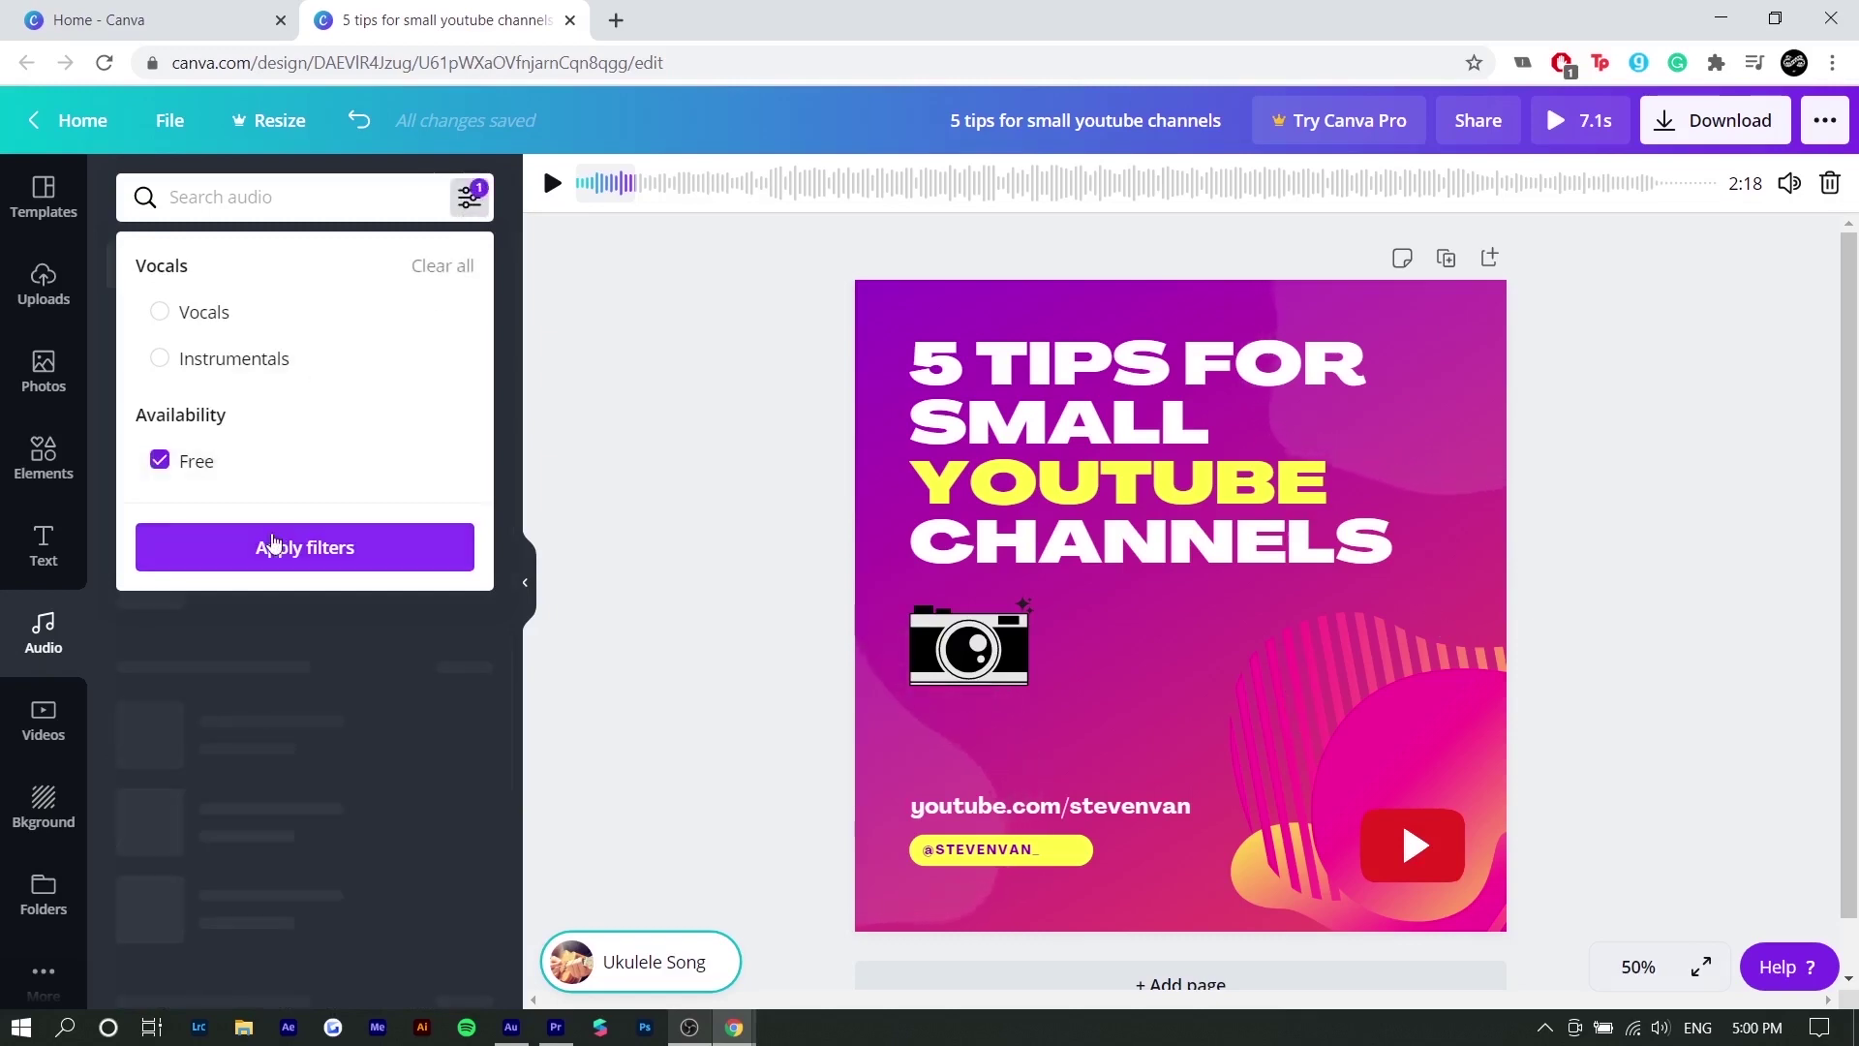
pyautogui.click(273, 544)
pyautogui.scroll(-1, 349, 503)
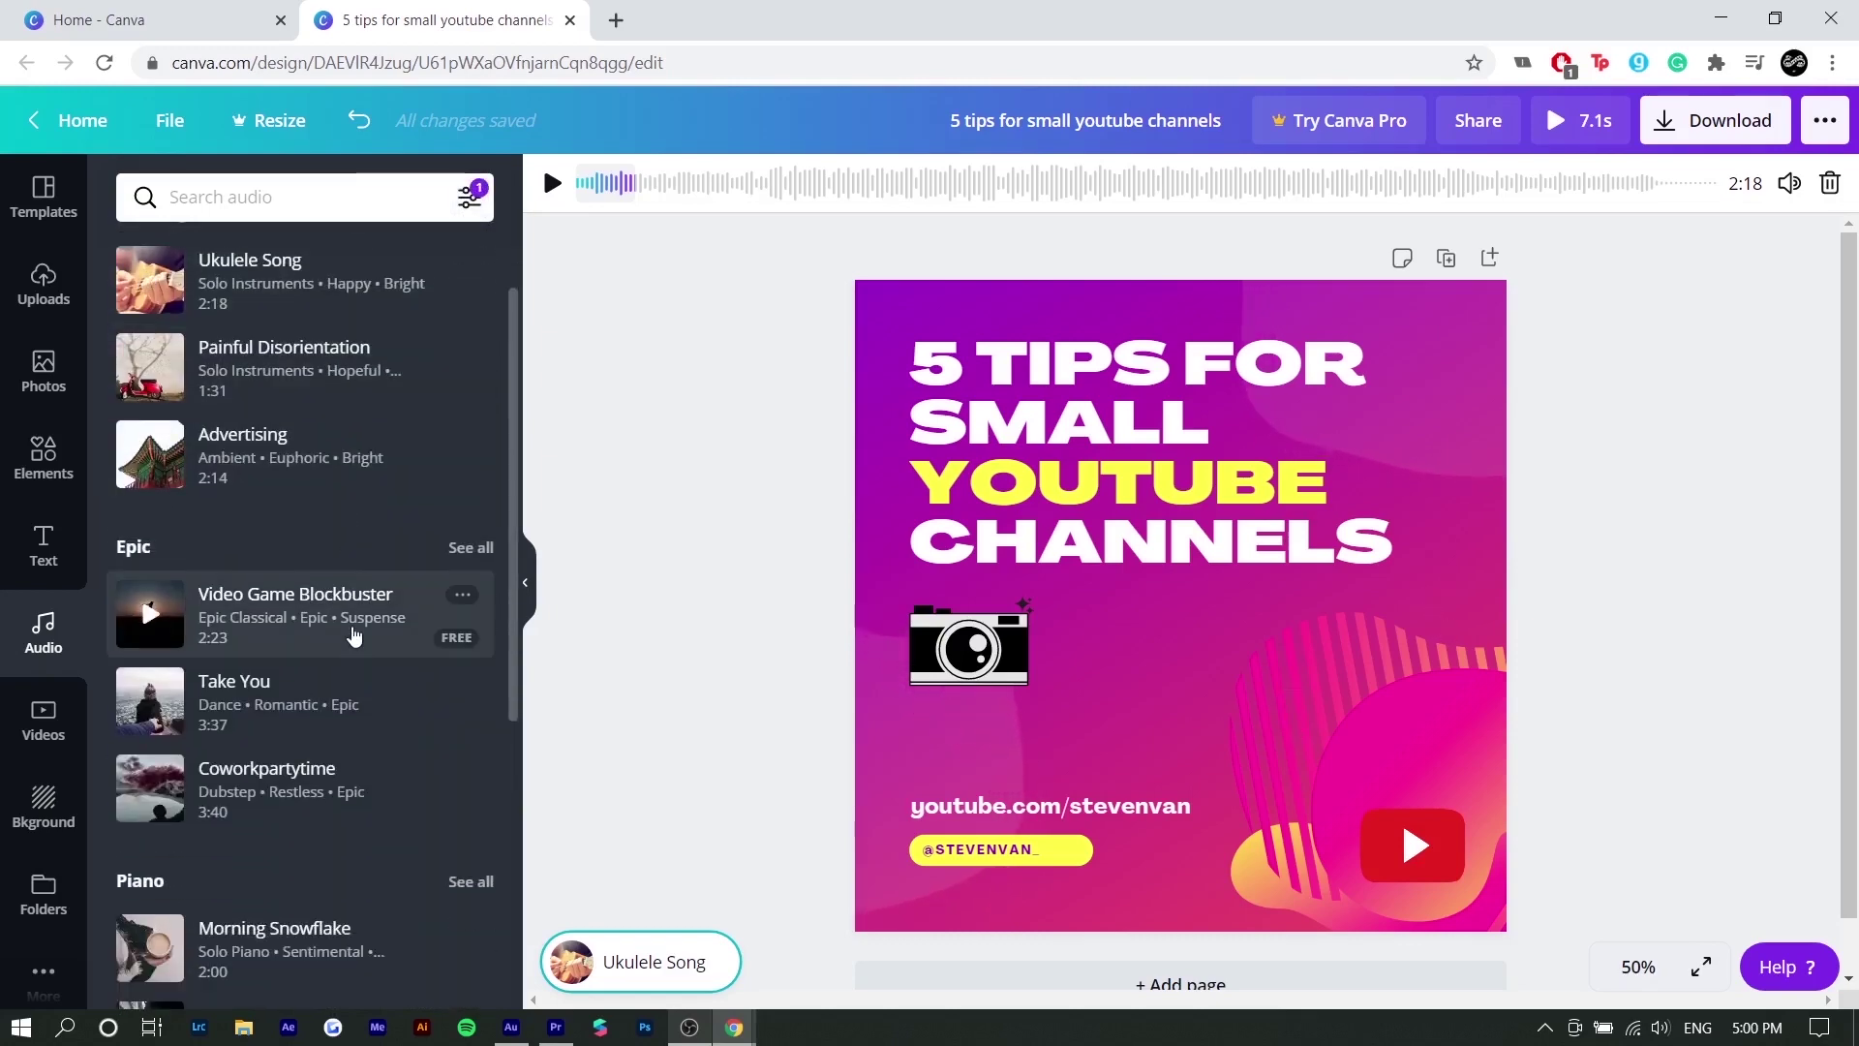
pyautogui.scroll(-6, 300, 804)
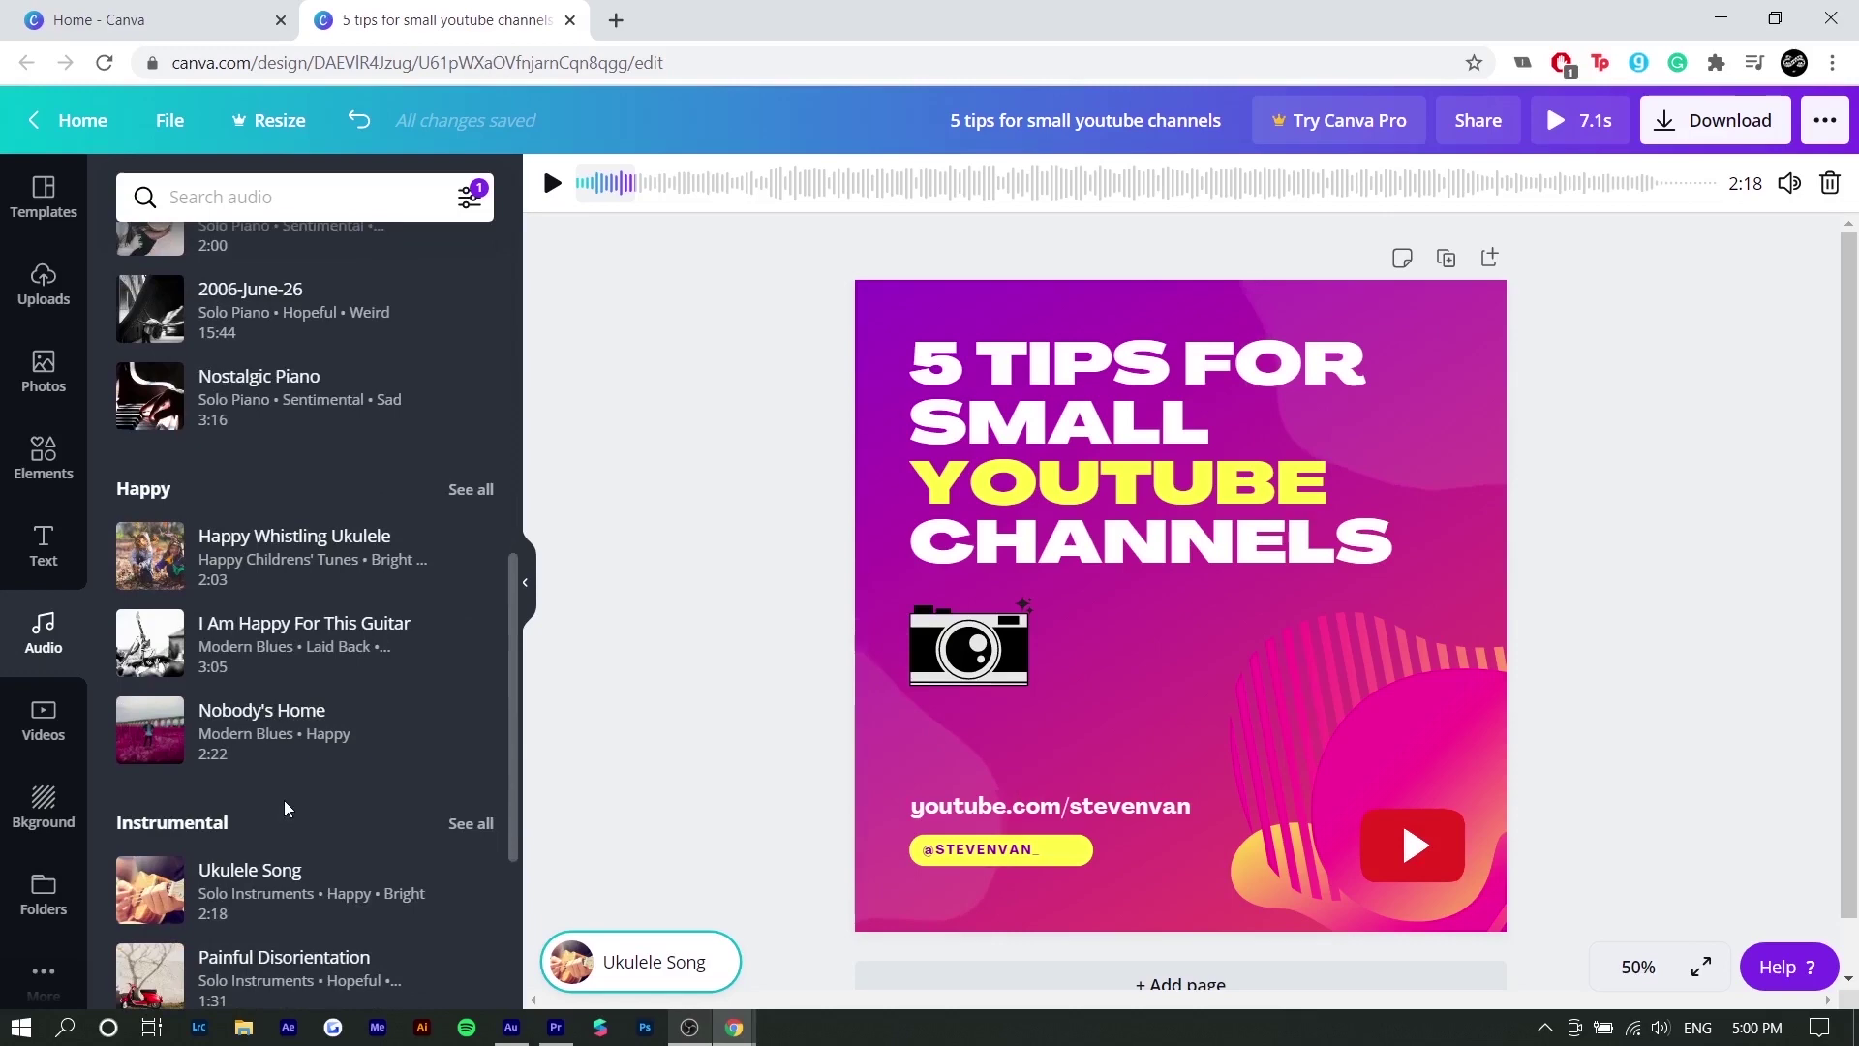
# Replace the Business video search with a search for water videos.
pyautogui.click(44, 721)
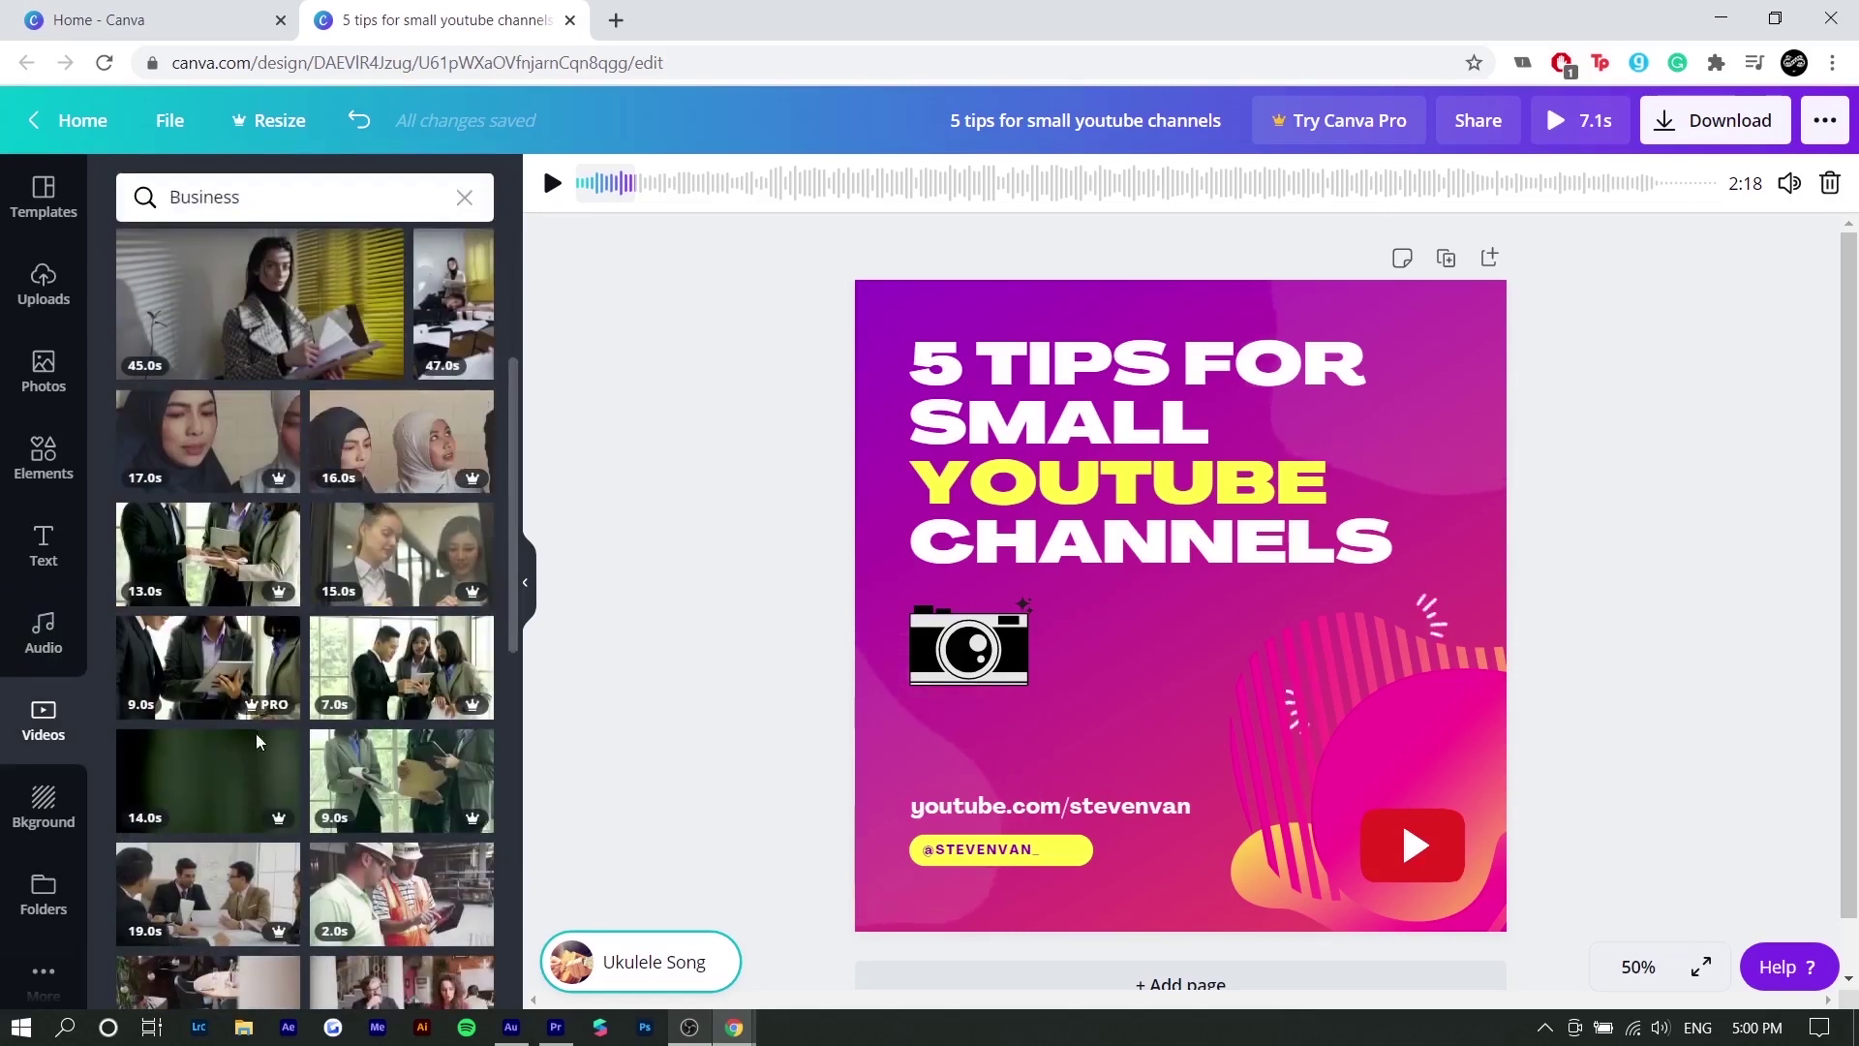
pyautogui.click(464, 197)
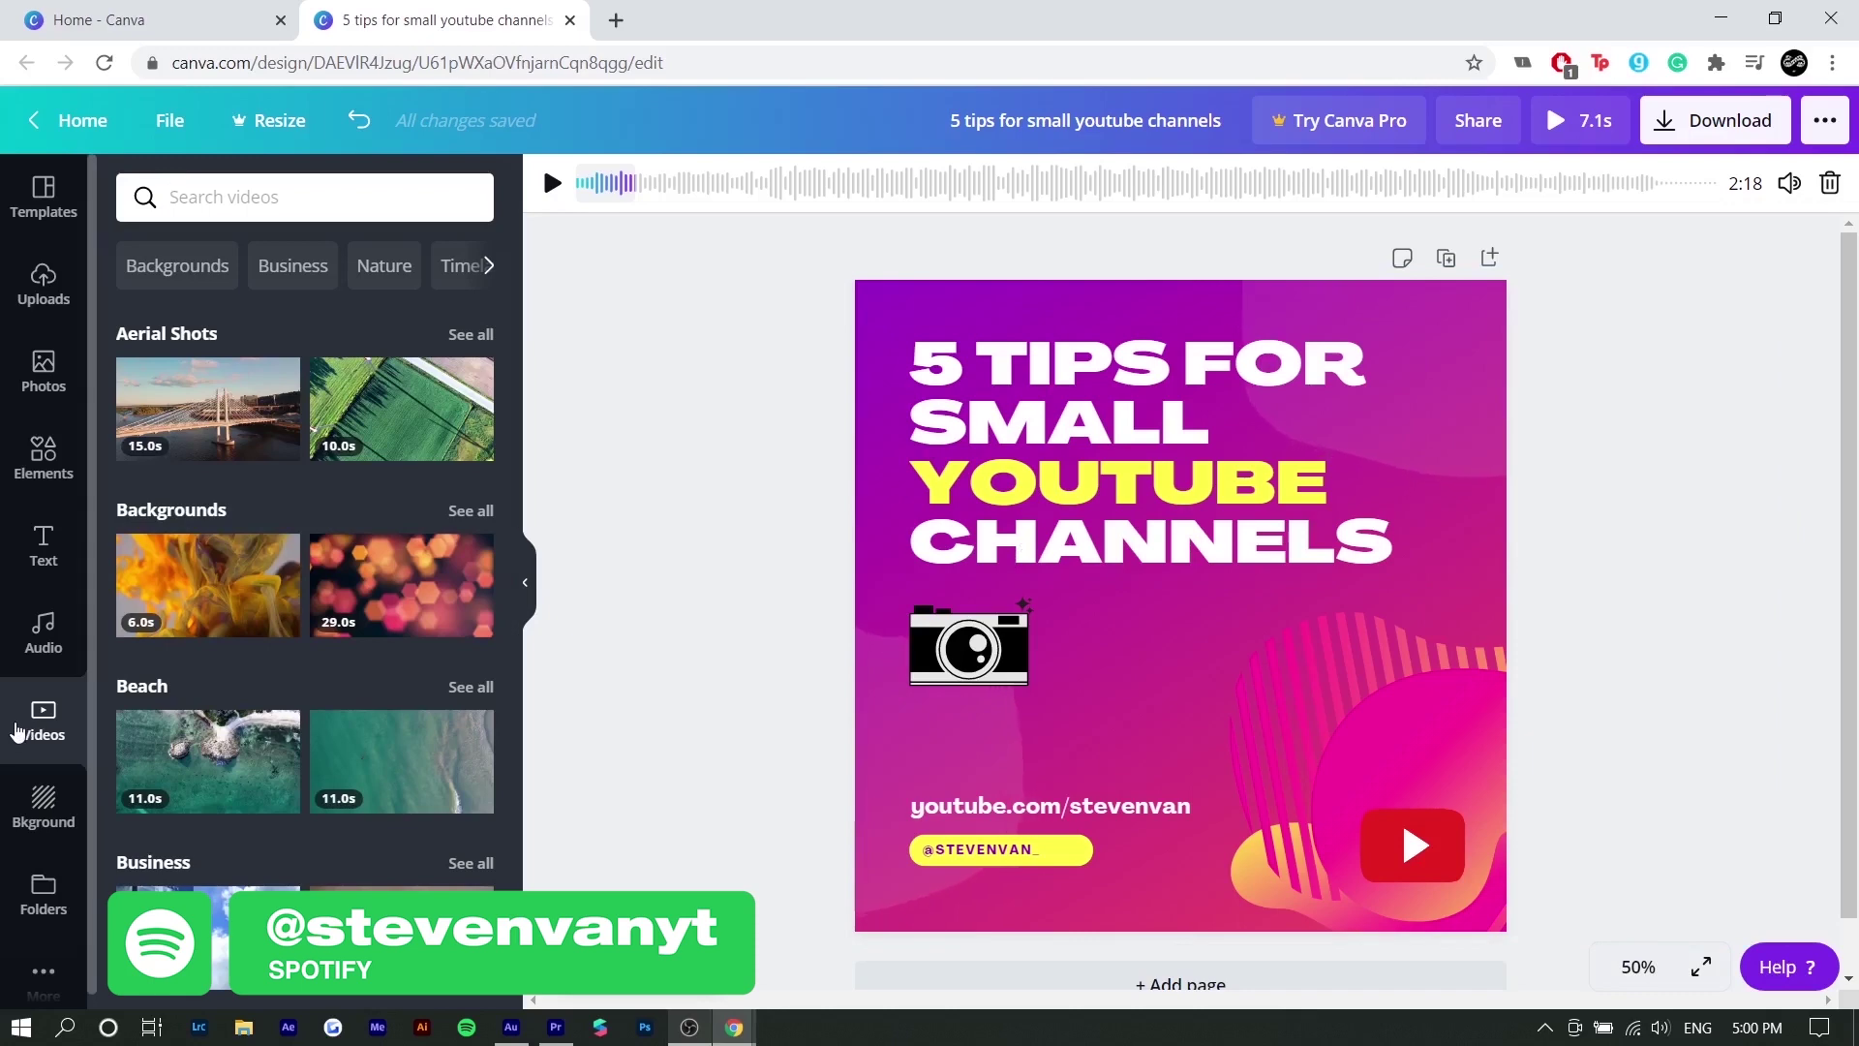
pyautogui.scroll(-4, 215, 692)
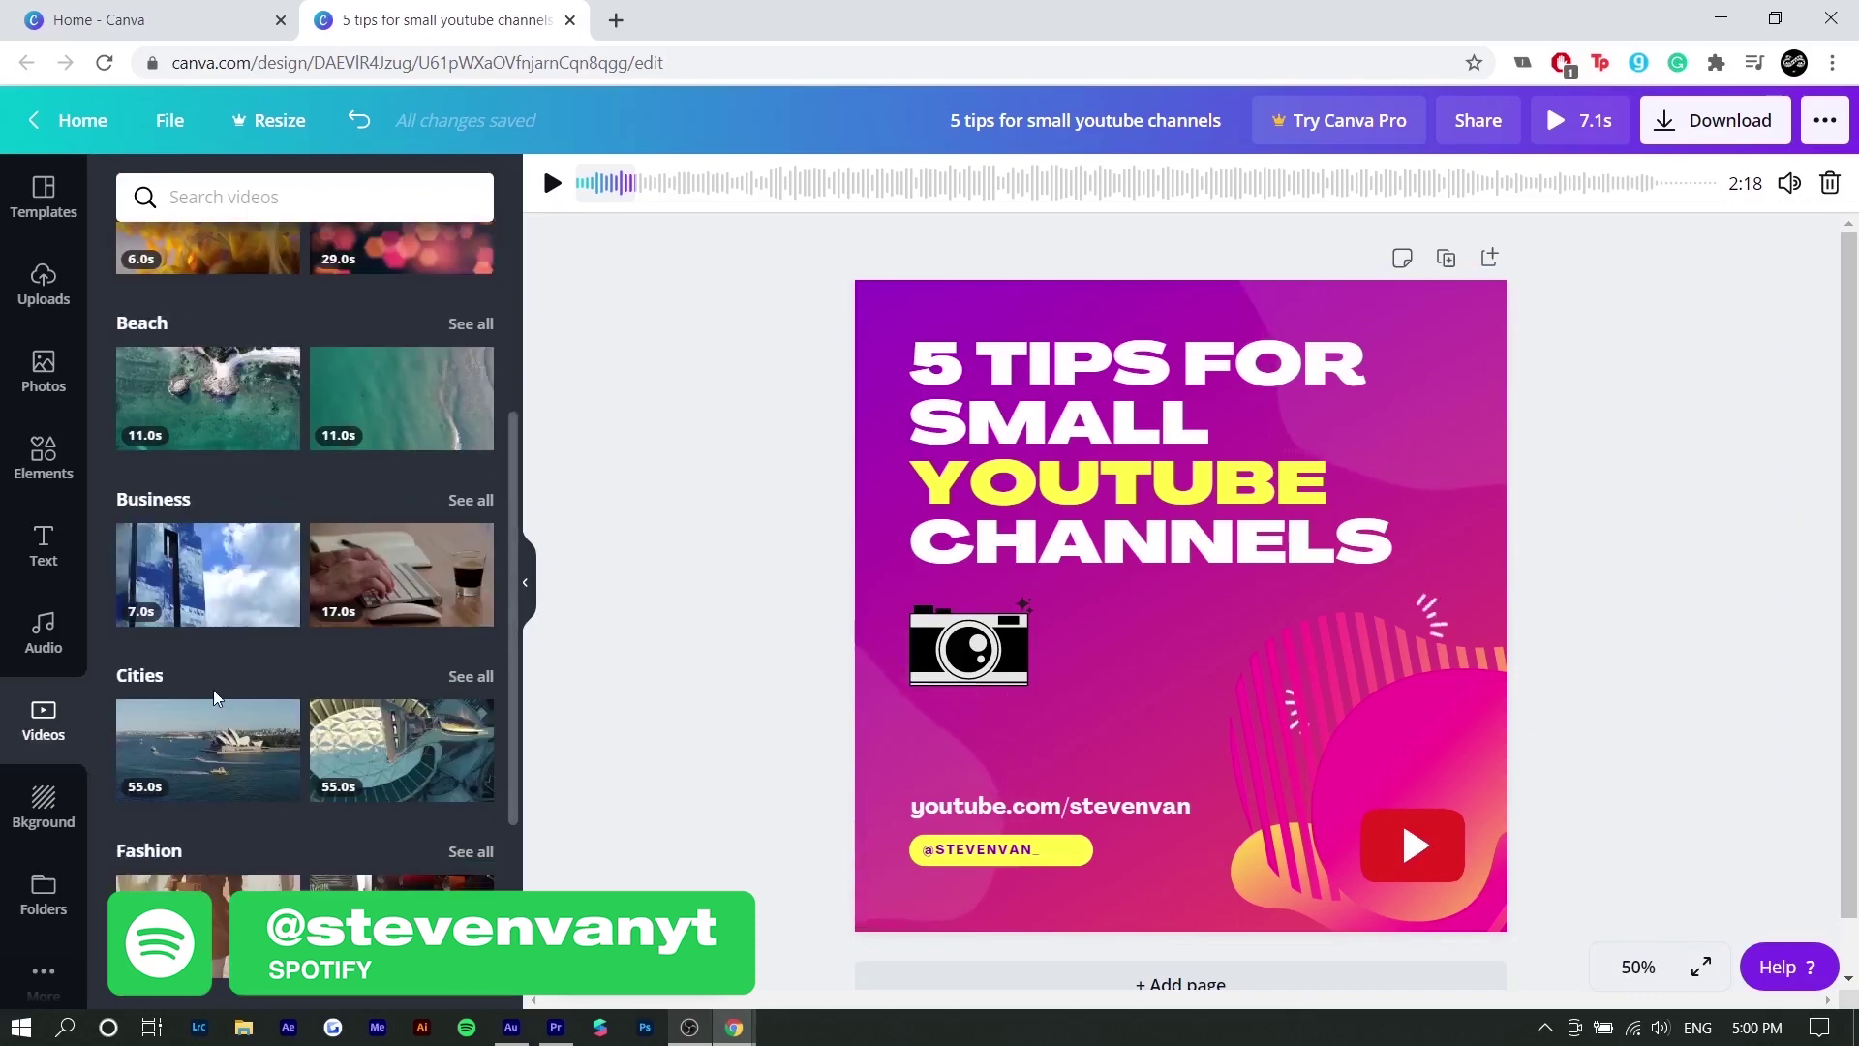
pyautogui.scroll(-10, 233, 678)
pyautogui.click(257, 201)
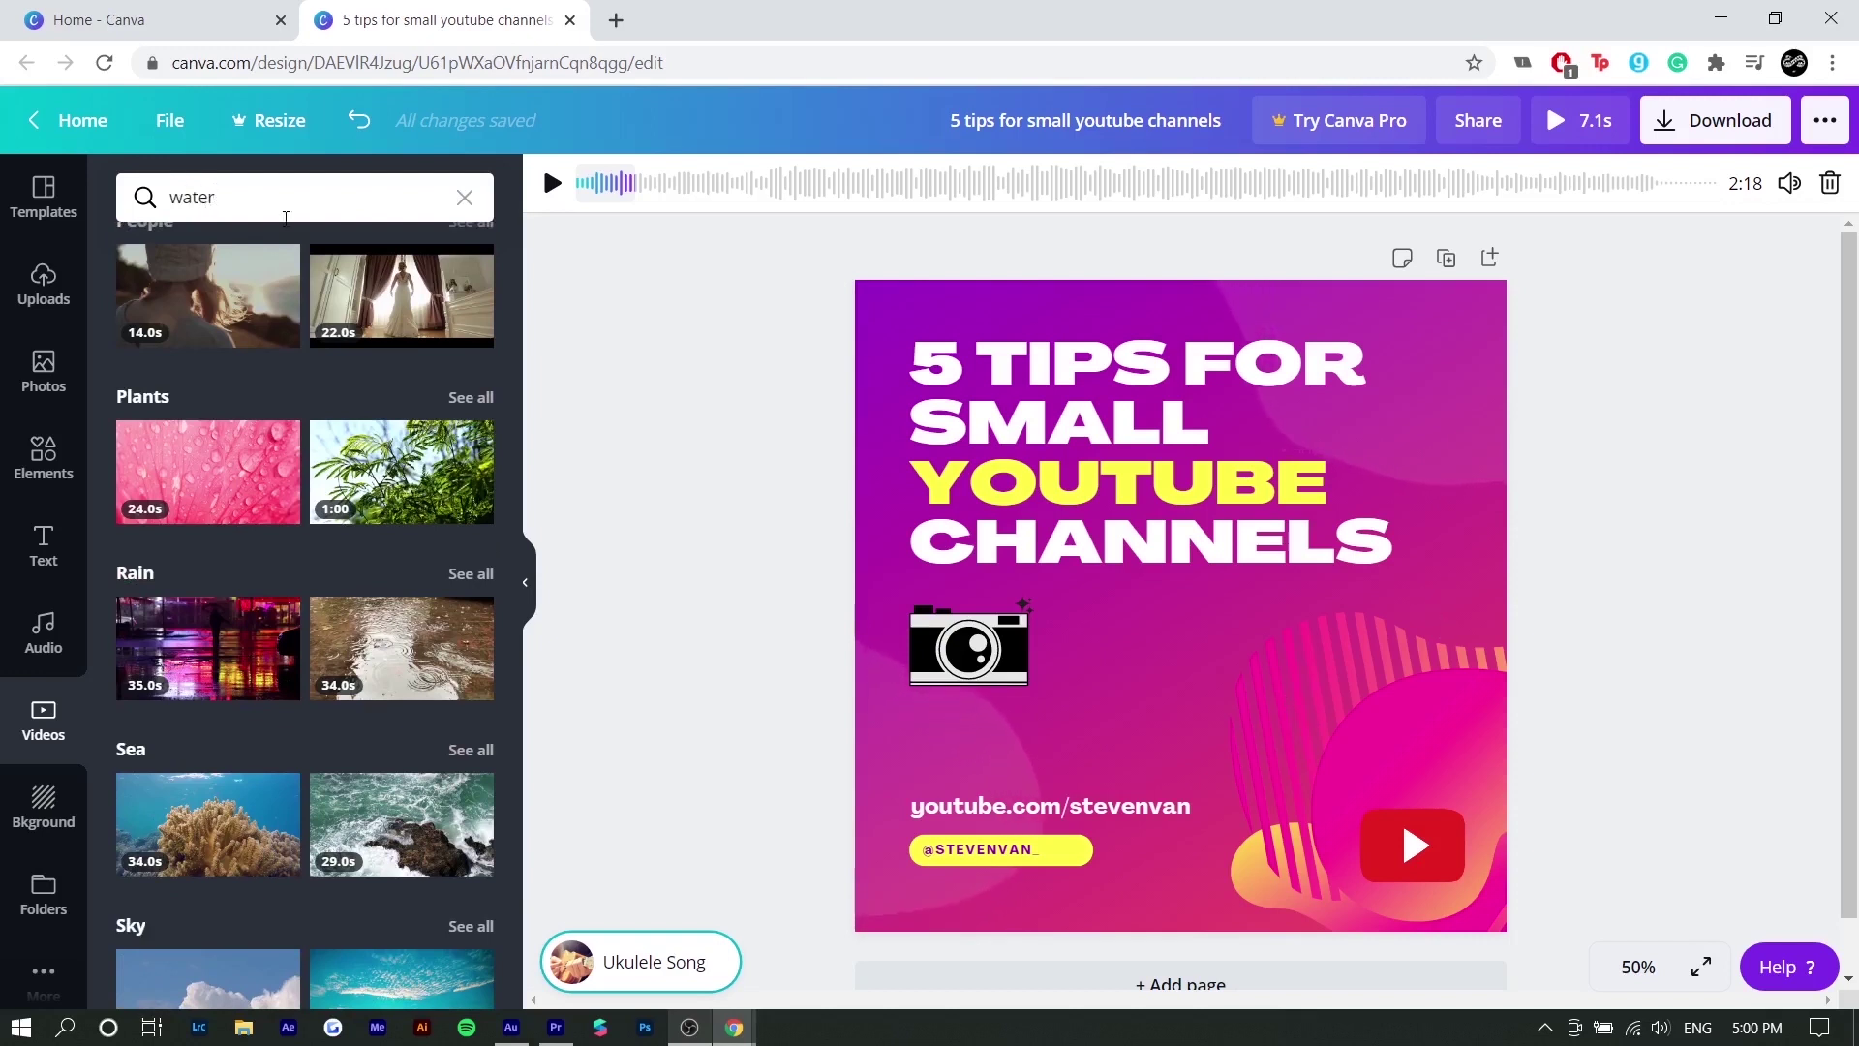
pyautogui.press('Return')
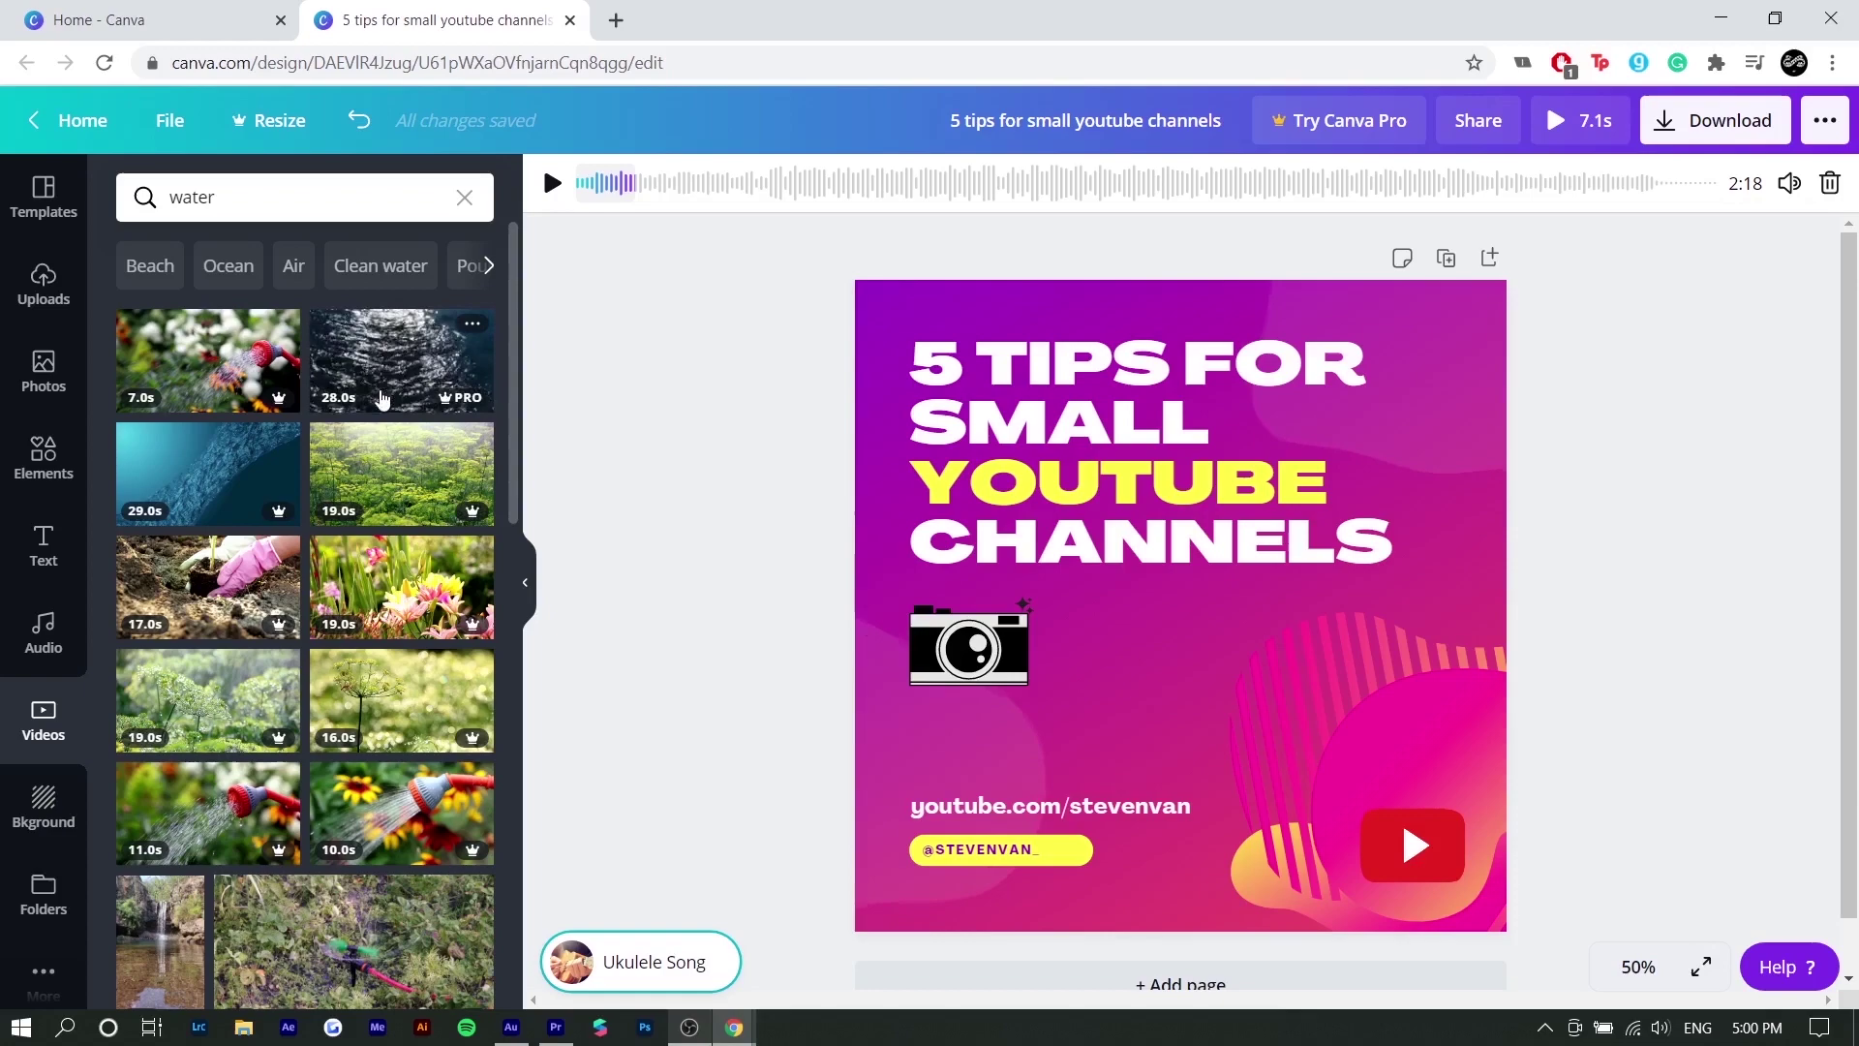
pyautogui.scroll(-3, 332, 666)
pyautogui.scroll(-3, 332, 671)
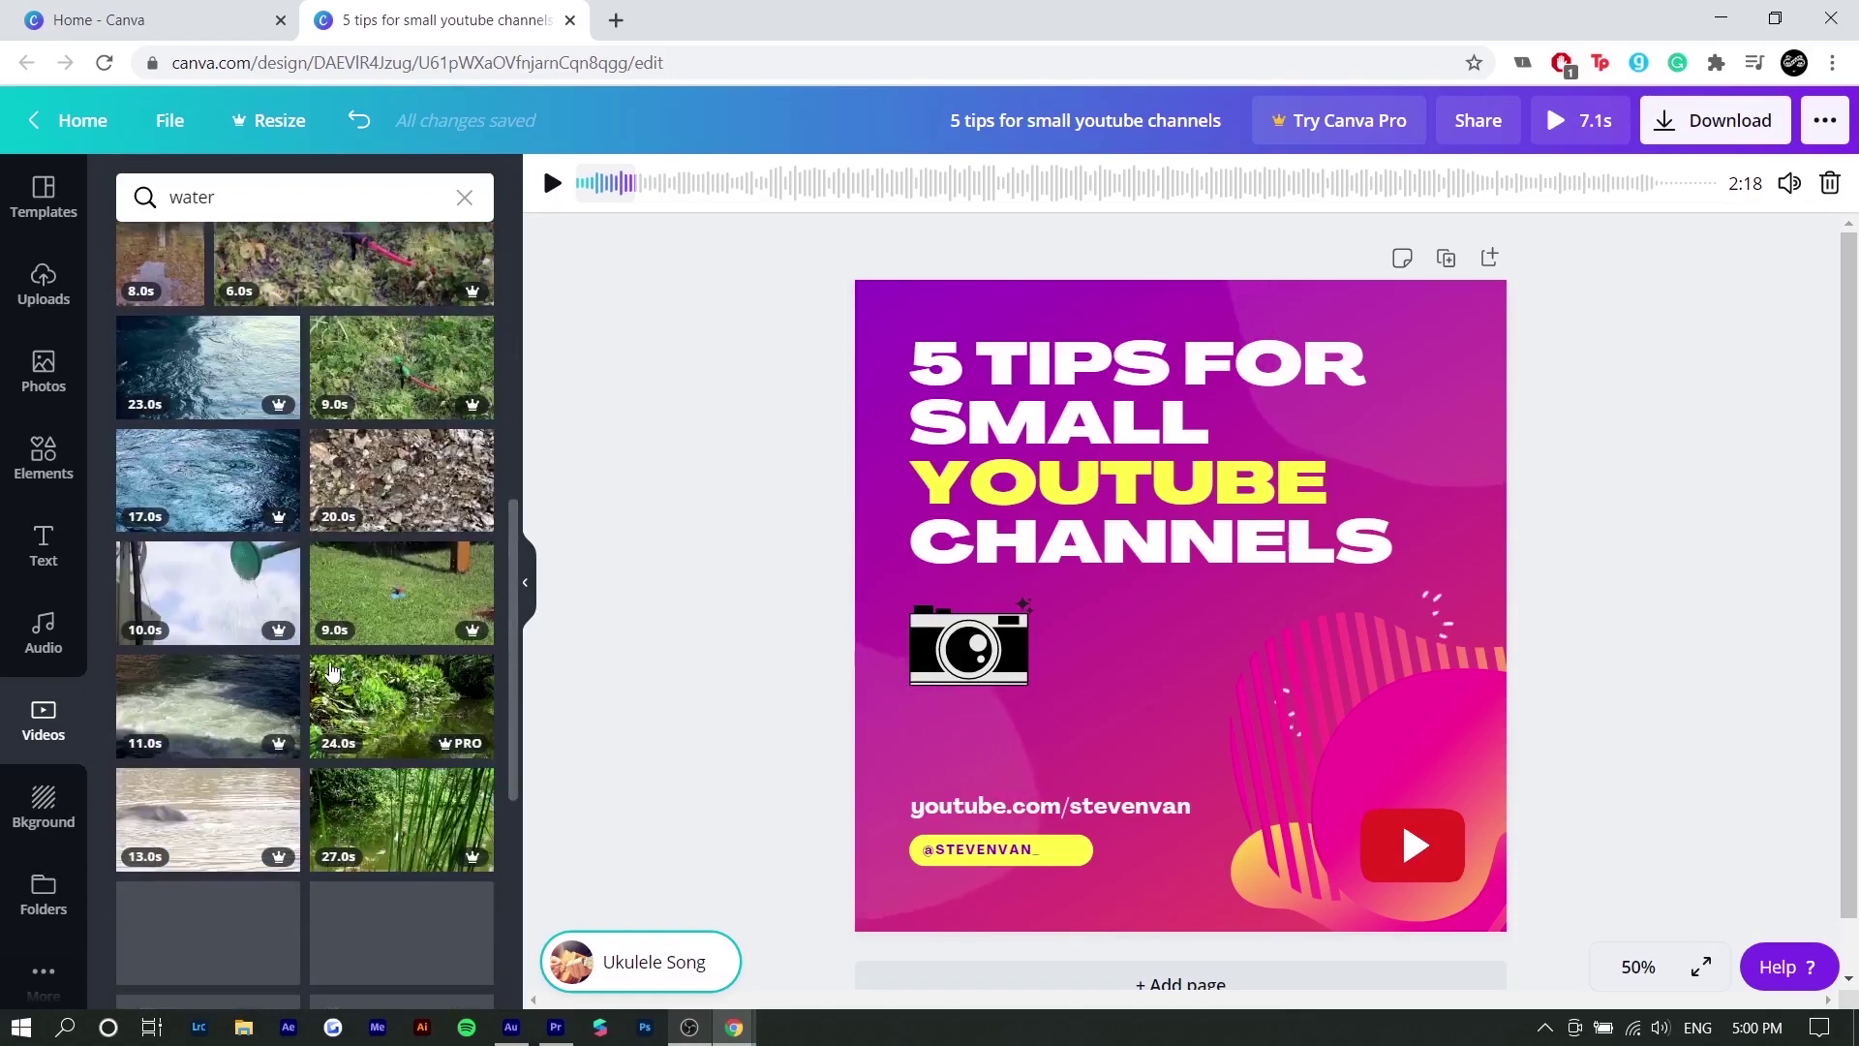
pyautogui.scroll(6, 332, 671)
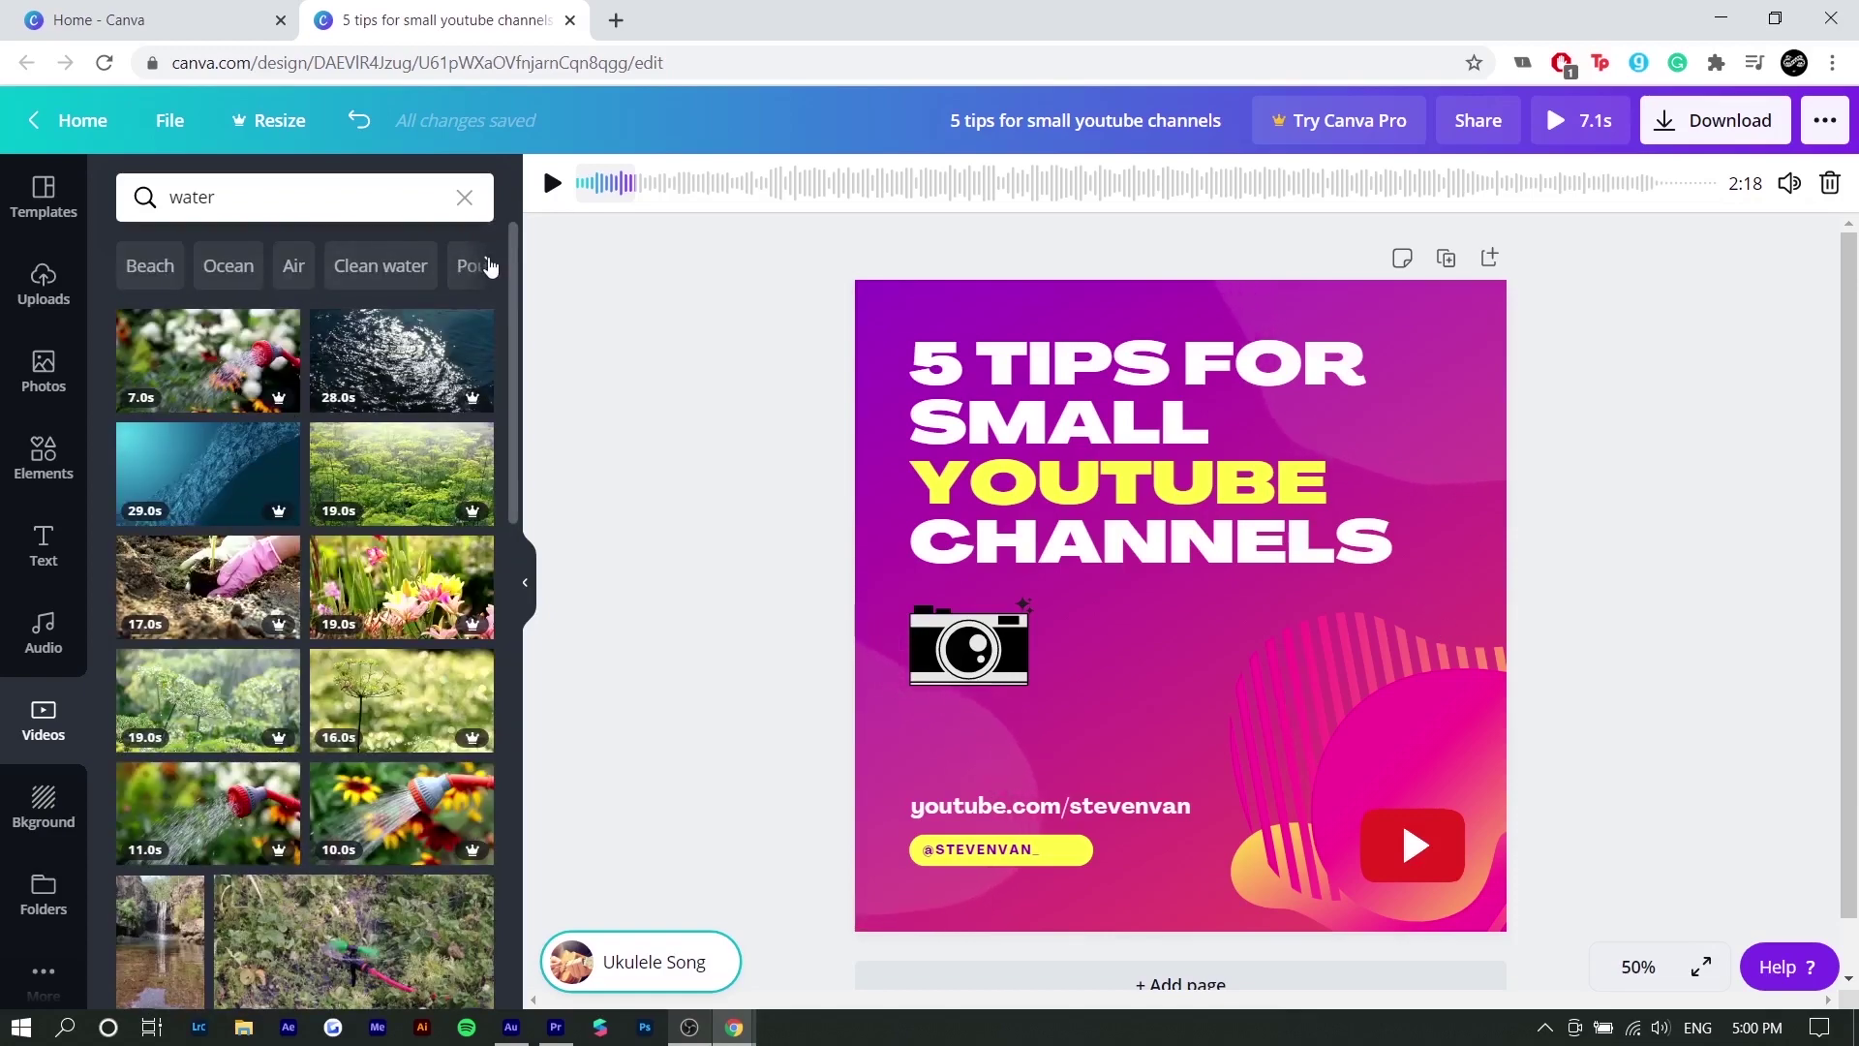
# Browse the Backgrounds video category, then switch to the background colours and textures library.
pyautogui.click(490, 268)
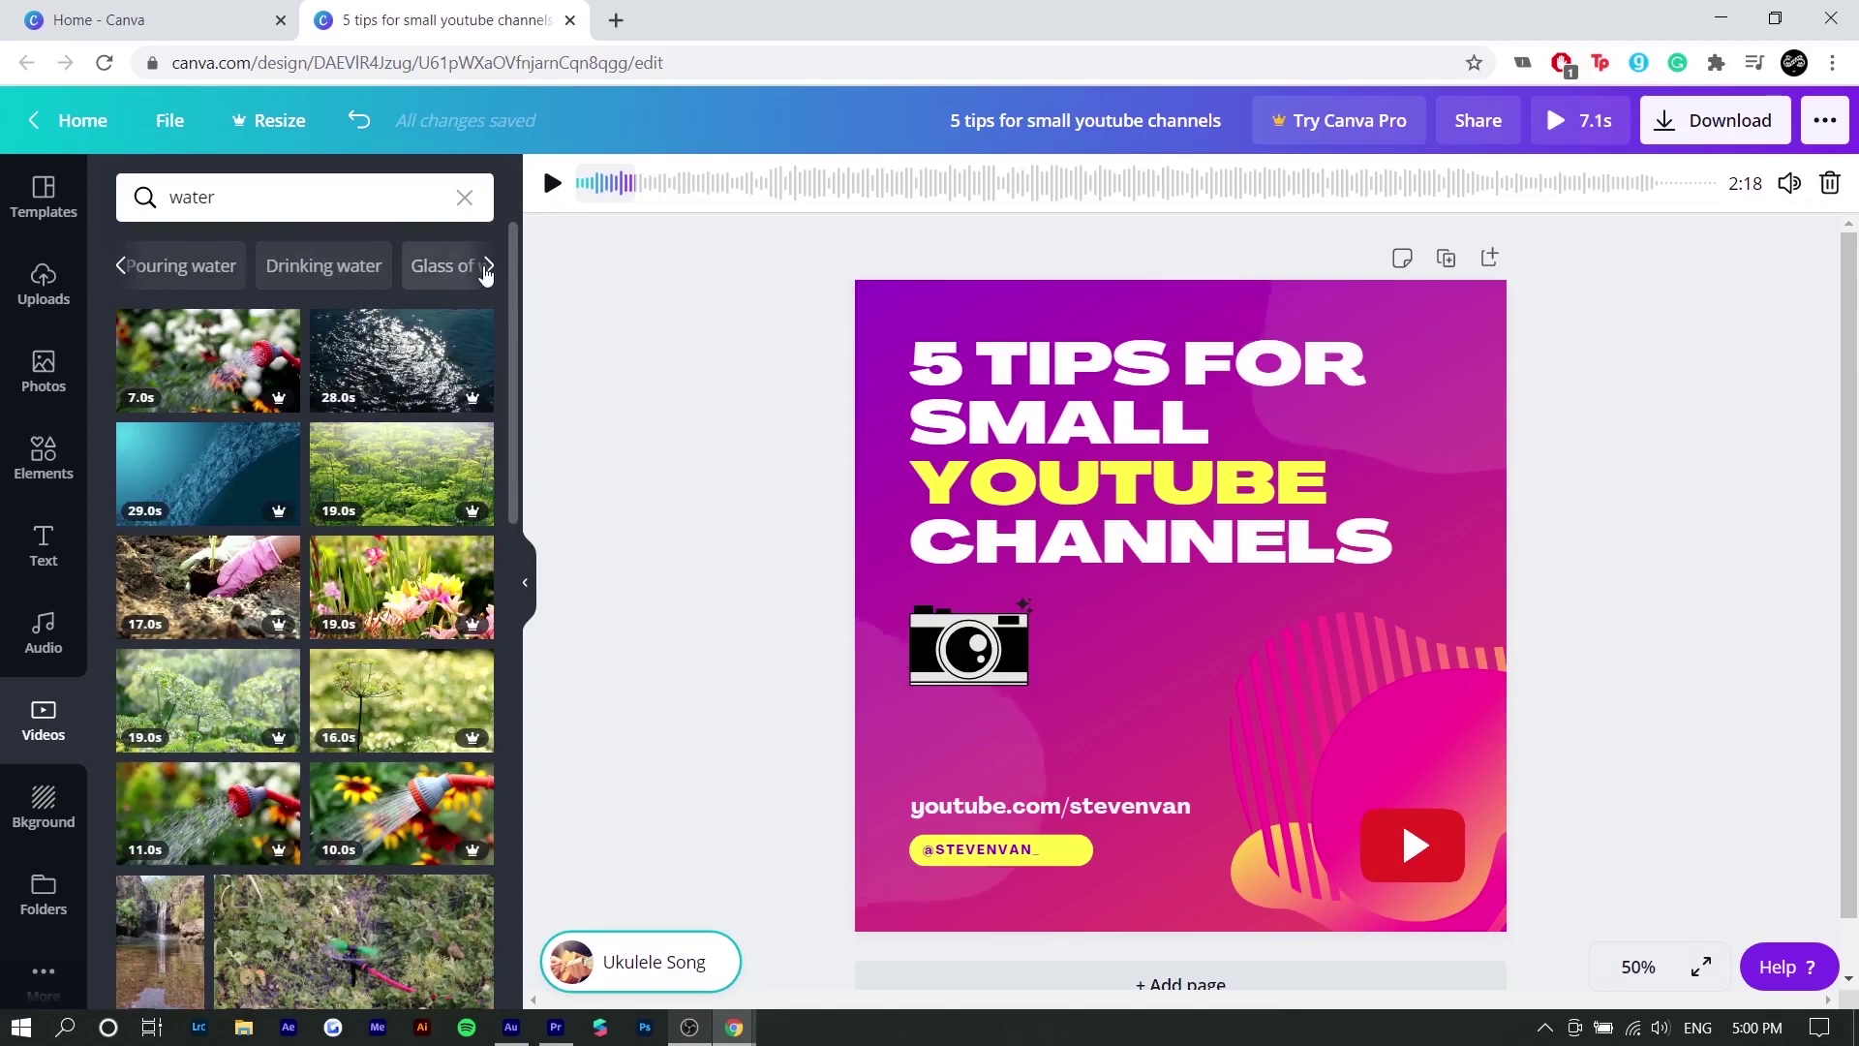
pyautogui.click(465, 198)
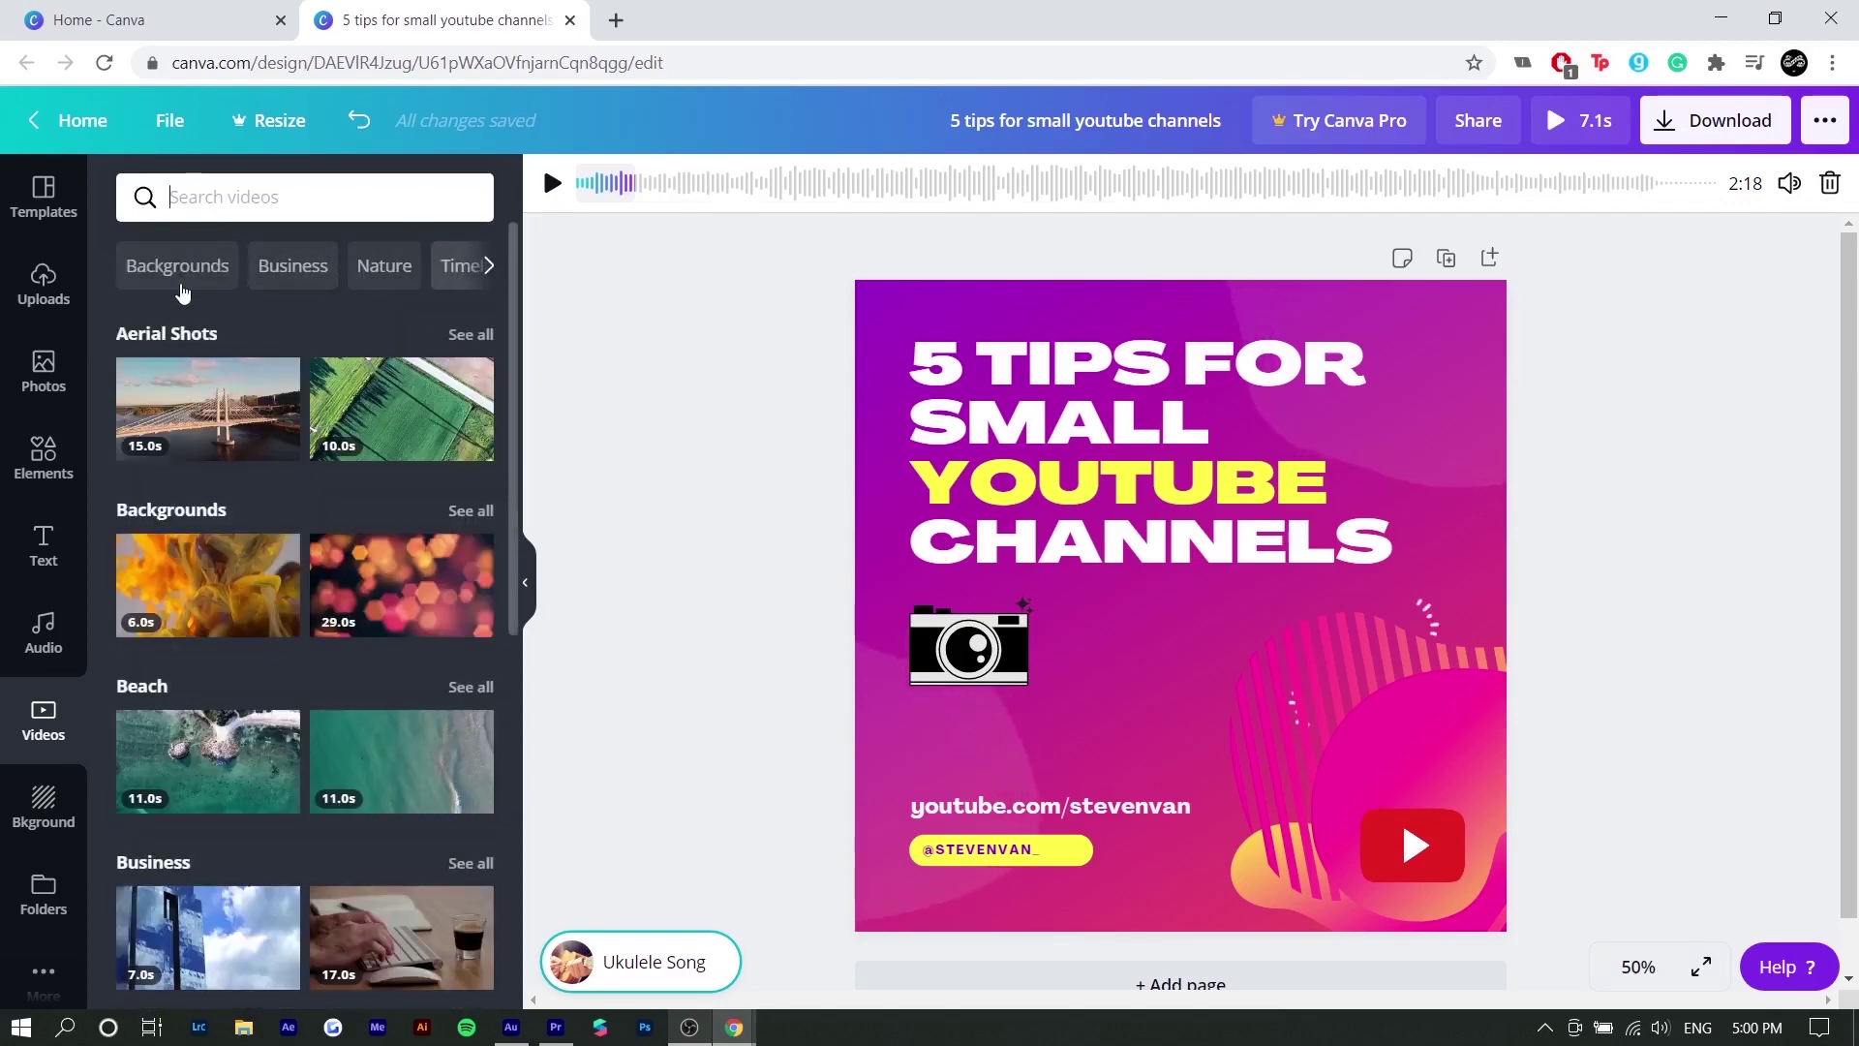
pyautogui.click(179, 269)
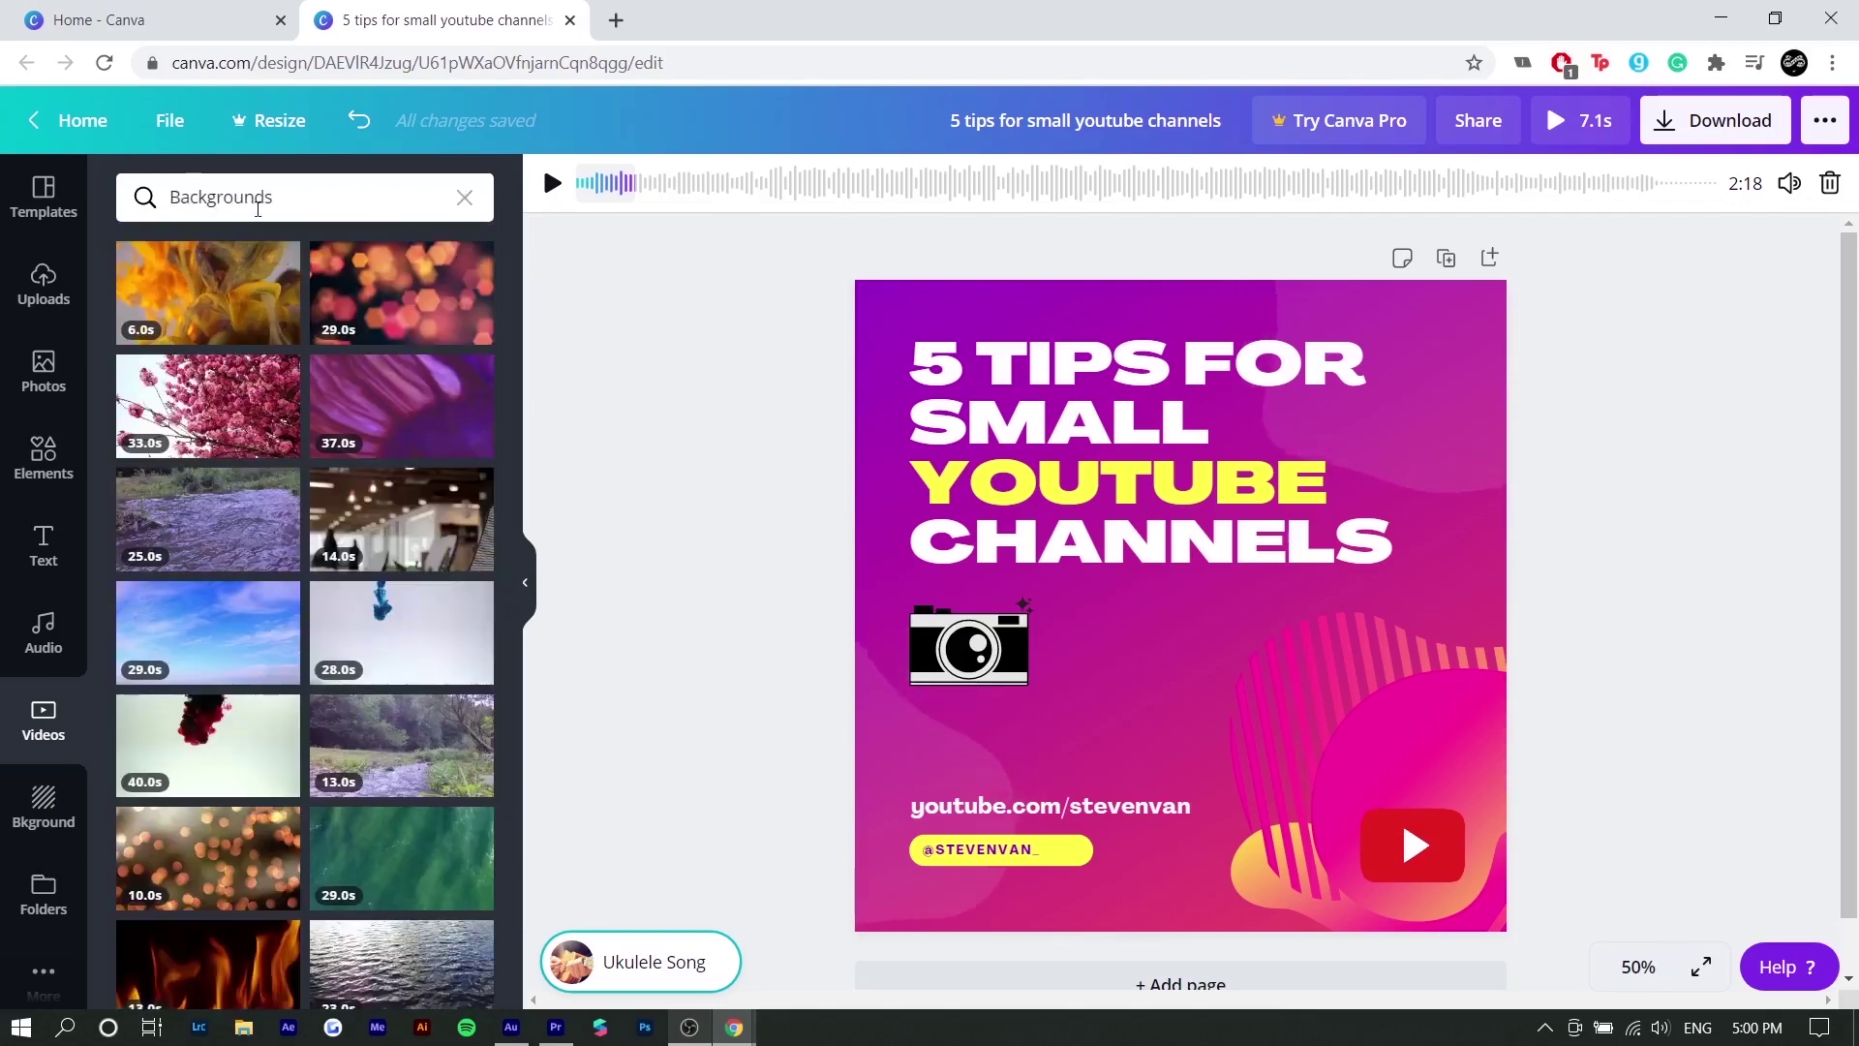
pyautogui.scroll(-2, 244, 673)
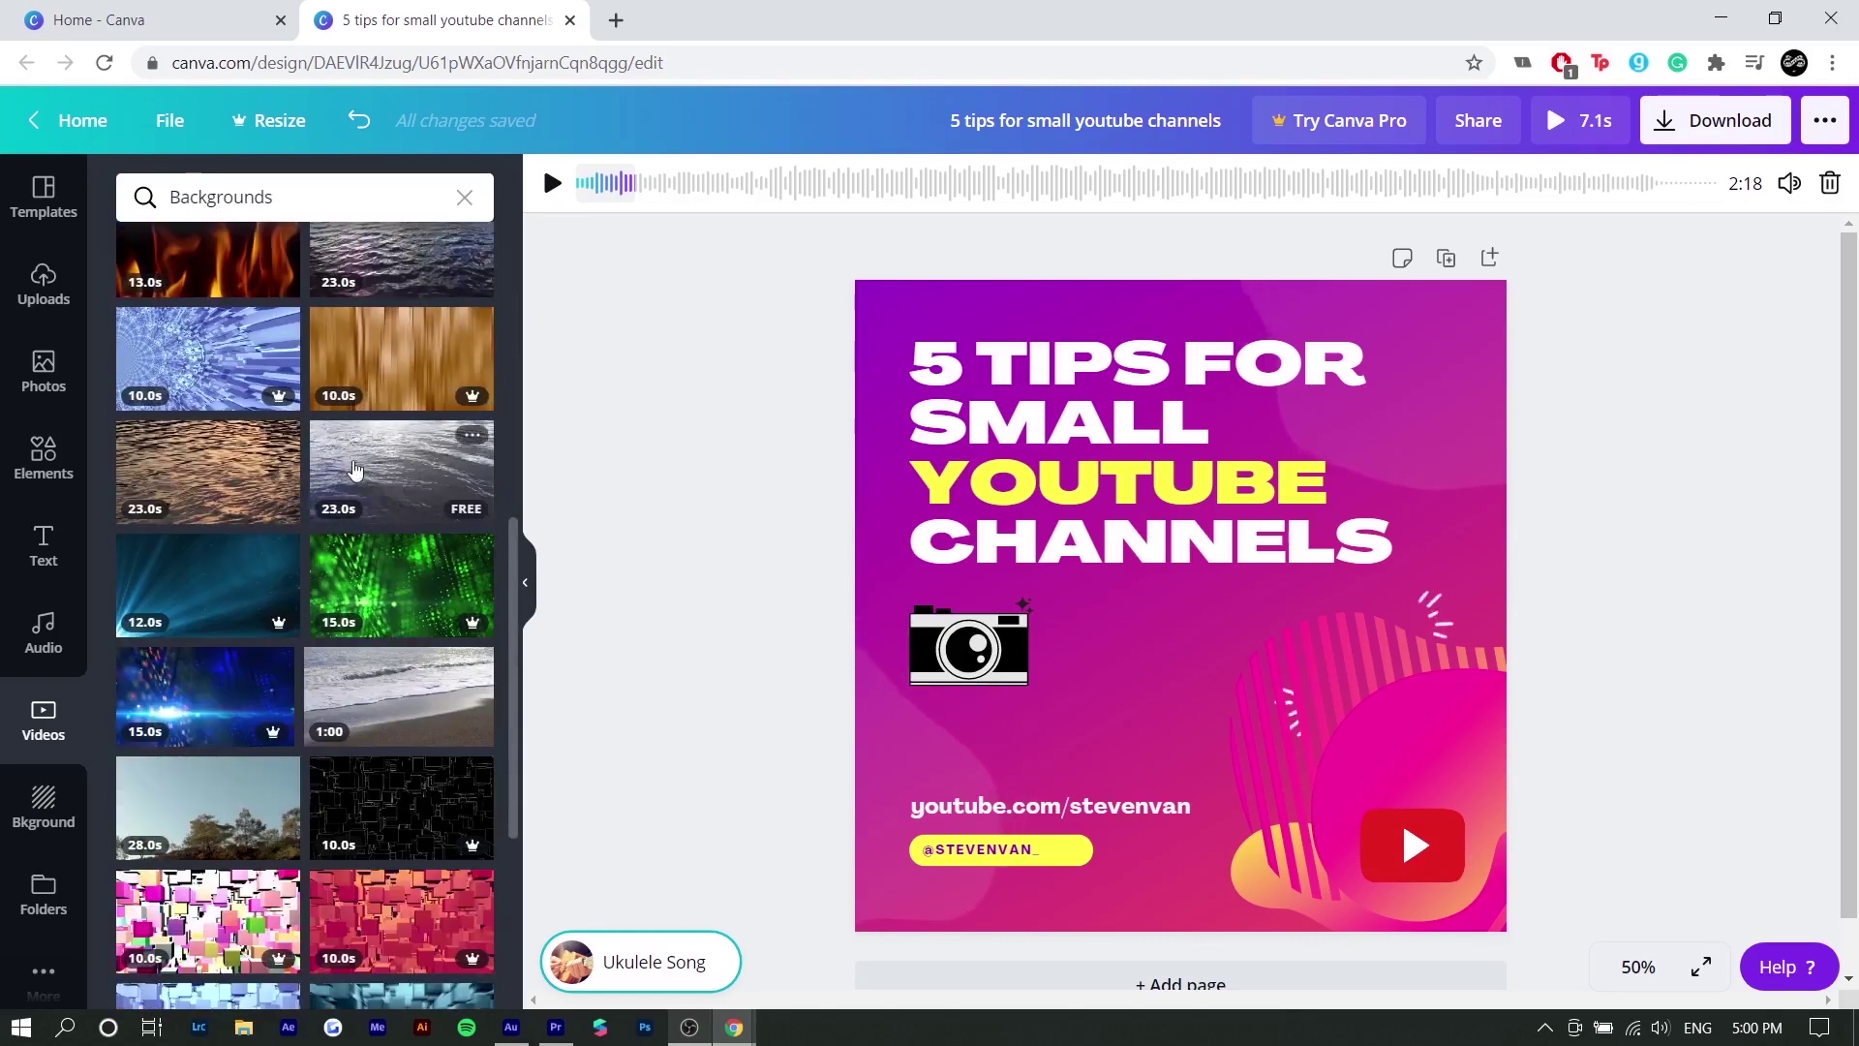
pyautogui.click(44, 804)
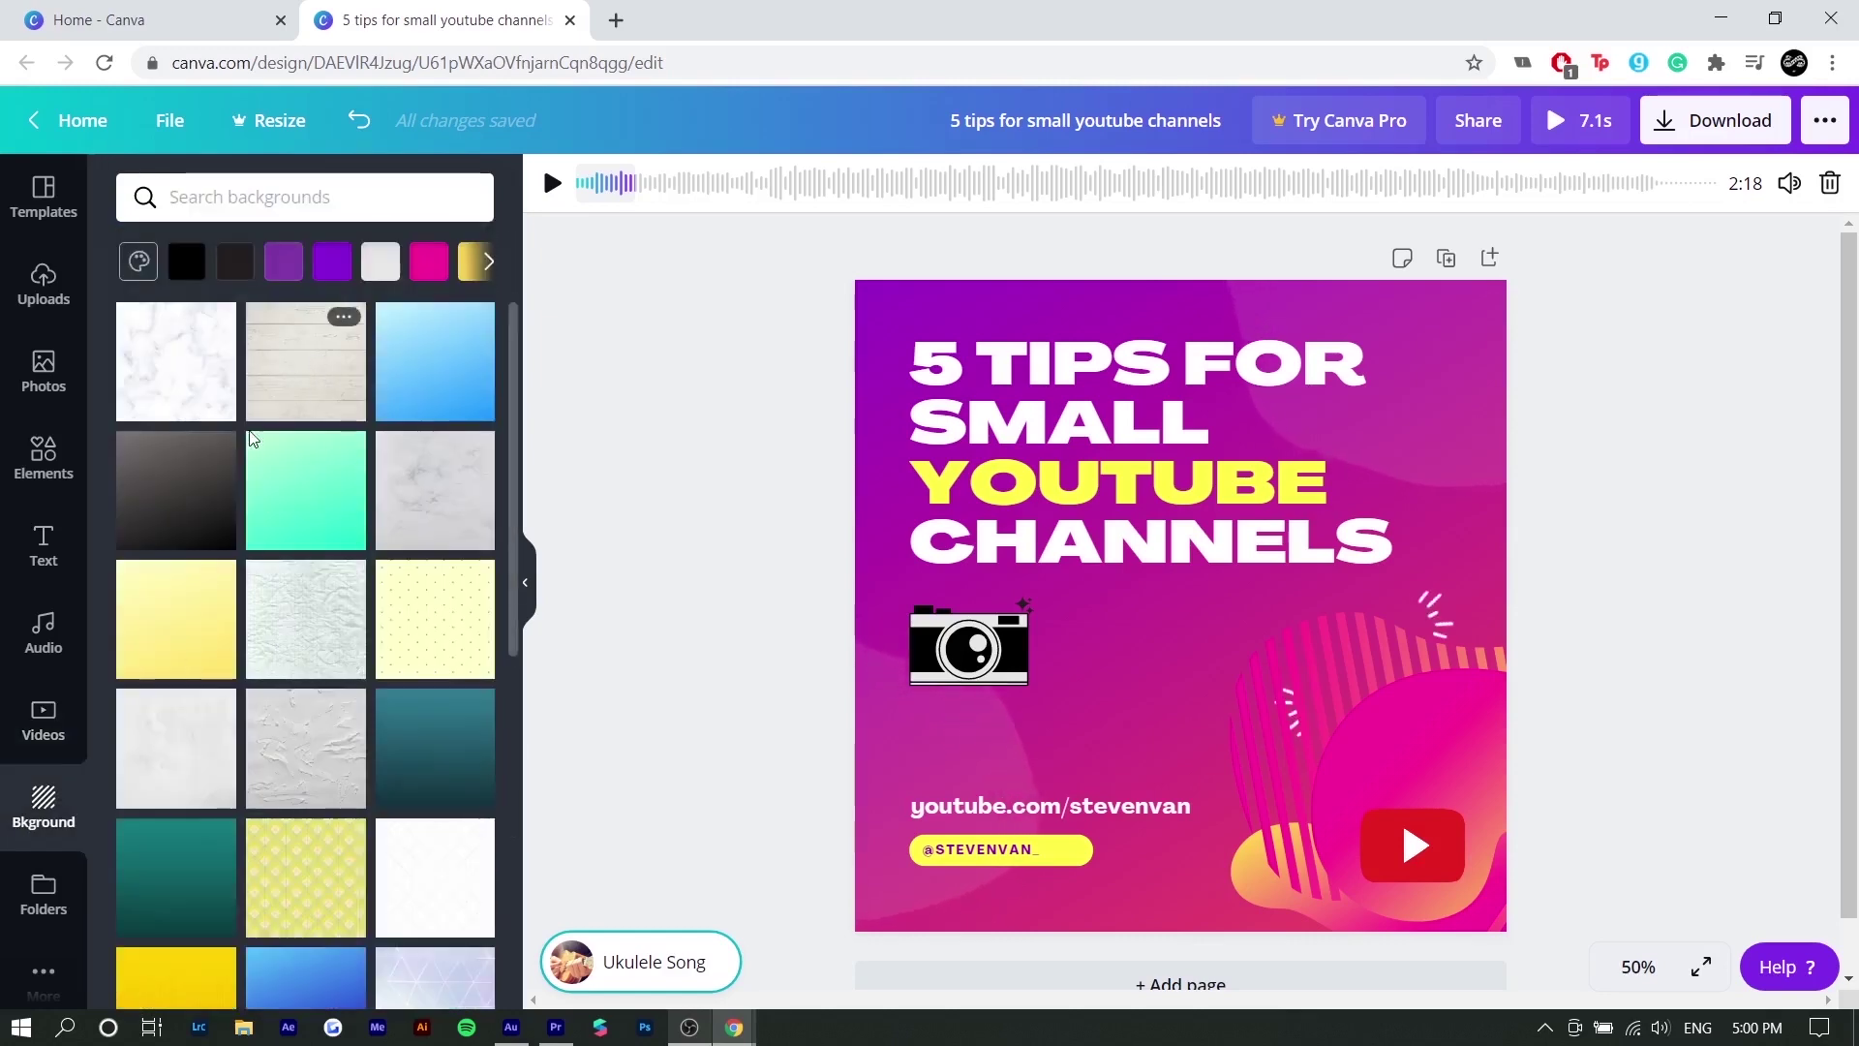
# Scroll through the background textures, then bring up the Share panel for collaborators.
pyautogui.scroll(-3, 262, 466)
pyautogui.scroll(-1, 263, 468)
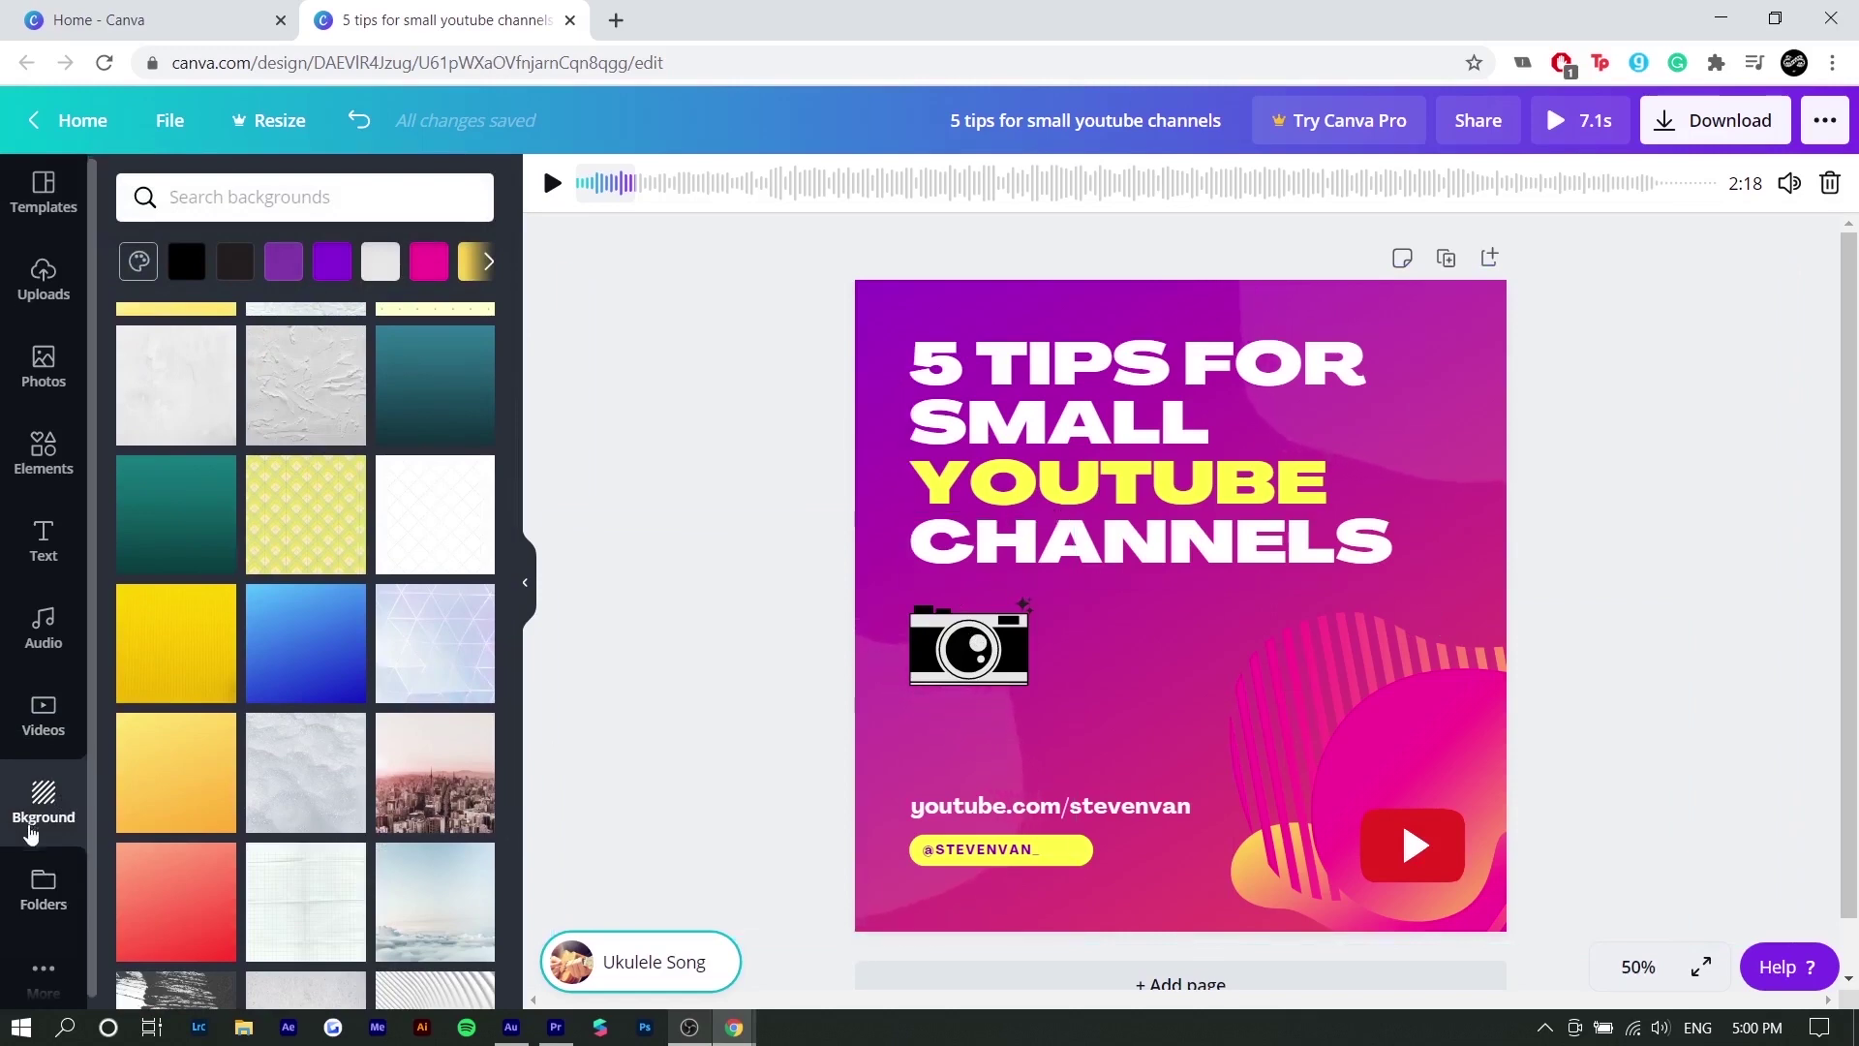
pyautogui.scroll(-1, 39, 824)
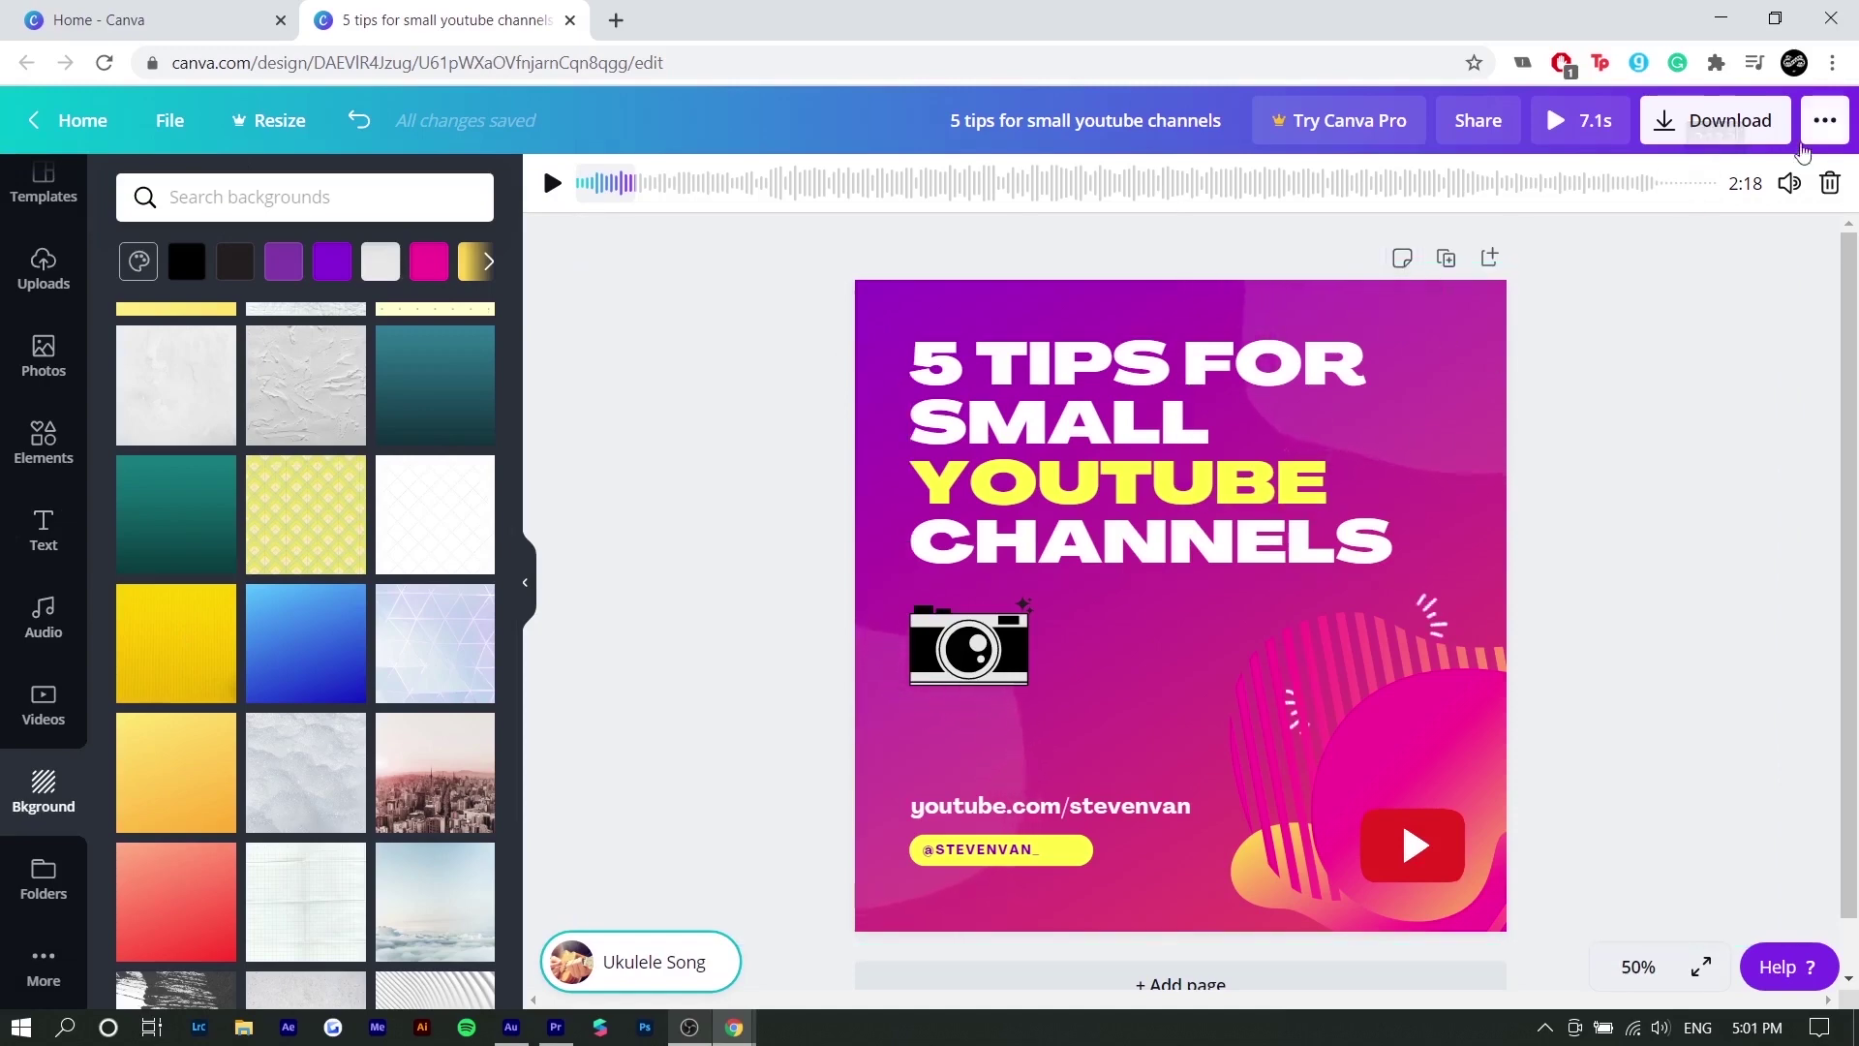
pyautogui.click(1477, 120)
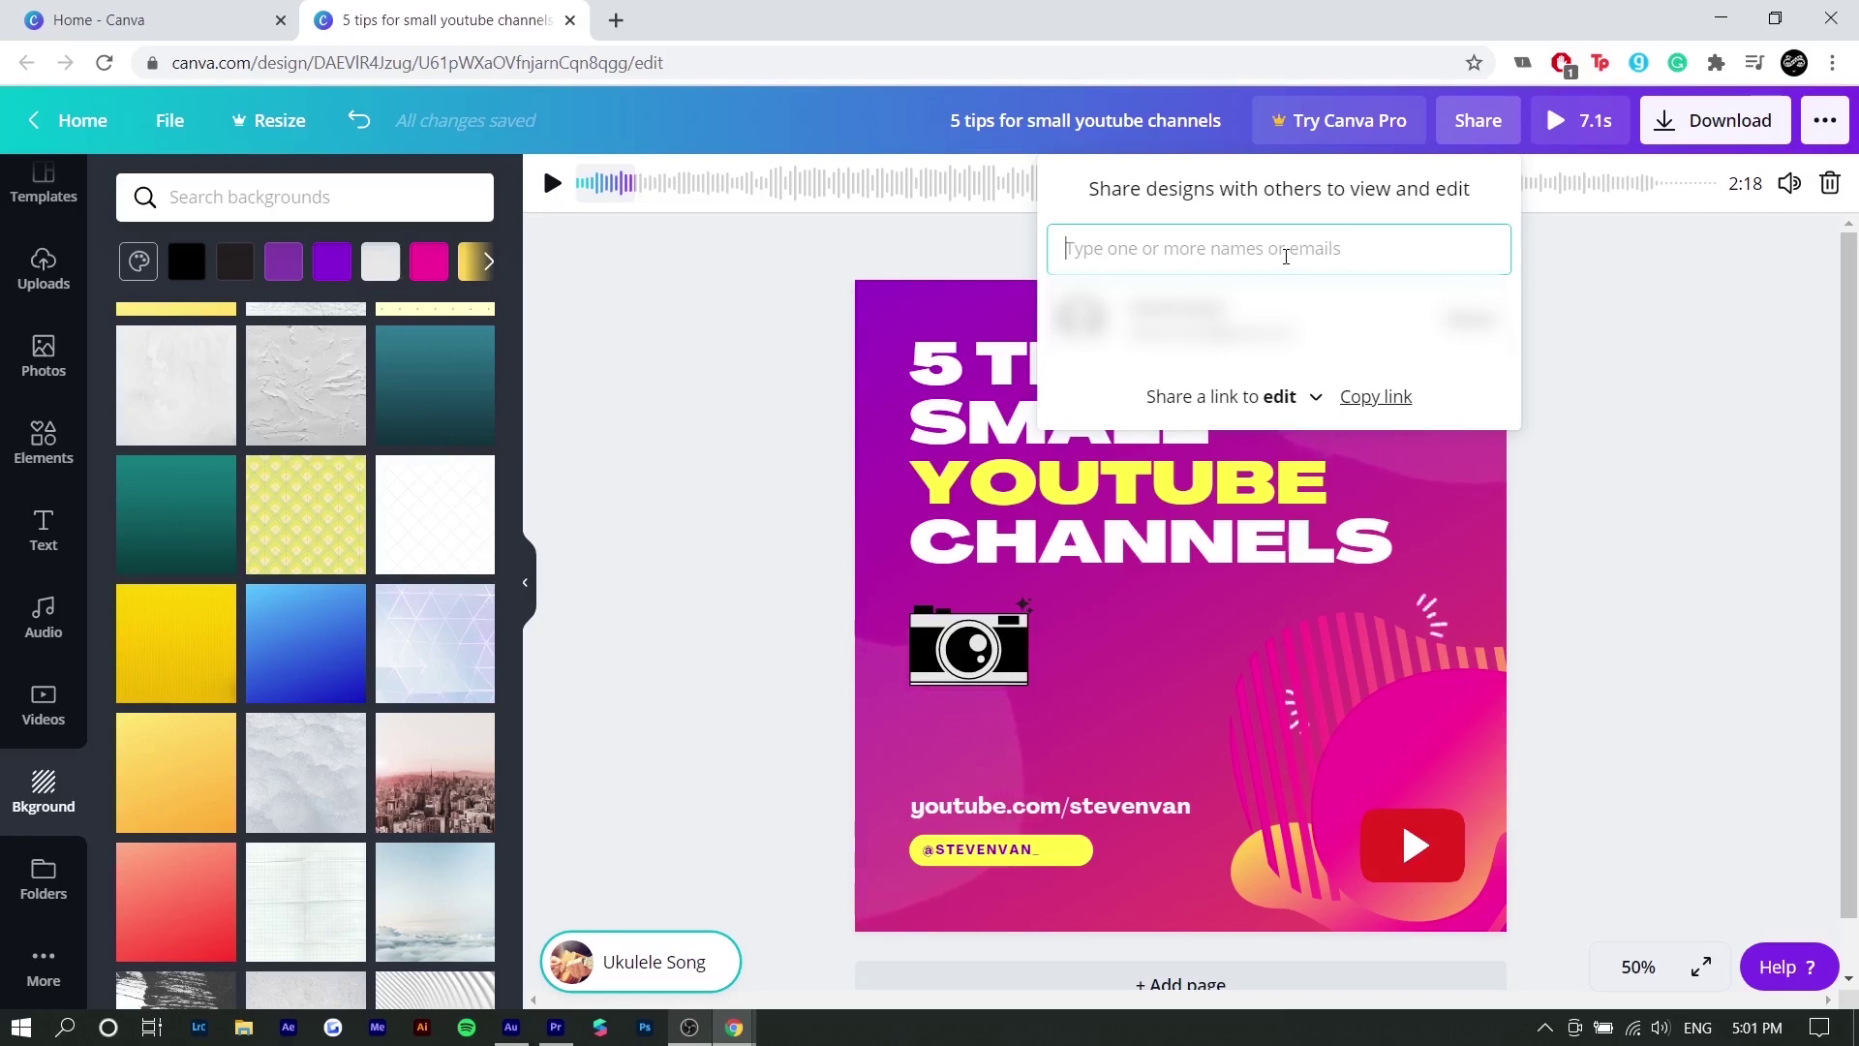
# Close the Share panel and the publishing menu, returning to the post alone.
pyautogui.click(1825, 120)
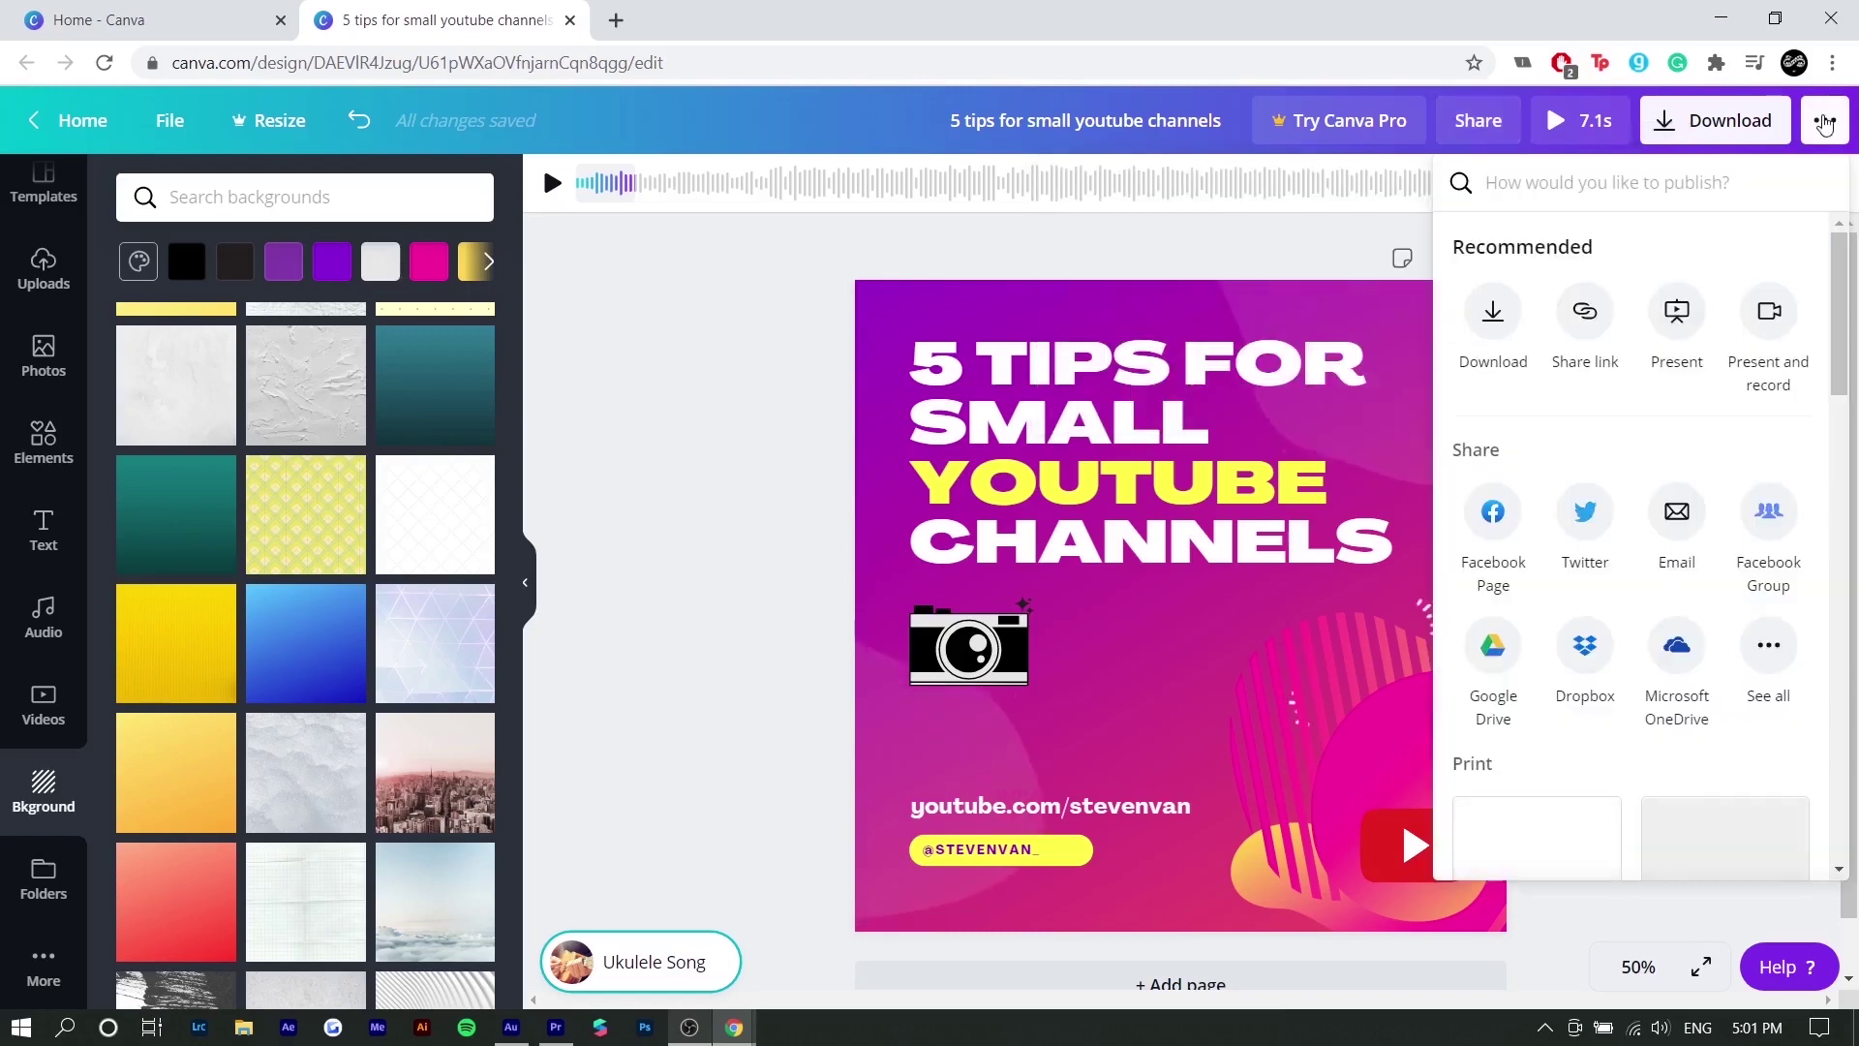
pyautogui.click(1820, 134)
pyautogui.click(1820, 134)
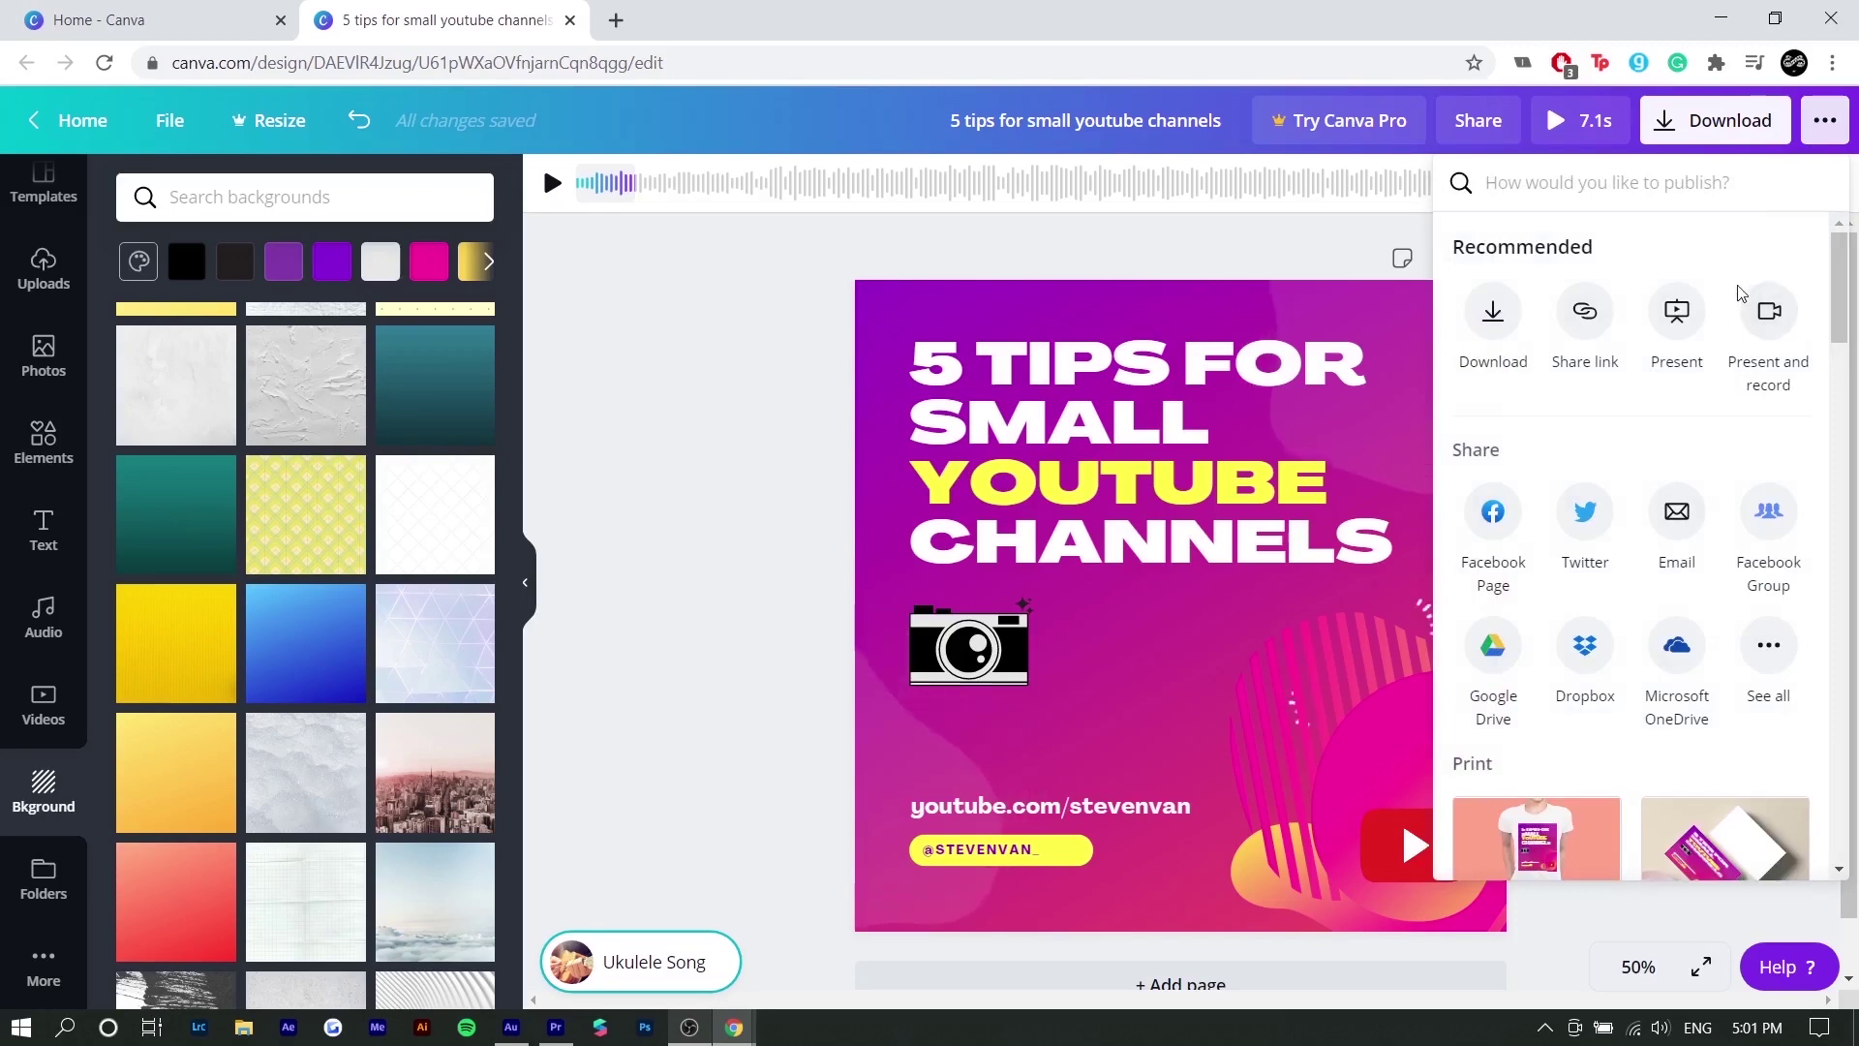
pyautogui.click(1355, 247)
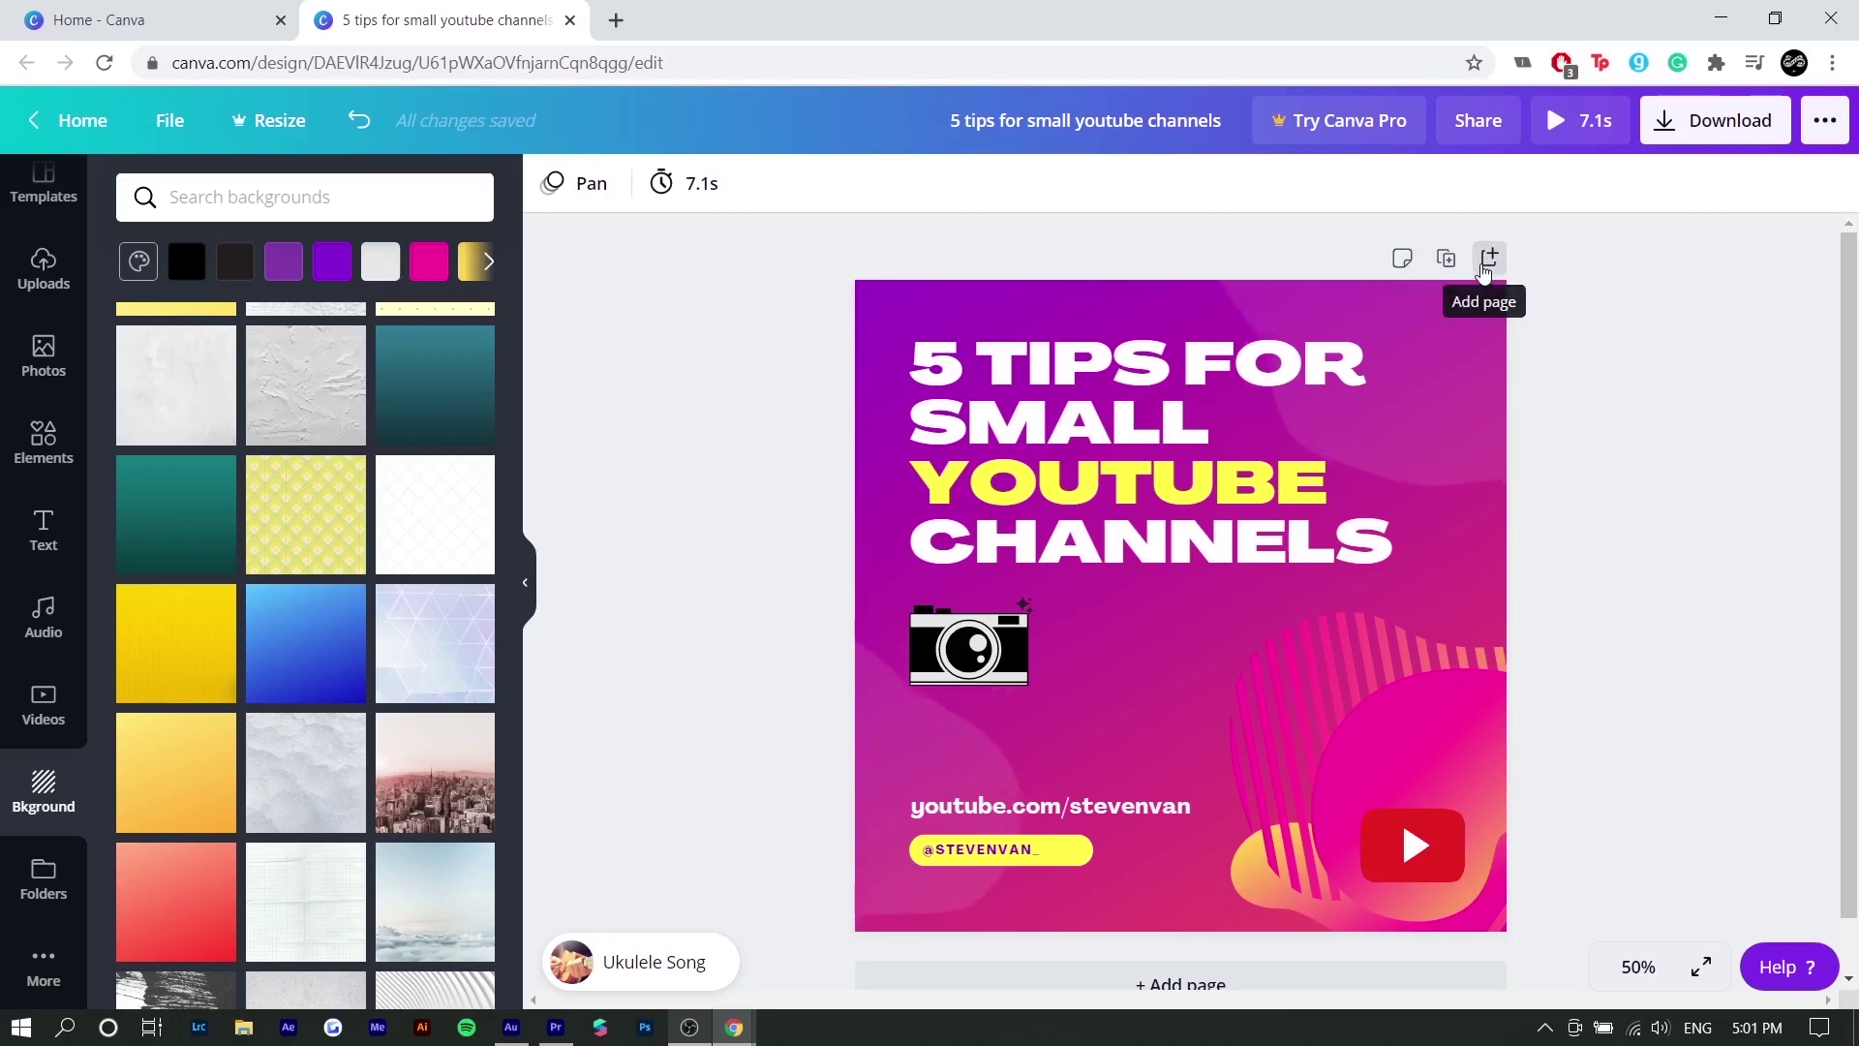
pyautogui.click(1488, 259)
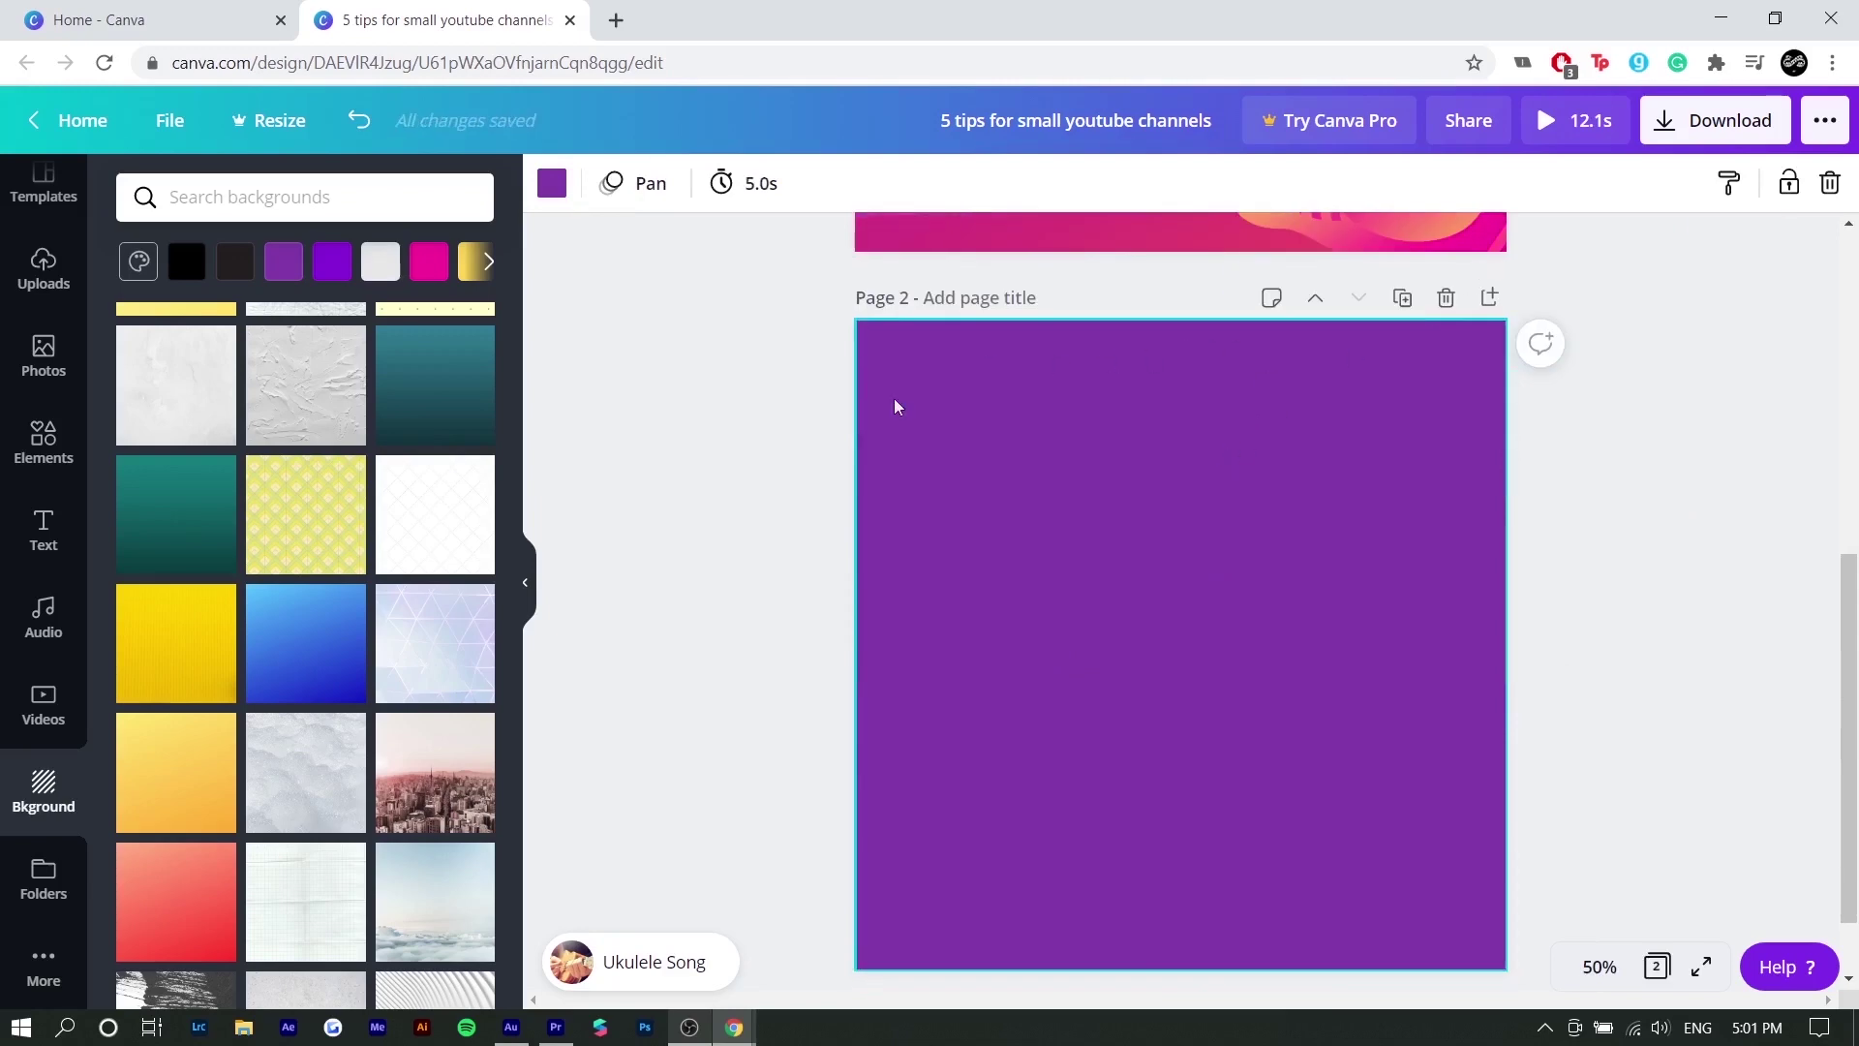
pyautogui.scroll(6, 896, 407)
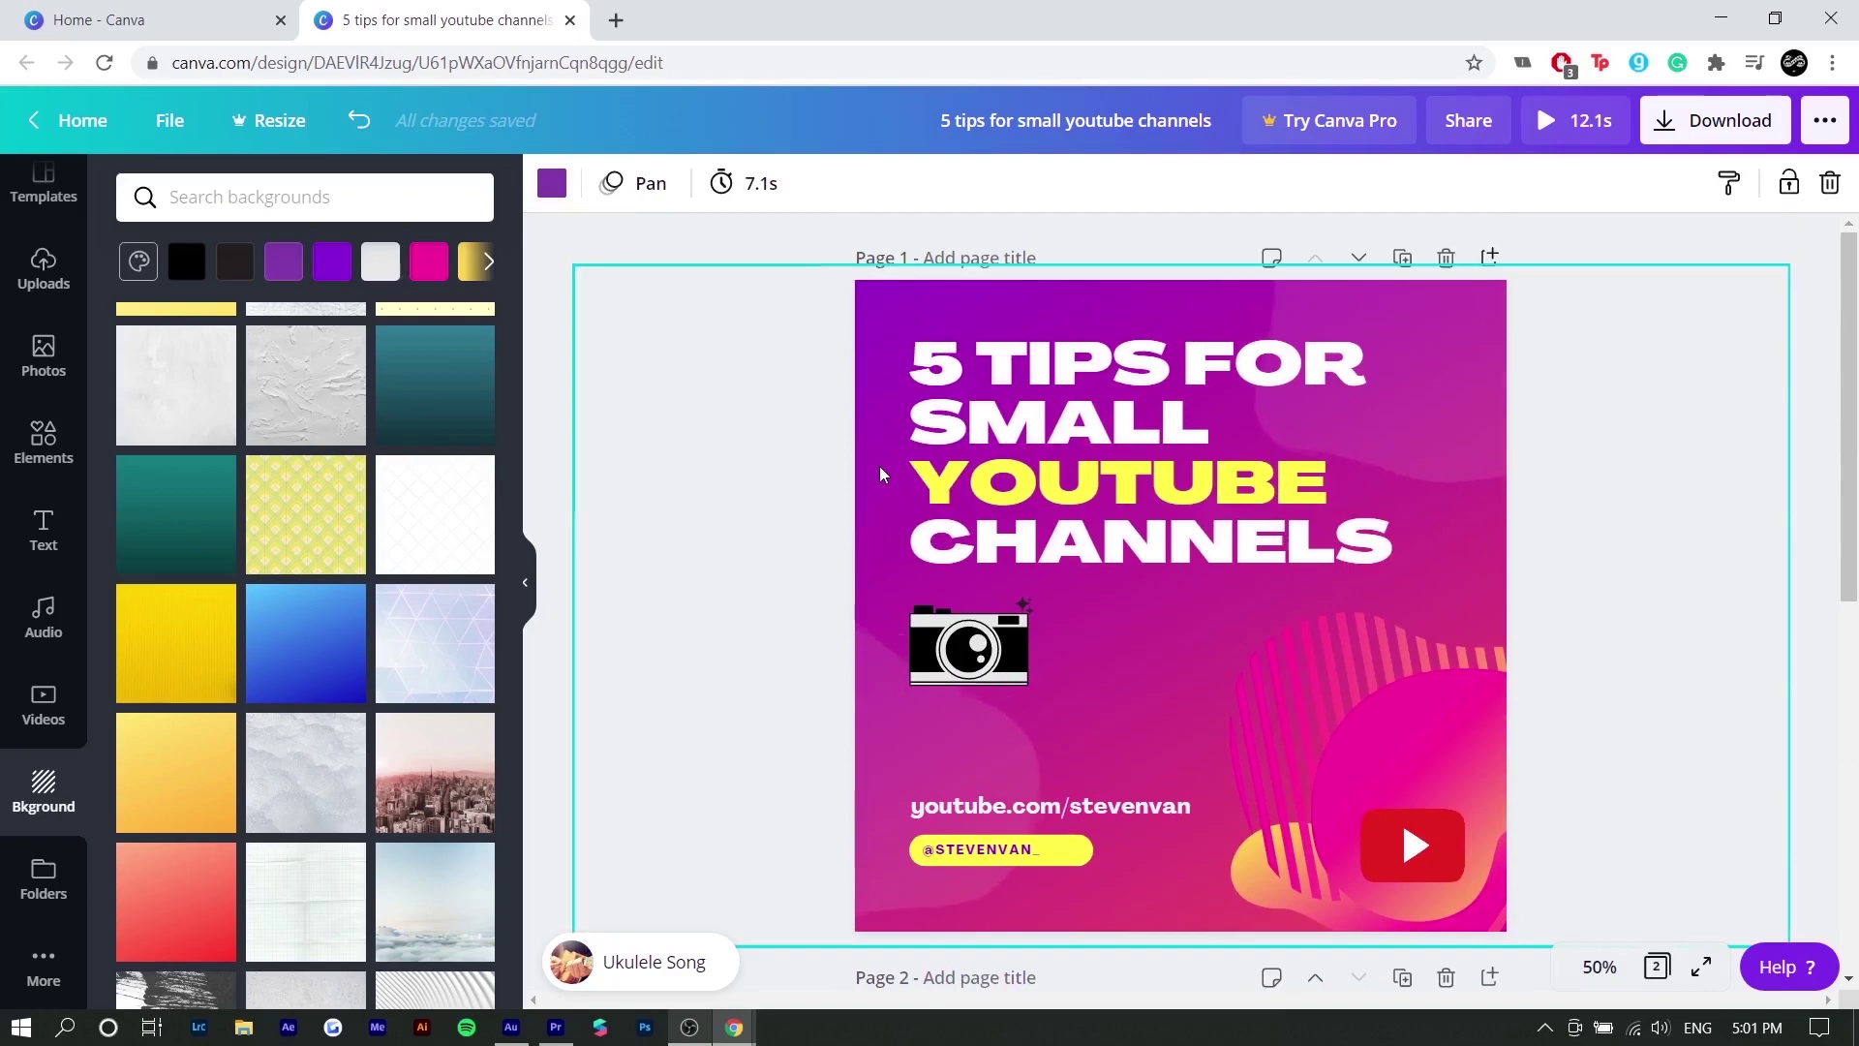
pyautogui.scroll(-7, 942, 594)
pyautogui.scroll(2, 1211, 561)
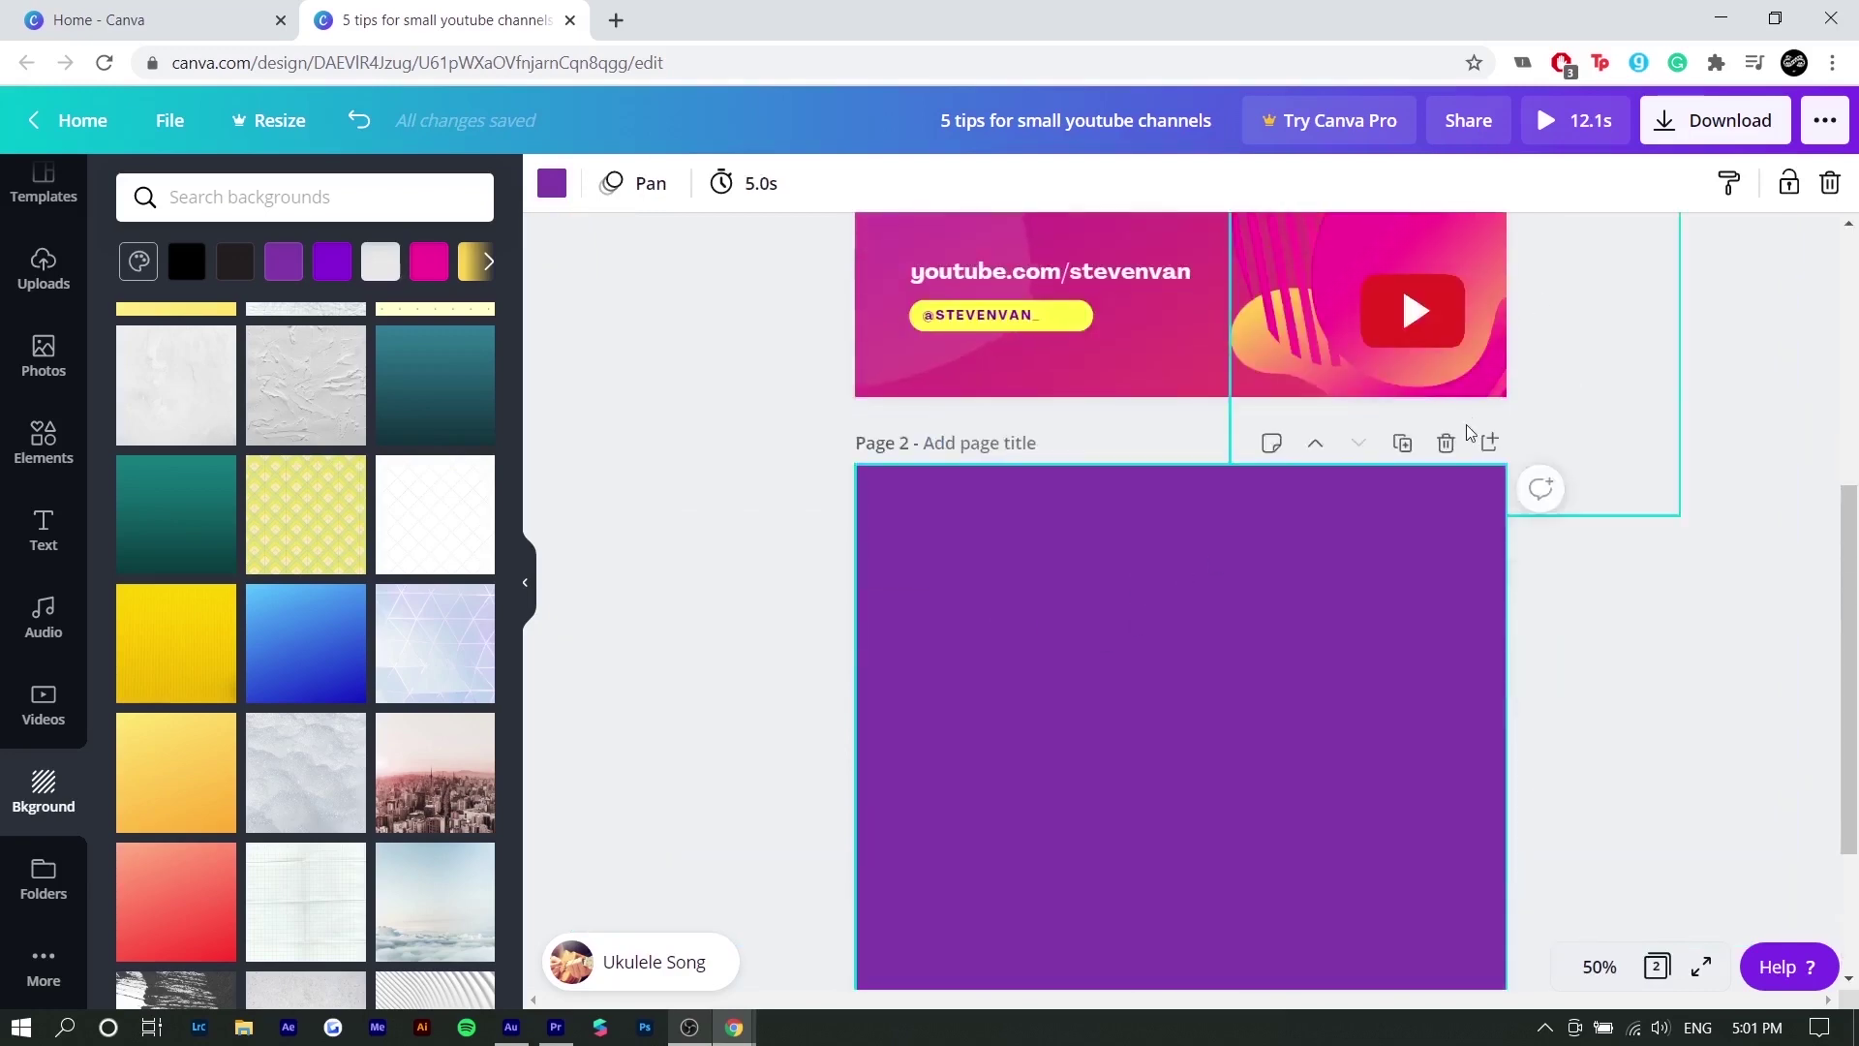
pyautogui.click(1446, 440)
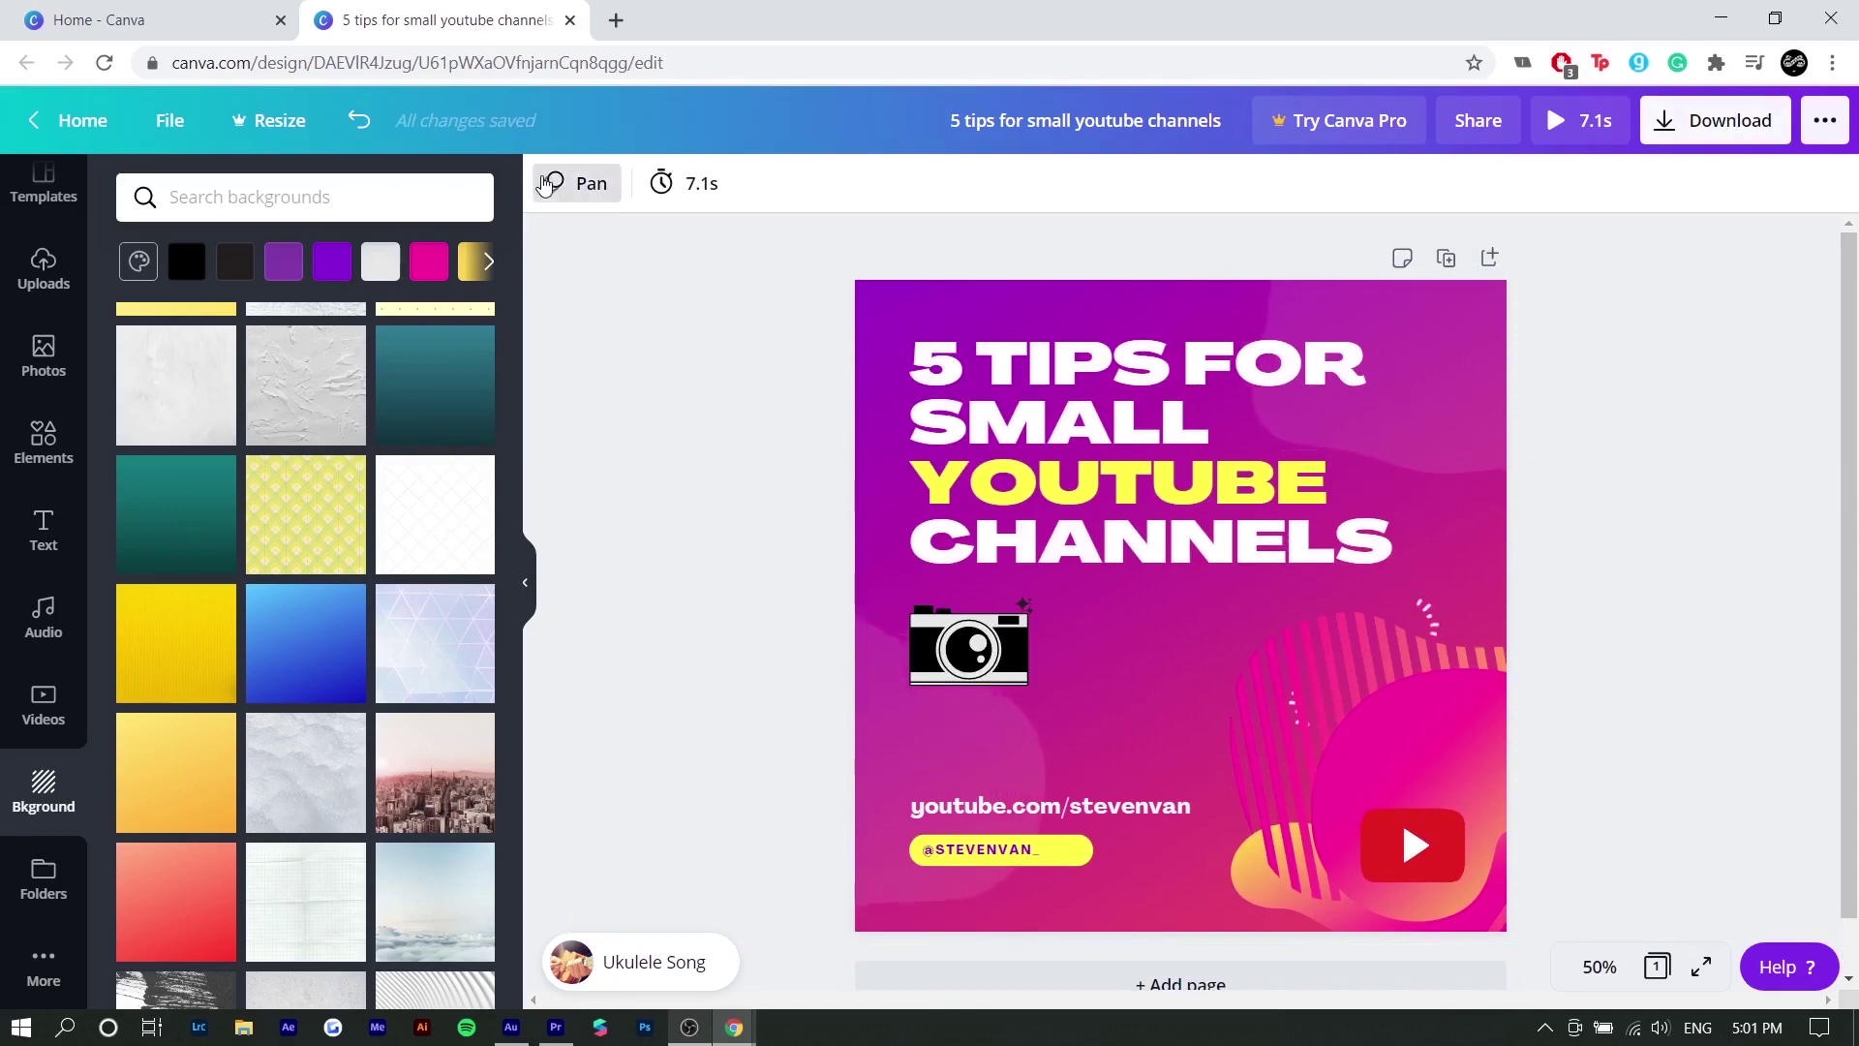
# Try the Zoom and Breathe animations, then settle on Block with 7.1s page timing.
pyautogui.click(547, 184)
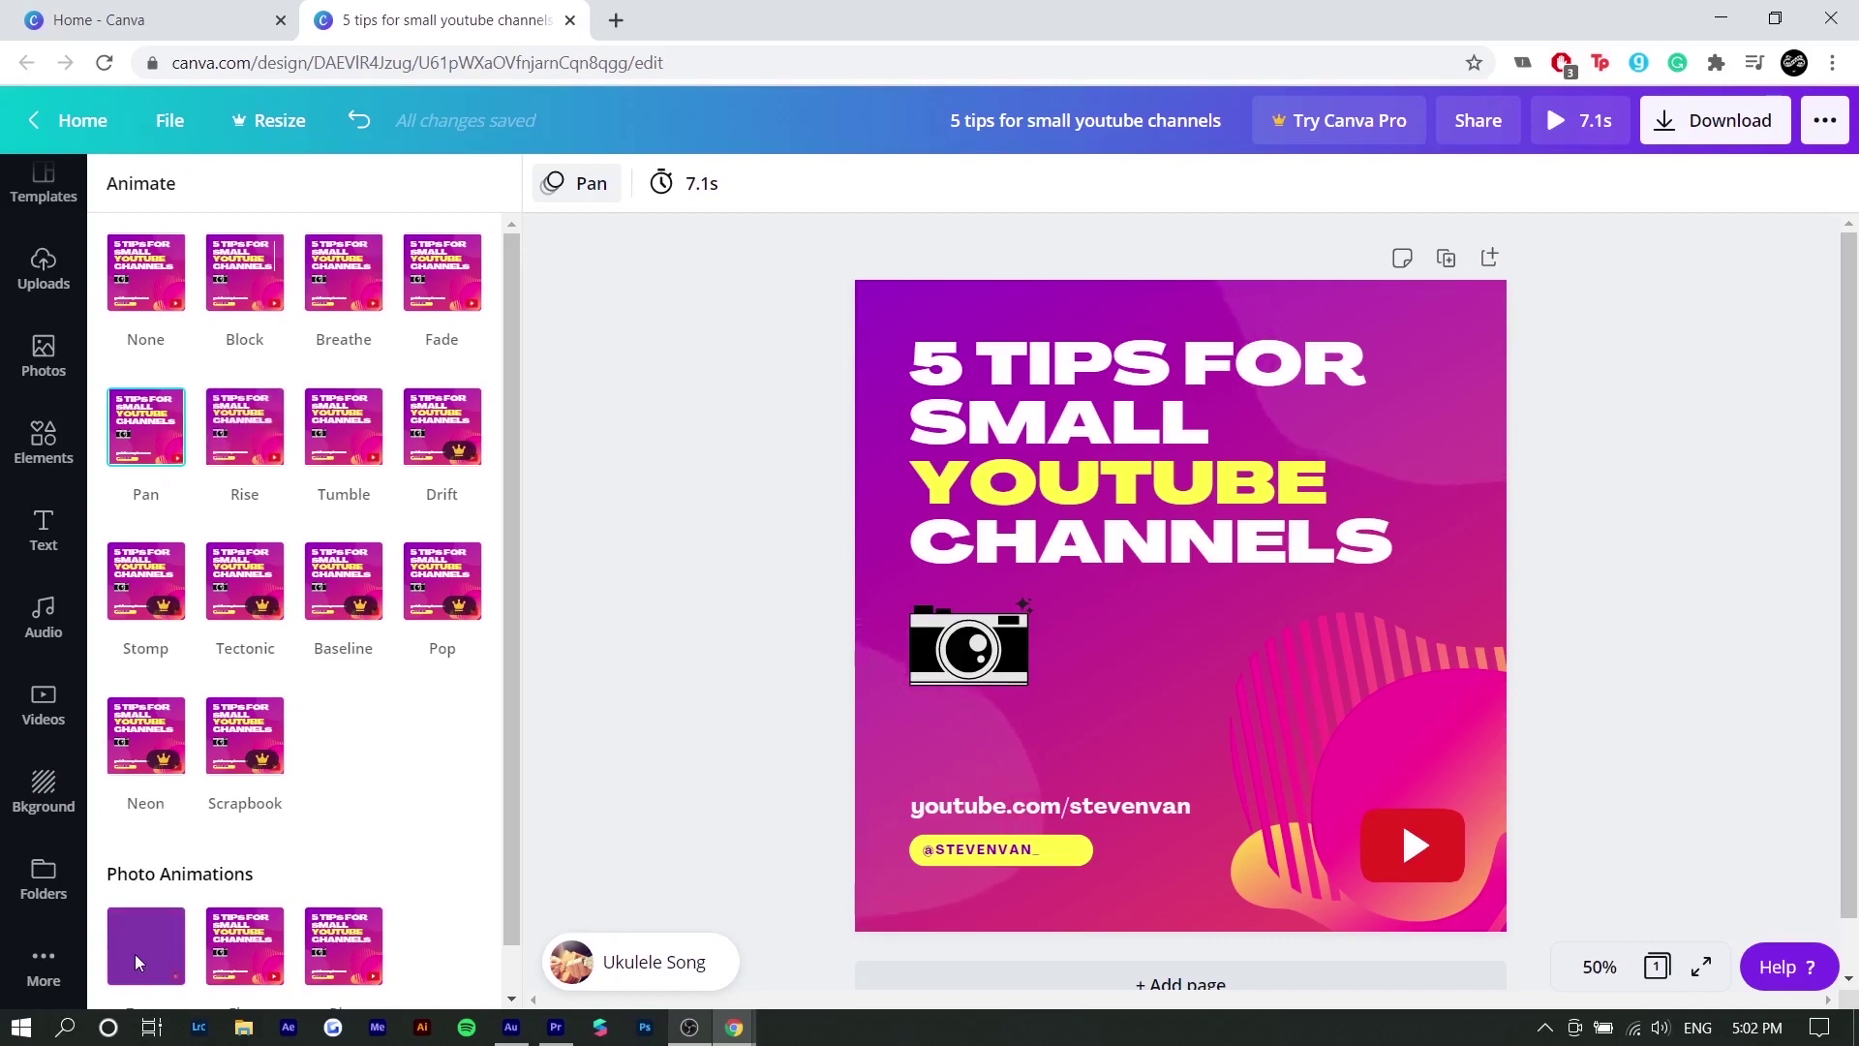
pyautogui.click(174, 947)
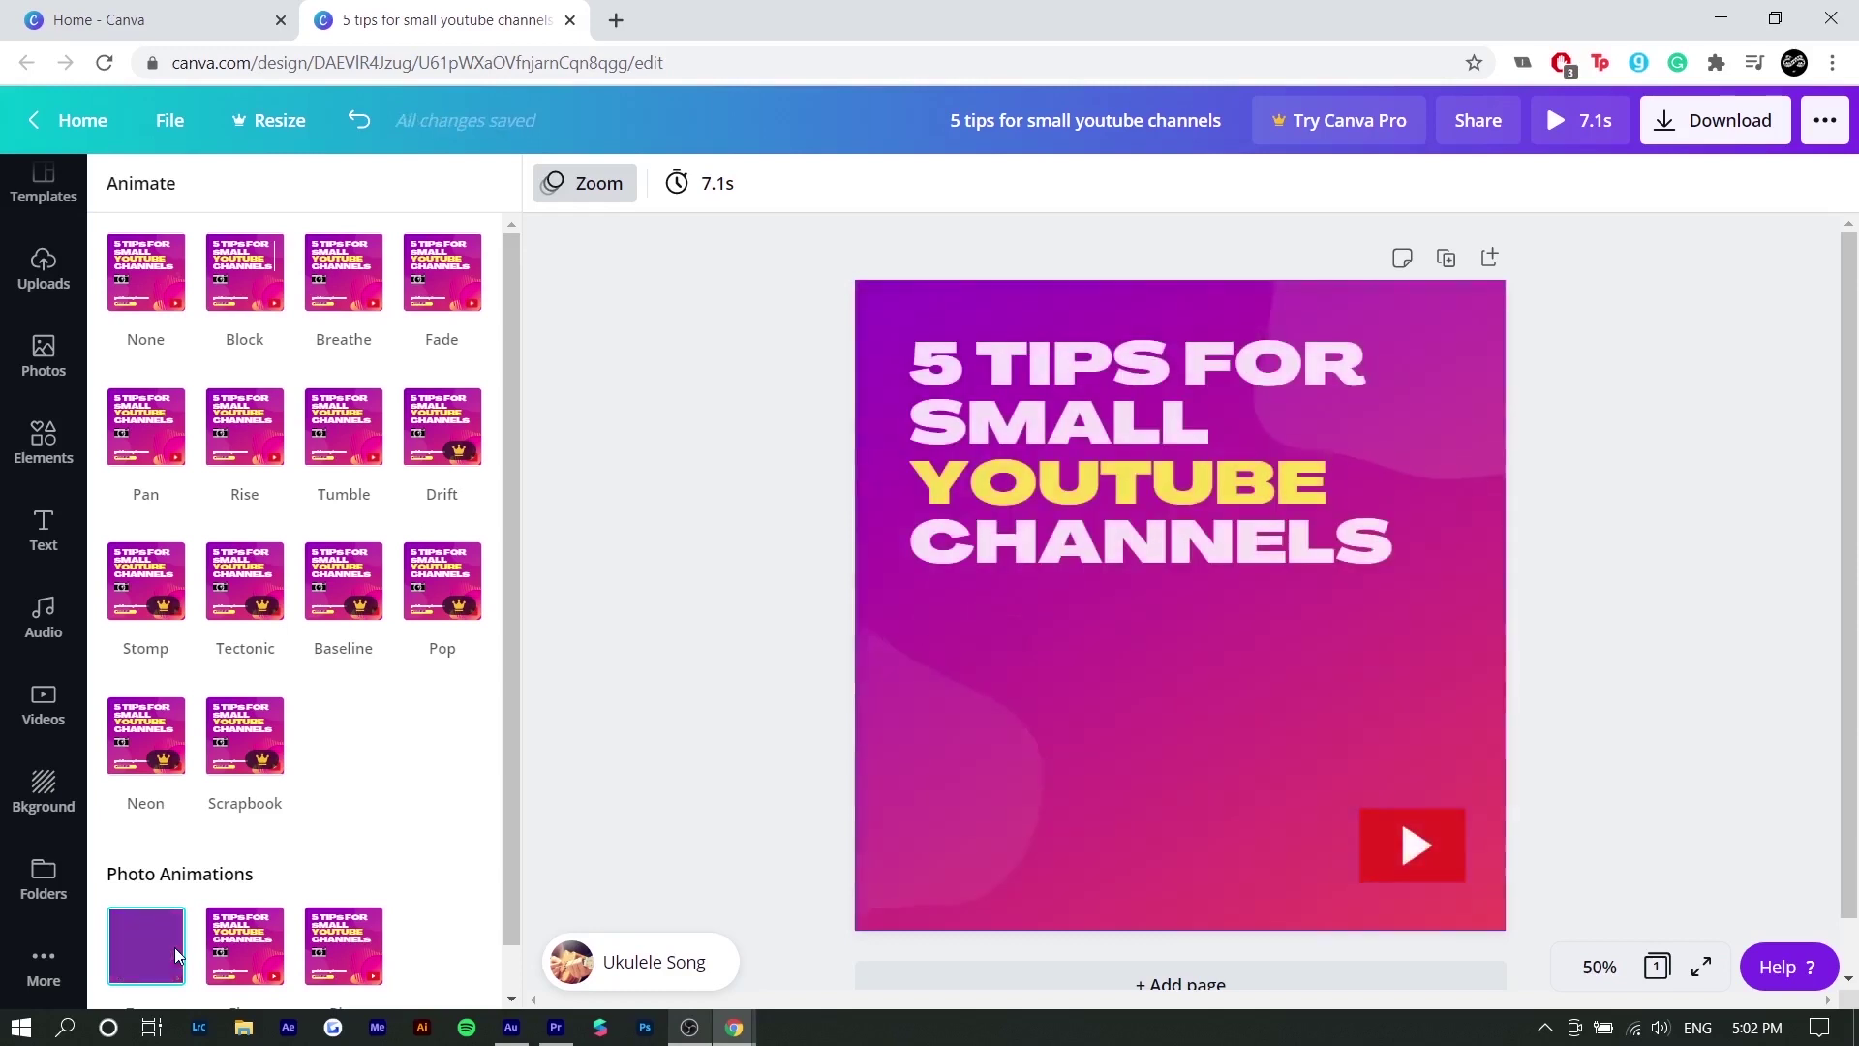
pyautogui.click(376, 279)
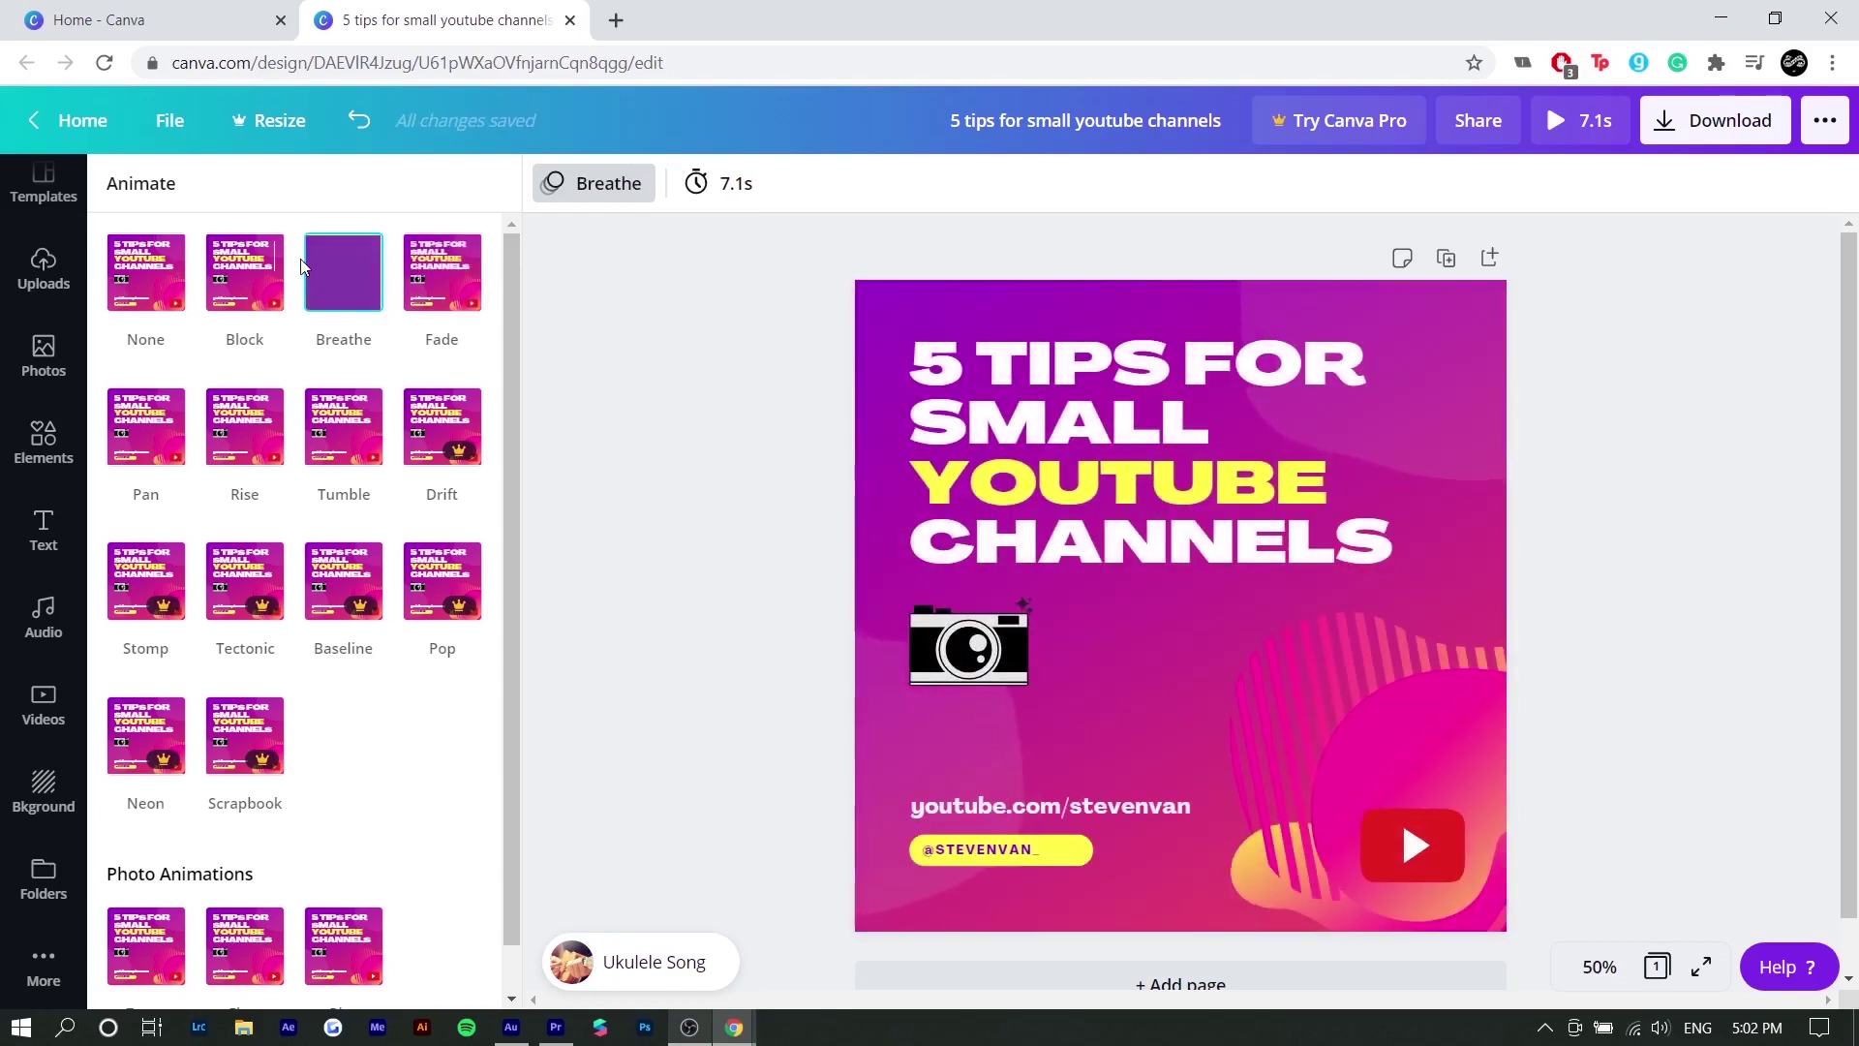
pyautogui.click(275, 263)
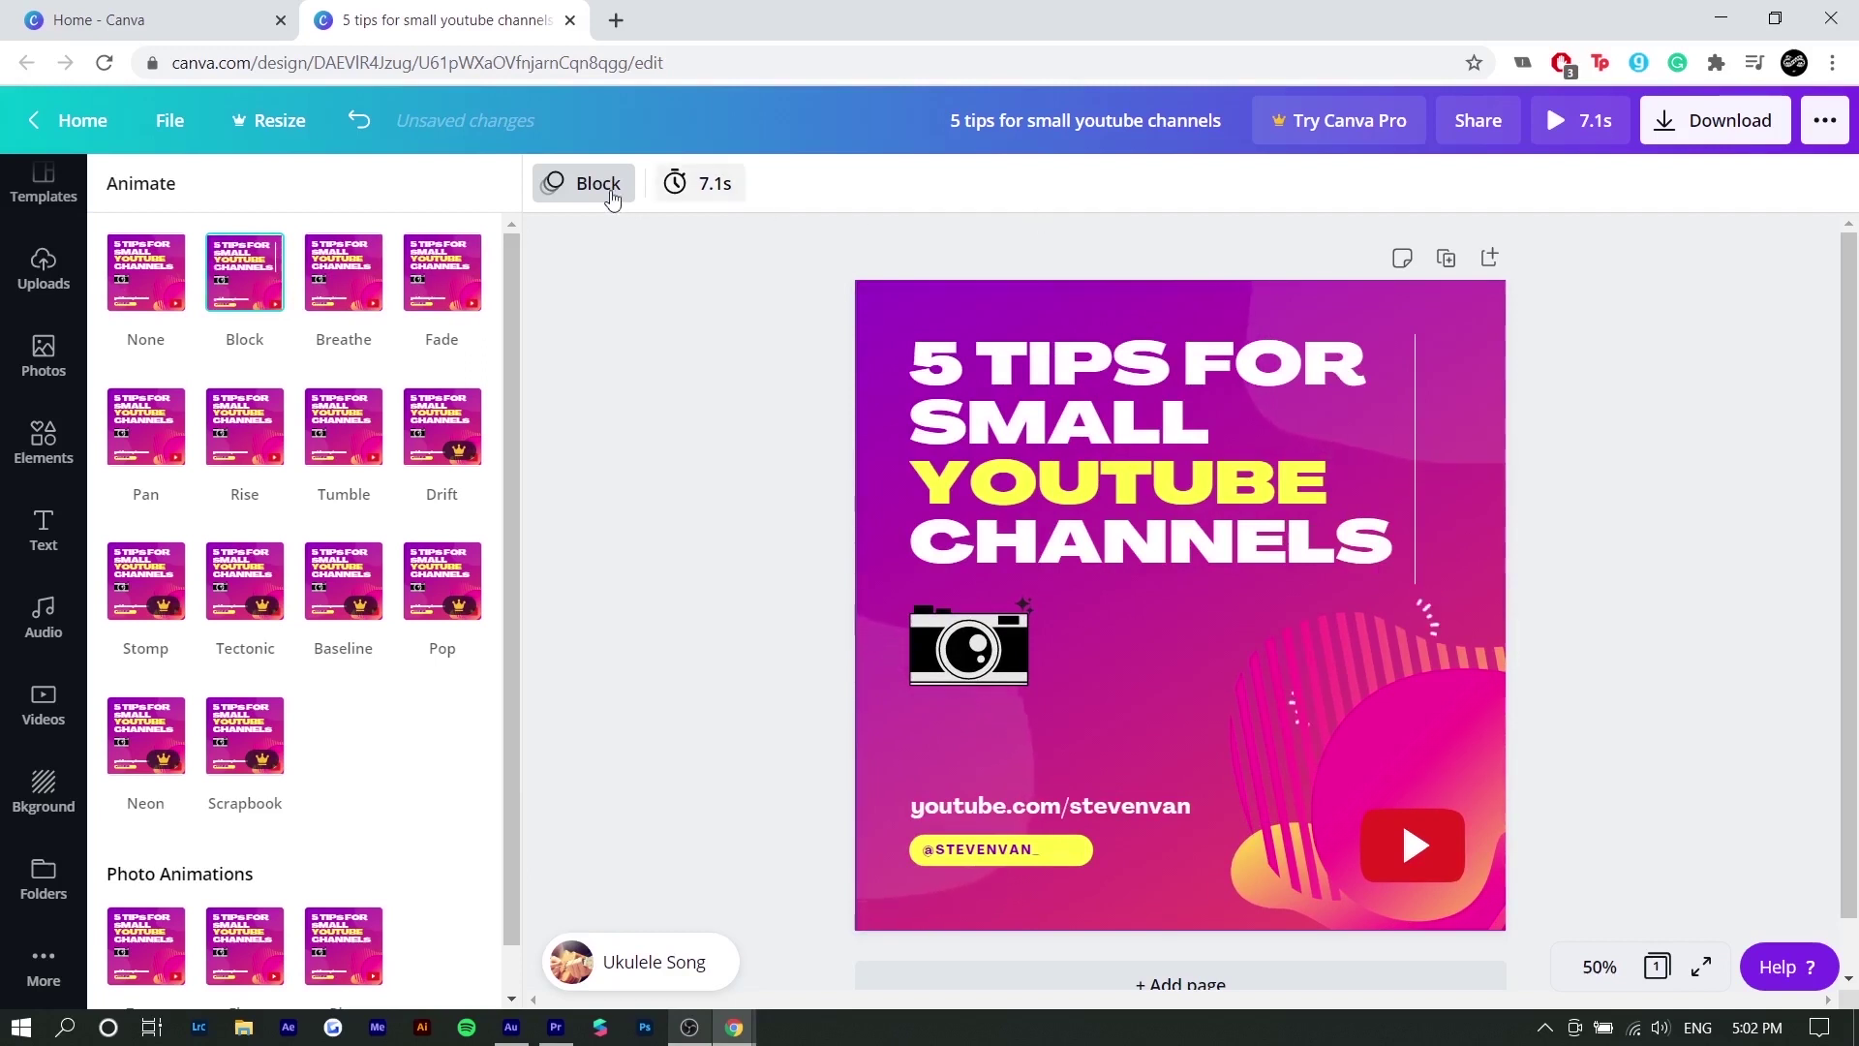
pyautogui.click(693, 186)
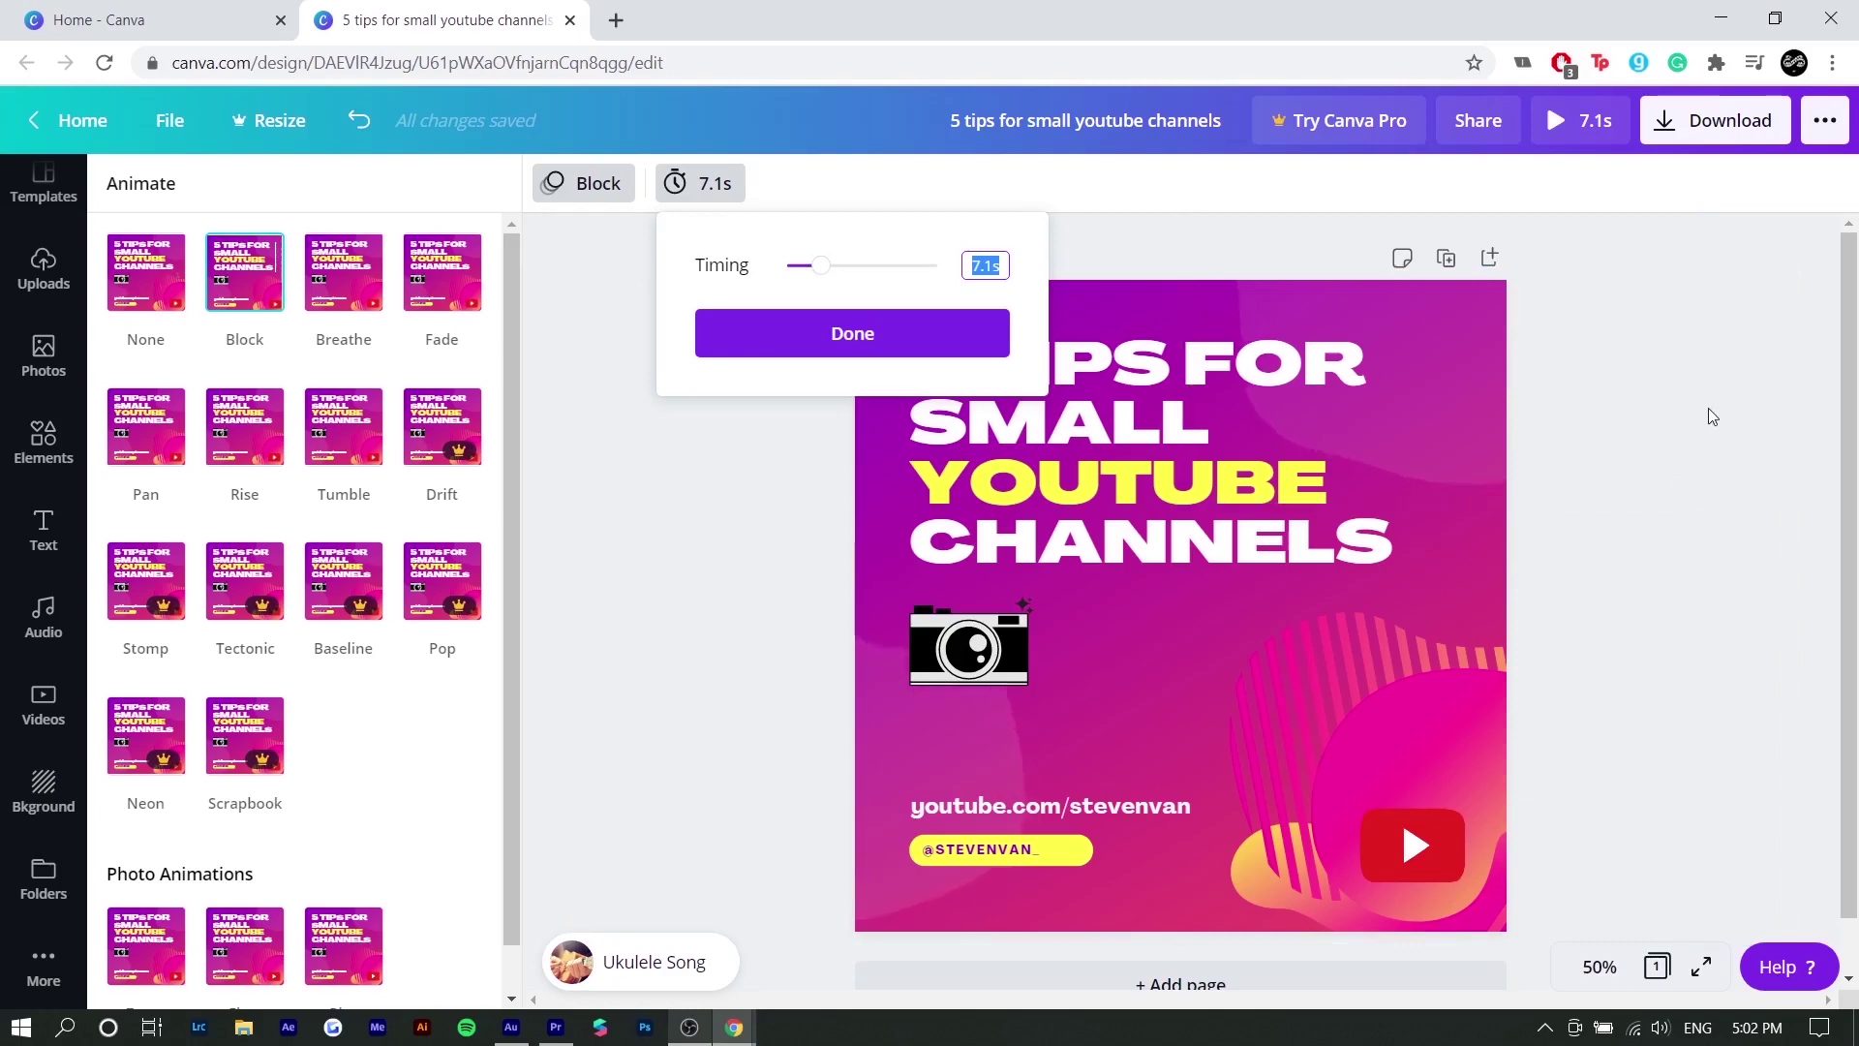
pyautogui.click(1825, 120)
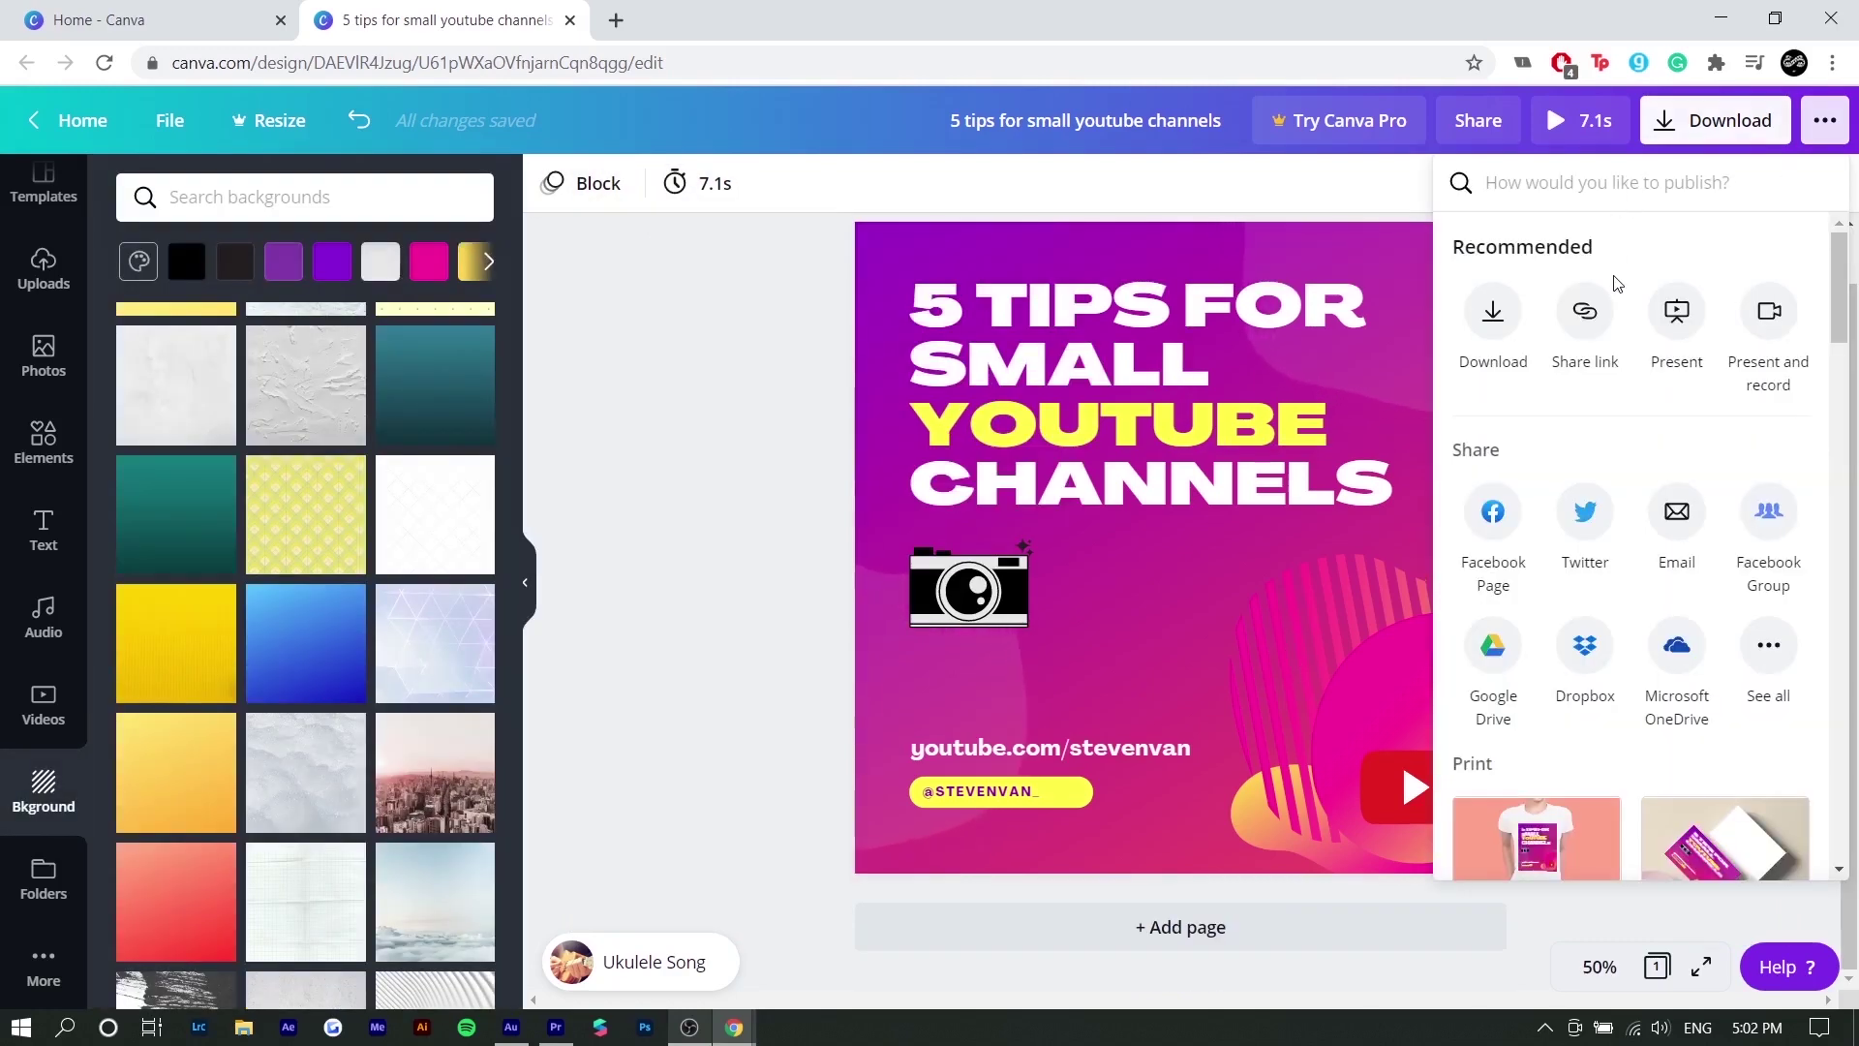
# Download the post with MP4 Video as the file type.
pyautogui.scroll(-3, 1612, 291)
pyautogui.scroll(3, 1588, 349)
pyautogui.scroll(-3, 1696, 499)
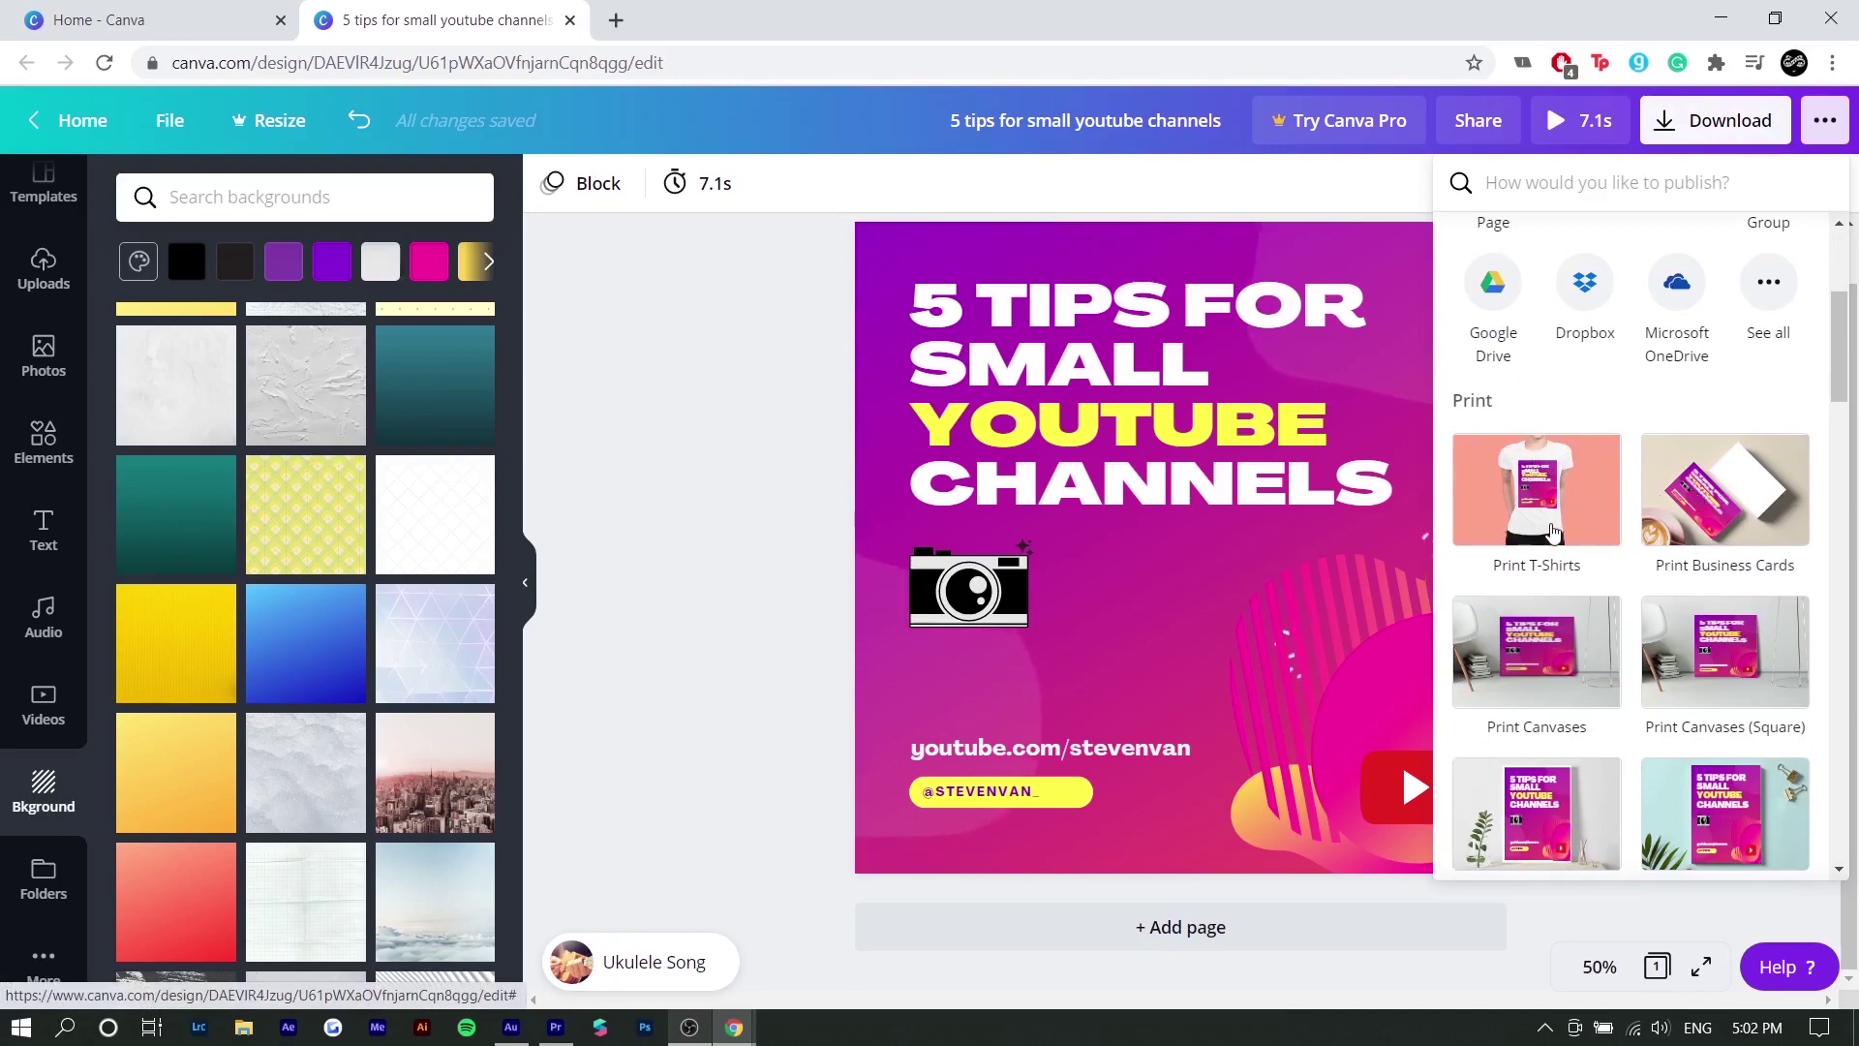
pyautogui.scroll(-3, 1549, 522)
pyautogui.scroll(3, 1646, 494)
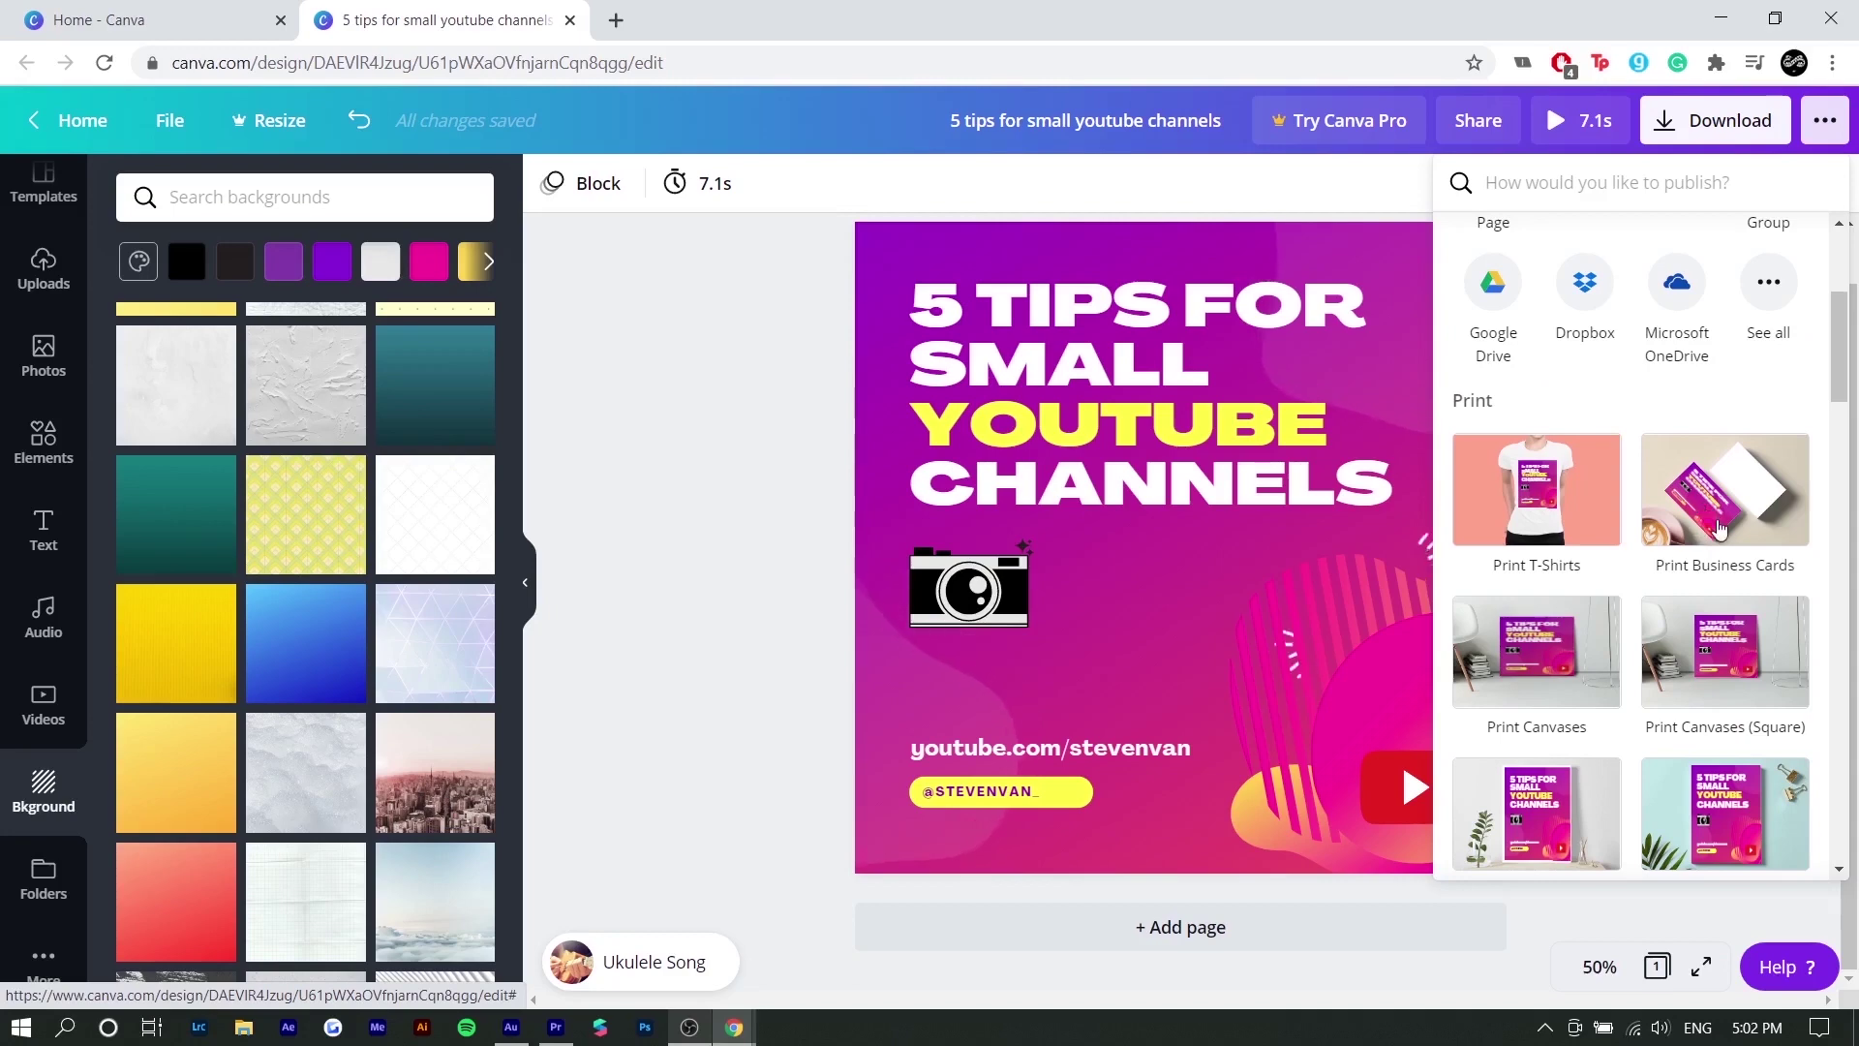
pyautogui.scroll(2, 1716, 508)
pyautogui.scroll(1, 1719, 505)
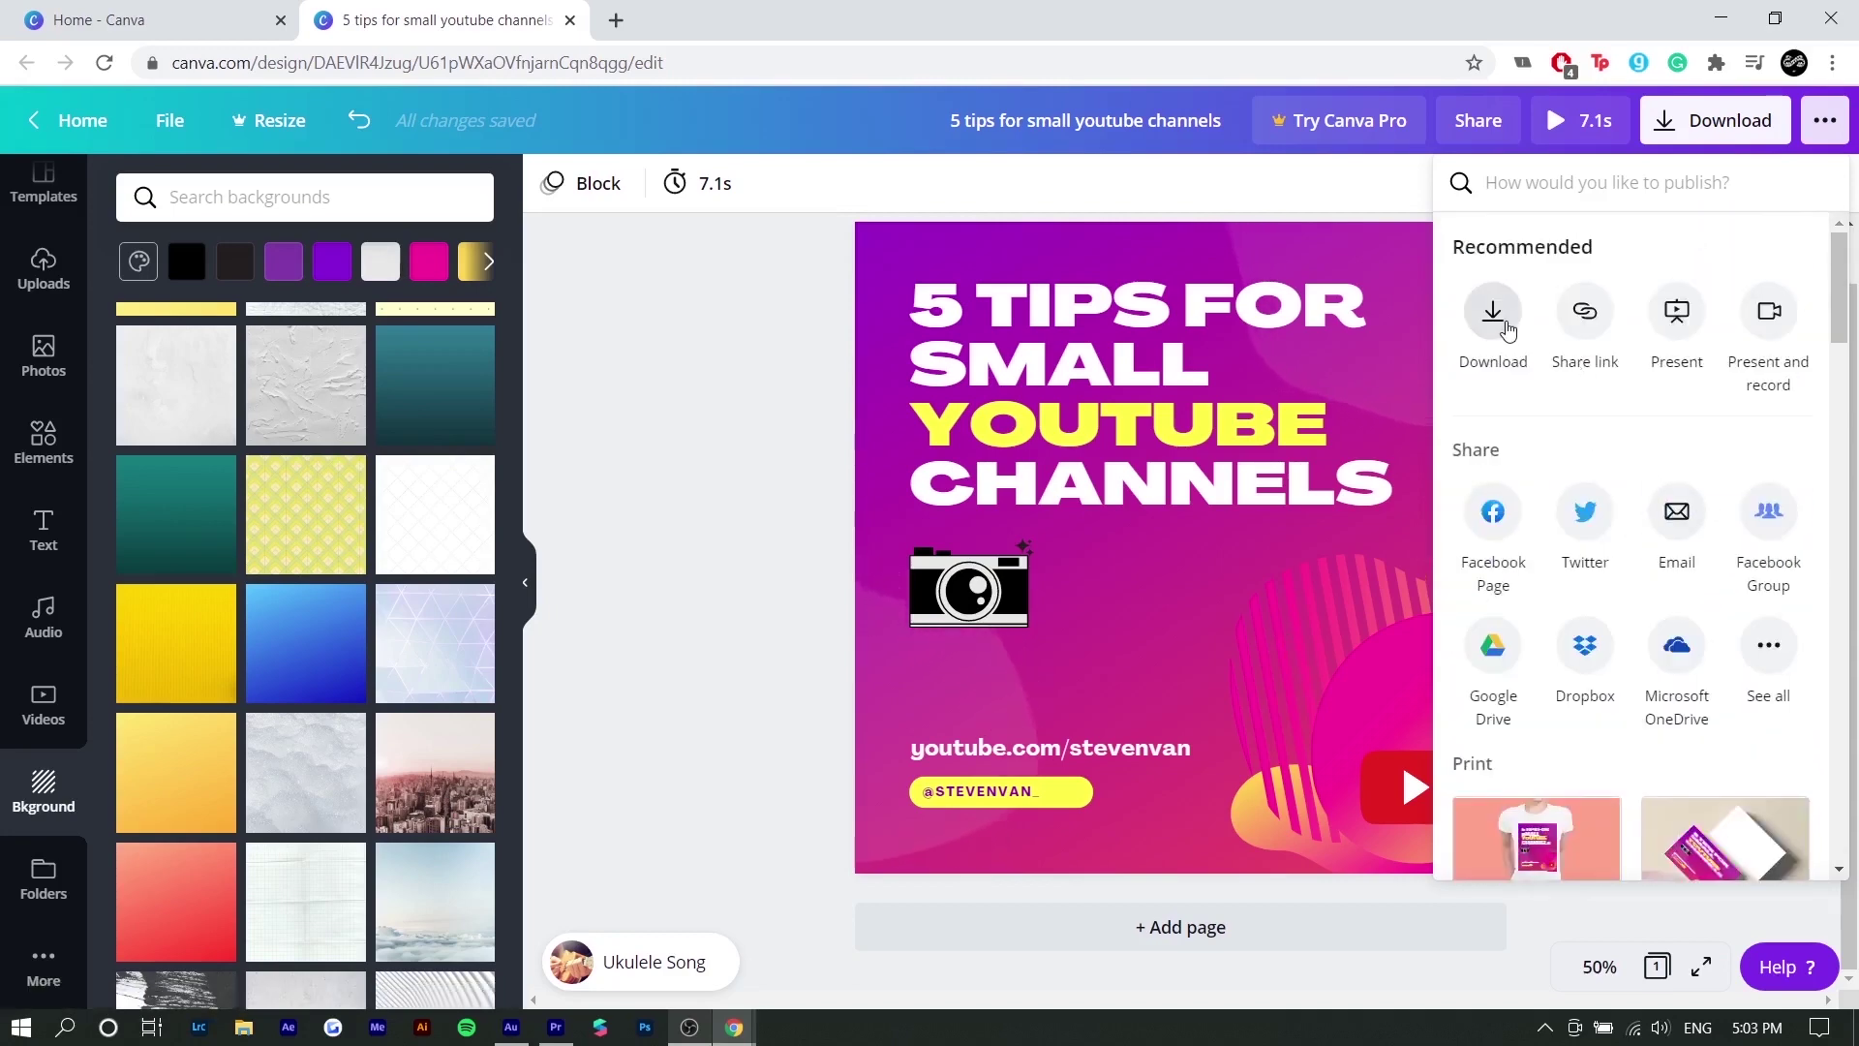
pyautogui.click(1492, 311)
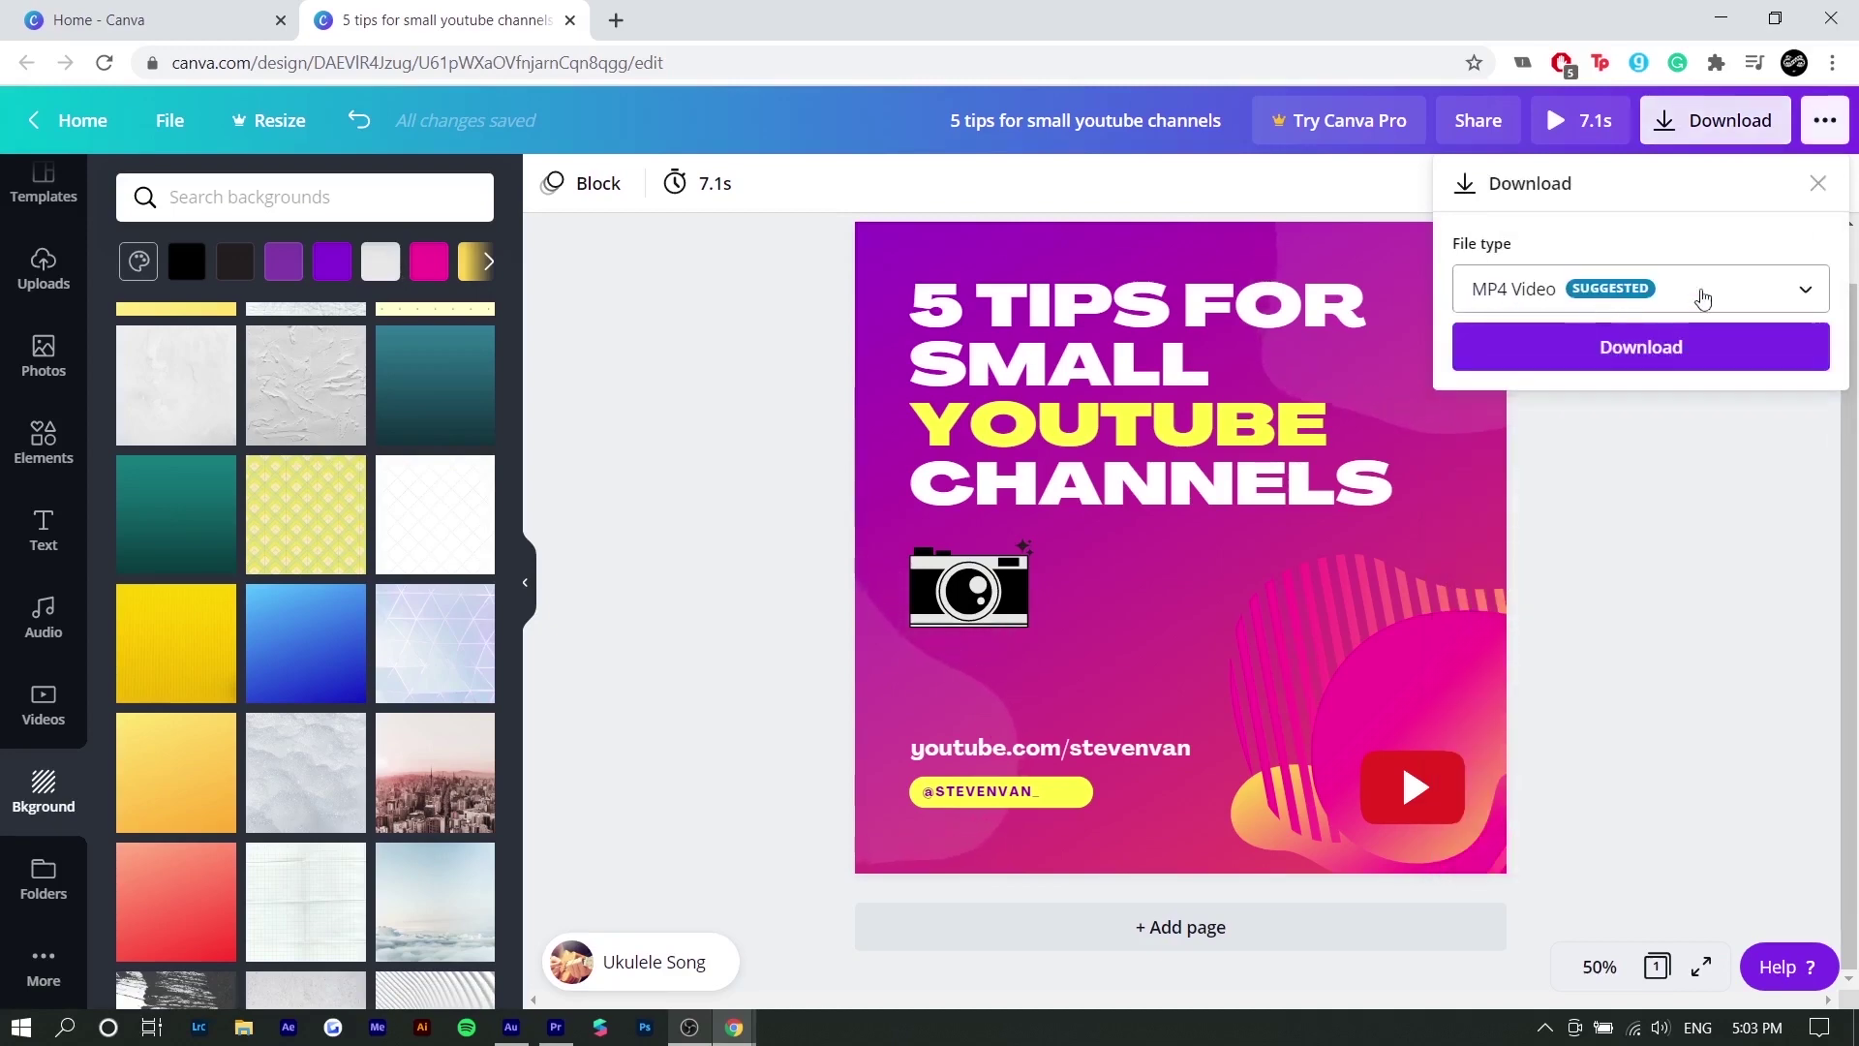
pyautogui.click(1700, 294)
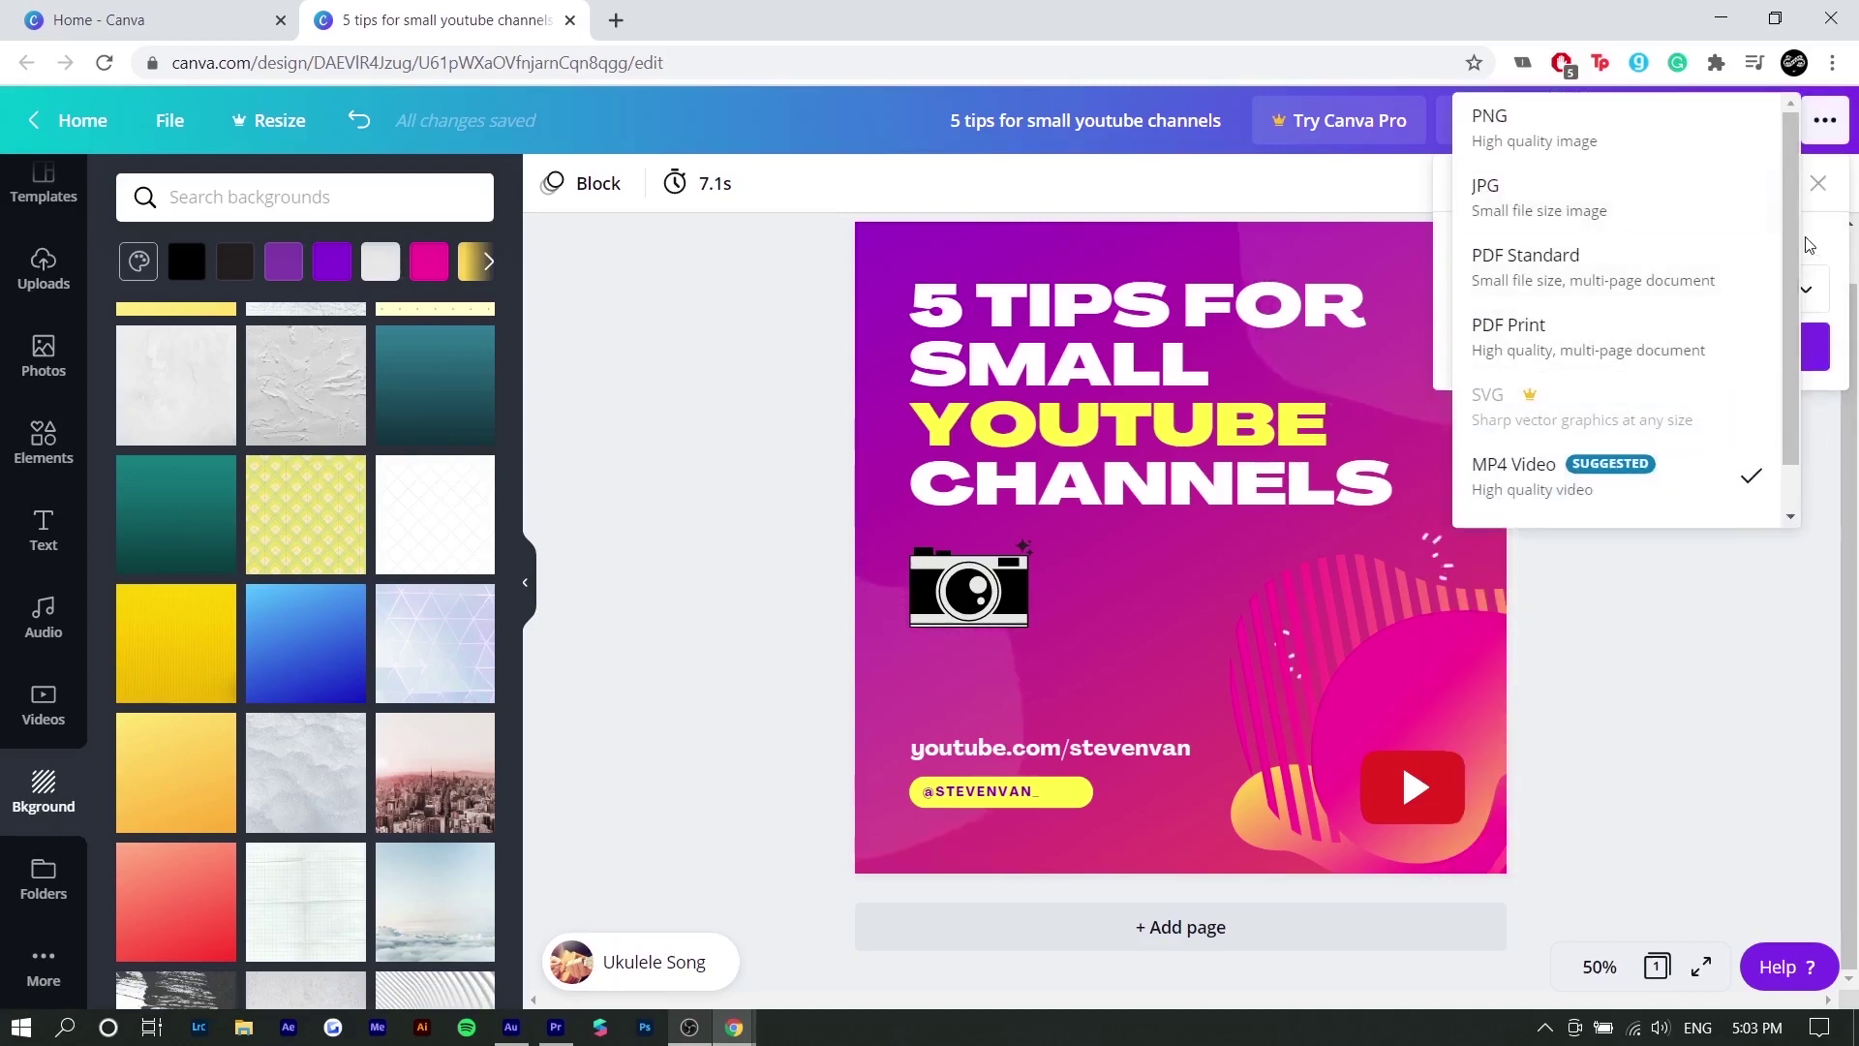
pyautogui.click(1549, 474)
pyautogui.click(1762, 366)
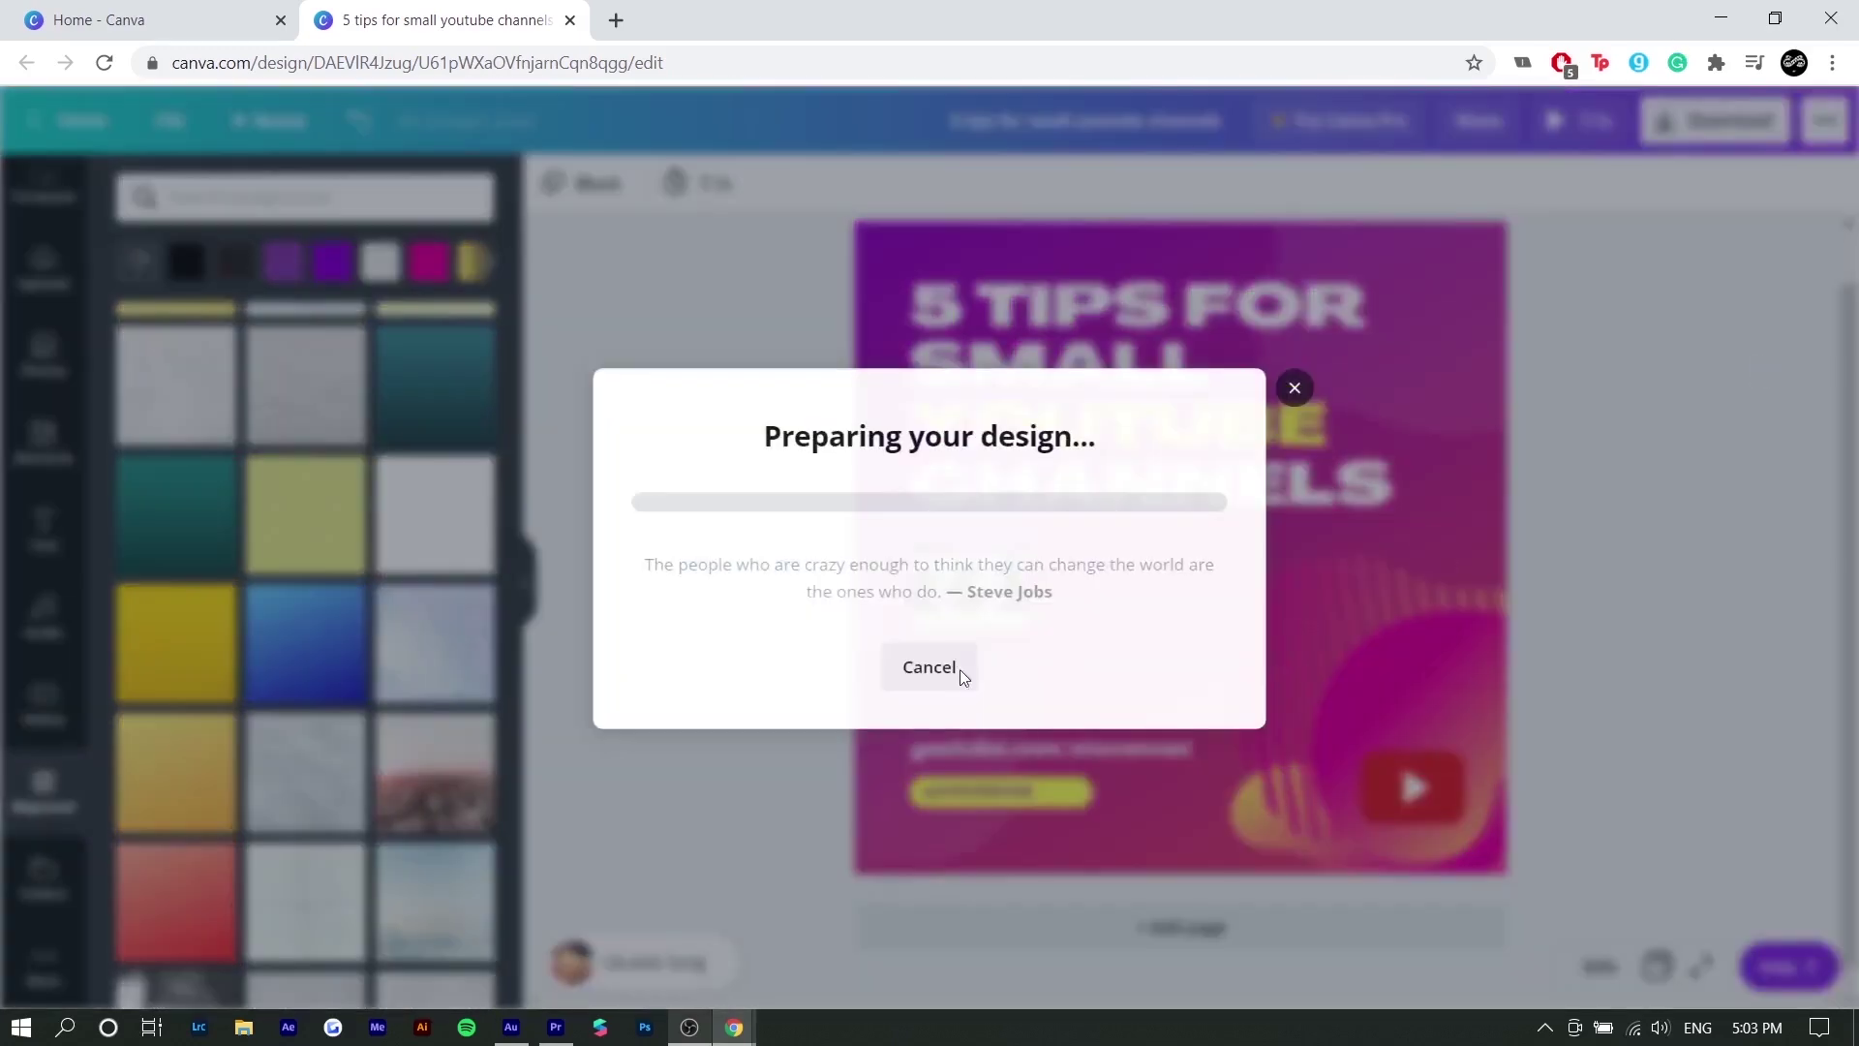